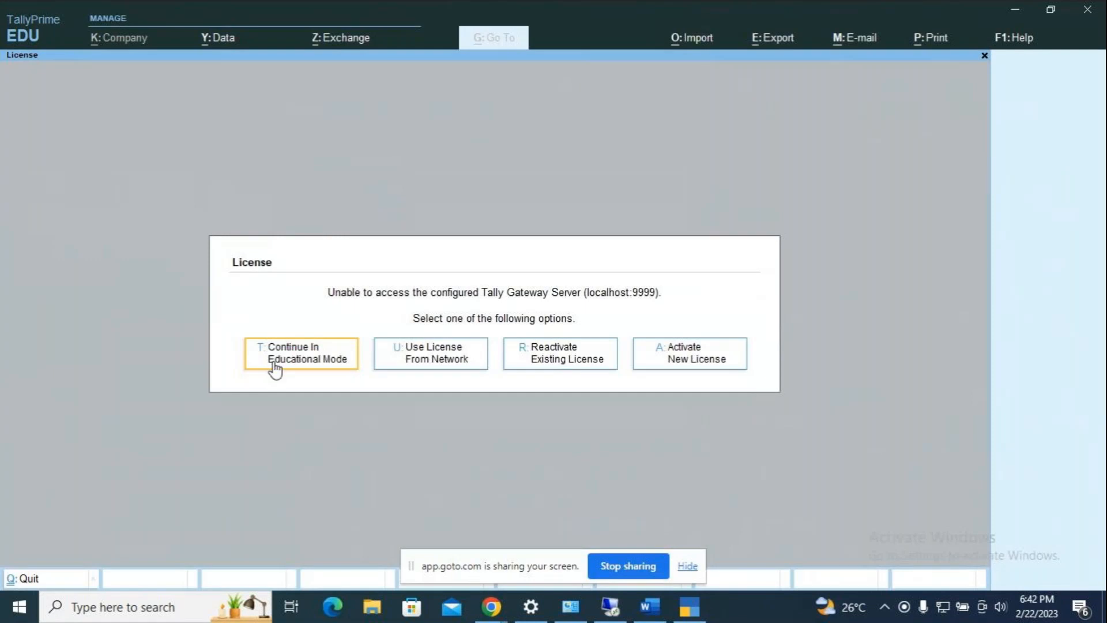
- Continue in Educational Mode and open the form for creating a new company
{"action": "left_click", "coordinate": [274, 364]}
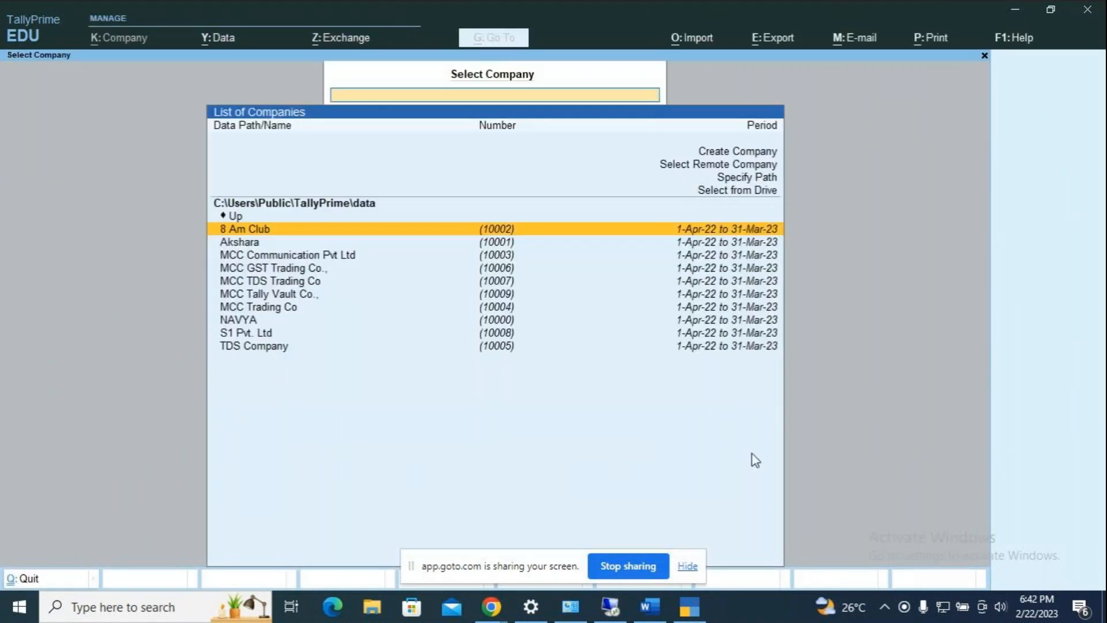
{"action": "key", "text": "Up"}
{"action": "key", "text": "Up"}
{"action": "key", "text": "Up"}
{"action": "key", "text": "Up"}
{"action": "key", "text": "Up"}
{"action": "key", "text": "Up"}
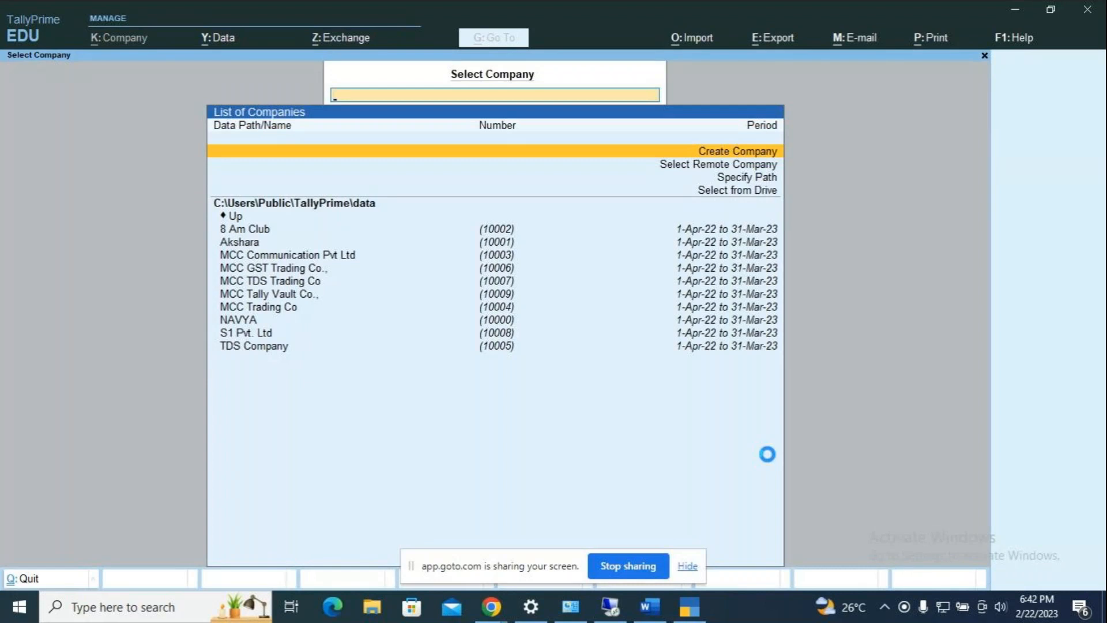
{"action": "key", "text": "Return"}
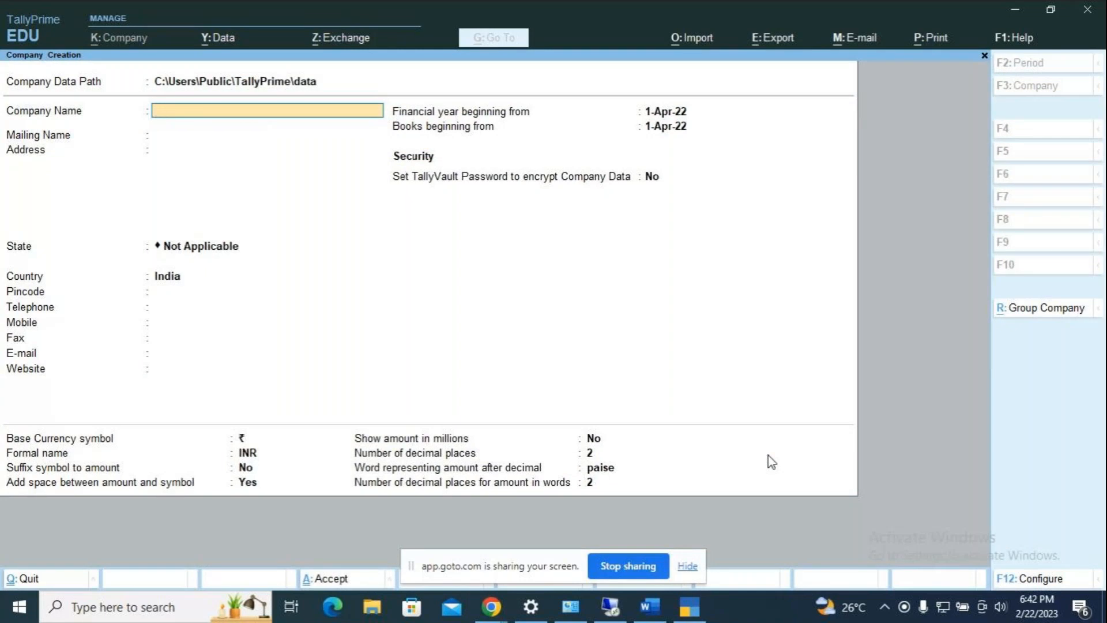
- Enter "Multi Currency Trading Co.," as the company name, leave the address blank, and set the state to Karnataka
{"action": "type", "text": "Multi Currency Tradin"}
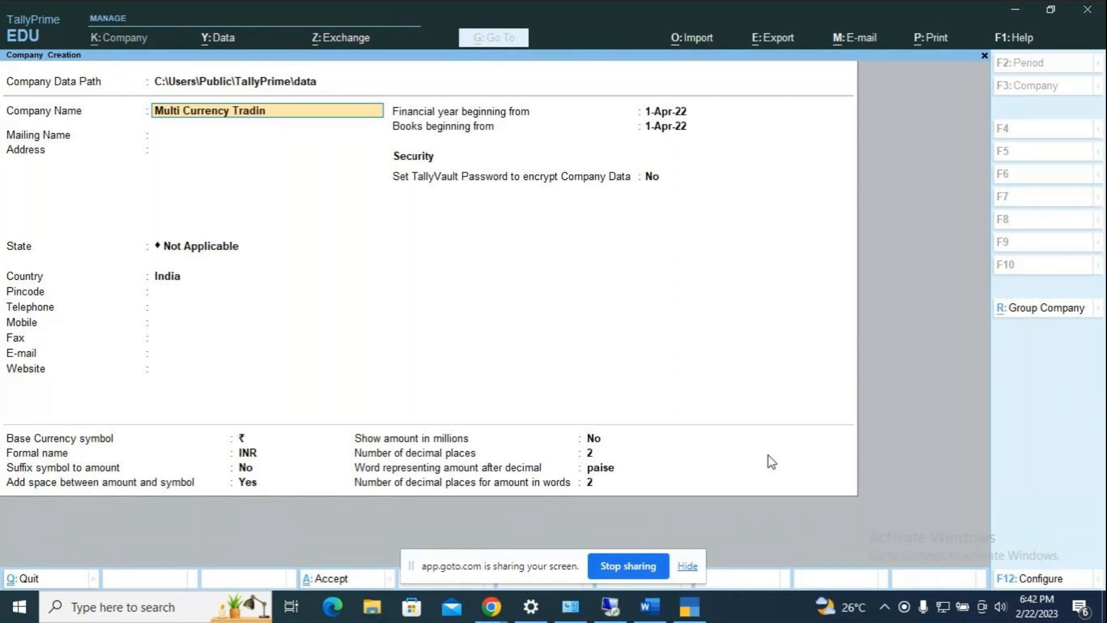
{"action": "type", "text": "g Co.,"}
{"action": "key", "text": "Return"}
{"action": "key", "text": "Return"}
{"action": "key", "text": "Return"}
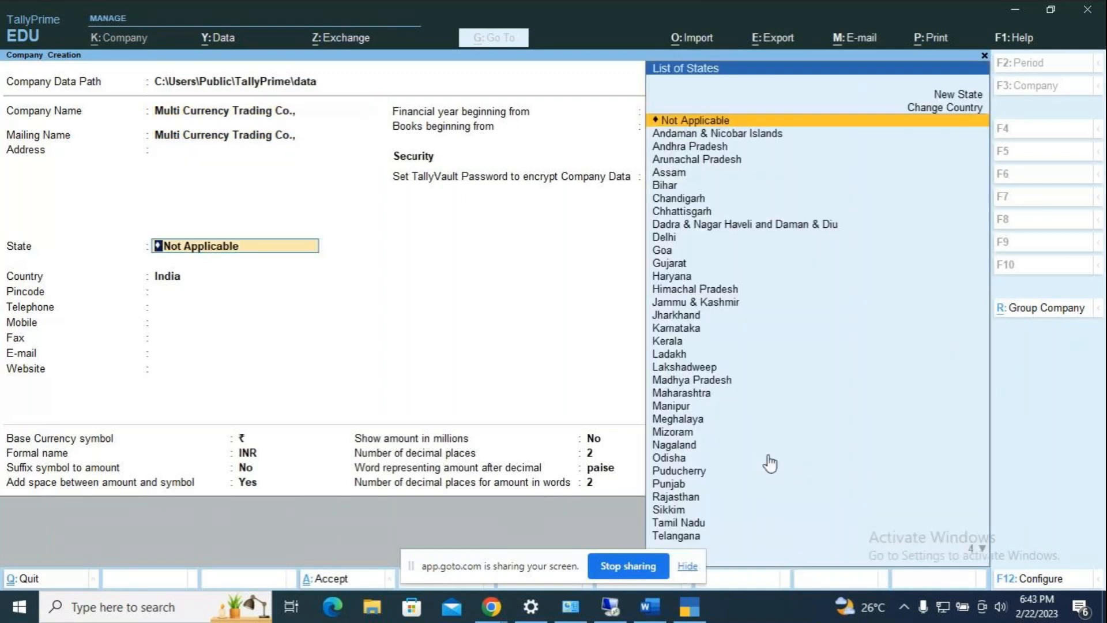
{"action": "type", "text": "Kar"}
{"action": "key", "text": "Return"}
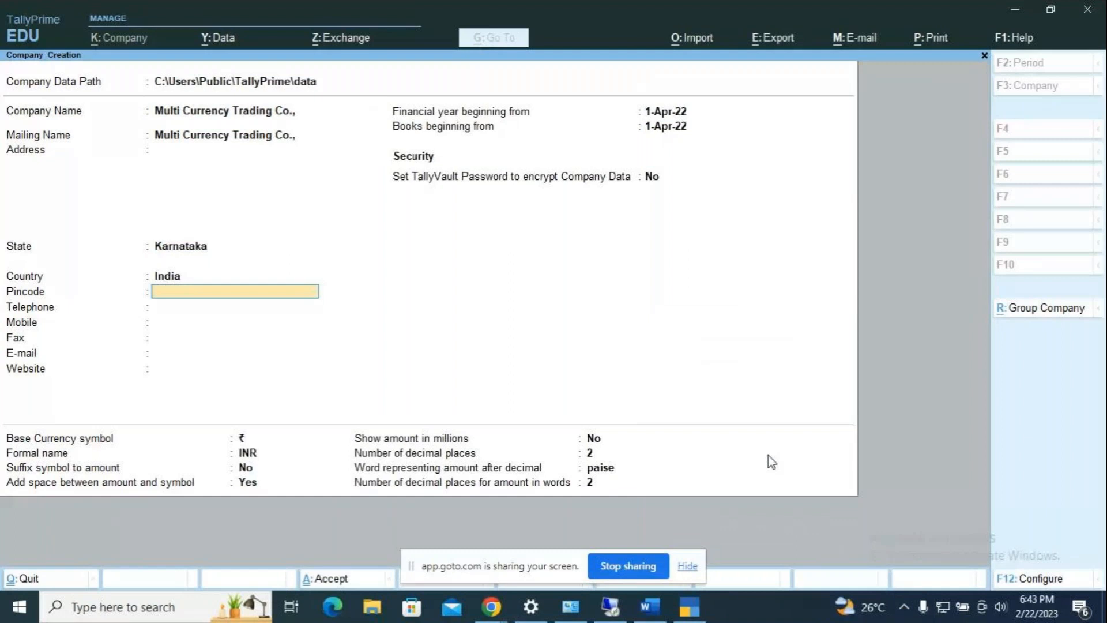
- Leave the company's contact details blank, keep the default financial year and books dates, and save the company
{"action": "key", "text": "Return"}
{"action": "key", "text": "Return"}
{"action": "key", "text": "Return"}
{"action": "key", "text": "Return"}
{"action": "key", "text": "Return"}
{"action": "key", "text": "Return"}
{"action": "key", "text": "Return"}
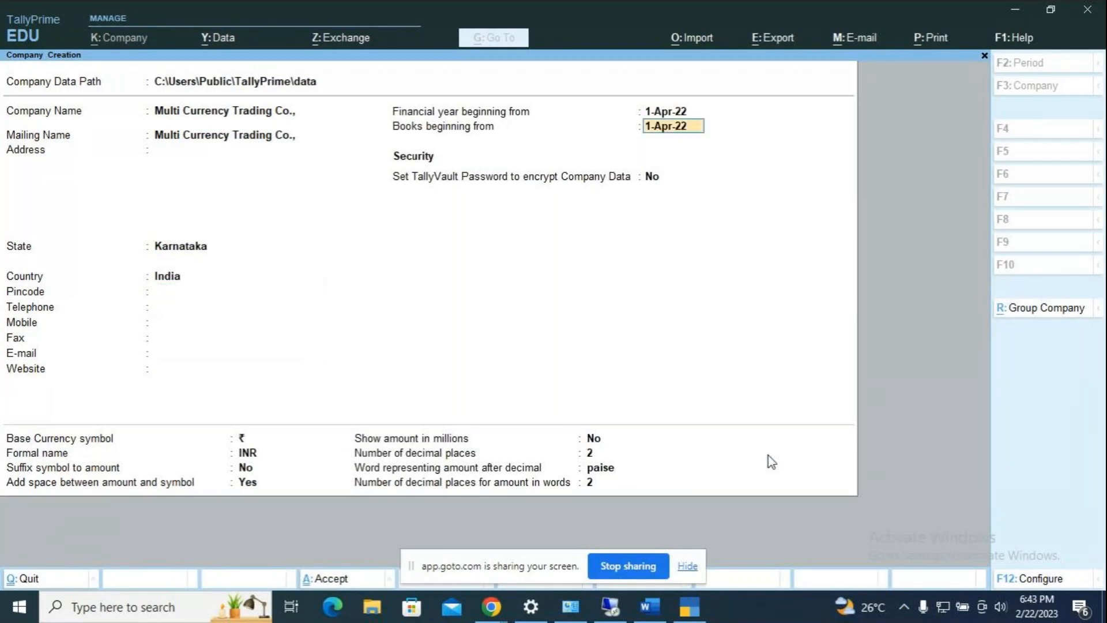
{"action": "key", "text": "ctrl"}
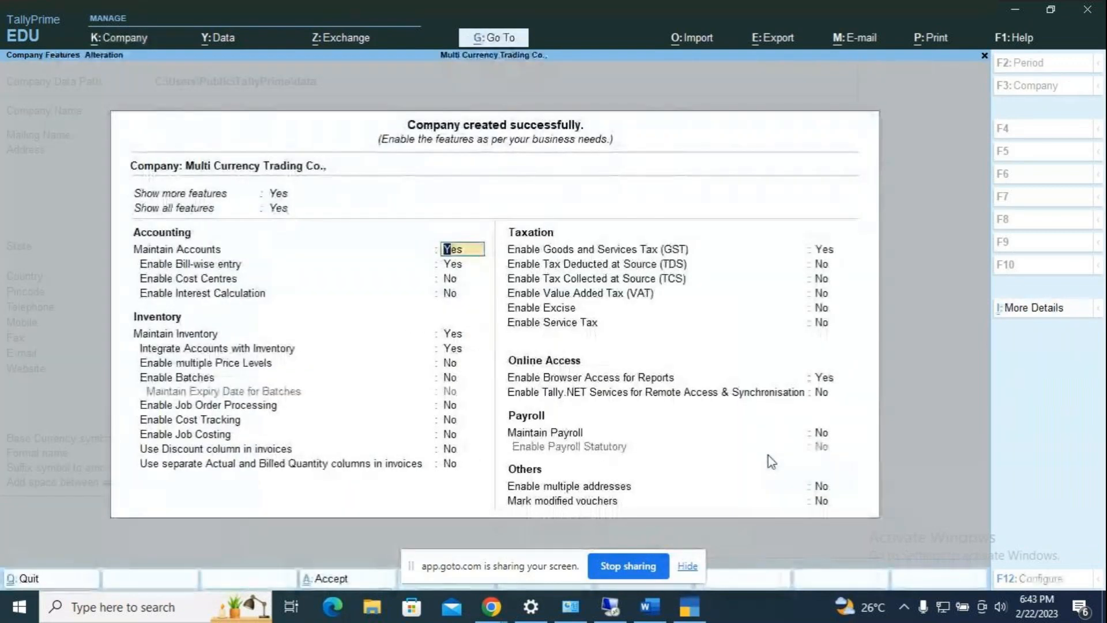
- Disable Goods and Services Tax (GST) in the company features and save them
{"action": "left_click", "coordinate": [837, 249]}
{"action": "type", "text": "n"}
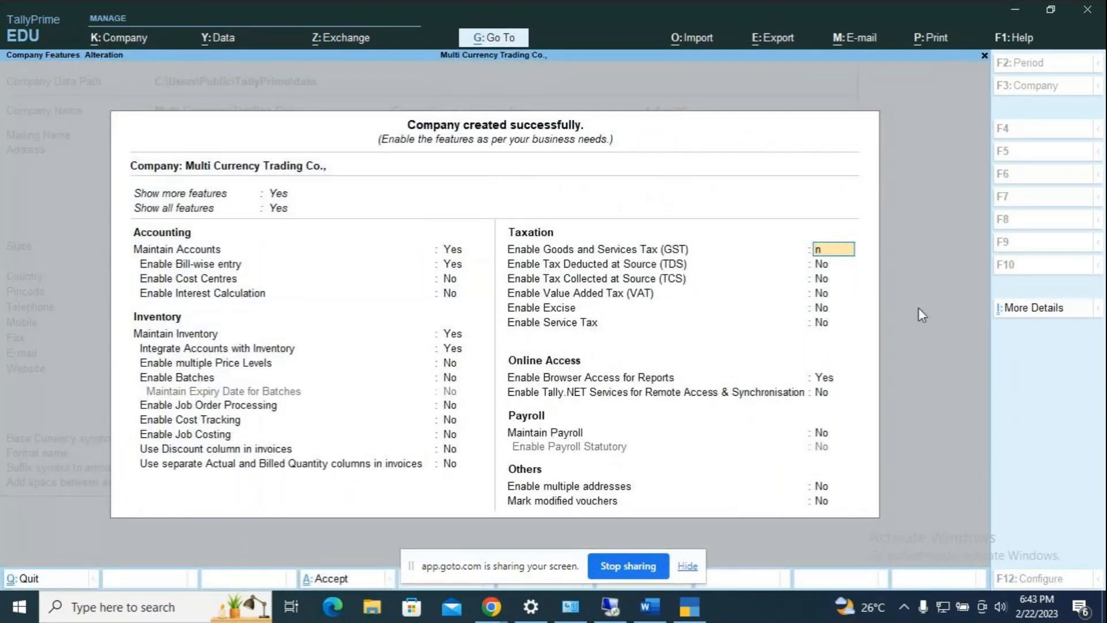
{"action": "key", "text": "Return"}
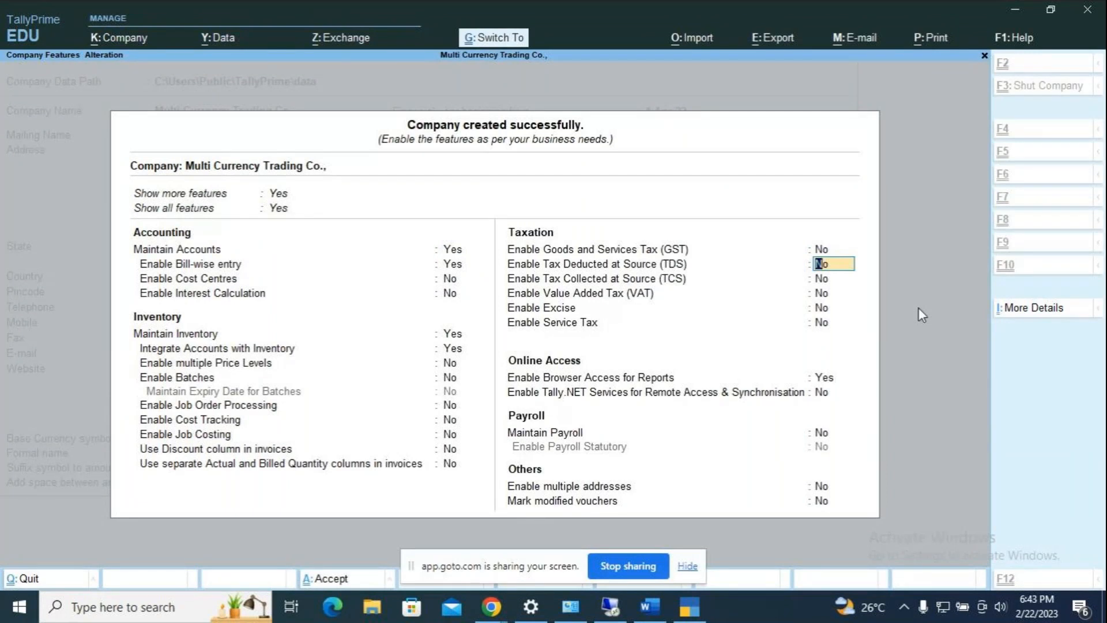
{"action": "key", "text": "ctrl+a"}
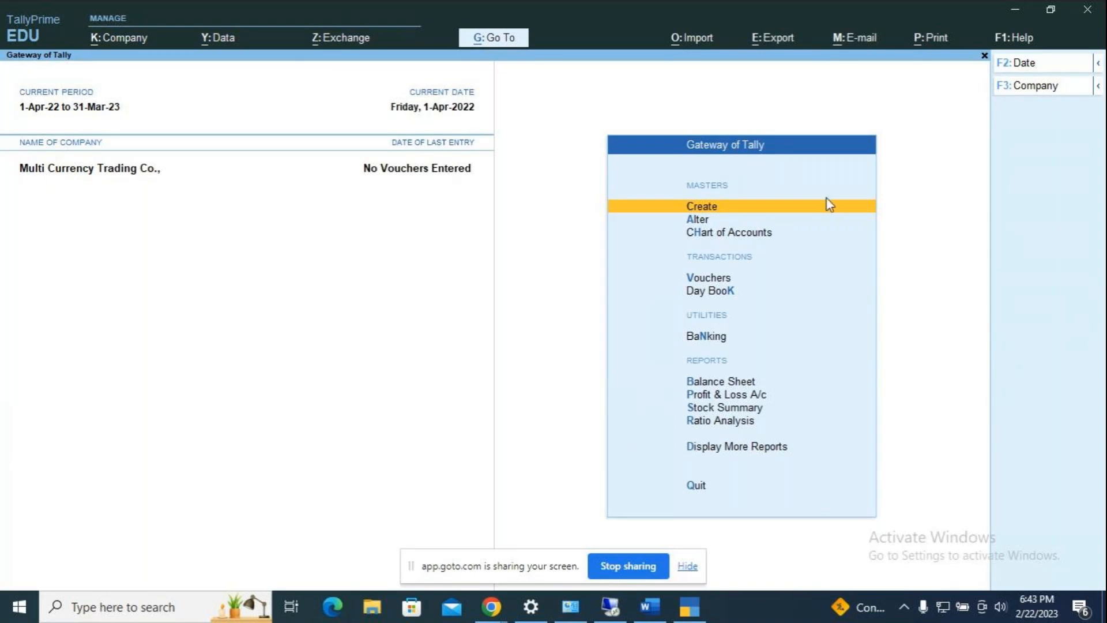
{"action": "mouse_move", "coordinate": [497, 616]}
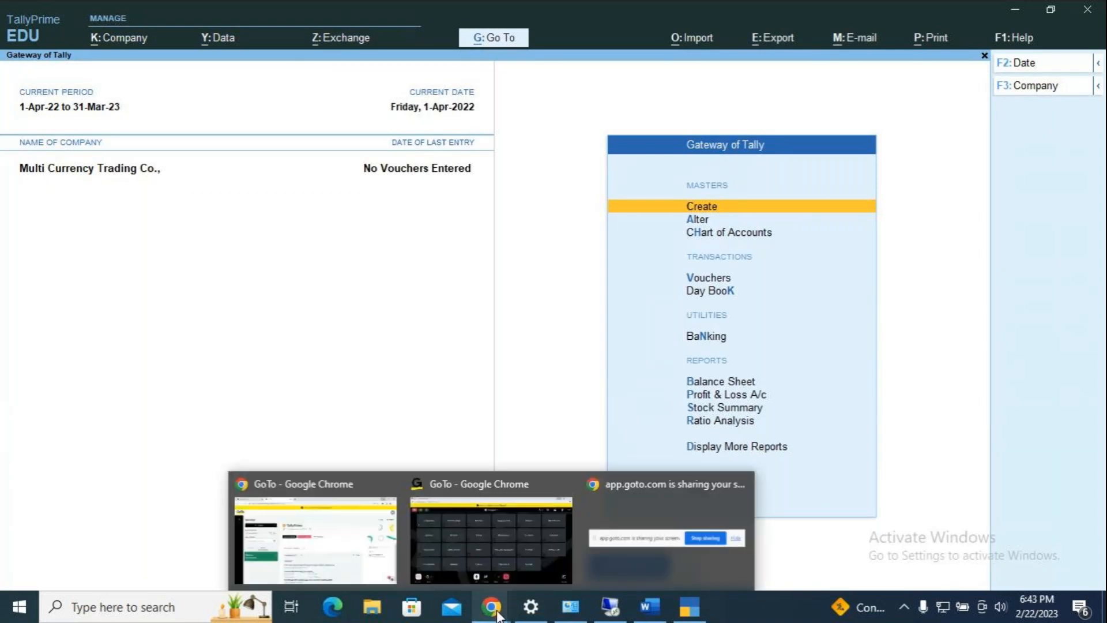
{"action": "left_click", "coordinate": [545, 574]}
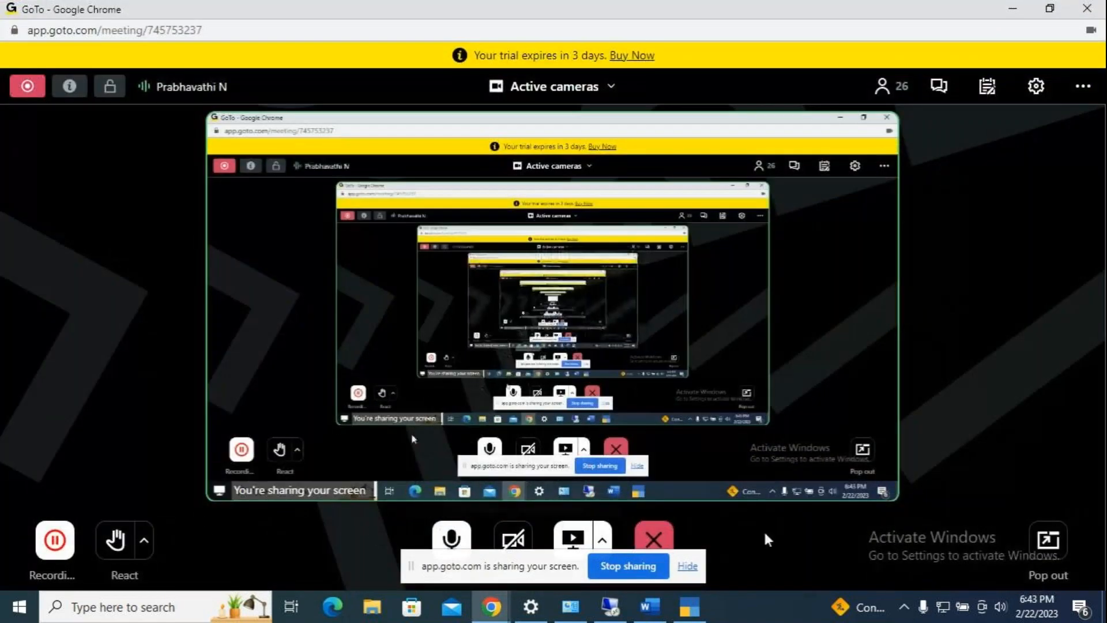
{"action": "left_click", "coordinate": [1011, 9]}
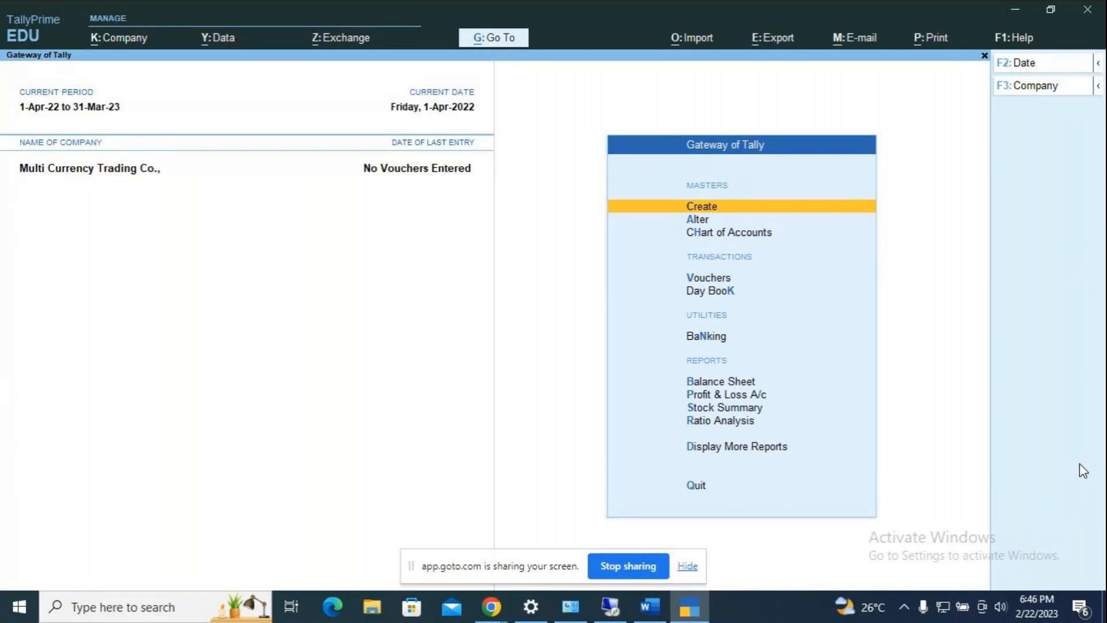
- Create a new currency with symbol $ and formal name Dollar, save it, and return to the Gateway of Tally
{"action": "key", "text": "Return"}
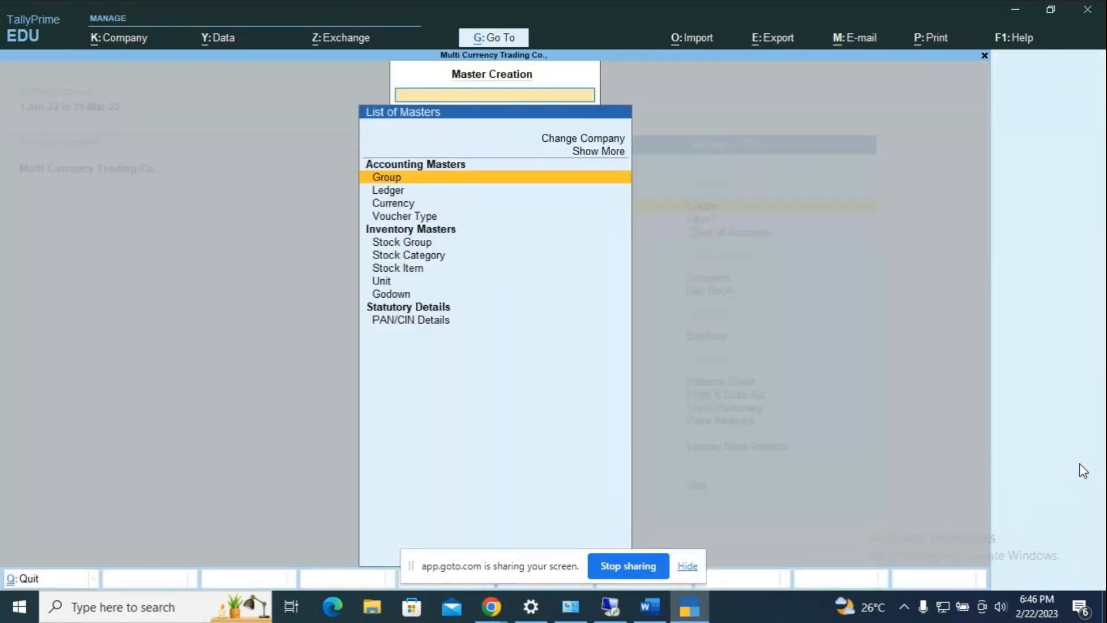
{"action": "key", "text": "Down"}
{"action": "key", "text": "Down"}
{"action": "key", "text": "Down"}
{"action": "key", "text": "Up"}
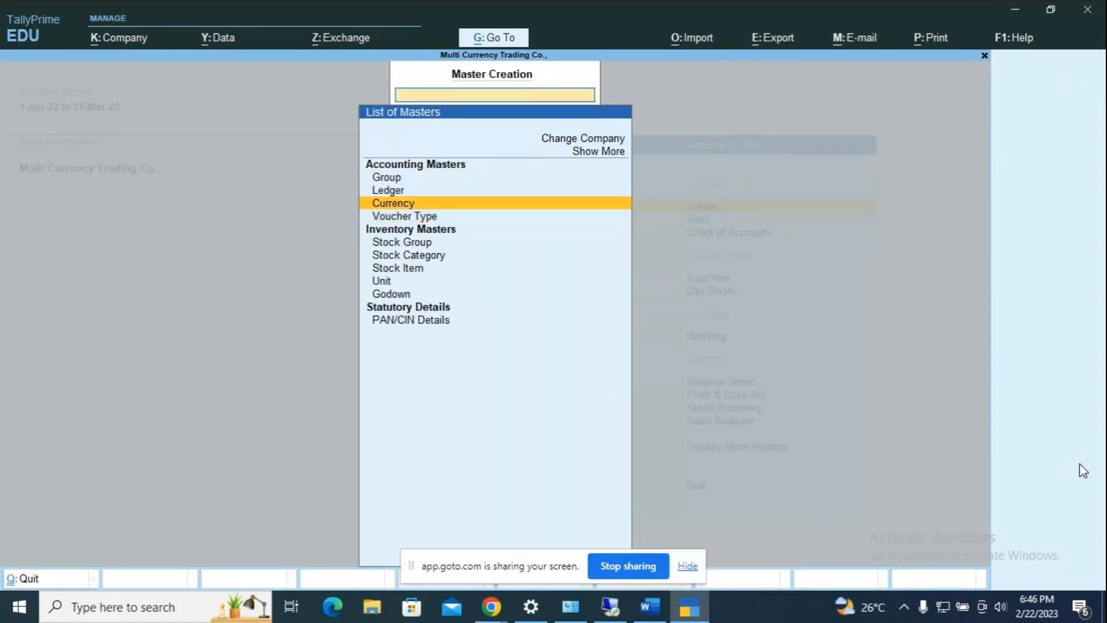
{"action": "key", "text": "Return"}
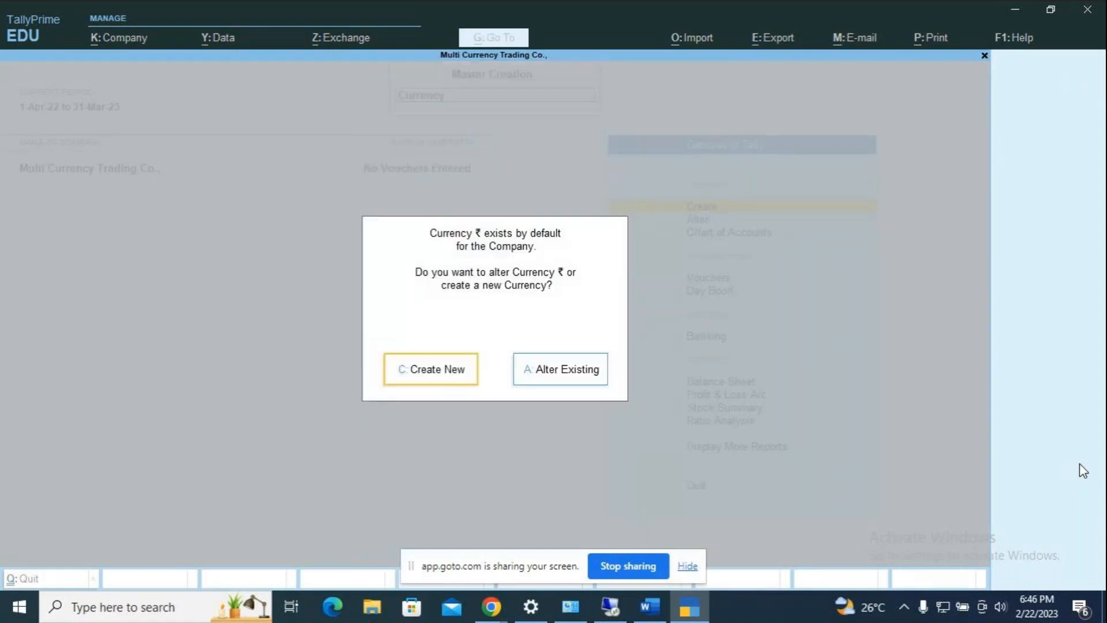
{"action": "key", "text": "Return"}
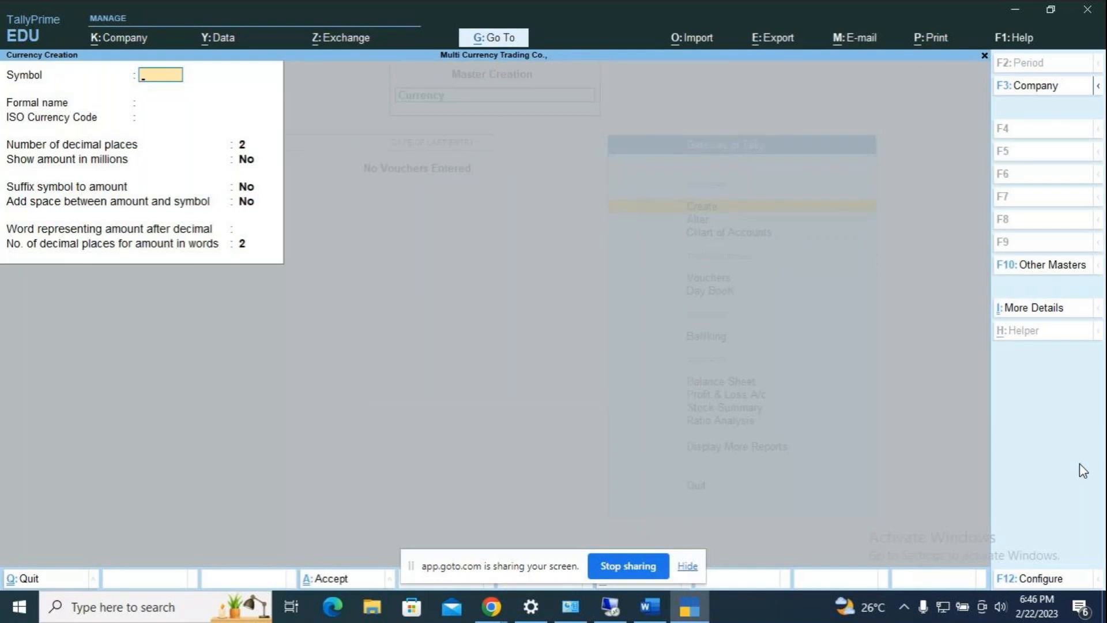
{"action": "type", "text": "$"}
{"action": "key", "text": "Return"}
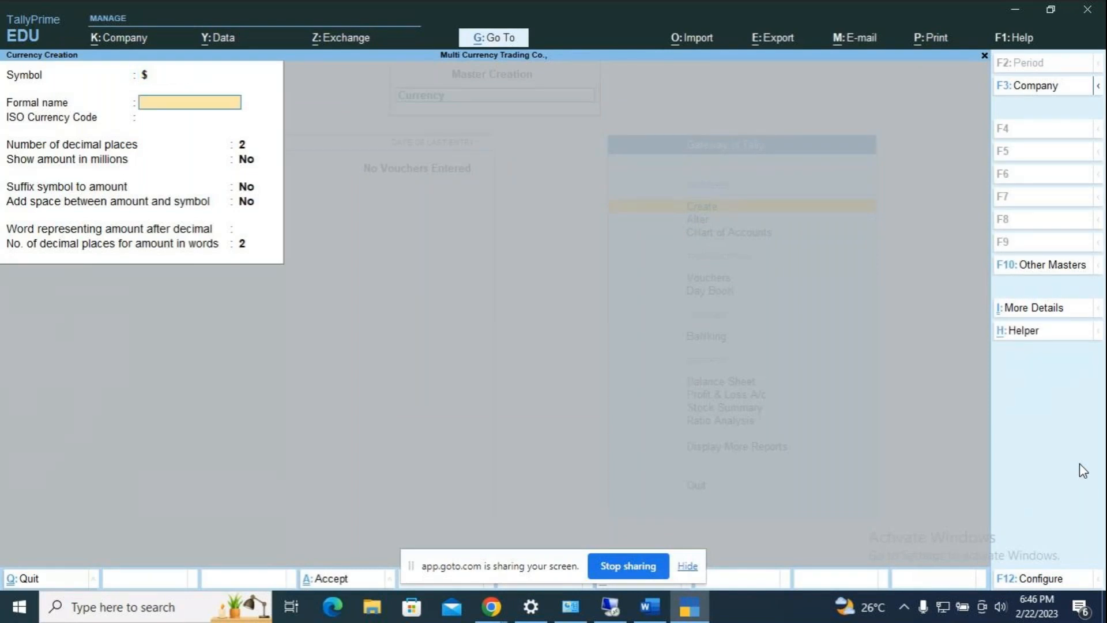
{"action": "type", "text": "Dollar"}
{"action": "key", "text": "Return"}
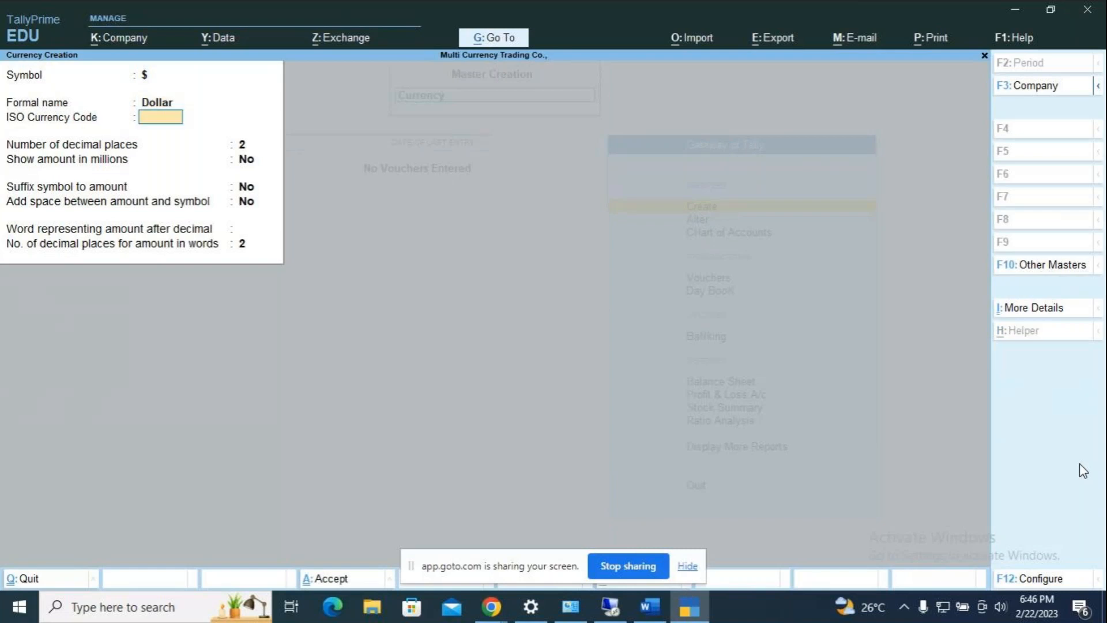
{"action": "key", "text": "Return"}
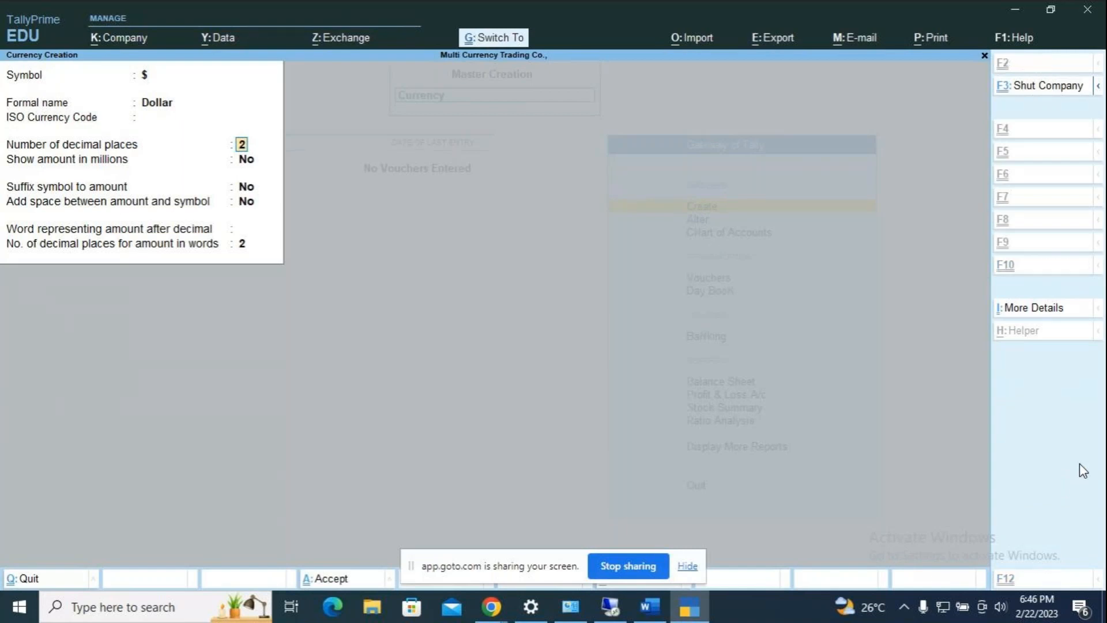
{"action": "key", "text": "ctrl+a"}
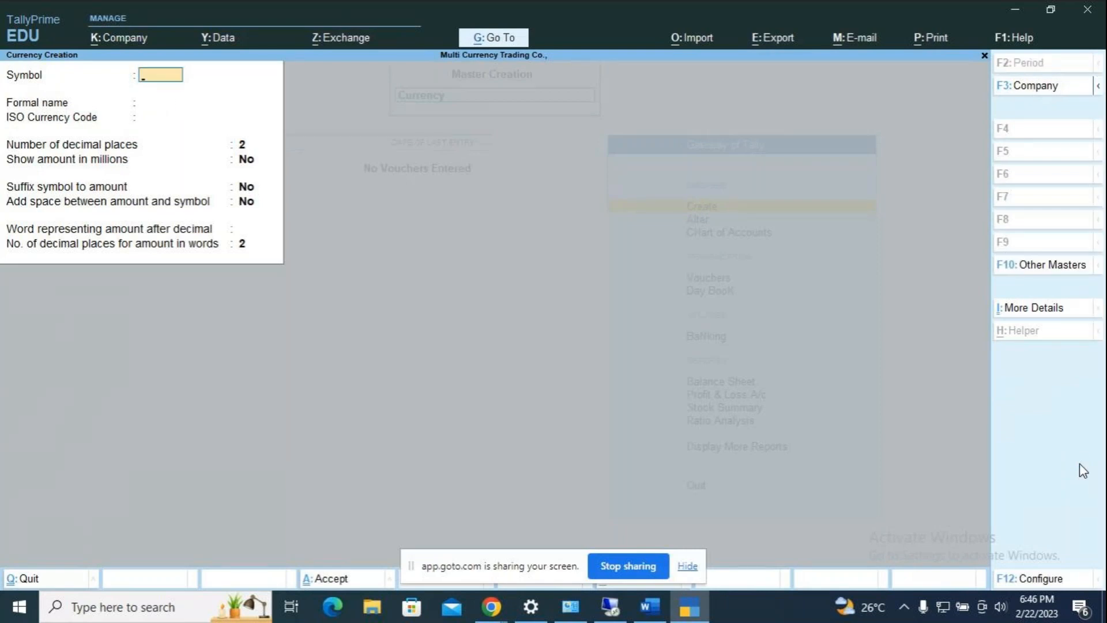
{"action": "key", "text": "Escape"}
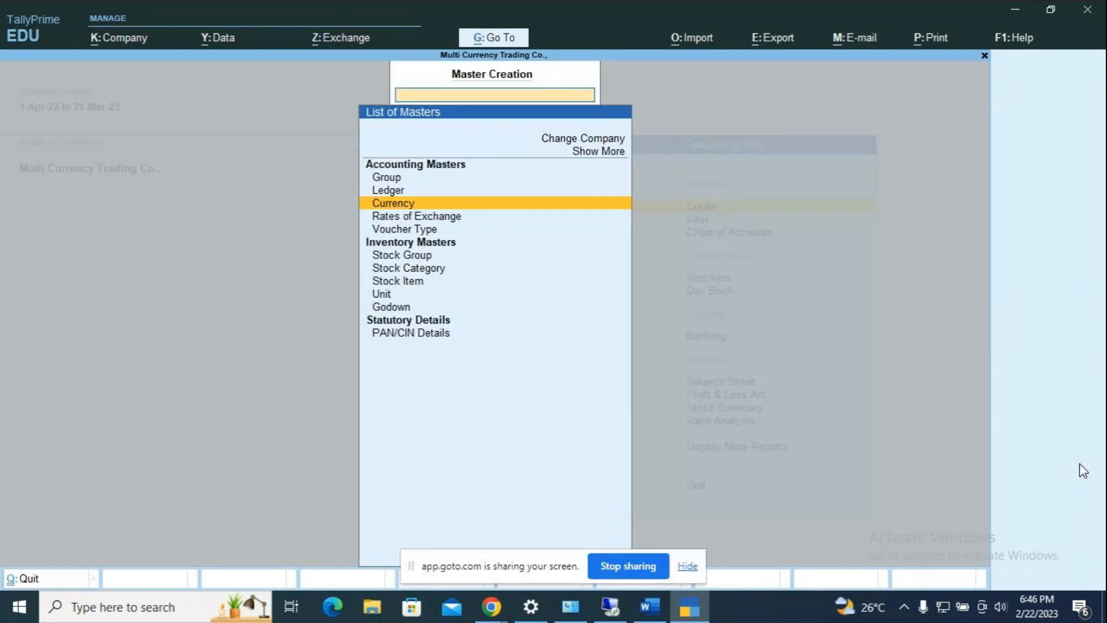
{"action": "key", "text": "Escape"}
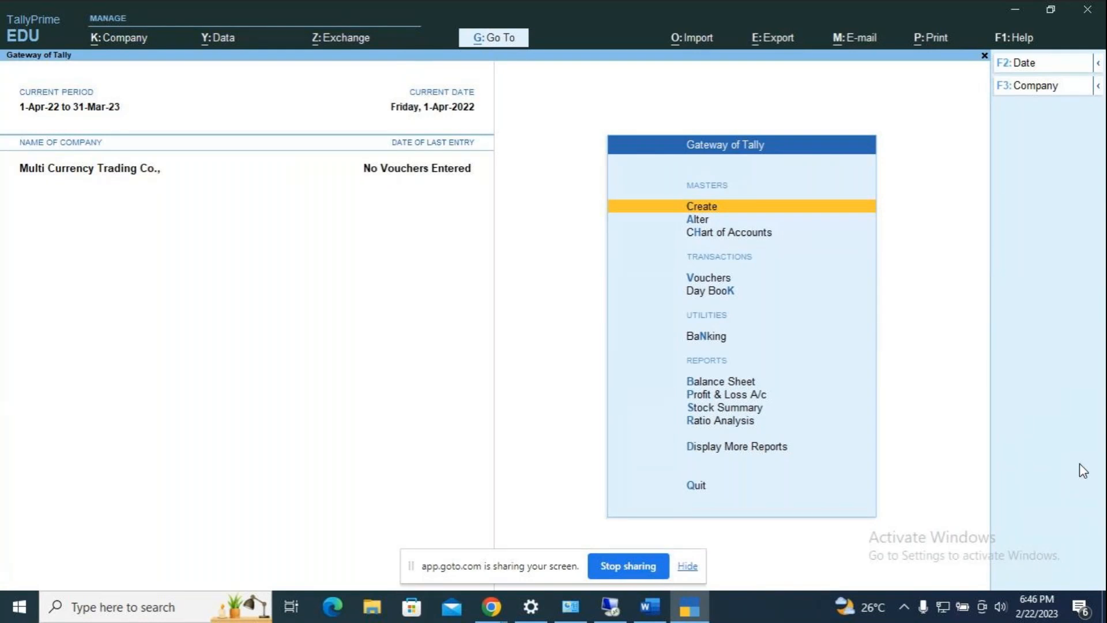
{"action": "key", "text": "Down"}
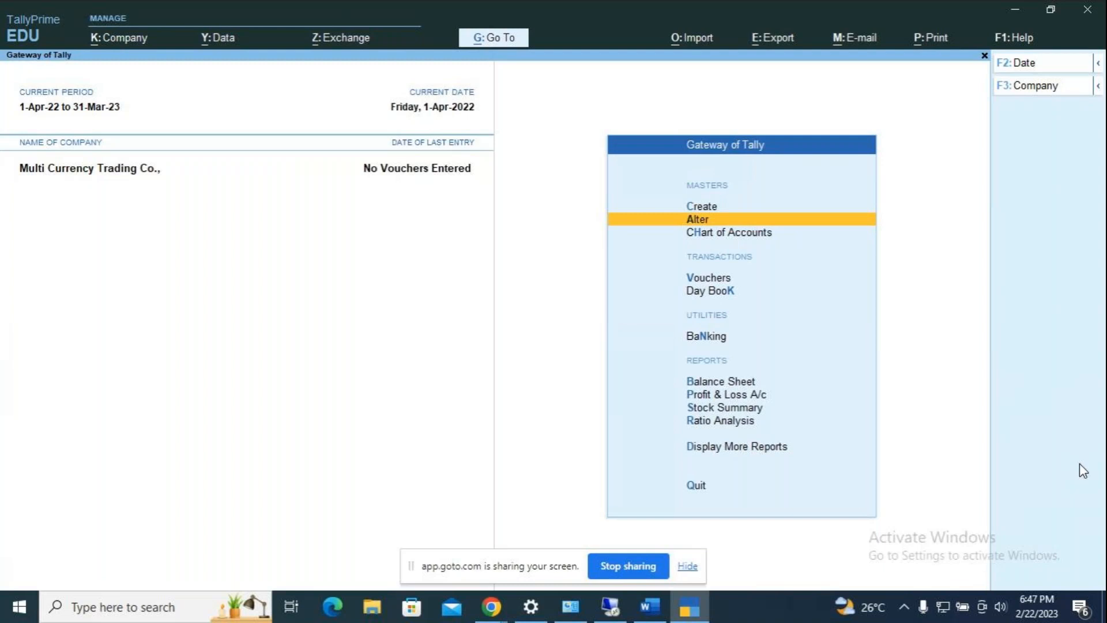
{"action": "key", "text": "Up"}
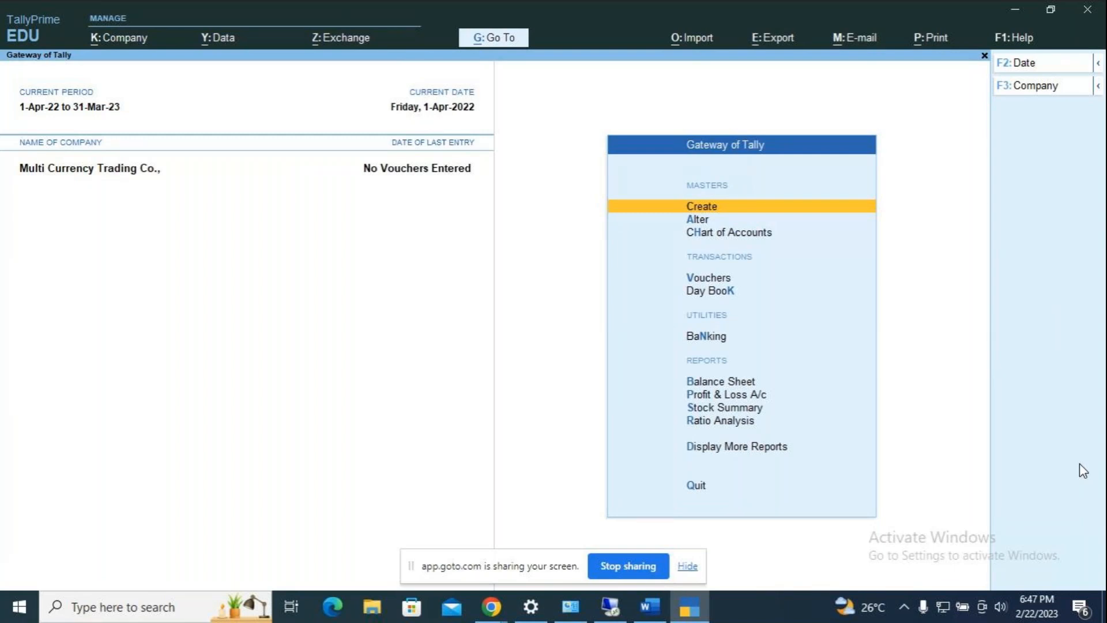
{"action": "key", "text": "alt+Tab"}
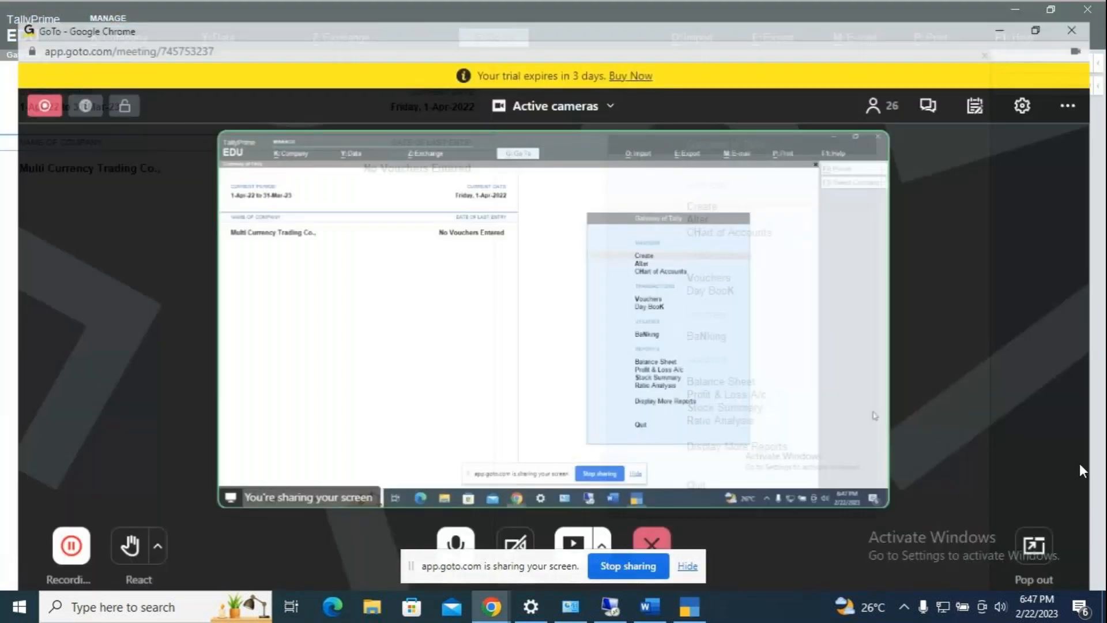
{"action": "key", "text": "alt+Tab"}
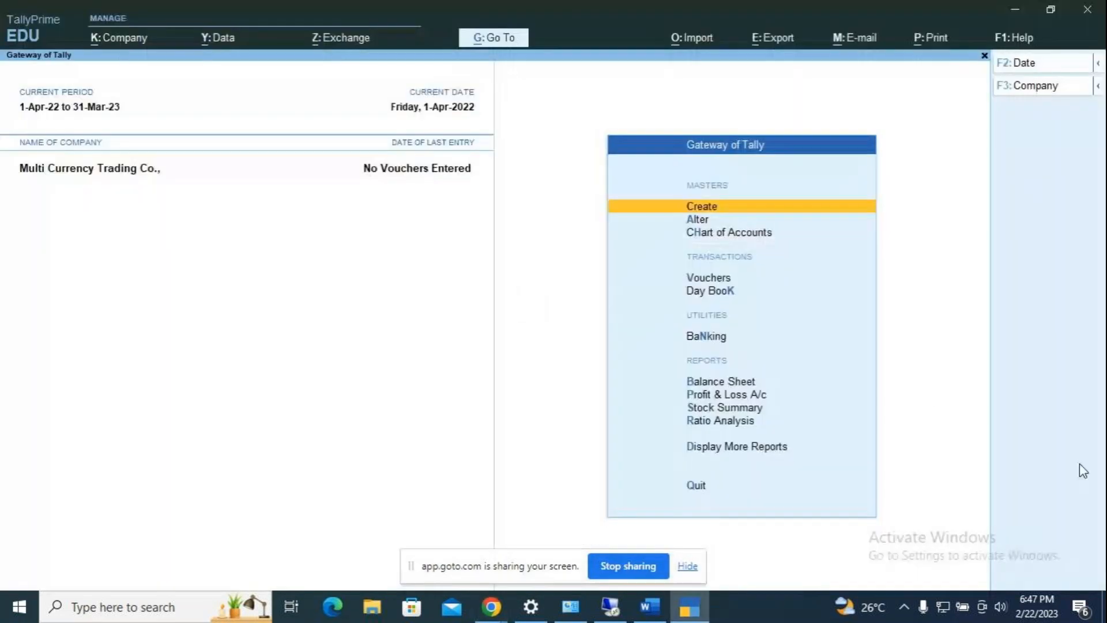
- Switch to the Tally - Currency document in Word, enlarge it to 130% to read the setup steps, and return to TallyPrime
{"action": "left_click", "coordinate": [650, 606]}
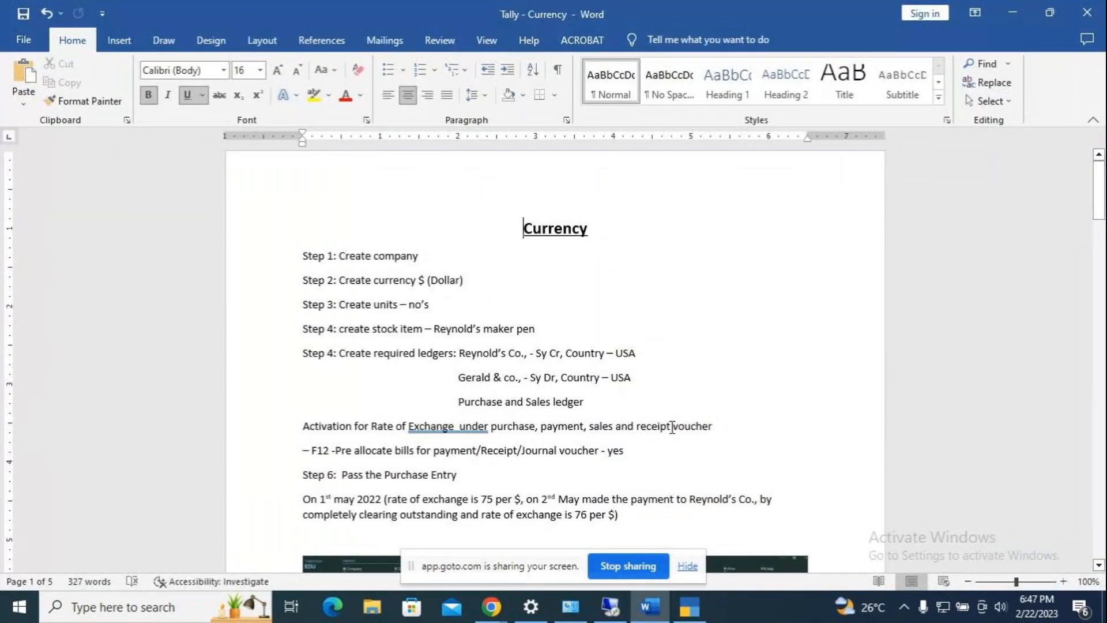
{"action": "left_click", "coordinate": [1063, 581]}
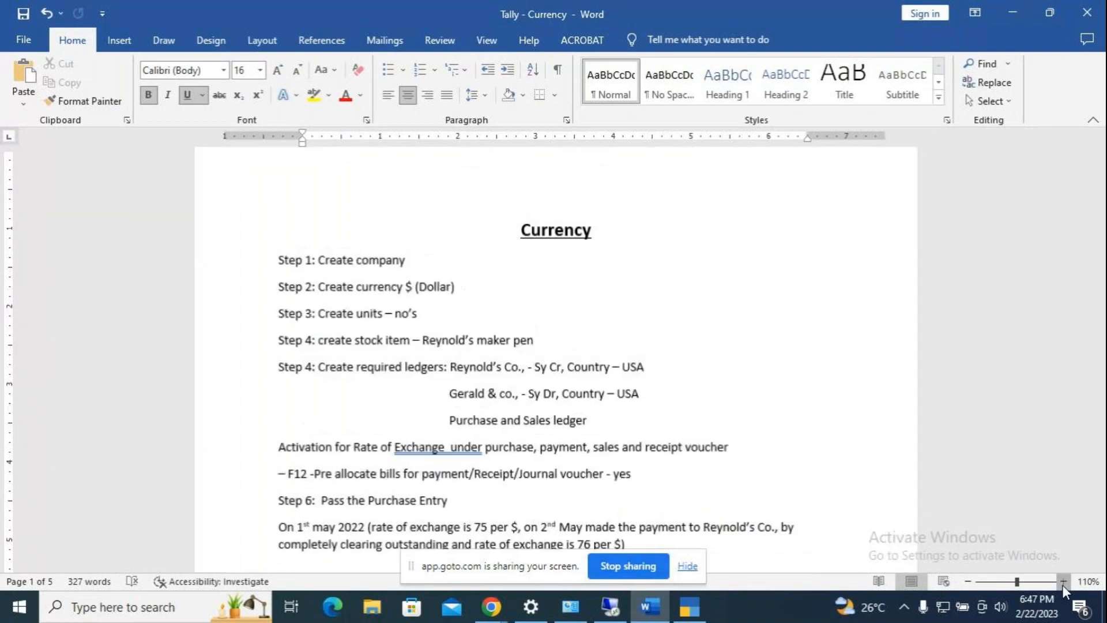
{"action": "left_click", "coordinate": [1063, 582]}
{"action": "left_click", "coordinate": [1063, 581]}
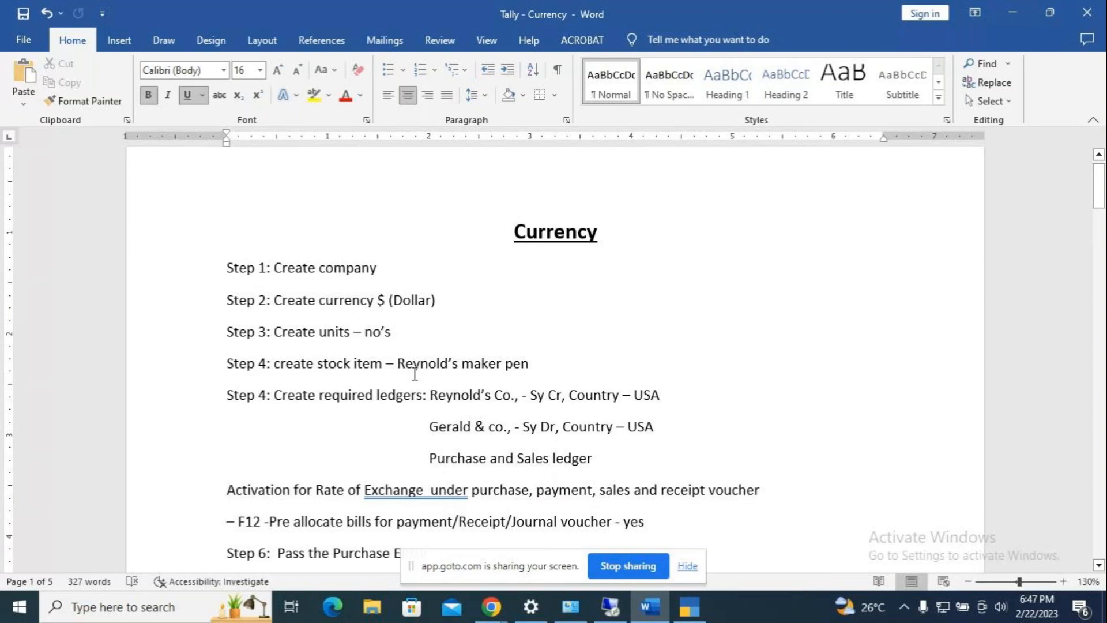
{"action": "key", "text": "alt+Tab"}
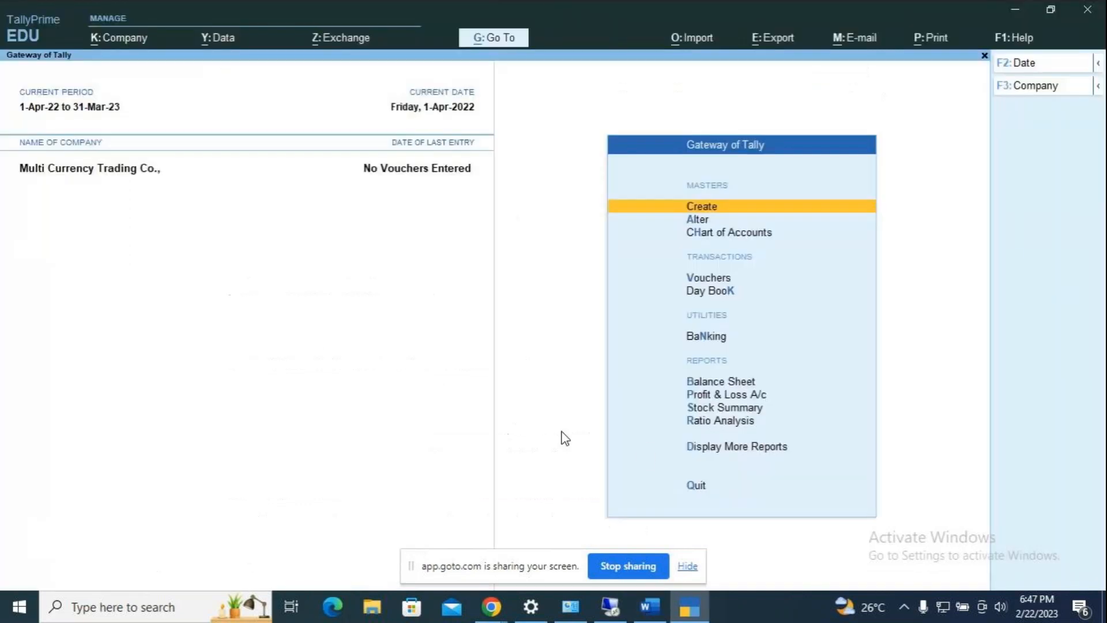
- Create a simple unit with symbol nos, formal name Numbers and no decimal places, and save it
{"action": "key", "text": "Return"}
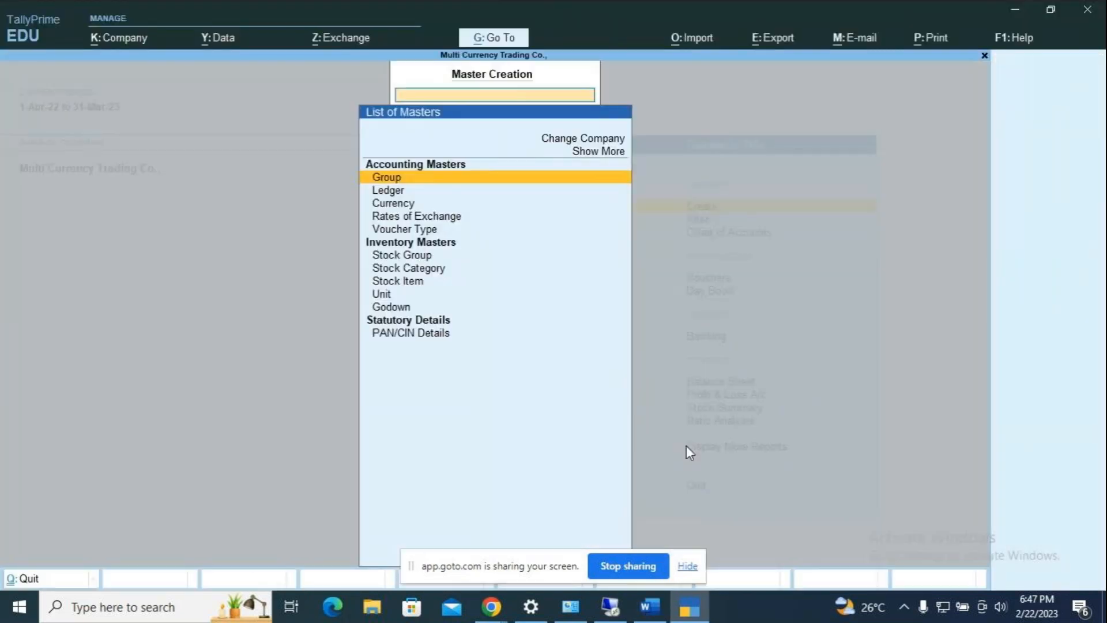
{"action": "key", "text": "Down"}
{"action": "key", "text": "Down"}
{"action": "key", "text": "Down"}
{"action": "key", "text": "Down"}
{"action": "key", "text": "Down"}
{"action": "key", "text": "Down"}
{"action": "key", "text": "Down"}
{"action": "key", "text": "Down"}
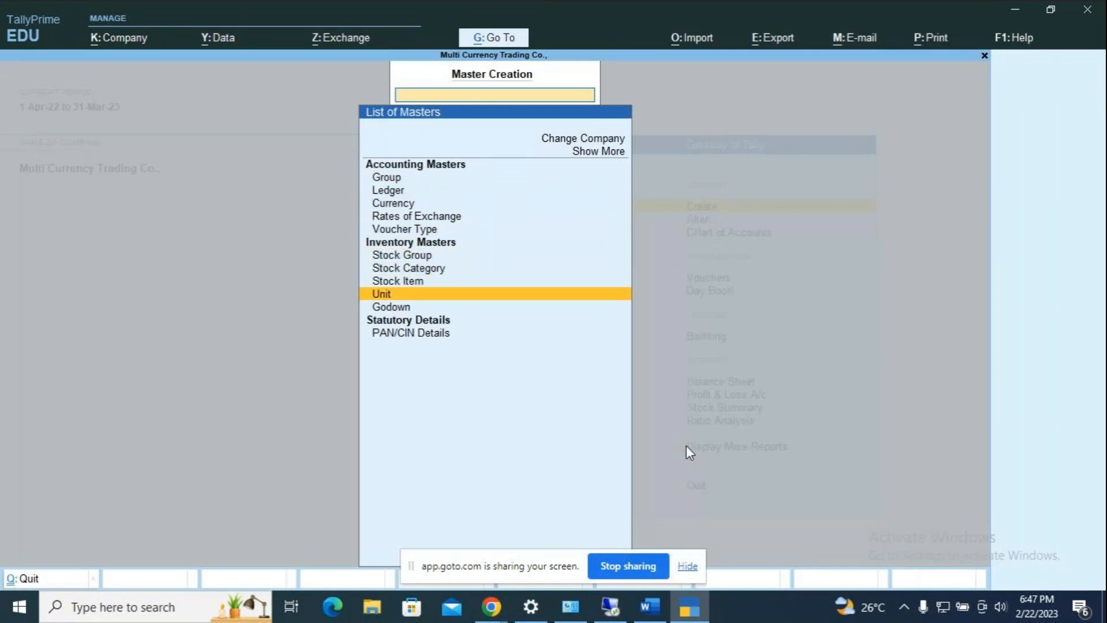
{"action": "key", "text": "Return"}
{"action": "type", "text": "nos"}
{"action": "key", "text": "Return"}
{"action": "type", "text": "Numbers"}
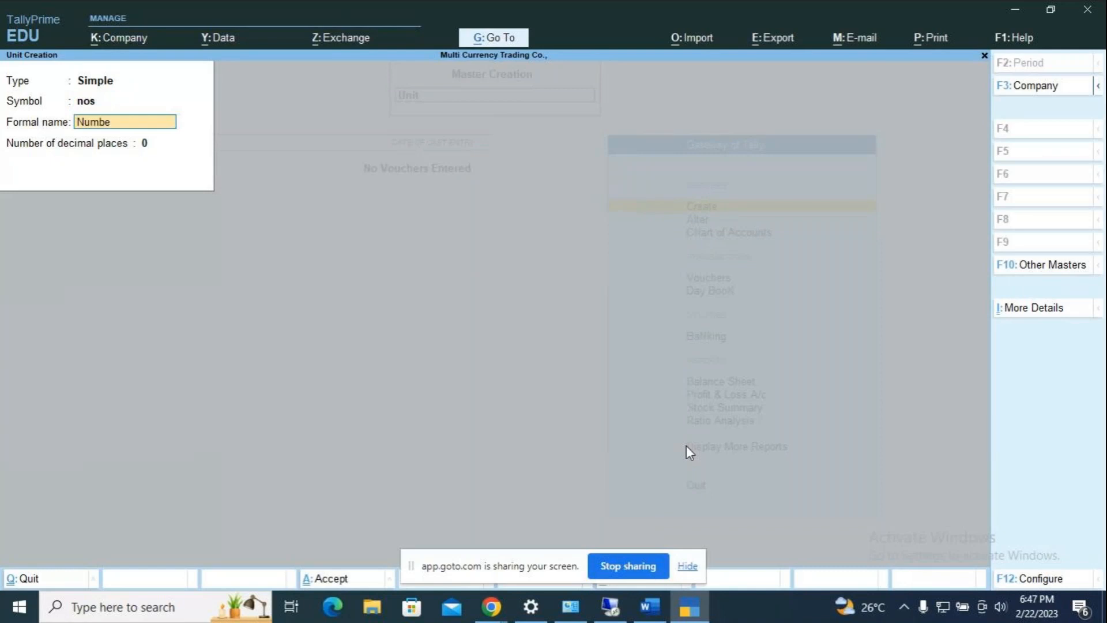
{"action": "key", "text": "Return"}
{"action": "key", "text": "Return"}
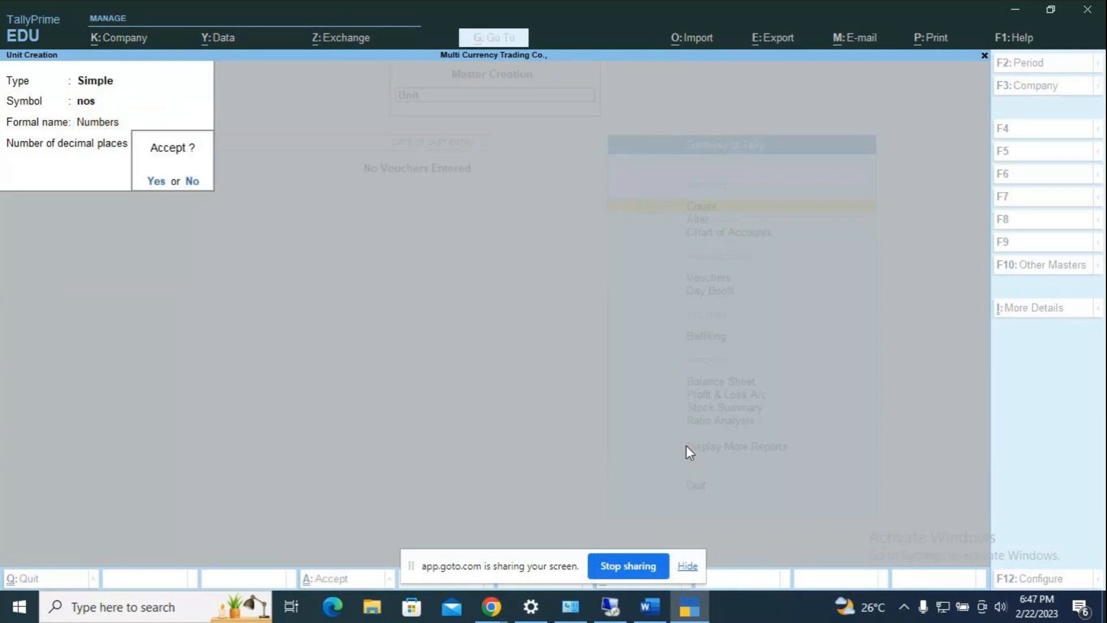
{"action": "key", "text": "Return"}
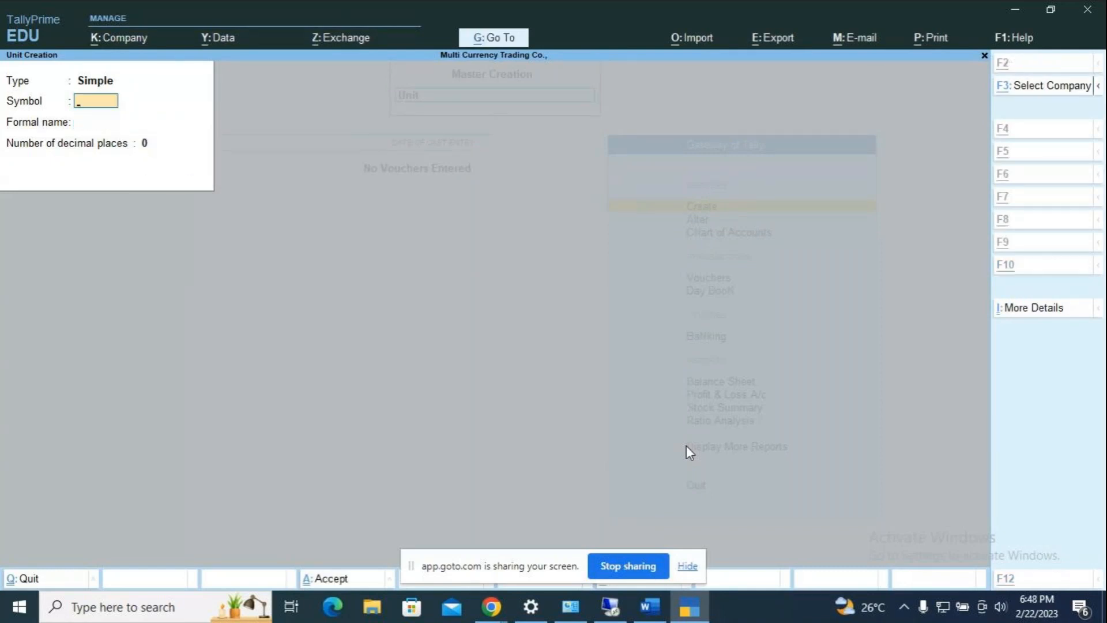
- Check the next setup step in the Tally - Currency document in Word, return to TallyPrime and leave unit creation
{"action": "key", "text": "alt+Tab"}
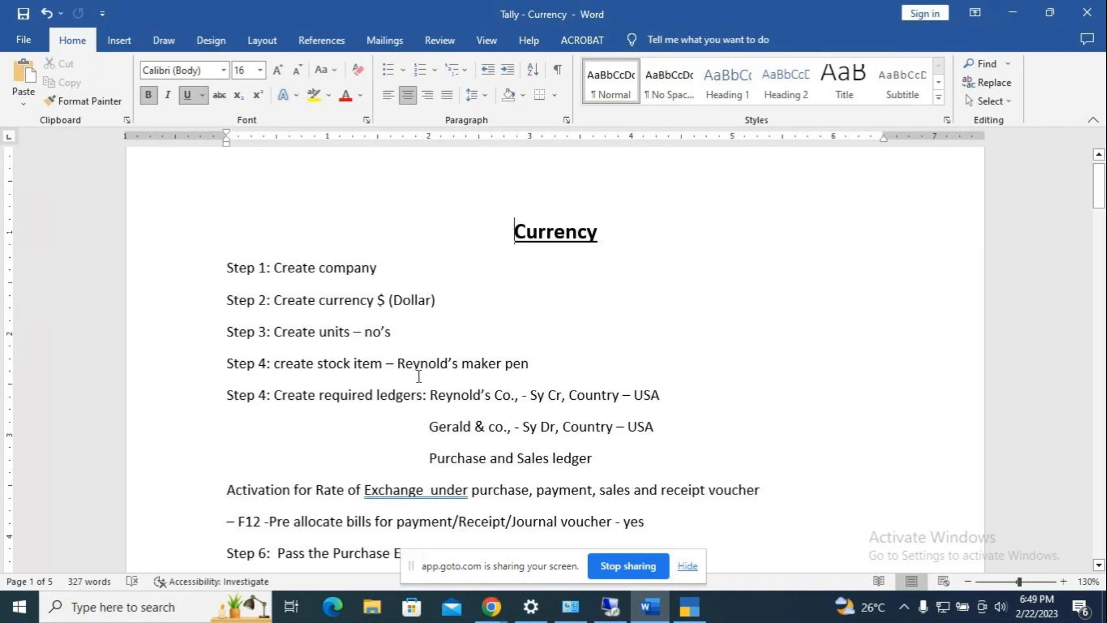
{"action": "key", "text": "alt+Tab"}
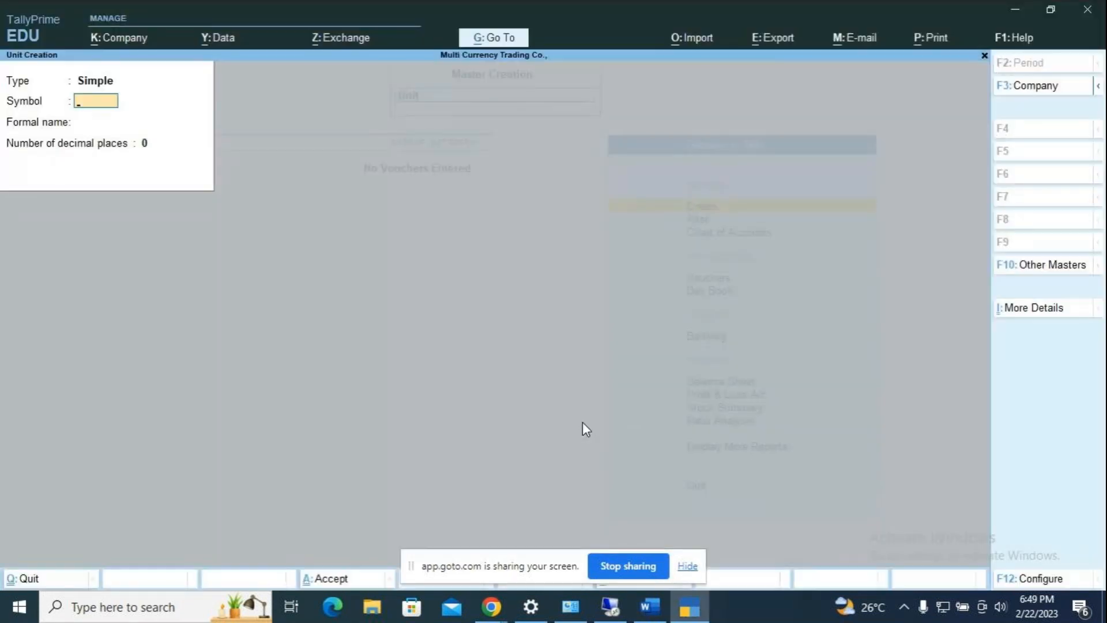
{"action": "key", "text": "Escape"}
{"action": "key", "text": "y"}
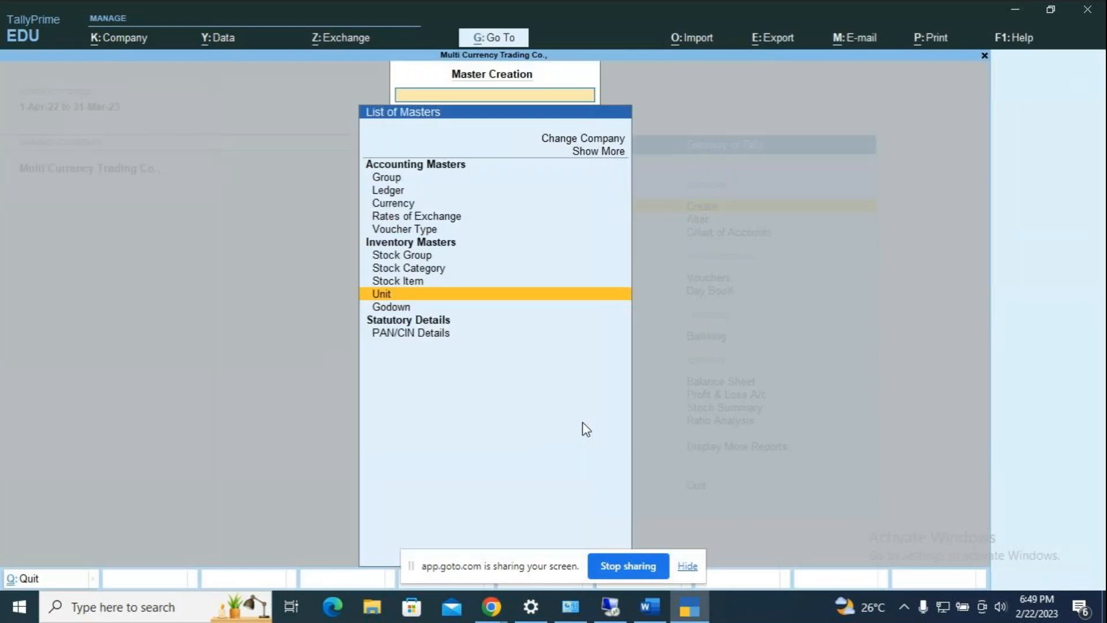
{"action": "key", "text": "Escape"}
- Start a new stock item named Reynold's MArker Pen, keeping it under Primary with no category
{"action": "key", "text": "Return"}
{"action": "key", "text": "Down"}
{"action": "key", "text": "Down"}
{"action": "key", "text": "Down"}
{"action": "key", "text": "Down"}
{"action": "key", "text": "Down"}
{"action": "key", "text": "Down"}
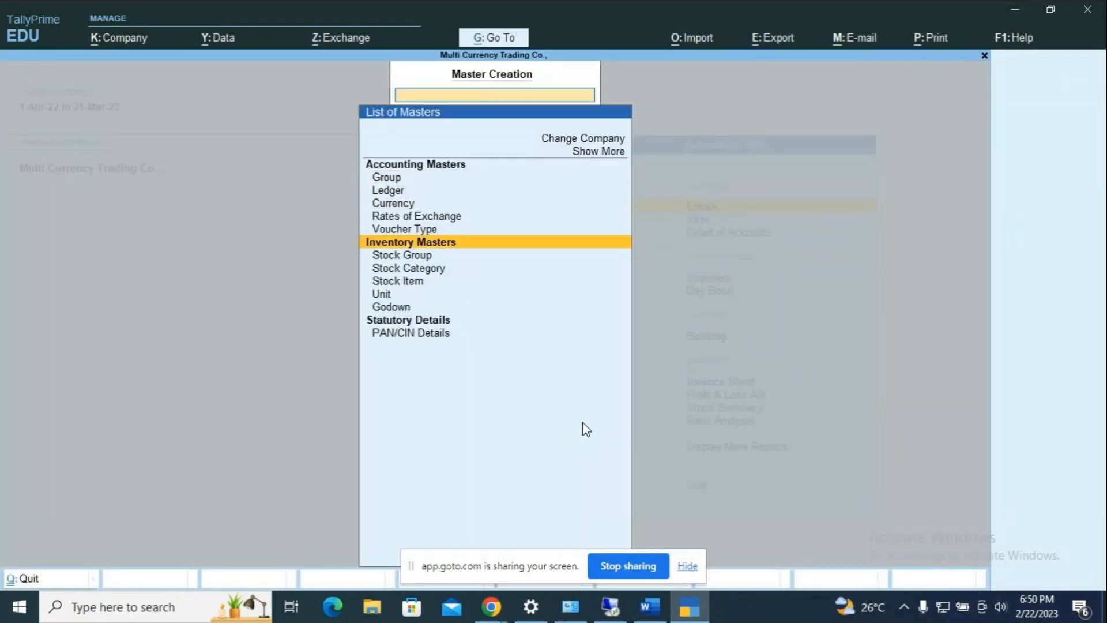
{"action": "key", "text": "Down"}
{"action": "key", "text": "Return"}
{"action": "type", "text": "Reynol"}
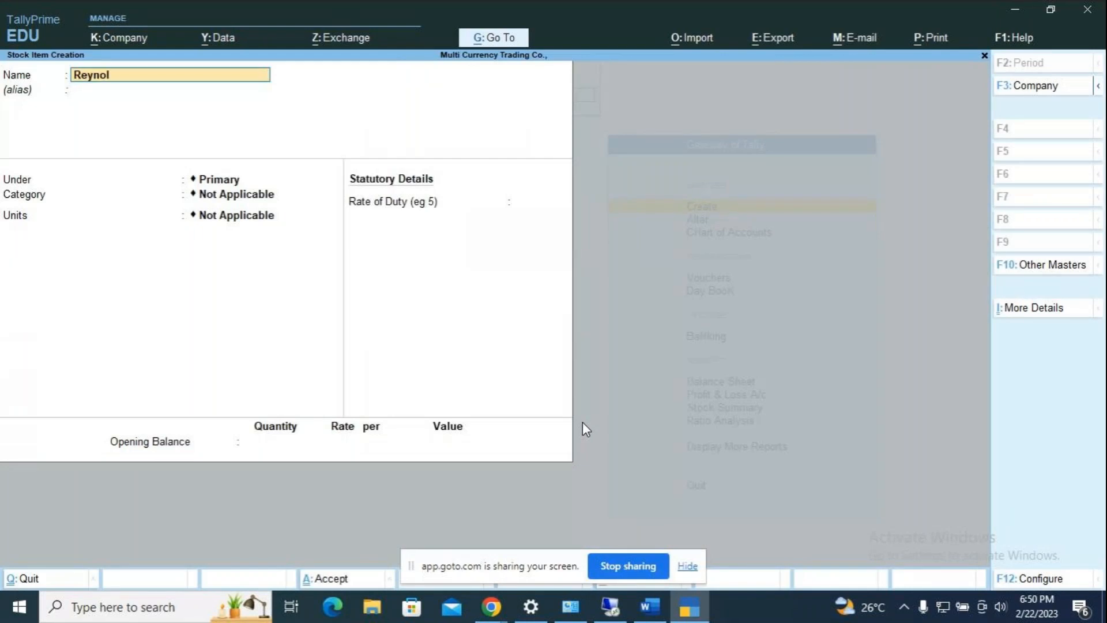
{"action": "type", "text": "d's MArker Pen"}
{"action": "key", "text": "Return"}
{"action": "key", "text": "Return"}
{"action": "key", "text": "Return"}
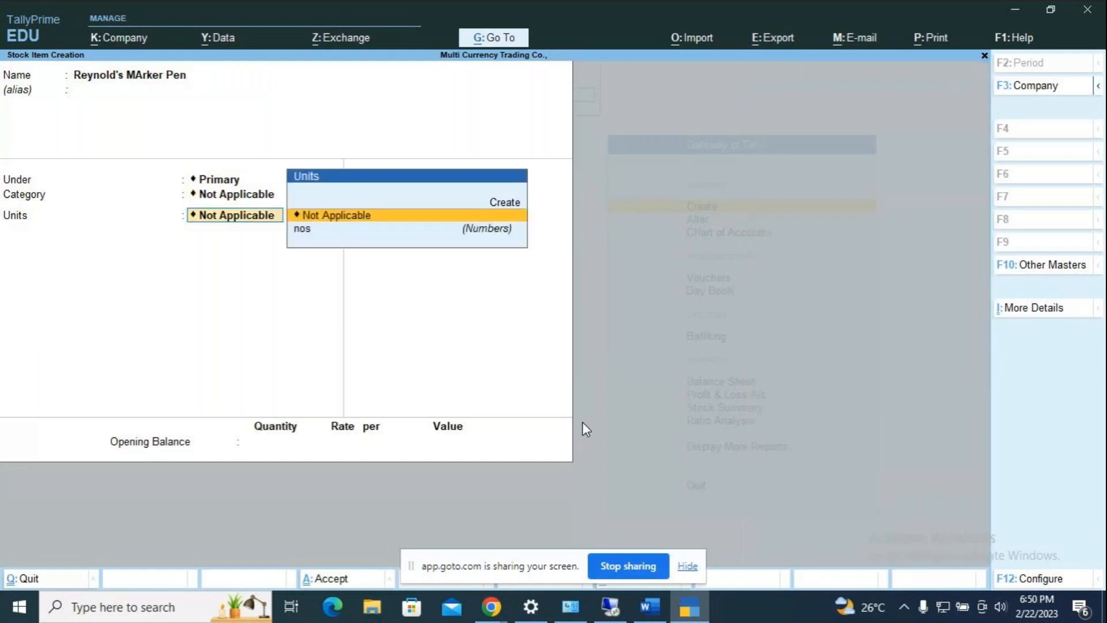
- Set the stock item's unit to nos and save it without entering a duty rate or opening balance
{"action": "key", "text": "Down"}
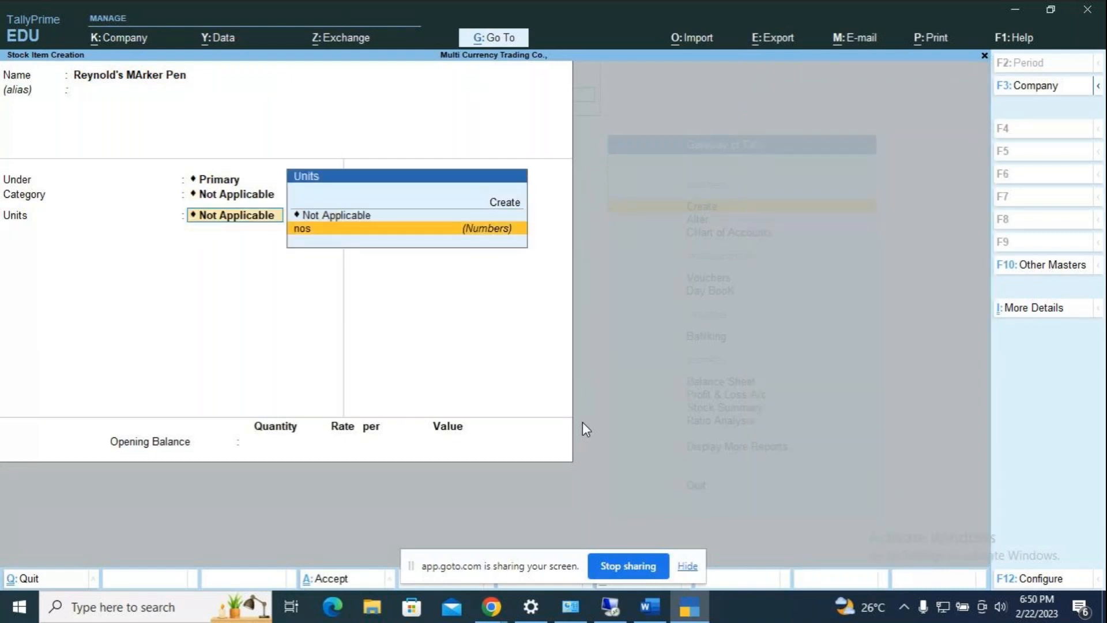
{"action": "key", "text": "Return"}
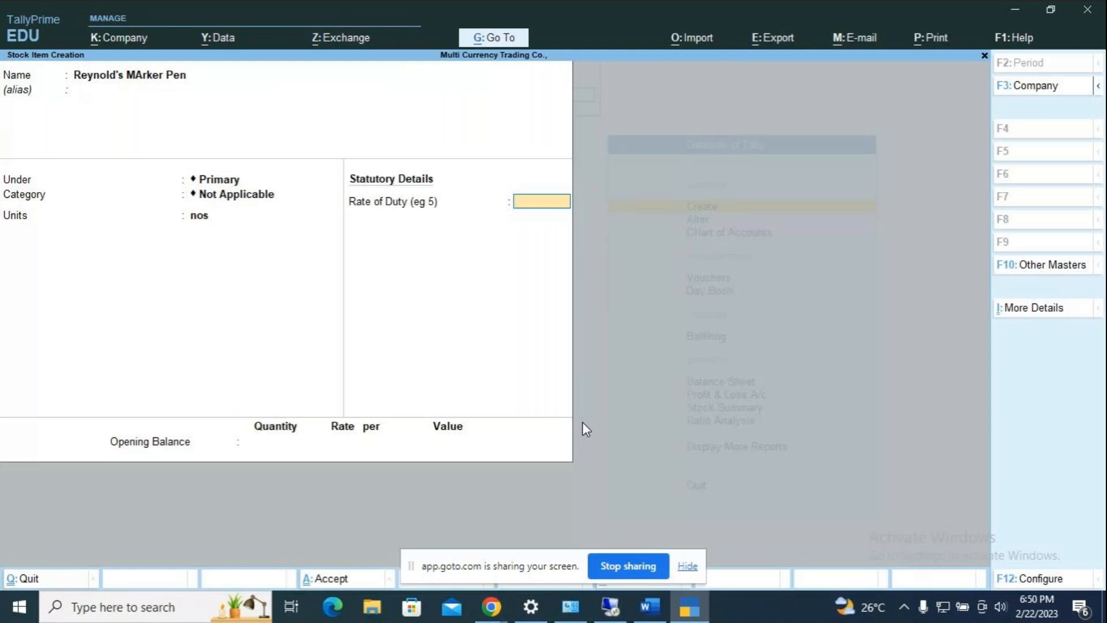
{"action": "key", "text": "Return"}
{"action": "key", "text": "Return"}
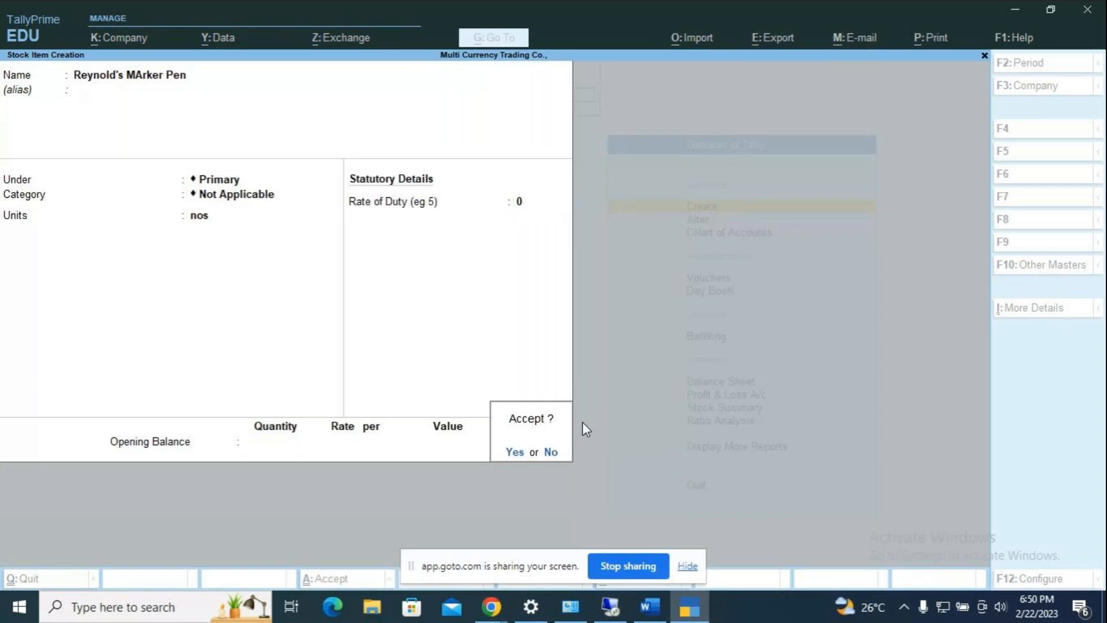
{"action": "key", "text": "Return"}
{"action": "key", "text": "Escape"}
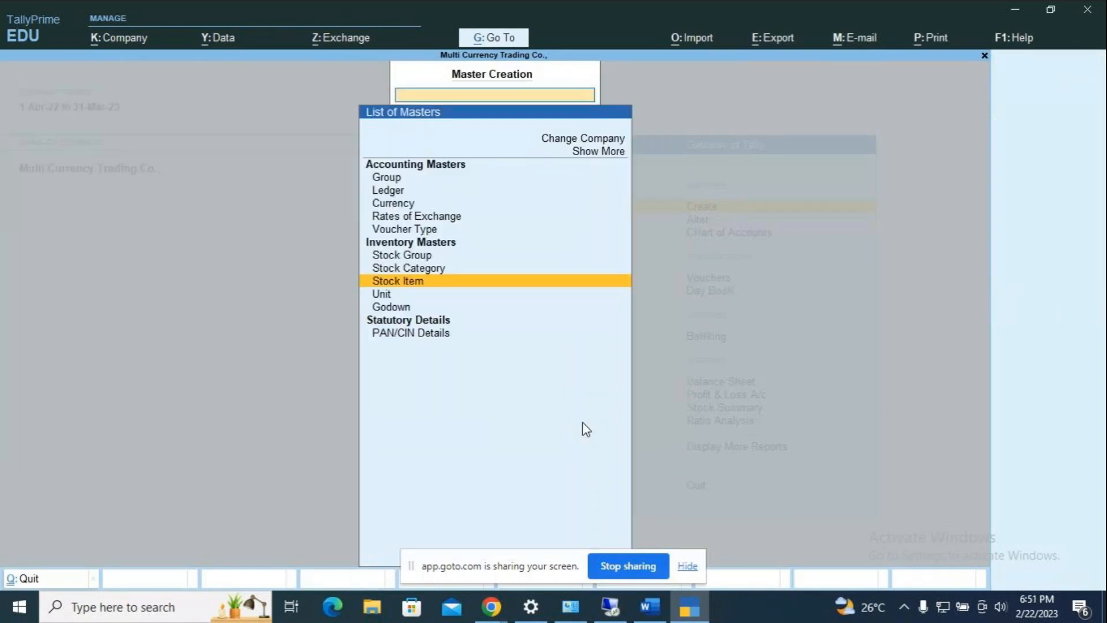
- Open ledger creation, check the required ledgers in the Tally - Currency document in Word, and return to TallyPrime
{"action": "key", "text": "Up"}
{"action": "key", "text": "Up"}
{"action": "key", "text": "Up"}
{"action": "key", "text": "Up"}
{"action": "key", "text": "Up"}
{"action": "key", "text": "Up"}
{"action": "key", "text": "Up"}
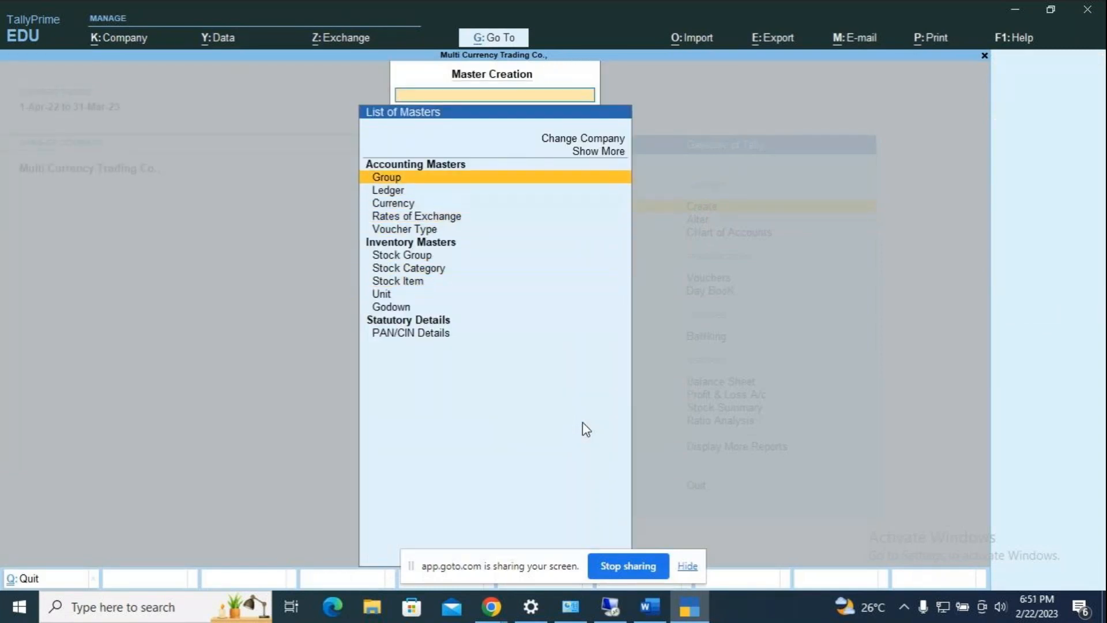
{"action": "key", "text": "Down"}
{"action": "key", "text": "Return"}
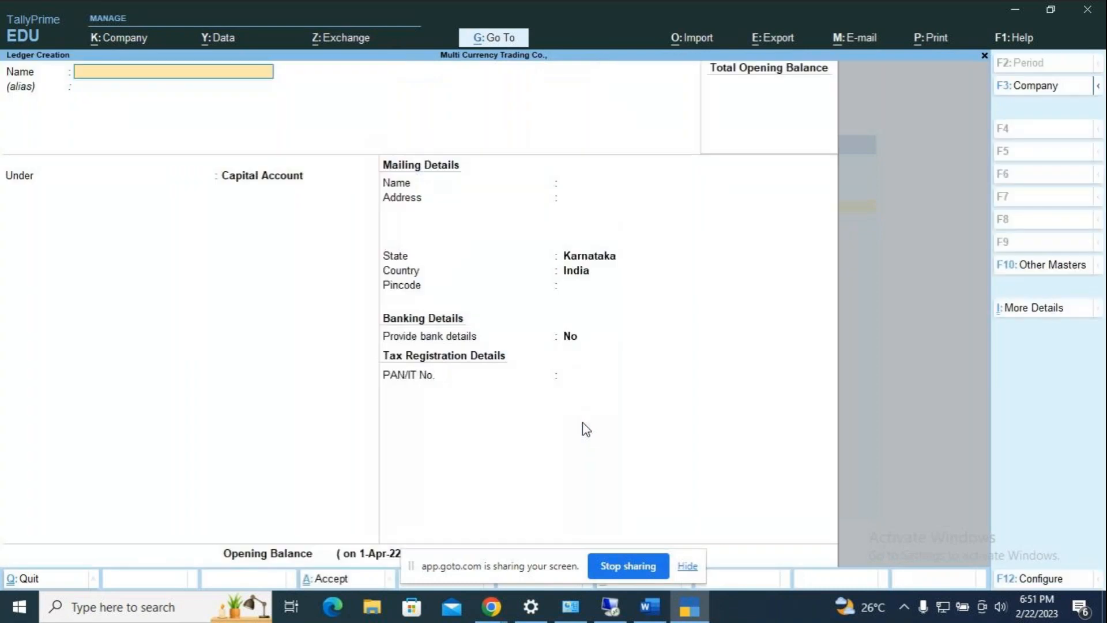
{"action": "key", "text": "alt+Tab"}
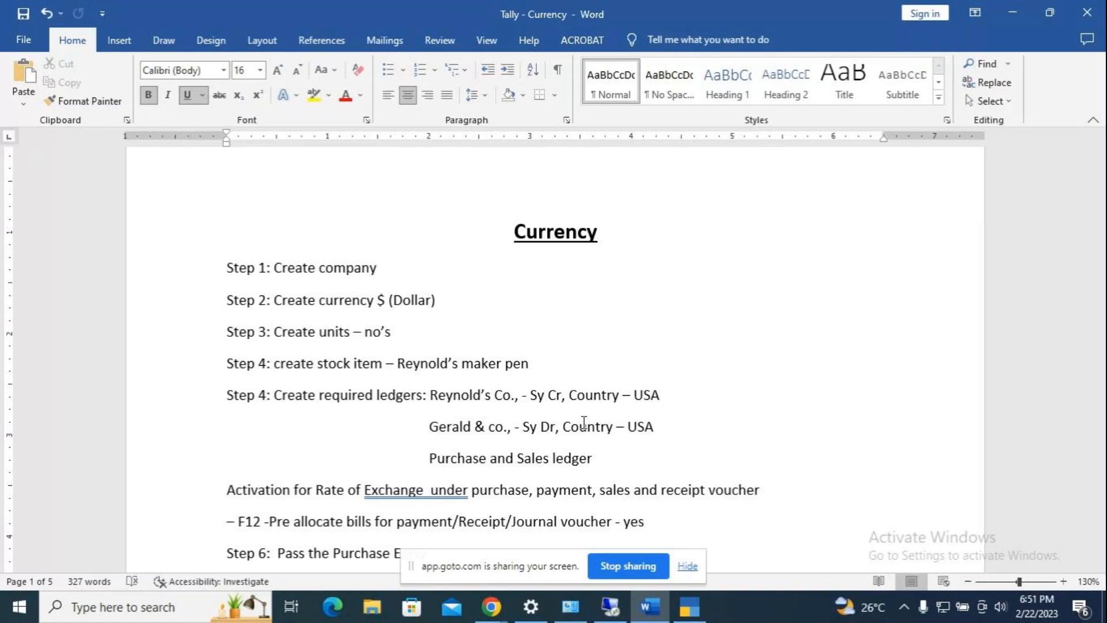
{"action": "key", "text": "alt+Tab"}
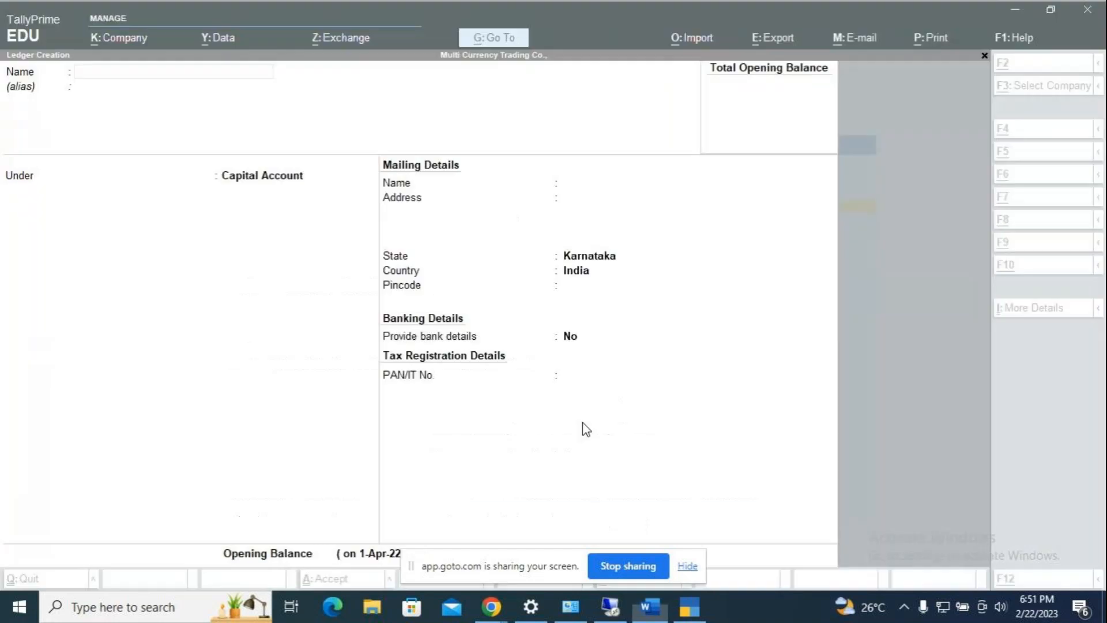
- Name the ledger Reynold's Co., and place it under Sundry Creditors, keeping the default bill-by-bill settings and a blank address
{"action": "type", "text": "Rey"}
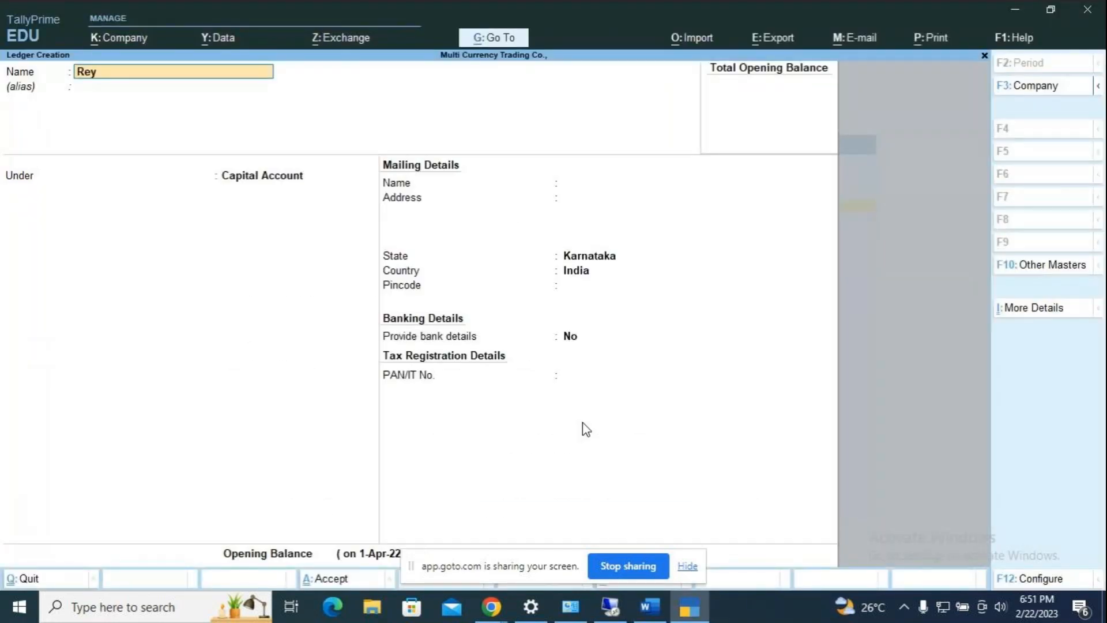
{"action": "type", "text": "nold's Co.,"}
{"action": "key", "text": "Return"}
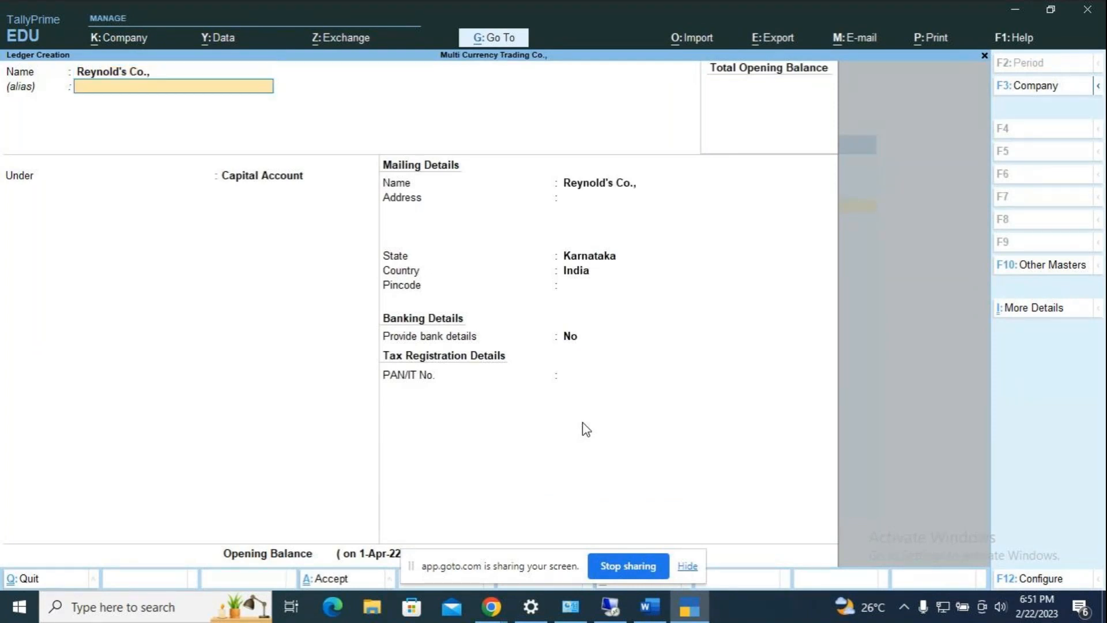
{"action": "key", "text": "Return"}
{"action": "type", "text": "S"}
{"action": "key", "text": "Down"}
{"action": "key", "text": "Down"}
{"action": "key", "text": "Down"}
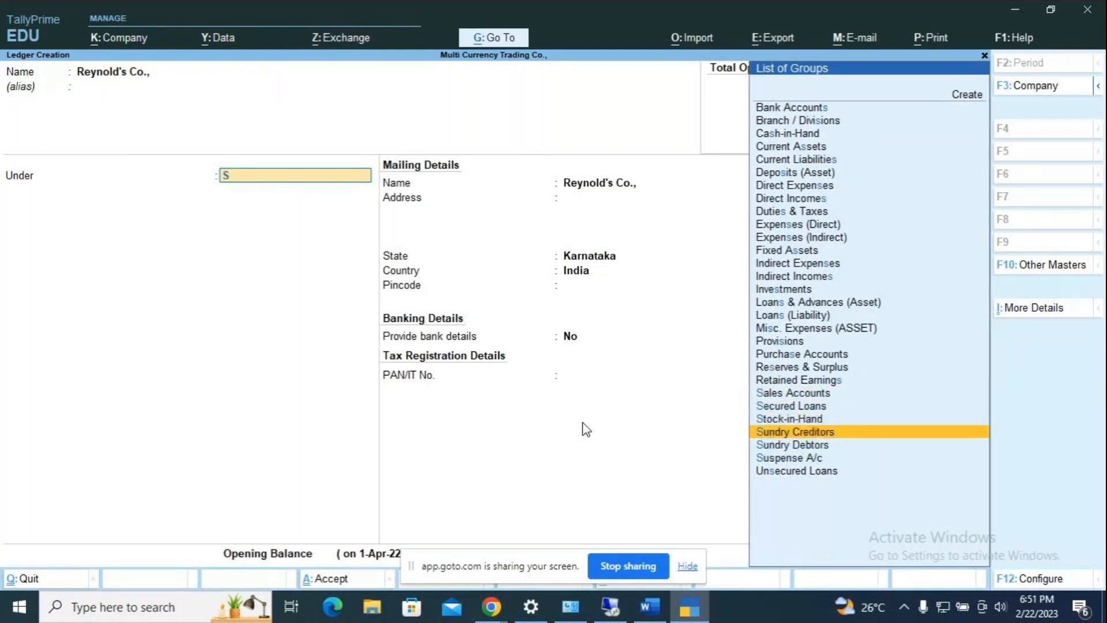
{"action": "key", "text": "Return"}
{"action": "key", "text": "Return"}
{"action": "key", "text": "Return"}
{"action": "key", "text": "Return"}
{"action": "key", "text": "Return"}
{"action": "key", "text": "Return"}
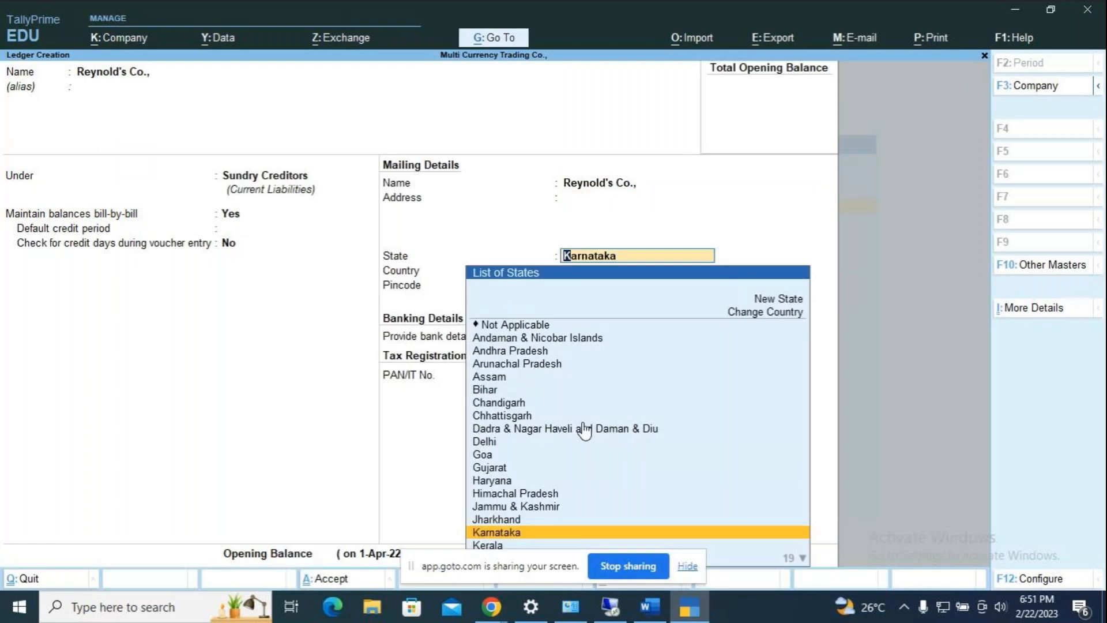
- Change the Reynold's Co., ledger's country to United States of America
{"action": "key", "text": "Up"}
{"action": "key", "text": "Up"}
{"action": "key", "text": "Up"}
{"action": "key", "text": "Up"}
{"action": "key", "text": "Up"}
{"action": "key", "text": "Up"}
{"action": "key", "text": "Up"}
{"action": "key", "text": "Up"}
{"action": "key", "text": "Up"}
{"action": "key", "text": "Up"}
{"action": "key", "text": "Up"}
{"action": "key", "text": "Up"}
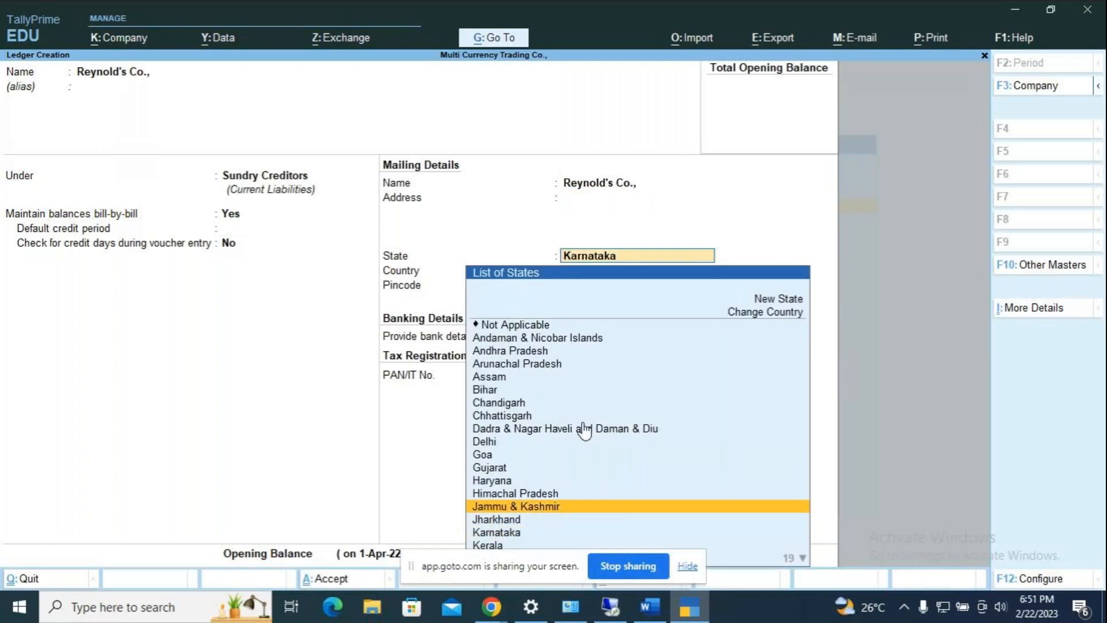
{"action": "key", "text": "Up"}
{"action": "key", "text": "Up"}
{"action": "key", "text": "Up"}
{"action": "key", "text": "Up"}
{"action": "key", "text": "Up"}
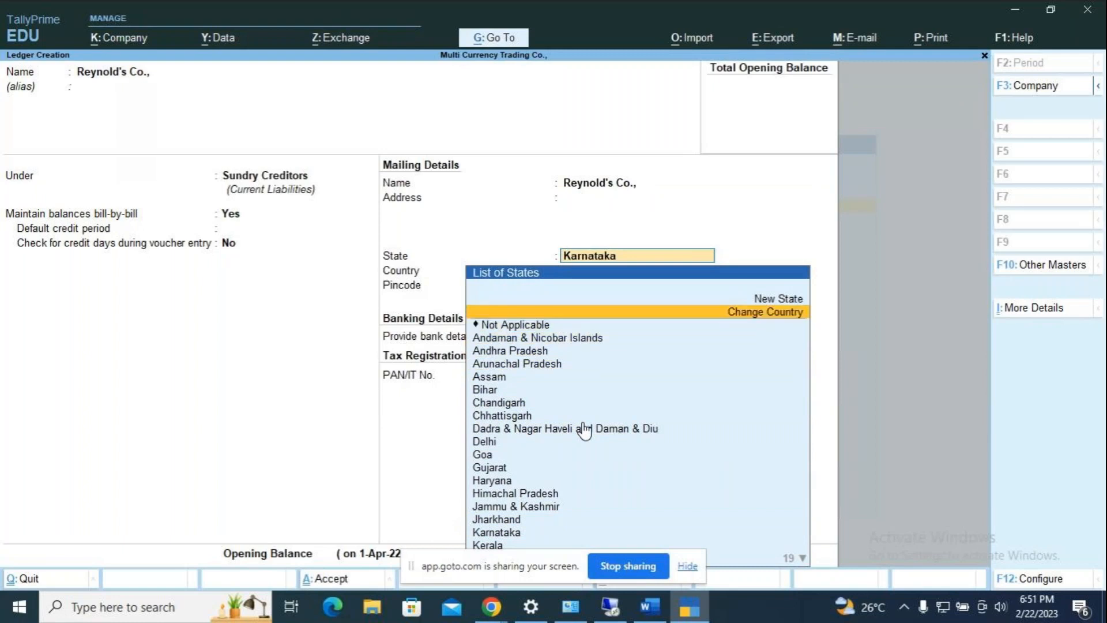
{"action": "key", "text": "Return"}
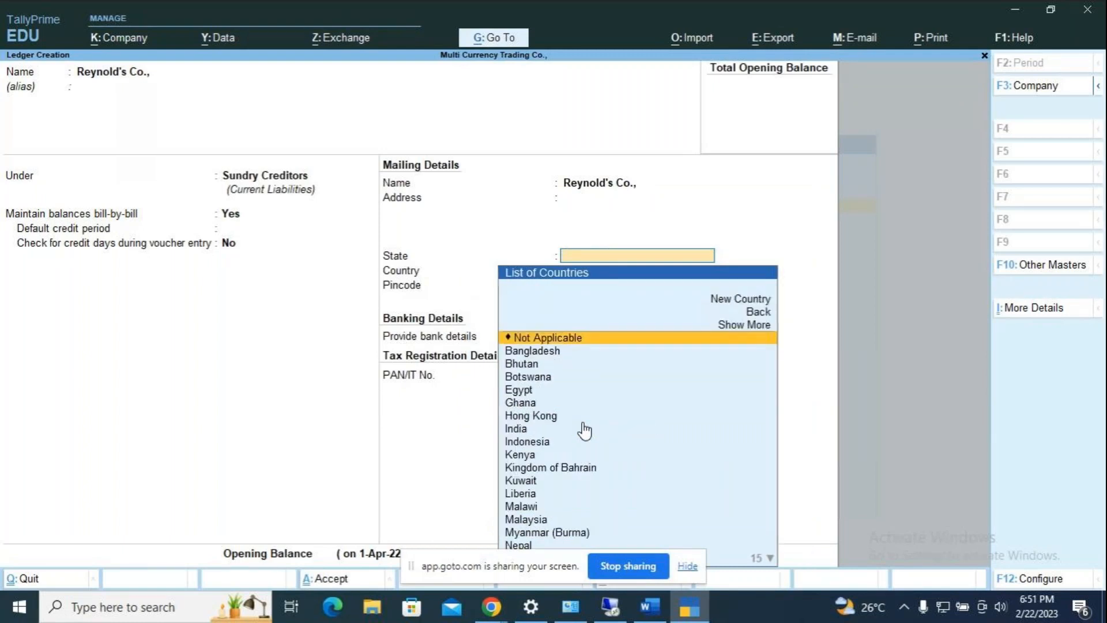
{"action": "type", "text": "u"}
{"action": "key", "text": "Down"}
{"action": "key", "text": "Down"}
{"action": "key", "text": "Down"}
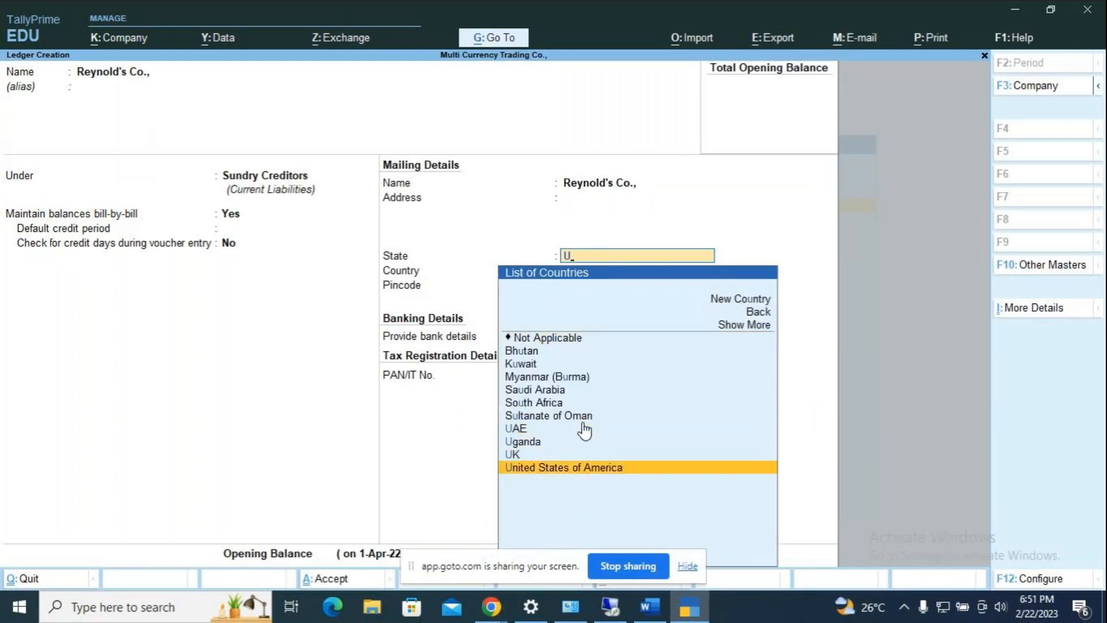
{"action": "key", "text": "Return"}
- Set the Reynold's Co., ledger's state to Alaska, keep the remaining defaults, and save the ledger
{"action": "key", "text": "Down"}
{"action": "key", "text": "Down"}
{"action": "key", "text": "Return"}
{"action": "key", "text": "Return"}
{"action": "key", "text": "Return"}
{"action": "key", "text": "Return"}
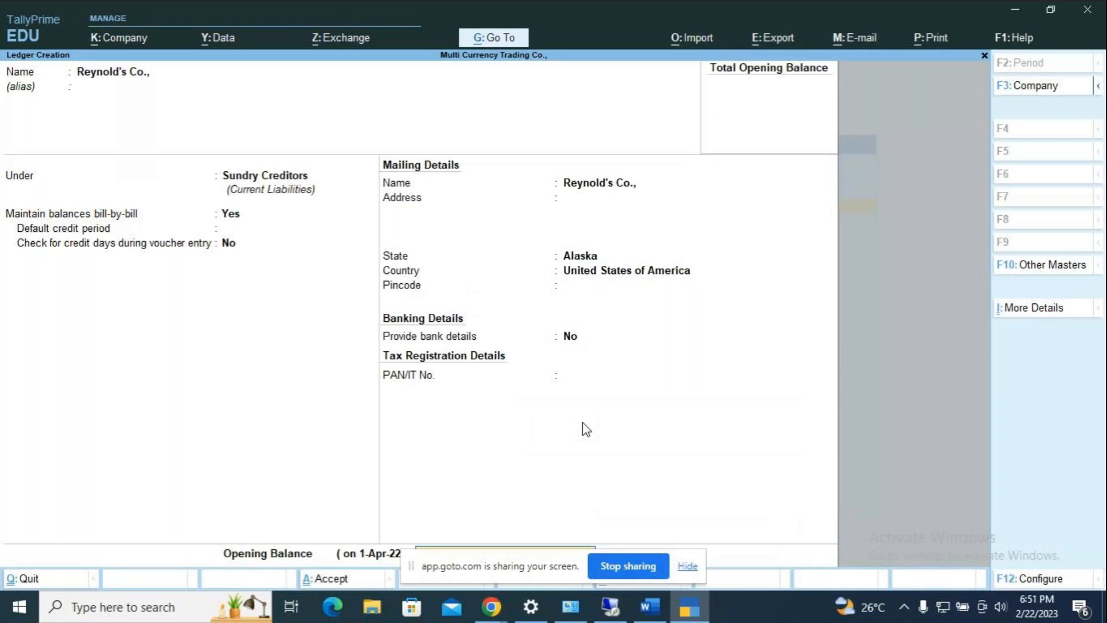
{"action": "key", "text": "Return"}
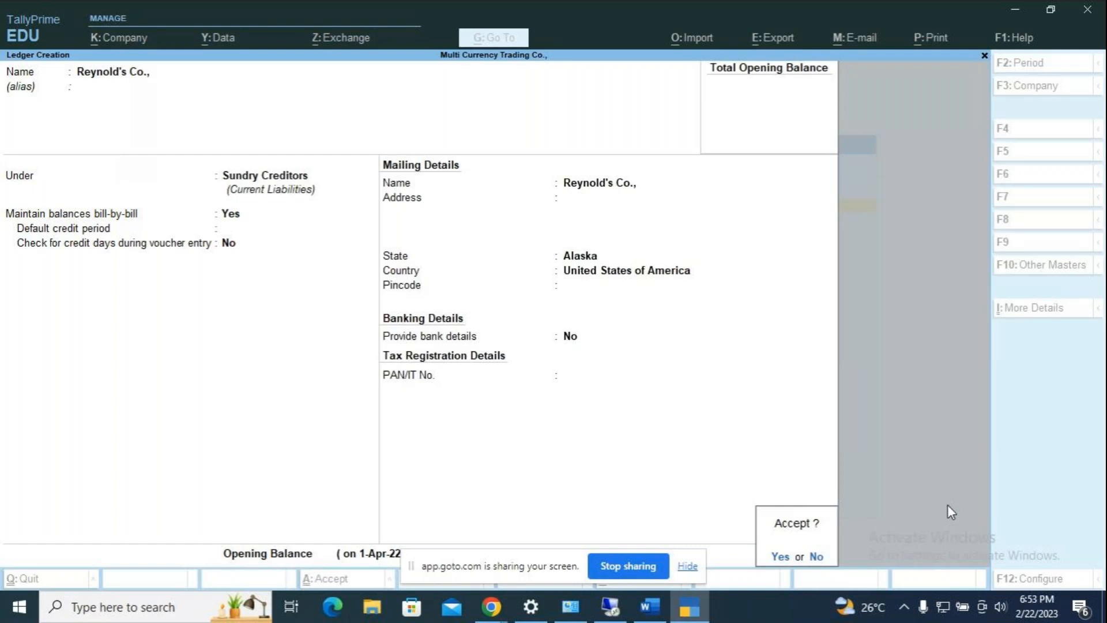
{"action": "key", "text": "Return"}
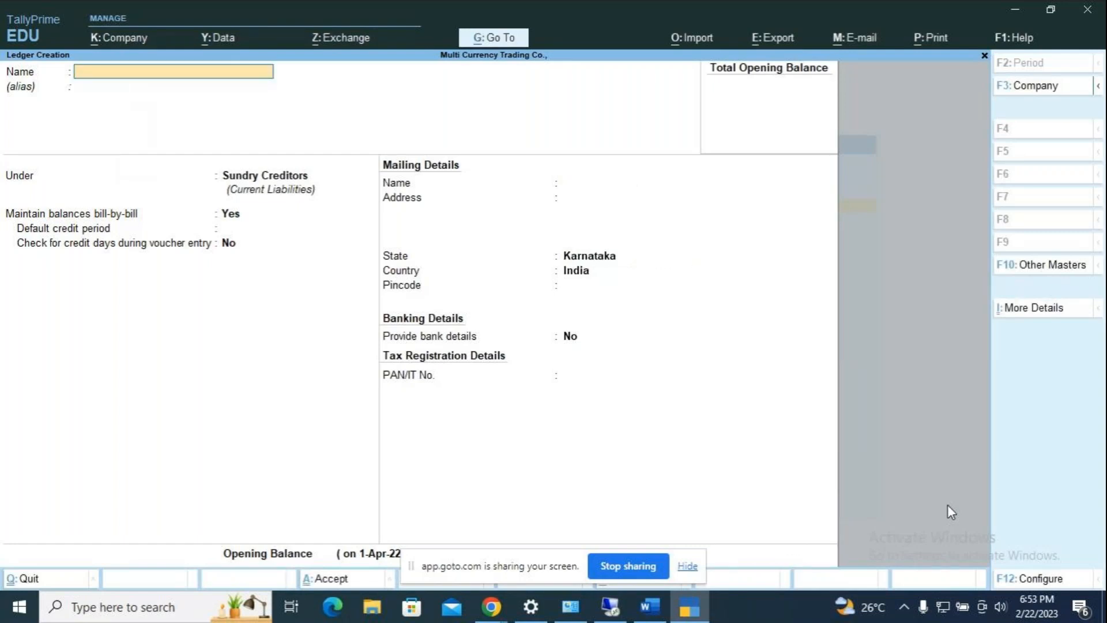
- Name the next ledger Gerald & Co., and place it under Sundry Debtors, keeping the default bill-by-bill settings and a blank address
{"action": "type", "text": "Gerald"}
{"action": "key", "text": "alt+Tab"}
{"action": "key", "text": "alt+Tab"}
{"action": "type", "text": "& Co.,"}
{"action": "key", "text": "Return"}
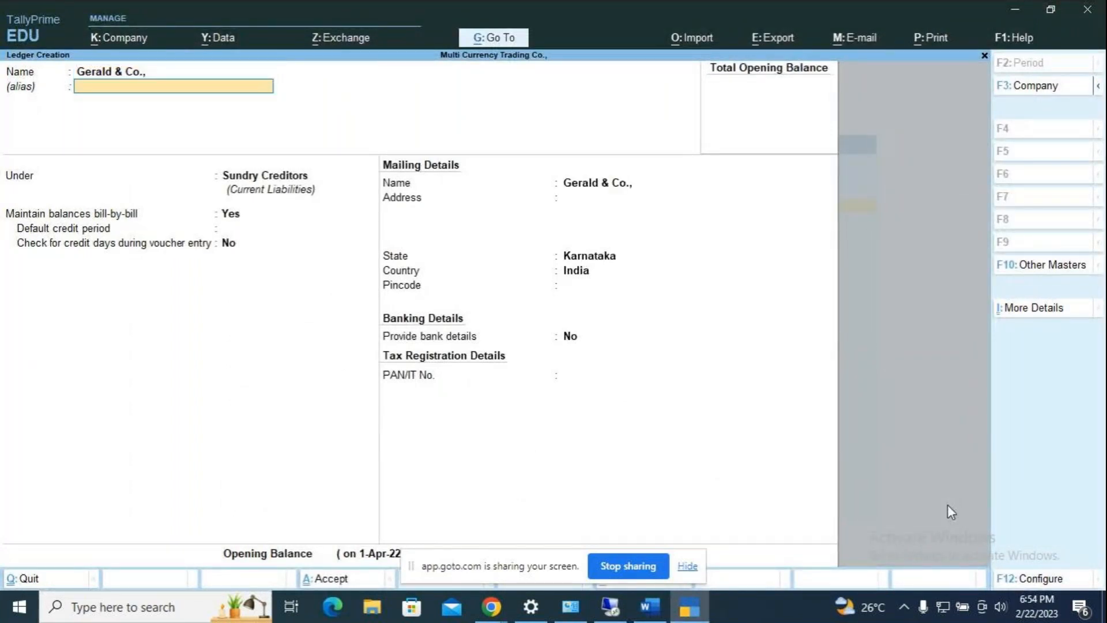
{"action": "key", "text": "Return"}
{"action": "key", "text": "Up"}
{"action": "key", "text": "Up"}
{"action": "key", "text": "Down"}
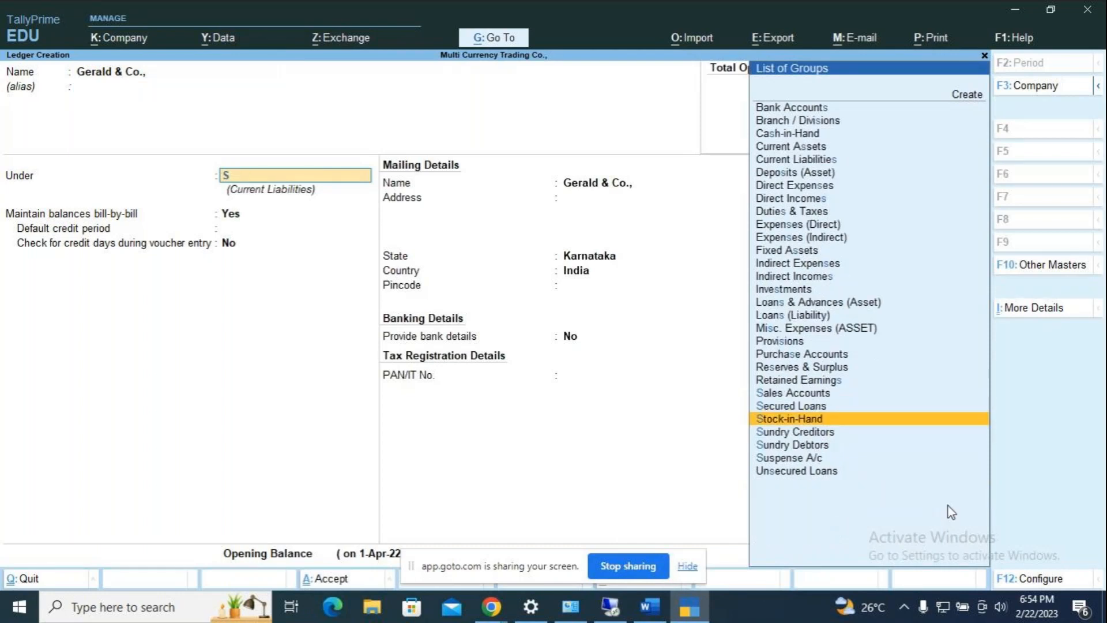
{"action": "key", "text": "Down"}
{"action": "key", "text": "Down"}
{"action": "key", "text": "Return"}
{"action": "key", "text": "Return"}
{"action": "key", "text": "Return"}
{"action": "key", "text": "Return"}
{"action": "key", "text": "Return"}
{"action": "key", "text": "Return"}
- Change the Gerald & Co., ledger's country to United States of America
{"action": "key", "text": "Up"}
{"action": "key", "text": "Up"}
{"action": "key", "text": "Up"}
{"action": "key", "text": "Up"}
{"action": "key", "text": "Up"}
{"action": "key", "text": "Up"}
{"action": "key", "text": "Up"}
{"action": "key", "text": "Up"}
{"action": "key", "text": "Up"}
{"action": "key", "text": "Up"}
{"action": "key", "text": "Up"}
{"action": "key", "text": "Up"}
{"action": "key", "text": "Up"}
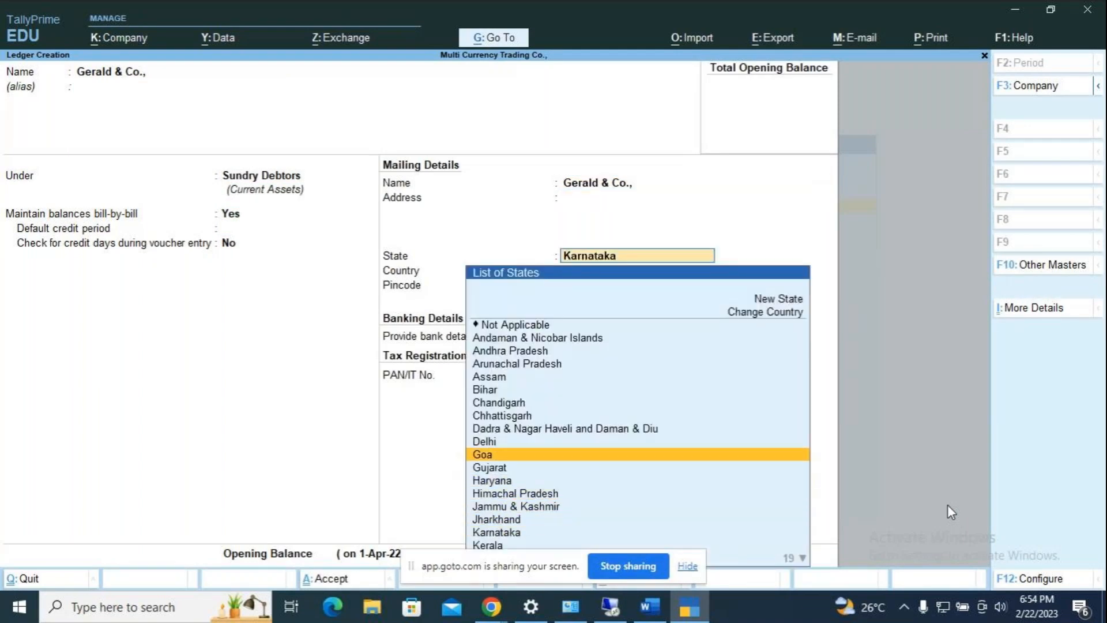
{"action": "key", "text": "Up"}
{"action": "key", "text": "Up"}
{"action": "key", "text": "Up"}
{"action": "key", "text": "Up"}
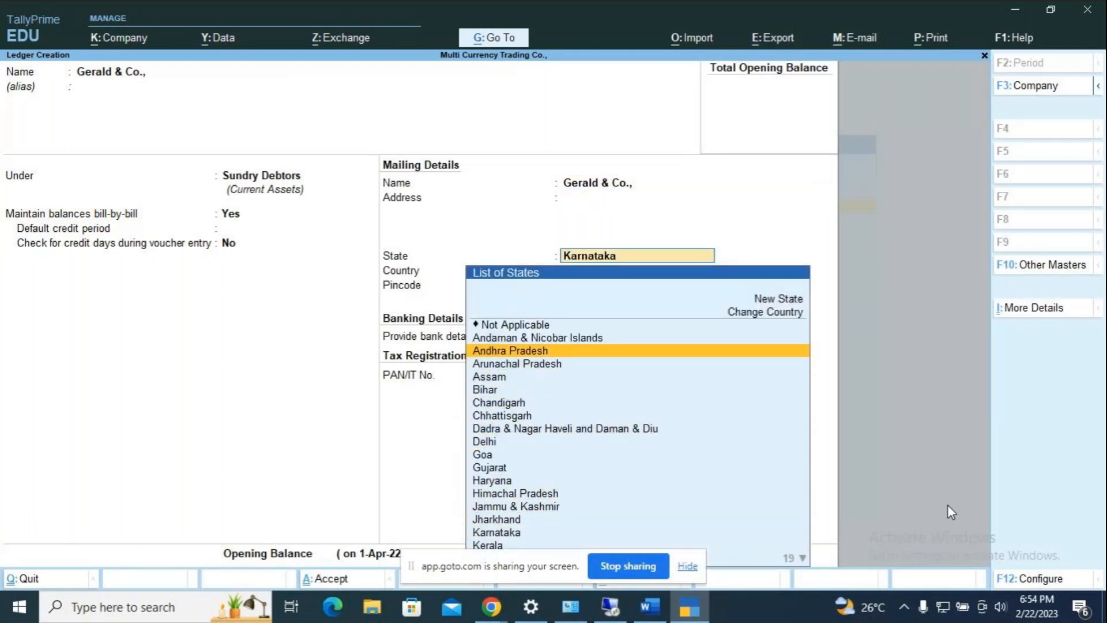
{"action": "key", "text": "Return"}
{"action": "type", "text": "U"}
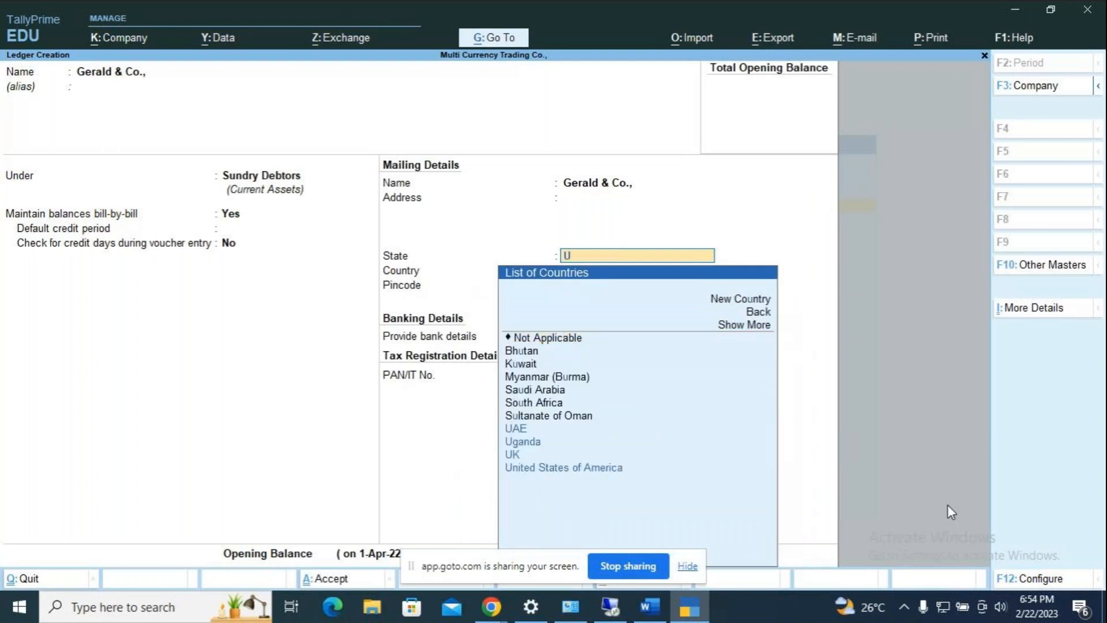
{"action": "key", "text": "Down"}
{"action": "key", "text": "Down"}
{"action": "key", "text": "Down"}
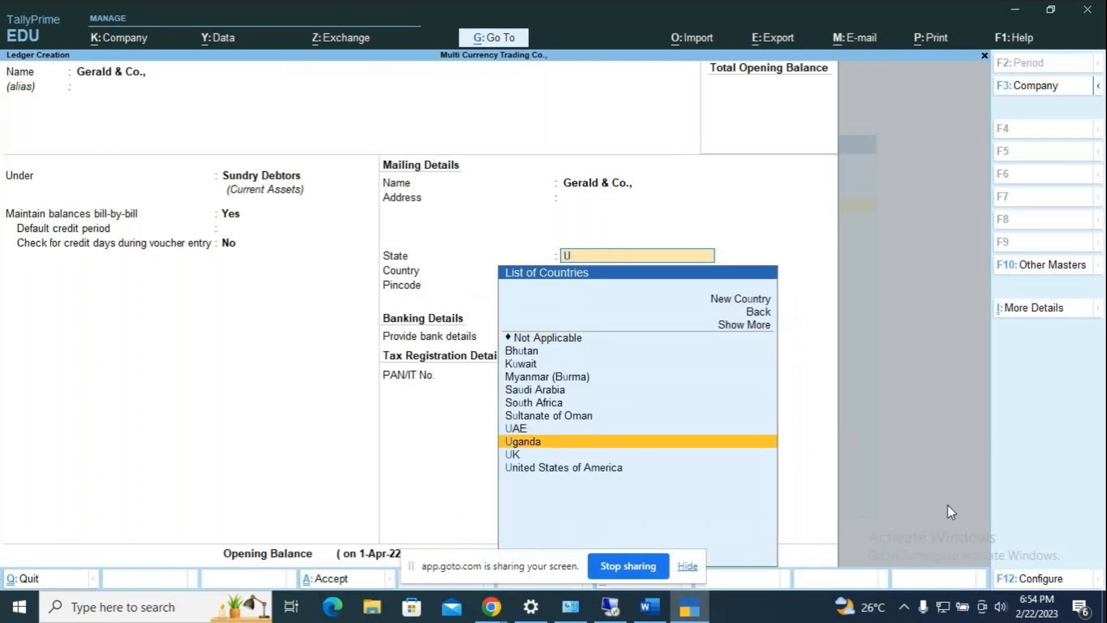
{"action": "key", "text": "Return"}
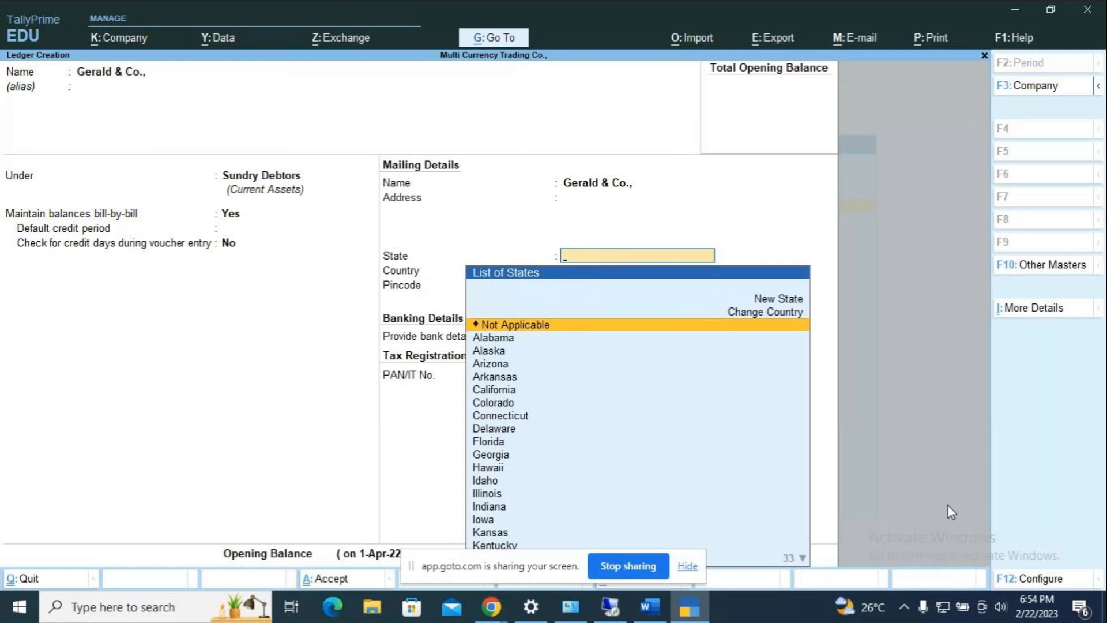
- Set the Gerald & Co., ledger's state to California, keep the remaining defaults, and save the ledger
{"action": "key", "text": "Down"}
{"action": "key", "text": "Down"}
{"action": "key", "text": "Down"}
{"action": "key", "text": "Down"}
{"action": "key", "text": "Down"}
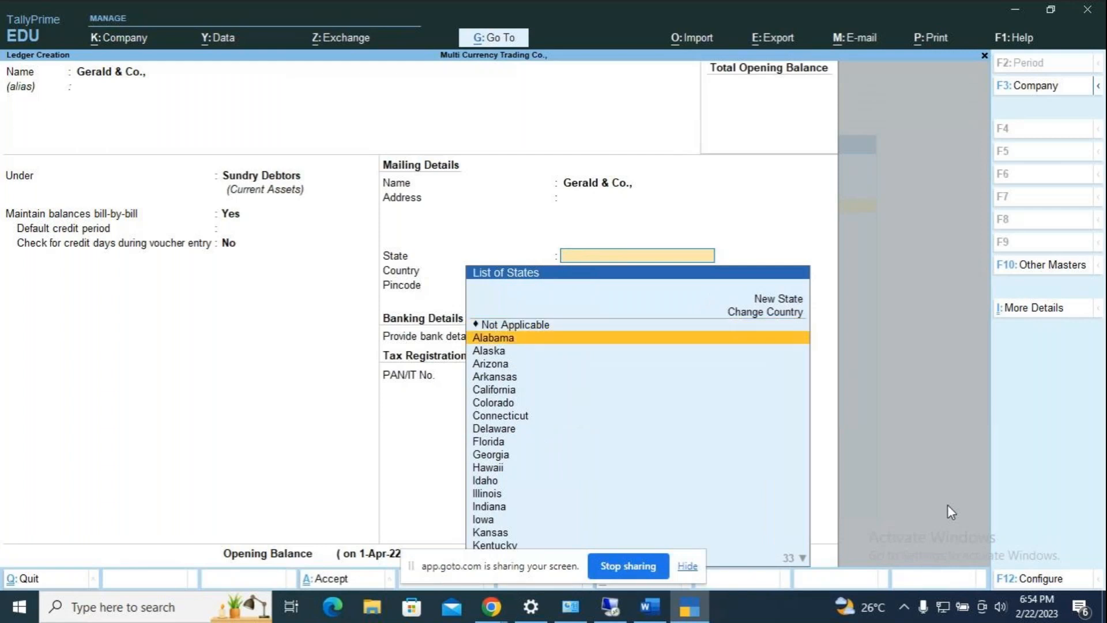
{"action": "key", "text": "Return"}
{"action": "key", "text": "Return"}
{"action": "key", "text": "Return"}
{"action": "key", "text": "Return"}
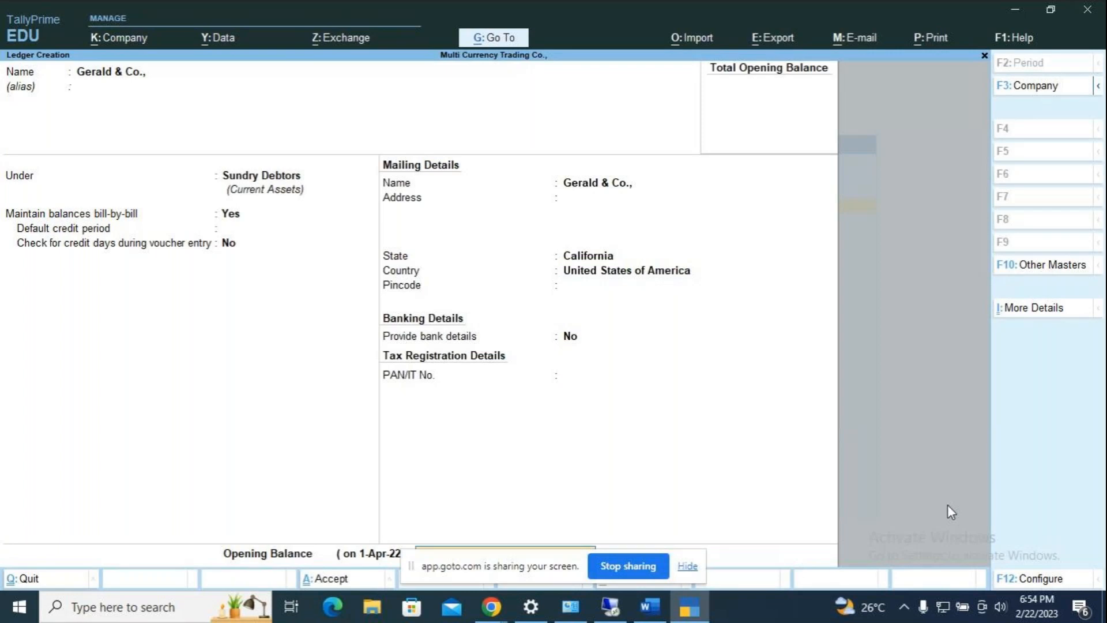
{"action": "key", "text": "Return"}
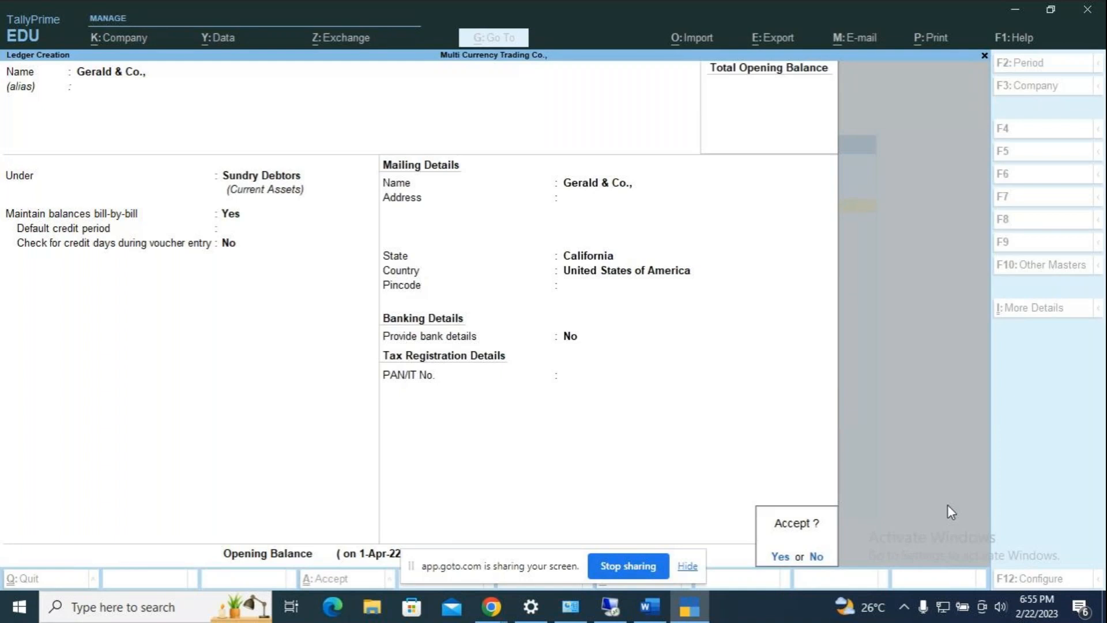
{"action": "key", "text": "Return"}
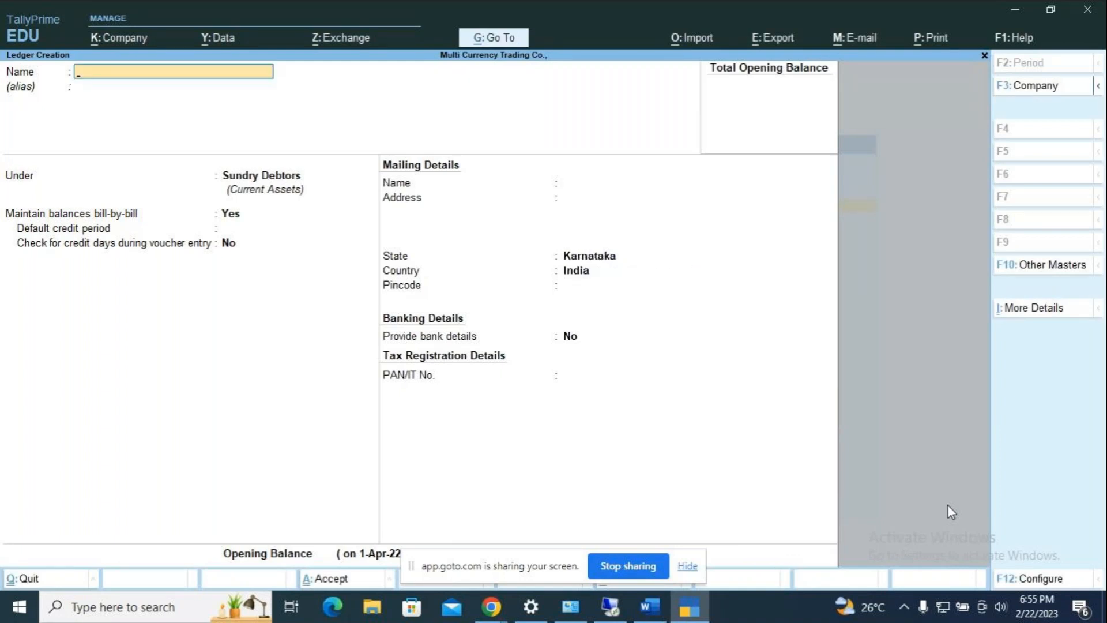
- Check the required ledgers in the Word notes, then create a Purchase A/c ledger under Purchase Accounts in TallyPrime
{"action": "key", "text": "alt+Tab"}
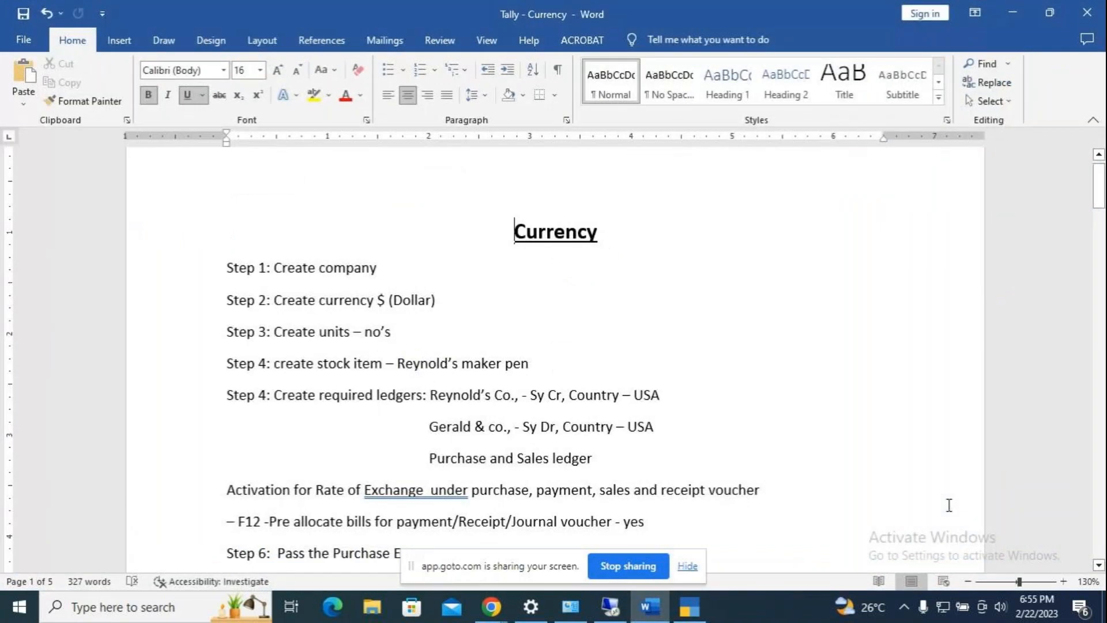
{"action": "key", "text": "alt+Tab"}
{"action": "type", "text": "urchase"}
{"action": "key", "text": "Return"}
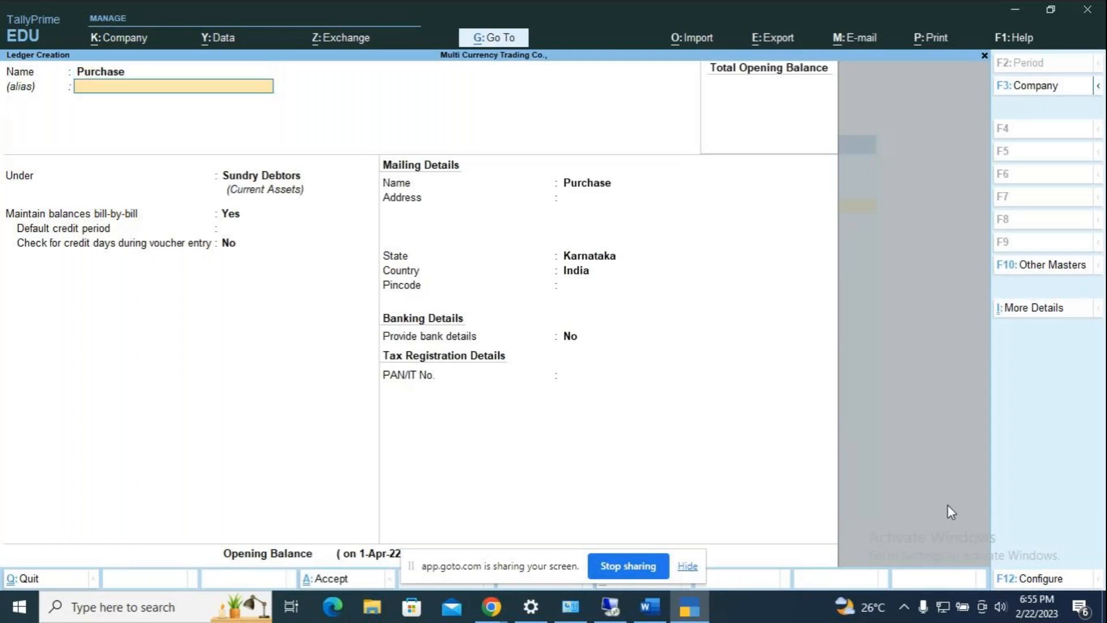
{"action": "key", "text": "BackSpace"}
{"action": "type", "text": "A/c"}
{"action": "key", "text": "Return"}
{"action": "key", "text": "Return"}
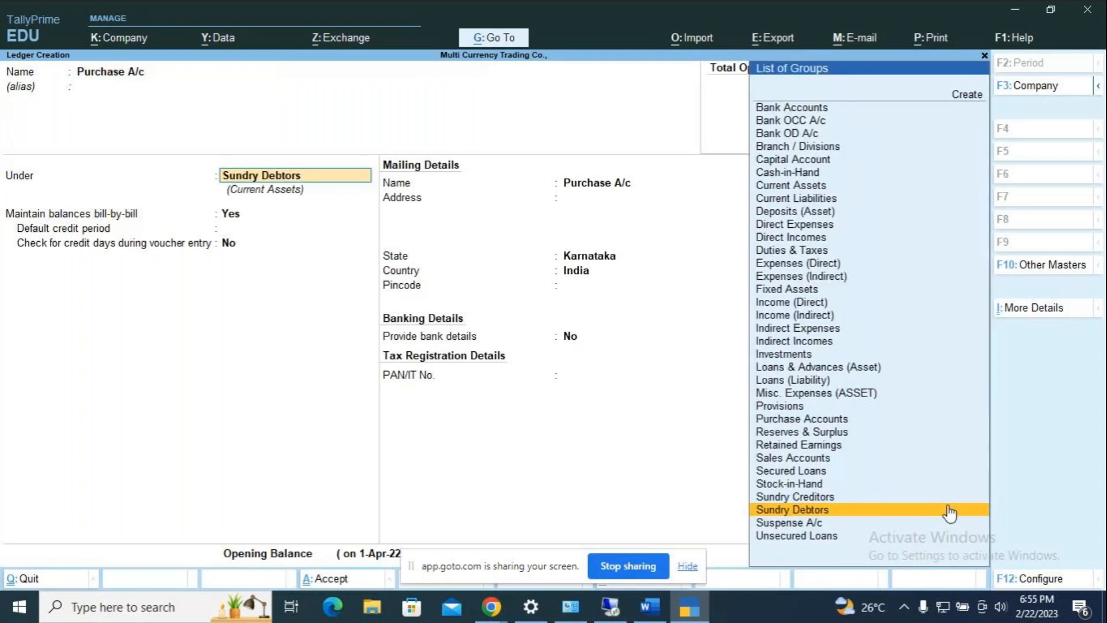
{"action": "type", "text": "pur"}
{"action": "key", "text": "Return"}
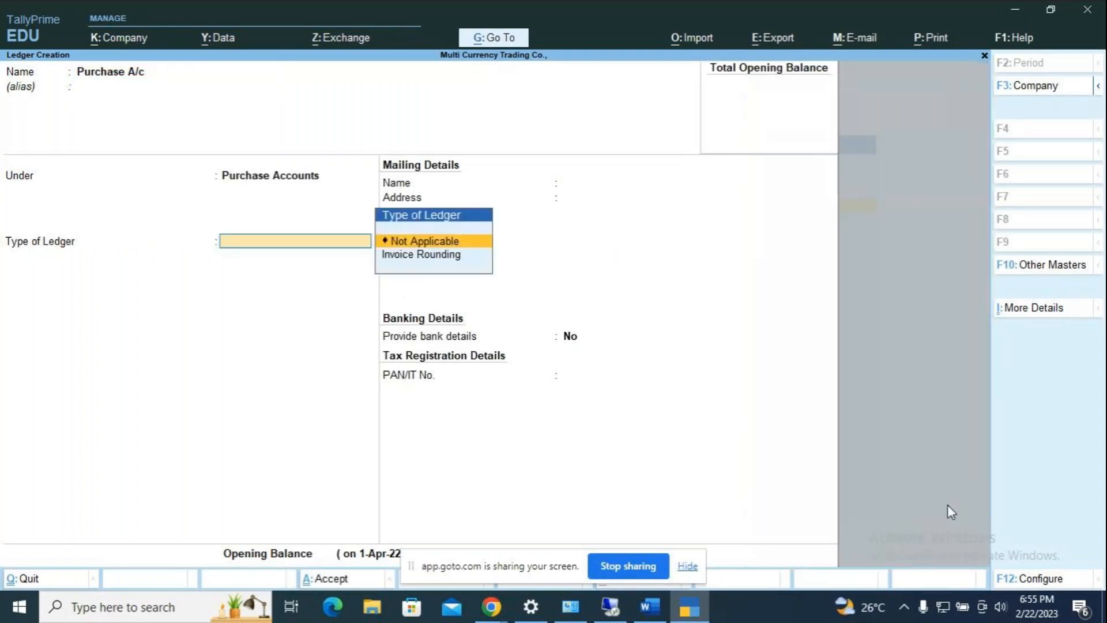
{"action": "key", "text": "ctrl+a"}
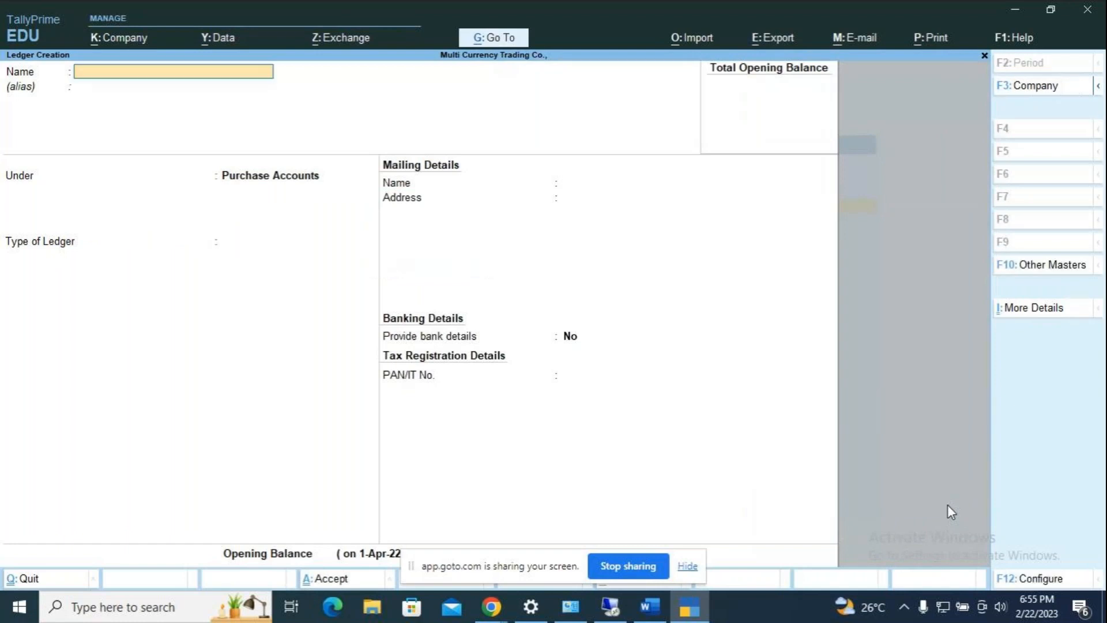
- Create a Sales A/c ledger under Sales Accounts and save it with the remaining defaults
{"action": "type", "text": "Sales A/c"}
{"action": "key", "text": "Return"}
{"action": "key", "text": "Return"}
{"action": "type", "text": "Sa"}
{"action": "key", "text": "Return"}
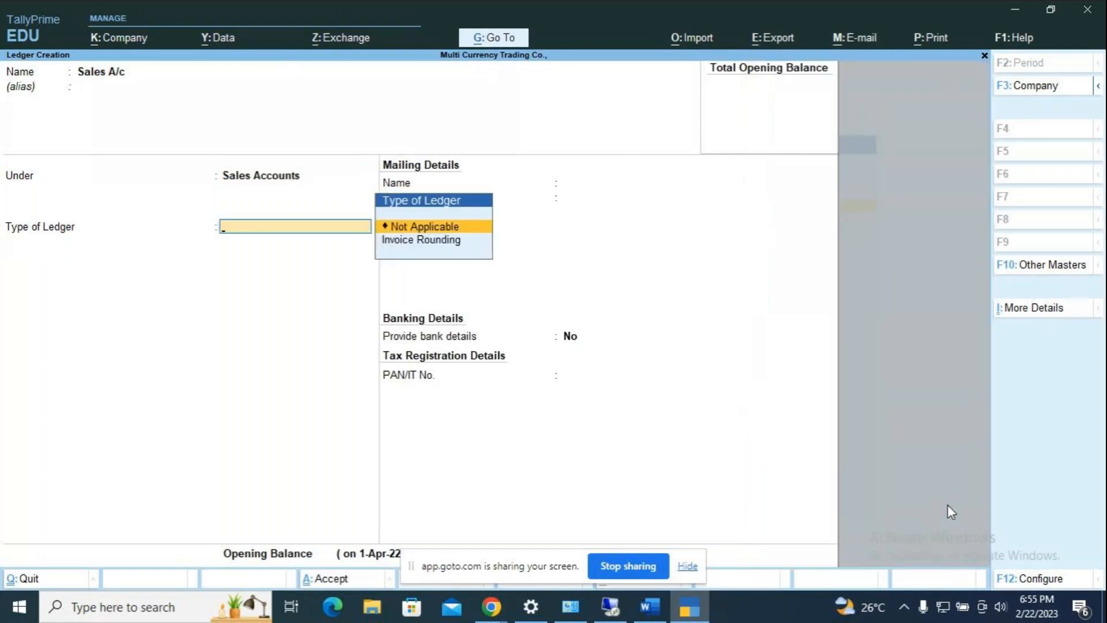
{"action": "key", "text": "ctrl+a"}
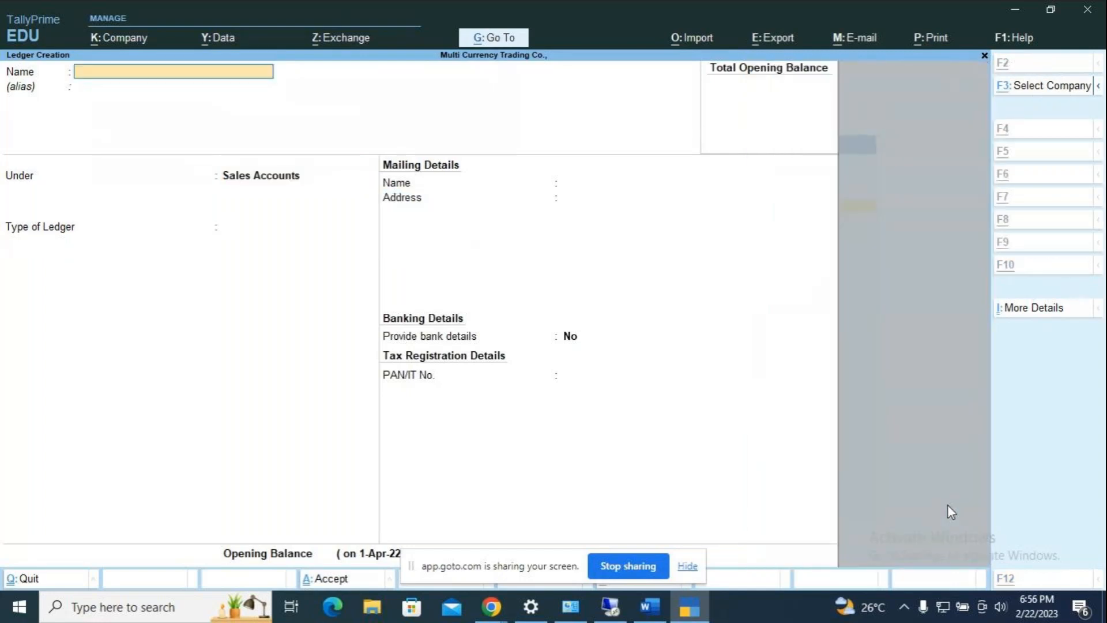
- Switch to the Word notes and highlight in yellow the two lines on rate-of-exchange activation and pre-allocating bills
{"action": "key", "text": "alt+Tab"}
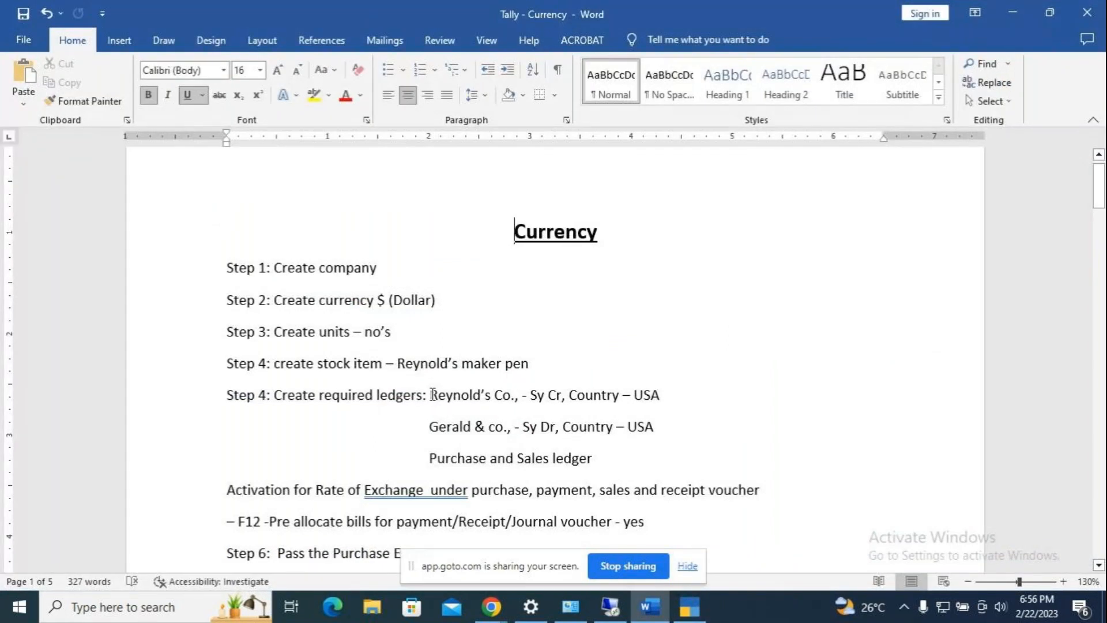
{"action": "left_click_drag", "start_coordinate": [432, 397], "coordinate": [612, 459]}
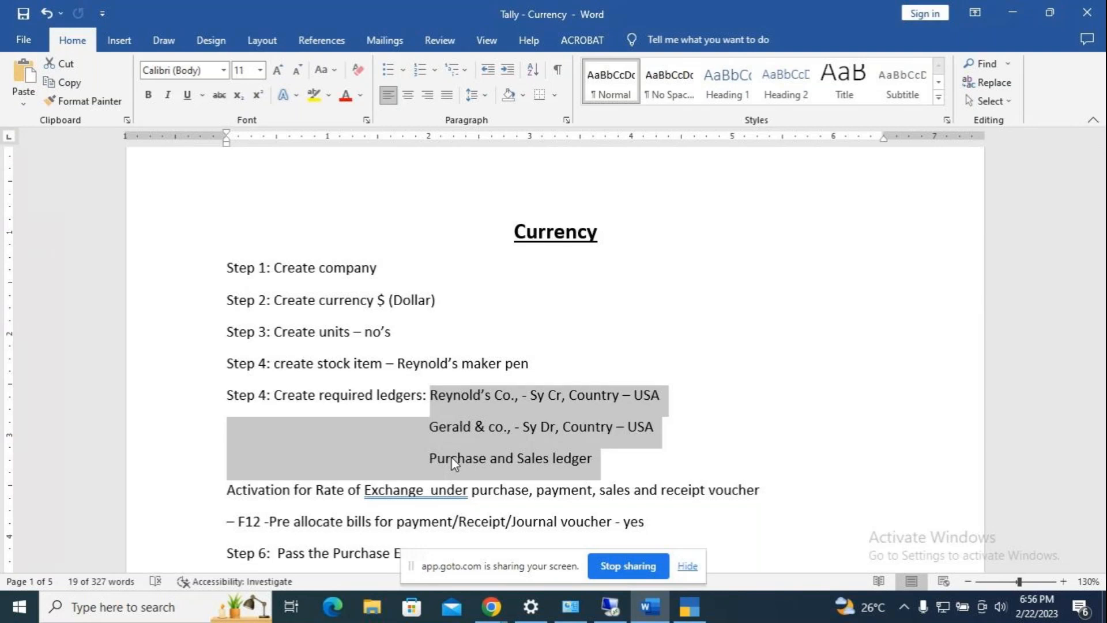
{"action": "scroll", "coordinate": [626, 285], "scroll_direction": "down", "scroll_amount": 1}
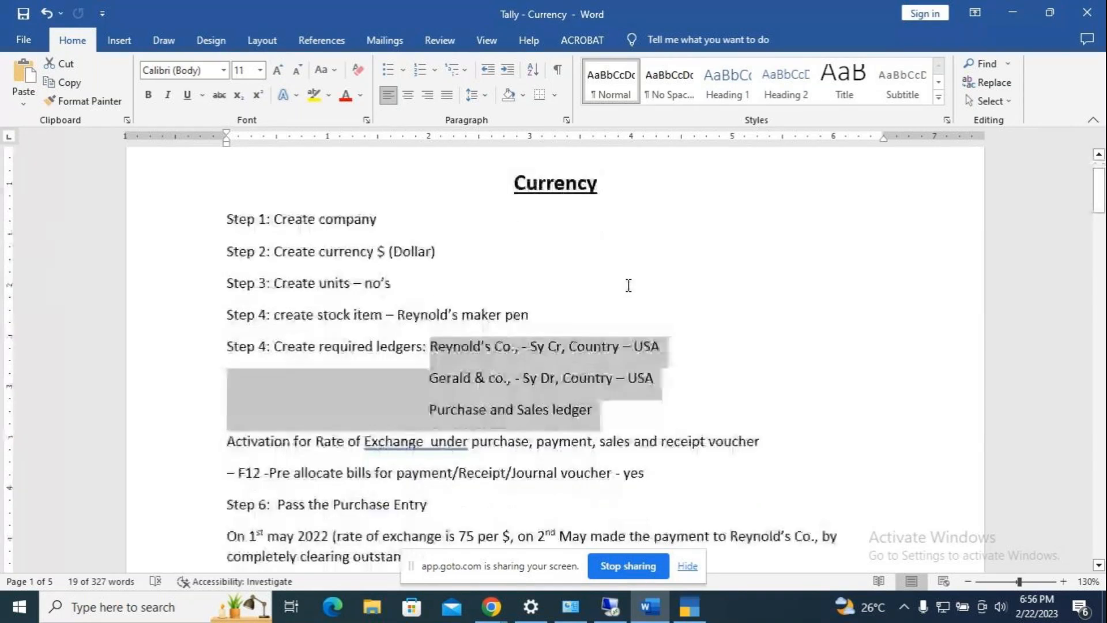
{"action": "scroll", "coordinate": [629, 284], "scroll_direction": "down", "scroll_amount": 1}
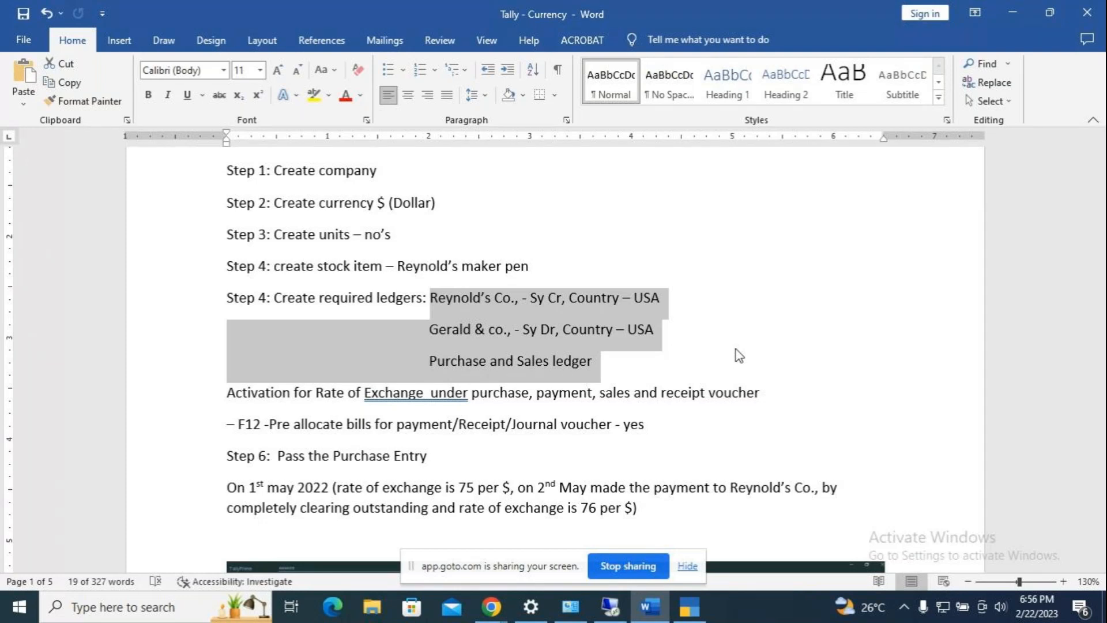
{"action": "left_click", "coordinate": [226, 397]}
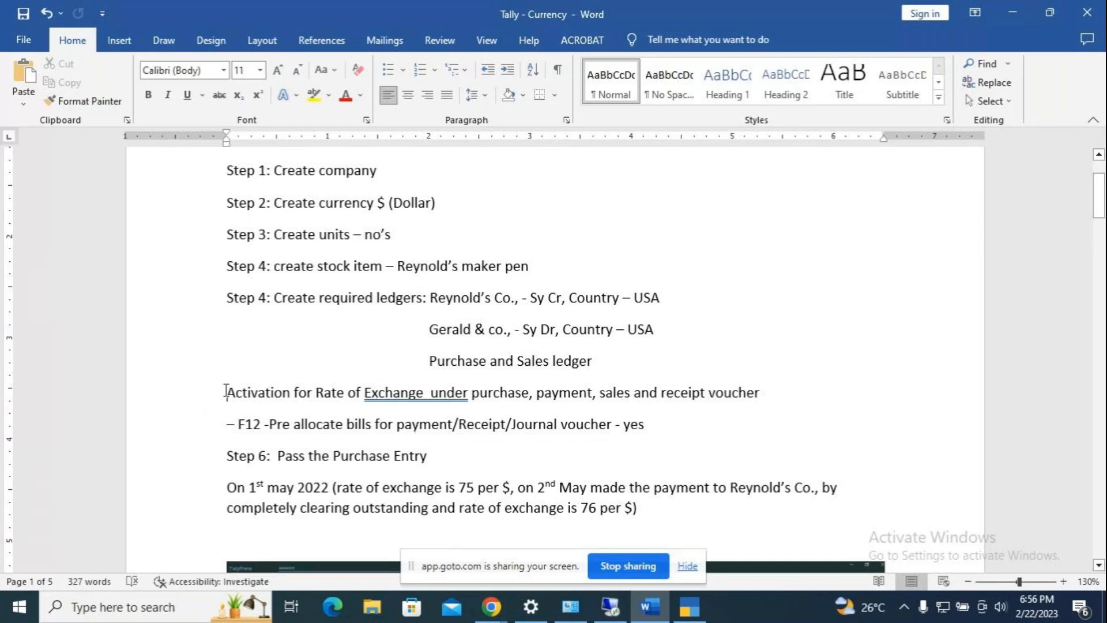
{"action": "left_click_drag", "start_coordinate": [226, 392], "coordinate": [648, 424]}
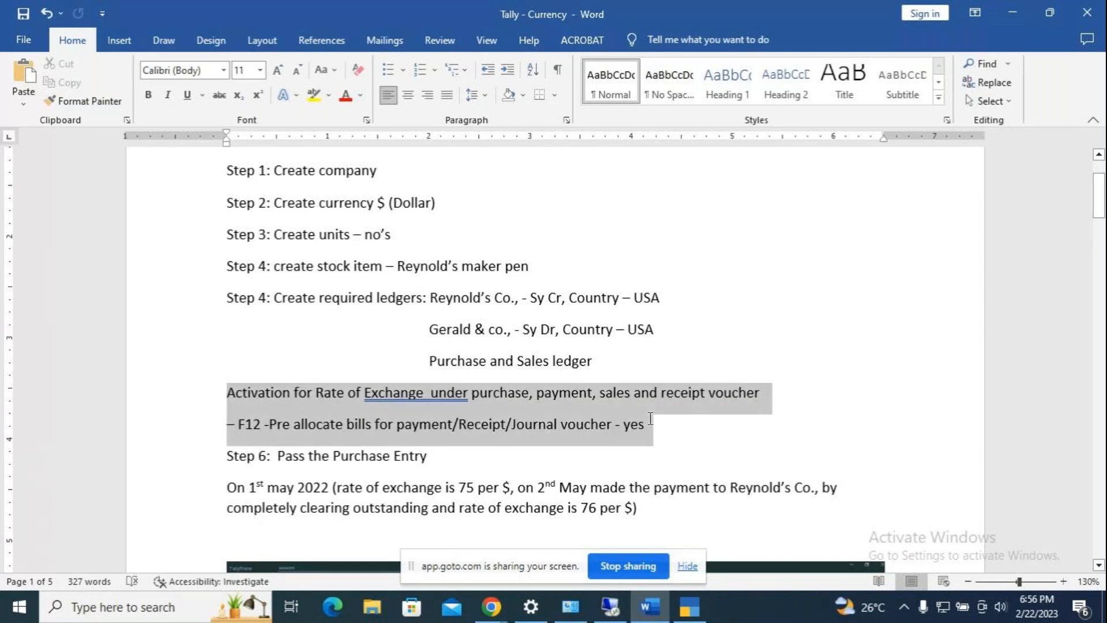
{"action": "left_click", "coordinate": [314, 95]}
{"action": "left_click", "coordinate": [714, 430]}
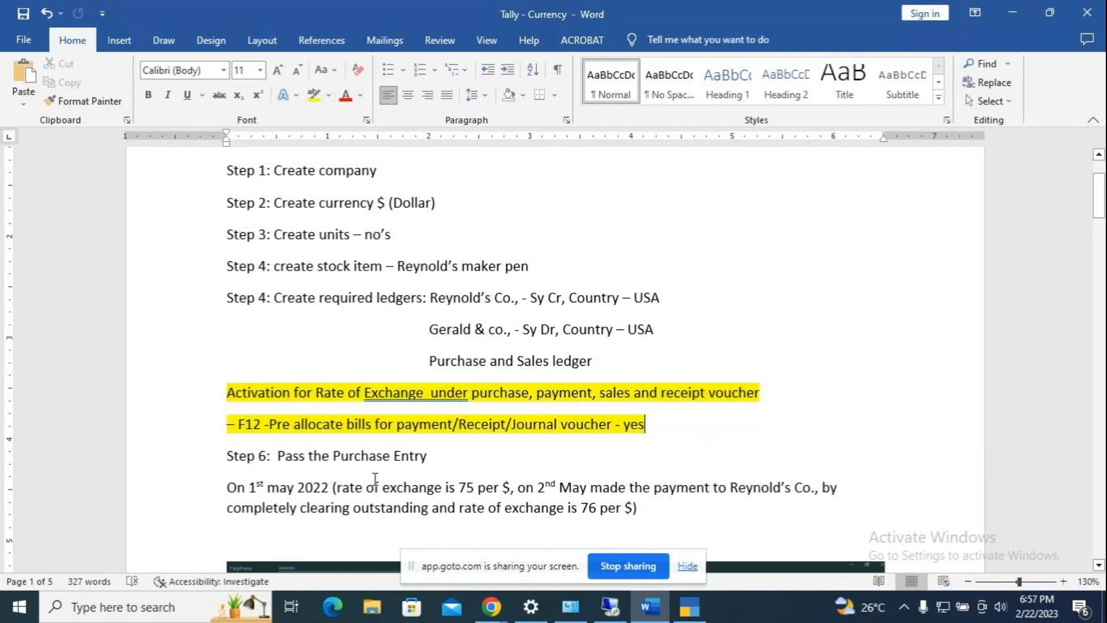
- Examine the Step 6 purchase entry instructions and the sample purchase voucher in the notes at 170% zoom
{"action": "scroll", "coordinate": [375, 478], "scroll_direction": "down", "scroll_amount": 3}
{"action": "scroll", "coordinate": [374, 479], "scroll_direction": "down", "scroll_amount": 4}
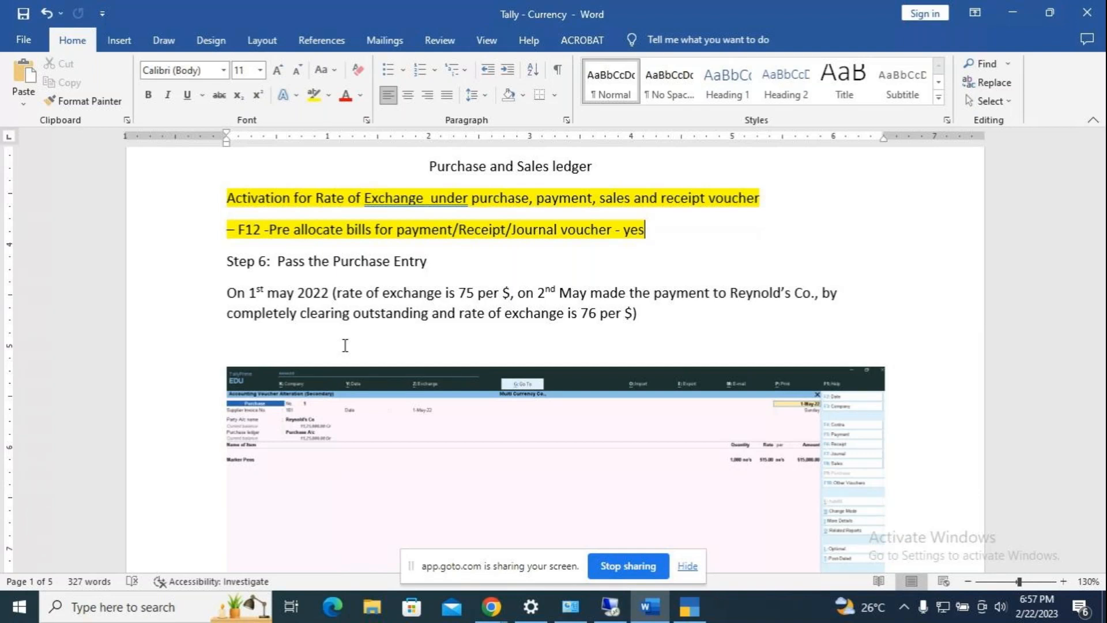
{"action": "scroll", "coordinate": [427, 445], "scroll_direction": "down", "scroll_amount": 3}
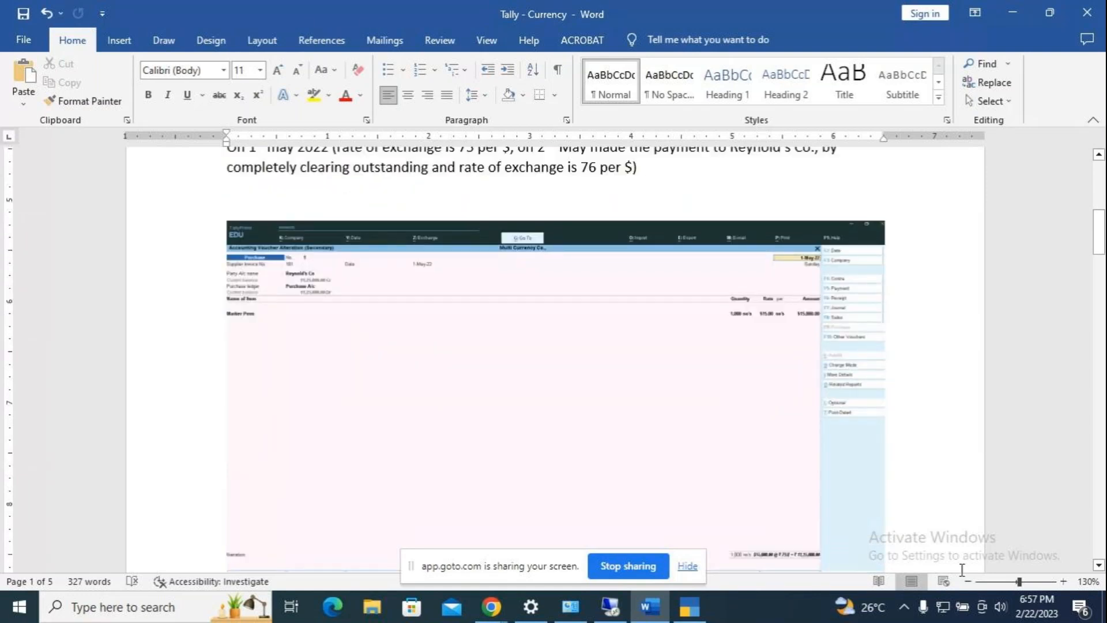
{"action": "left_click", "coordinate": [1064, 581]}
{"action": "left_click", "coordinate": [1064, 581]}
{"action": "left_click", "coordinate": [1064, 582]}
{"action": "left_click", "coordinate": [1065, 581]}
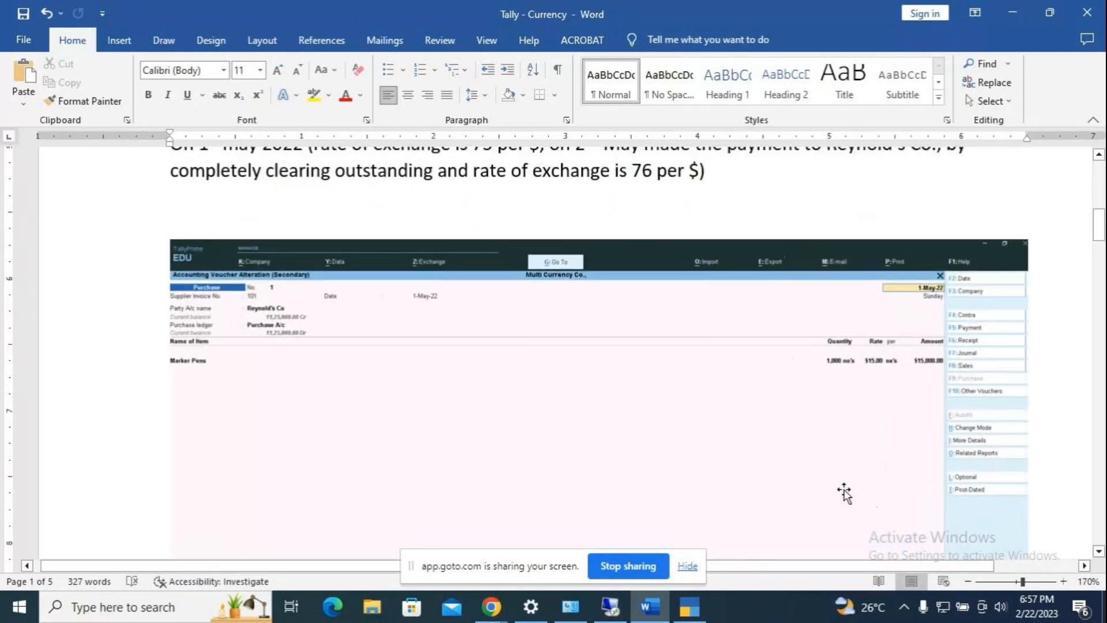
{"action": "scroll", "coordinate": [845, 492], "scroll_direction": "down", "scroll_amount": 1}
{"action": "scroll", "coordinate": [845, 492], "scroll_direction": "down", "scroll_amount": 1}
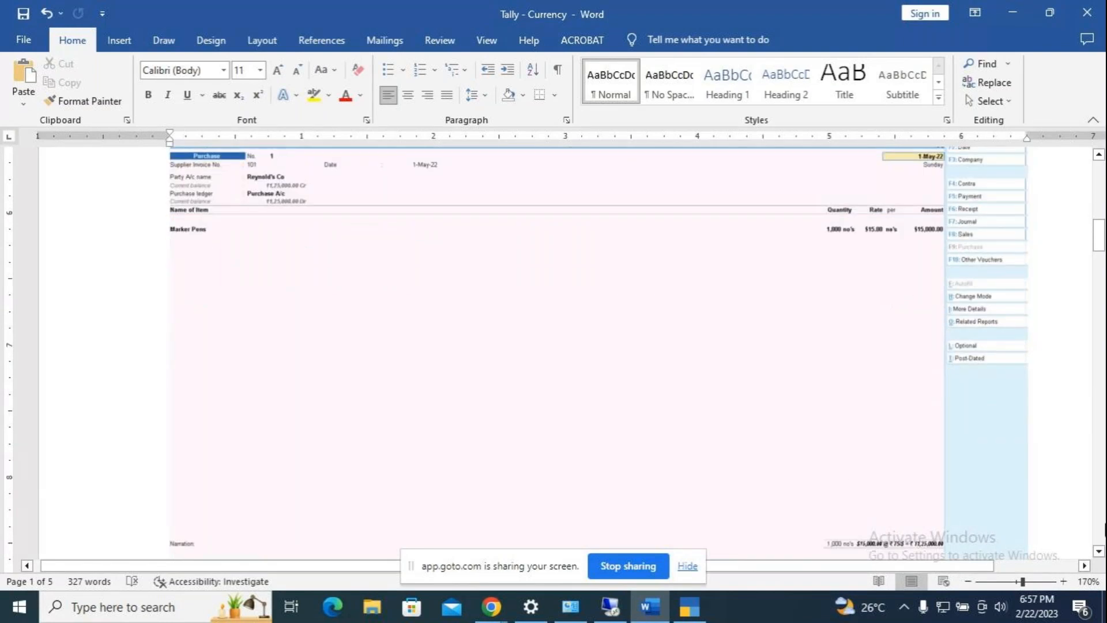
- Switch back to TallyPrime, leave ledger creation, and open a new purchase voucher in item invoice mode
{"action": "key", "text": "alt+Tab"}
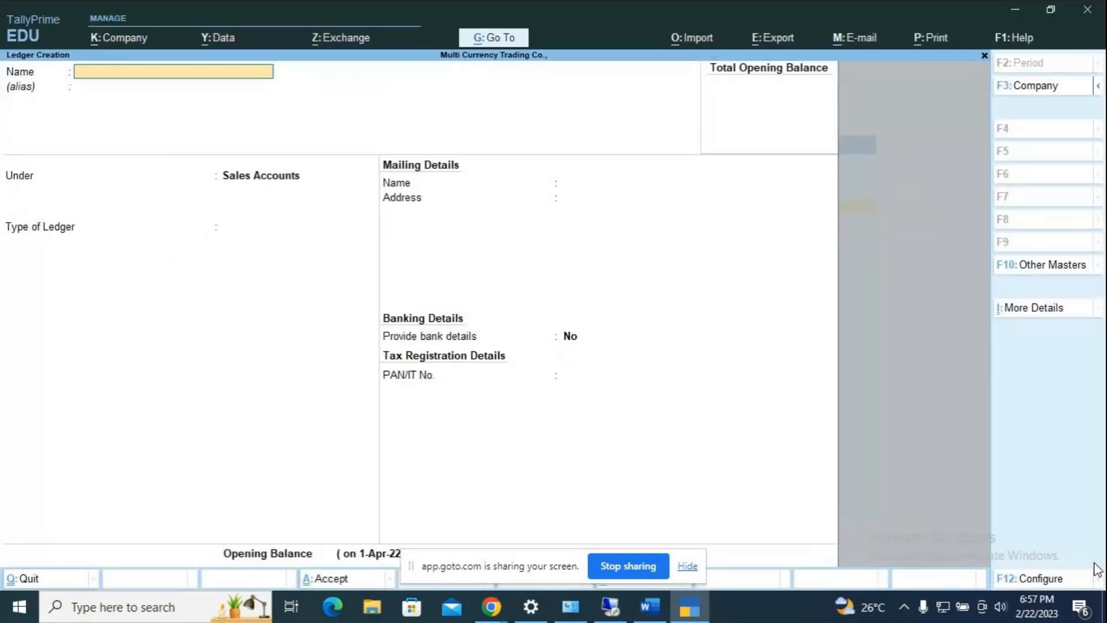
{"action": "key", "text": "Escape"}
{"action": "key", "text": "Escape"}
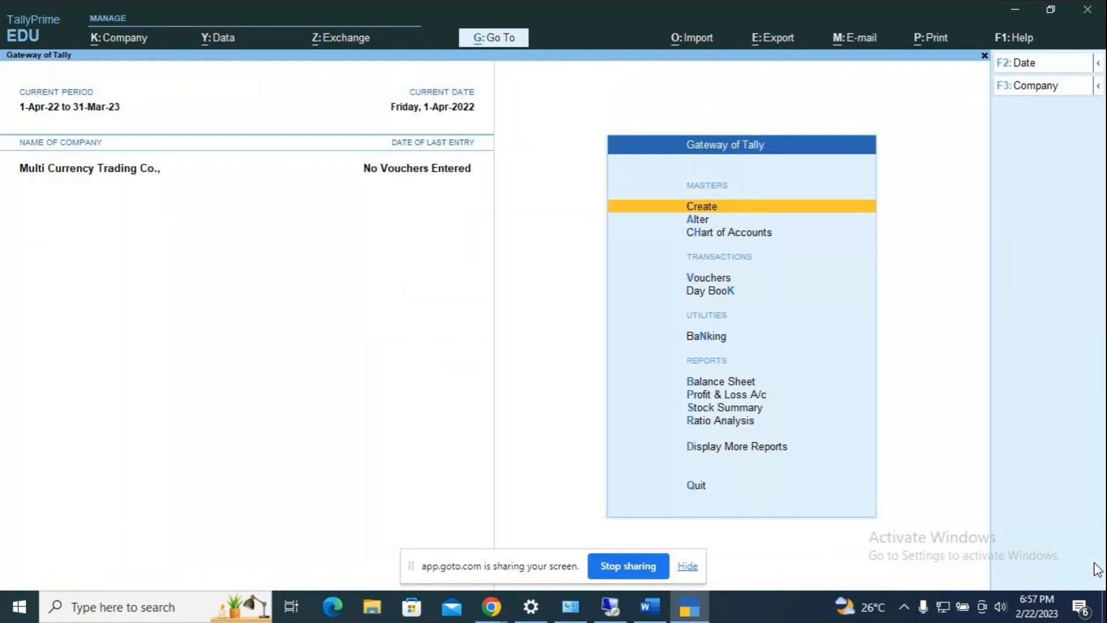
{"action": "key", "text": "Down"}
{"action": "key", "text": "Down"}
{"action": "key", "text": "Down"}
{"action": "key", "text": "Return"}
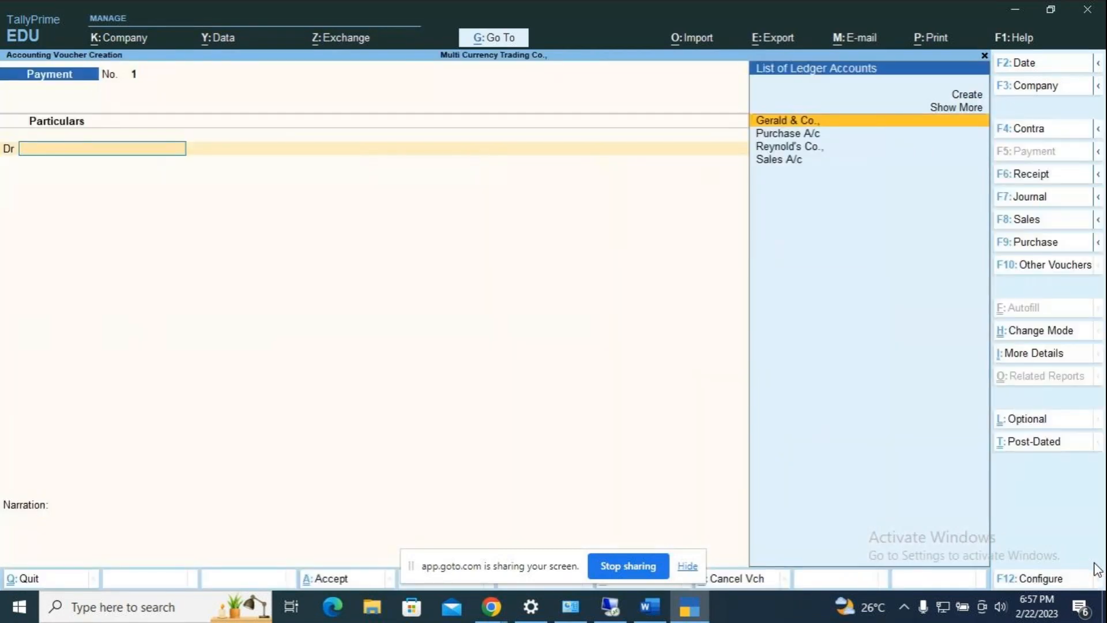
{"action": "key", "text": "F9"}
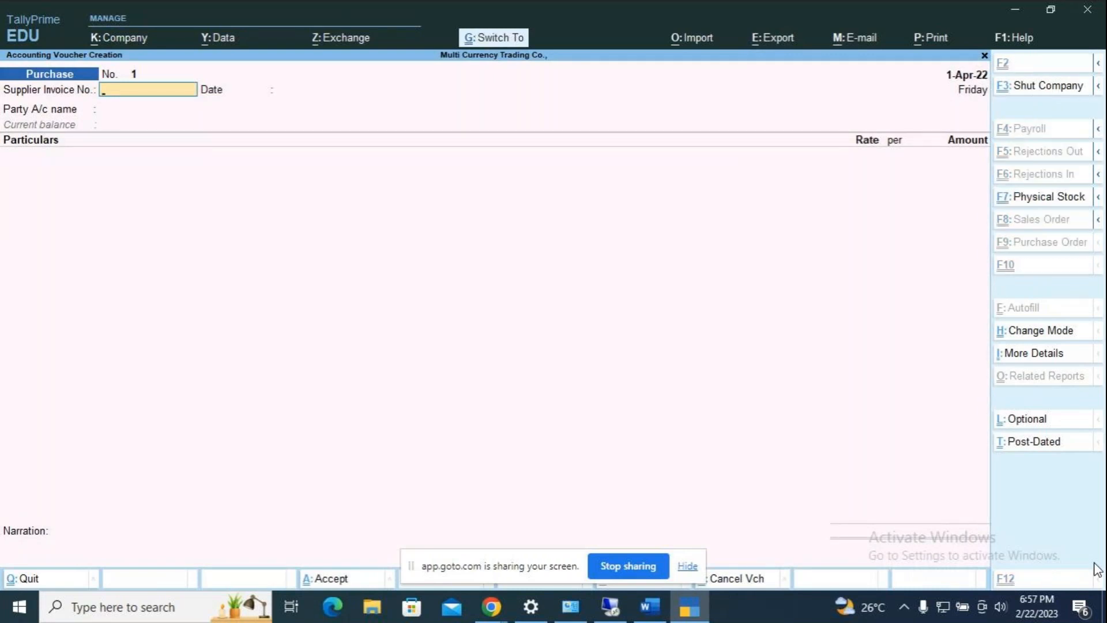
{"action": "key", "text": "ctrl+h"}
{"action": "key", "text": "Up"}
{"action": "key", "text": "Return"}
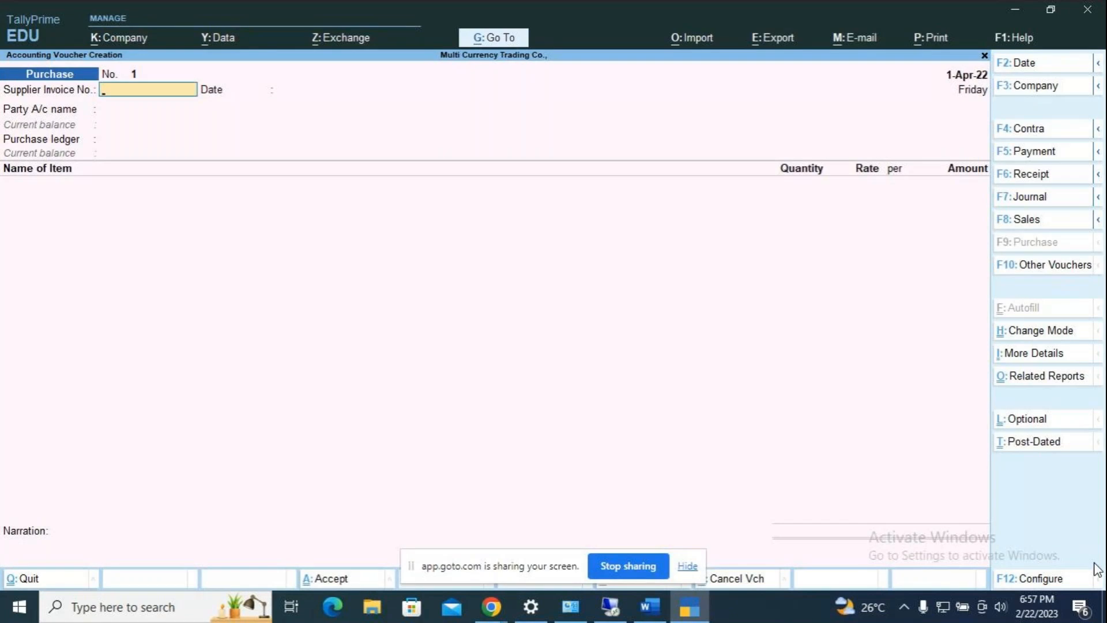
- Date the purchase voucher 1-May-22 and enter supplier invoice number Pur/101 with the same invoice date
{"action": "key", "text": "F2"}
{"action": "type", "text": "1.5"}
{"action": "key", "text": "Return"}
{"action": "type", "text": "Pur/101"}
{"action": "key", "text": "Return"}
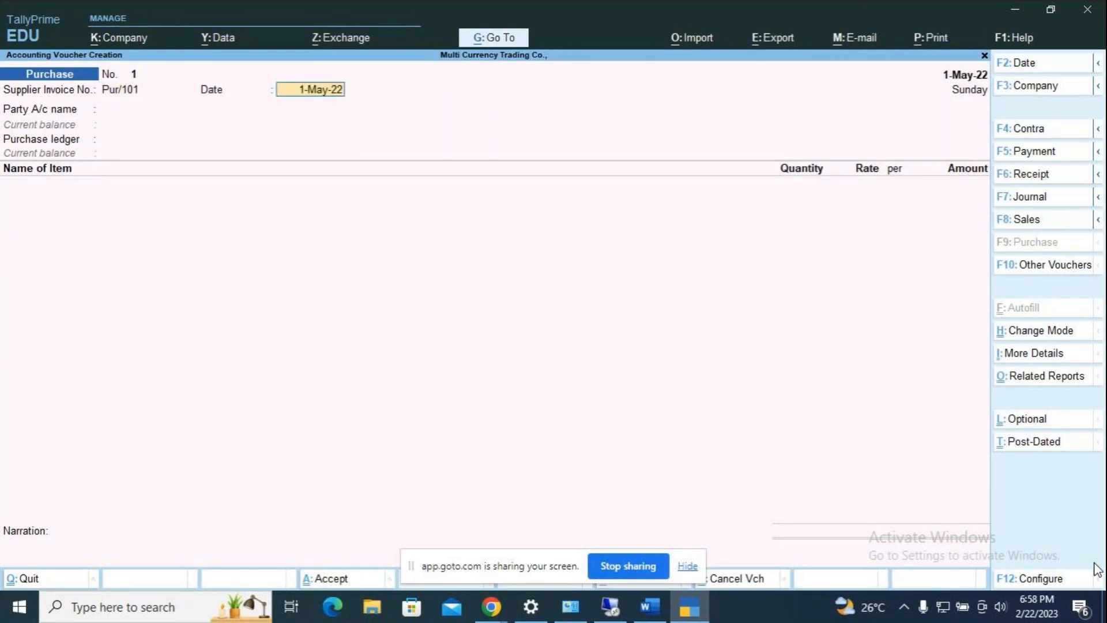
{"action": "key", "text": "Return"}
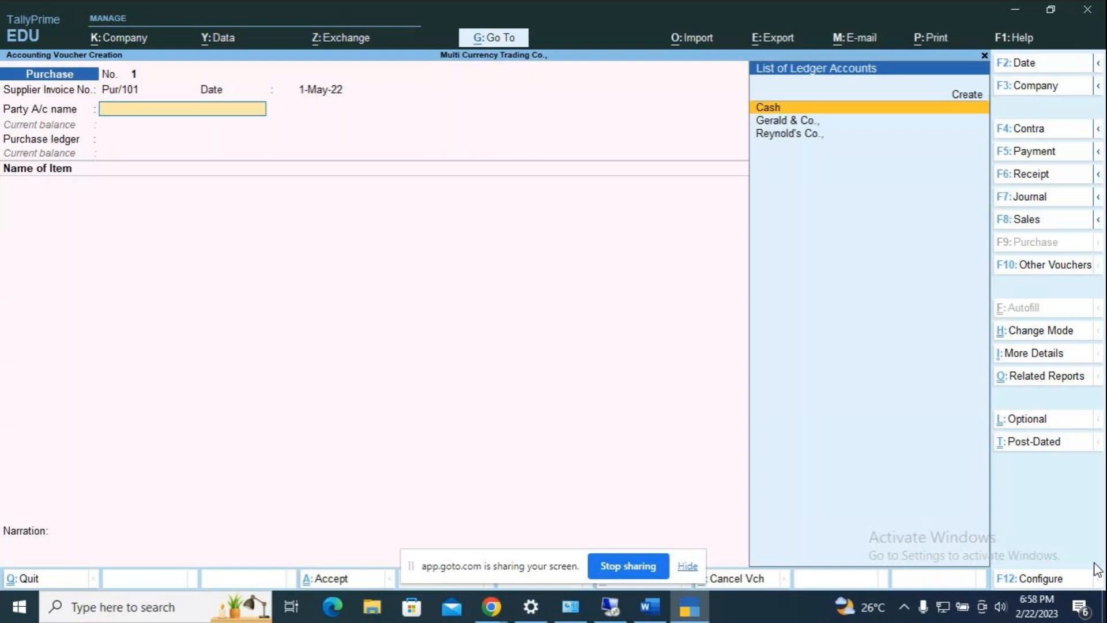
- Select Reynold's Co. as the purchase party and accept the receipt details, party details and Purchase A/c ledger
{"action": "key", "text": "Down"}
{"action": "key", "text": "Down"}
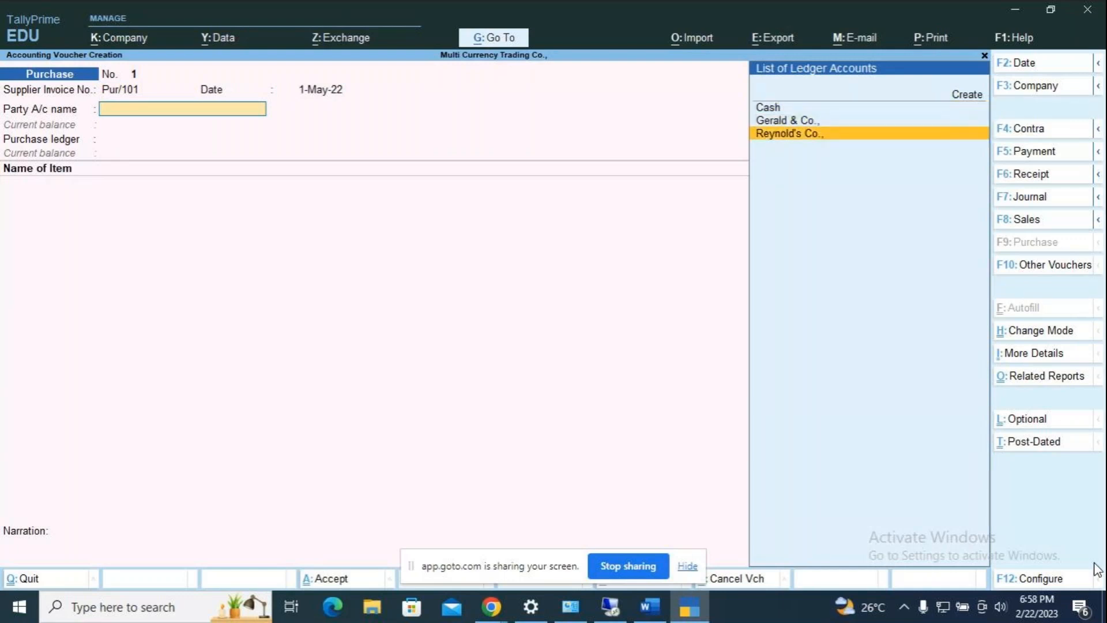
{"action": "key", "text": "Return"}
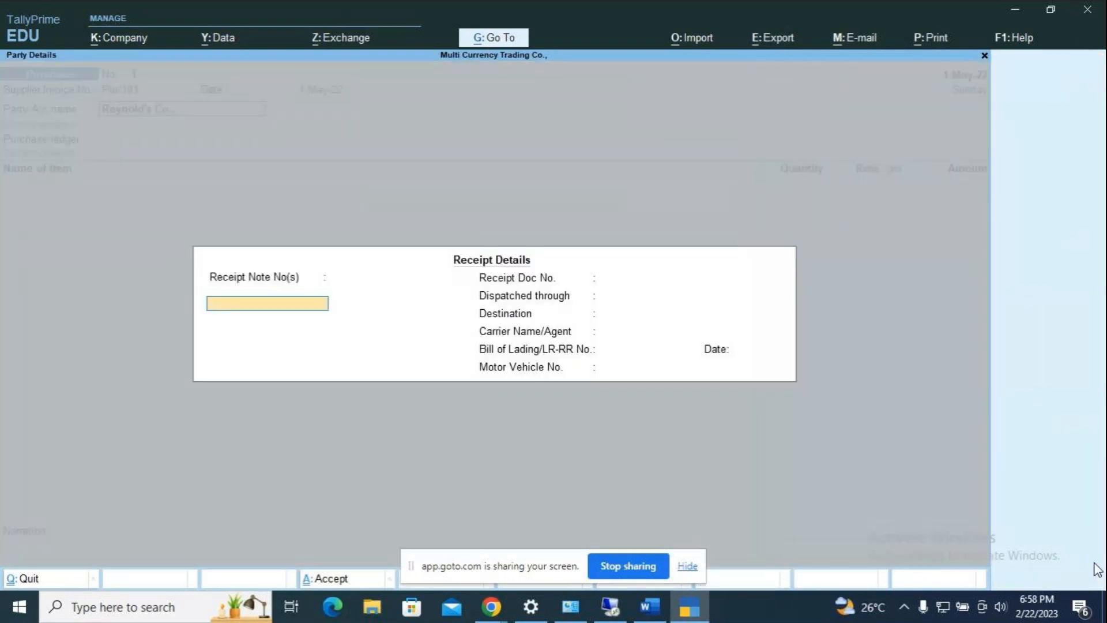
{"action": "key", "text": "Return"}
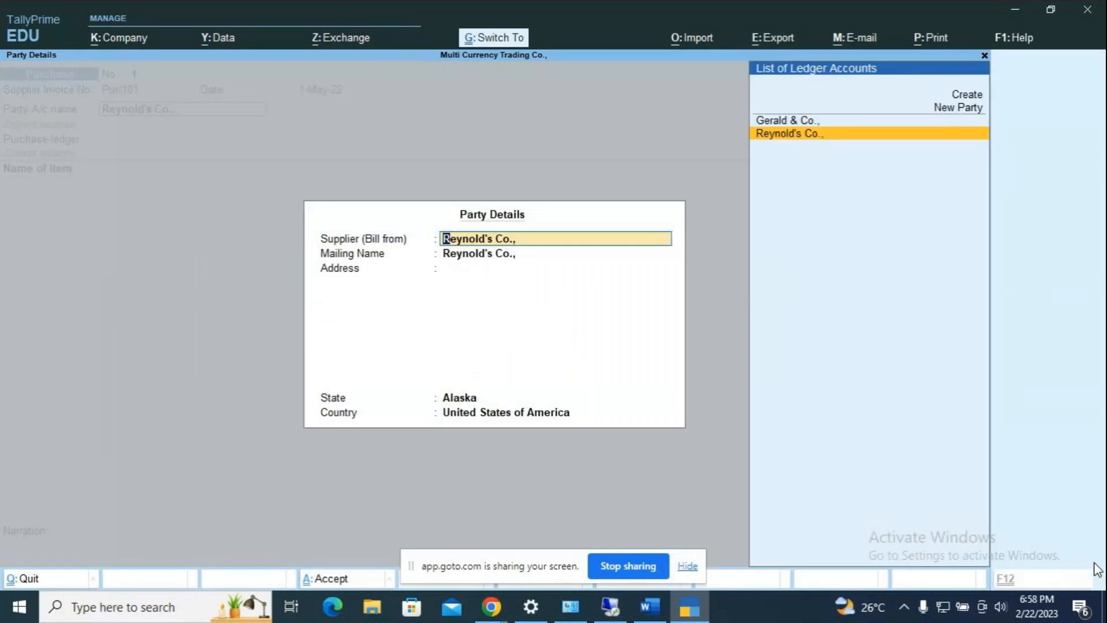
{"action": "key", "text": "ctrl+a"}
{"action": "key", "text": "Return"}
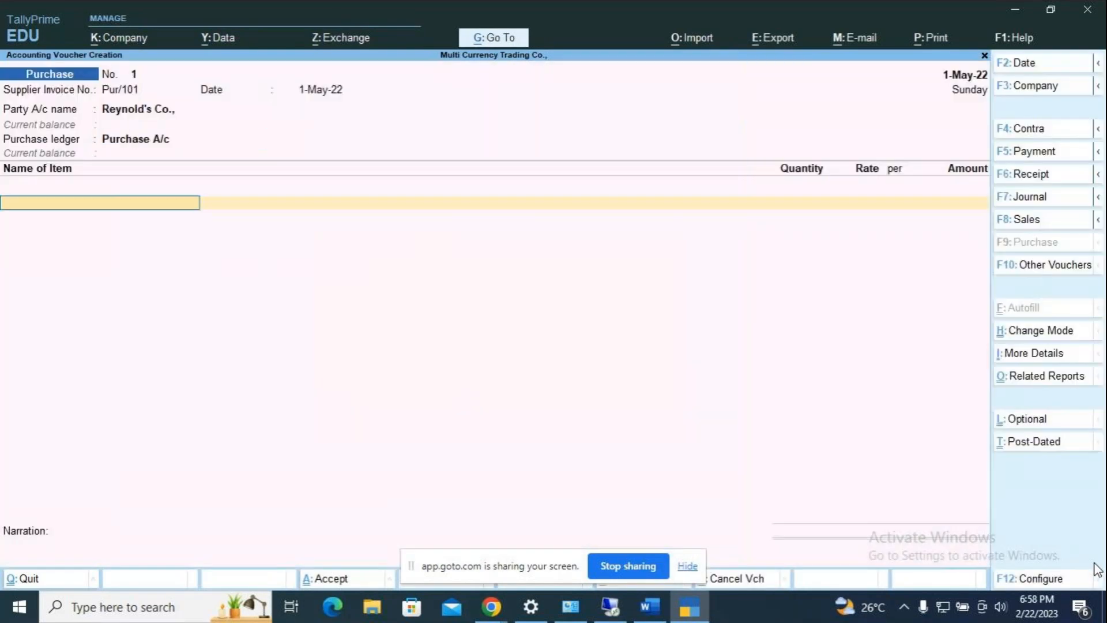
- Add Reynold's MArker Pen as the stock item on the purchase voucher
{"action": "key", "text": "Down"}
{"action": "key", "text": "Down"}
{"action": "key", "text": "Down"}
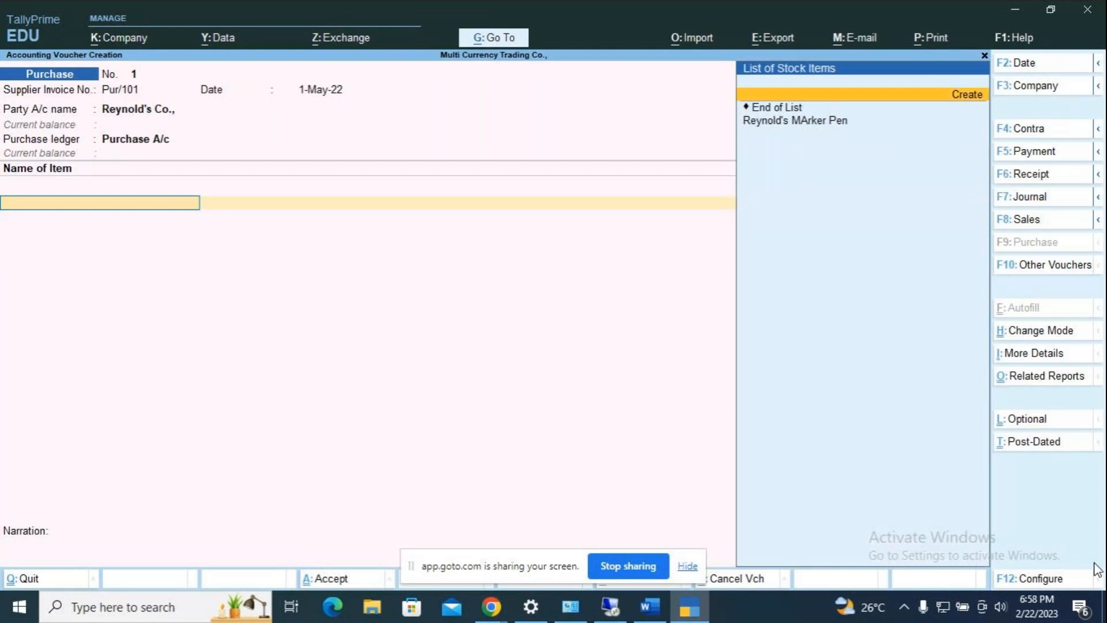
{"action": "key", "text": "Return"}
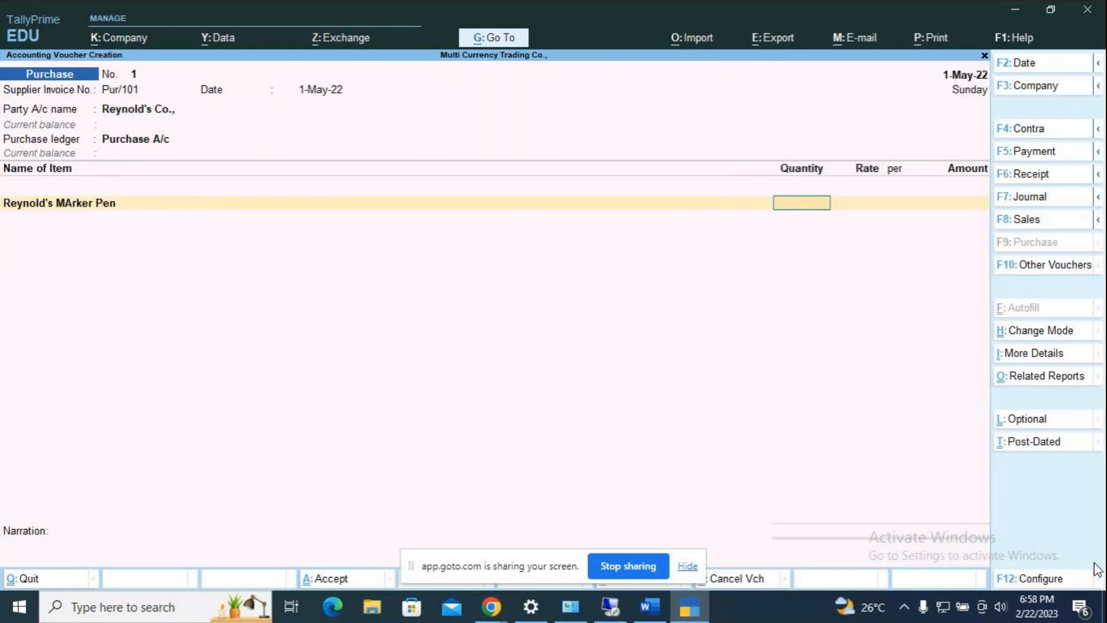
- Consult the sample voucher in the Word notes, return to TallyPrime, and enter 1000 nos at a rate of $15 for the item
{"action": "key", "text": "alt+Tab"}
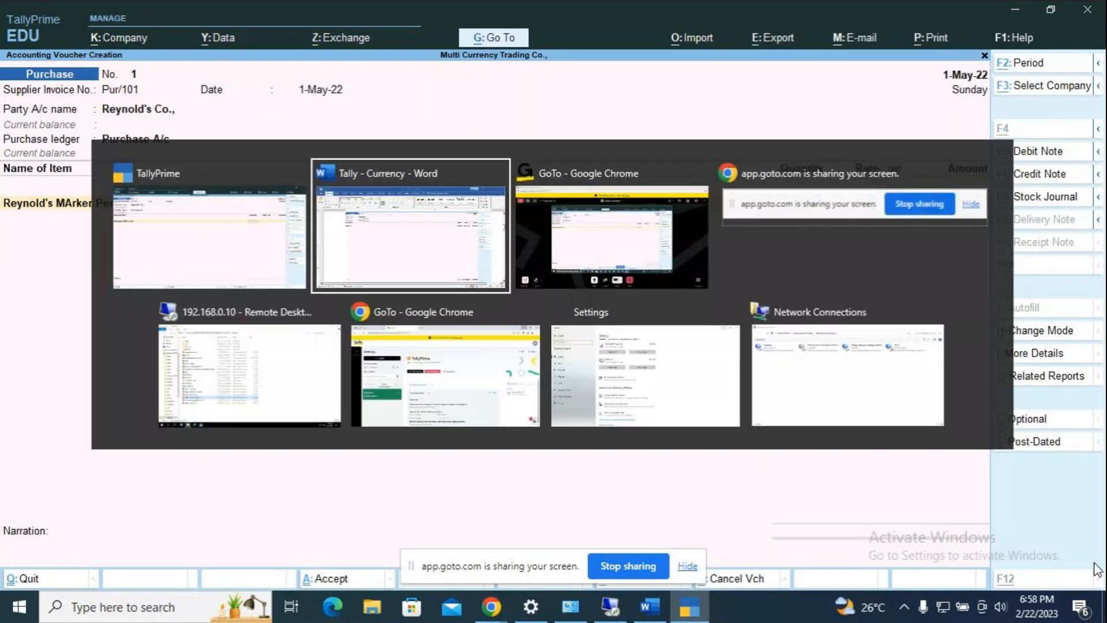
{"action": "key", "text": "alt+Tab"}
{"action": "scroll", "coordinate": [554, 323], "scroll_direction": "up", "scroll_amount": 3}
{"action": "scroll", "coordinate": [539, 323], "scroll_direction": "up", "scroll_amount": 2}
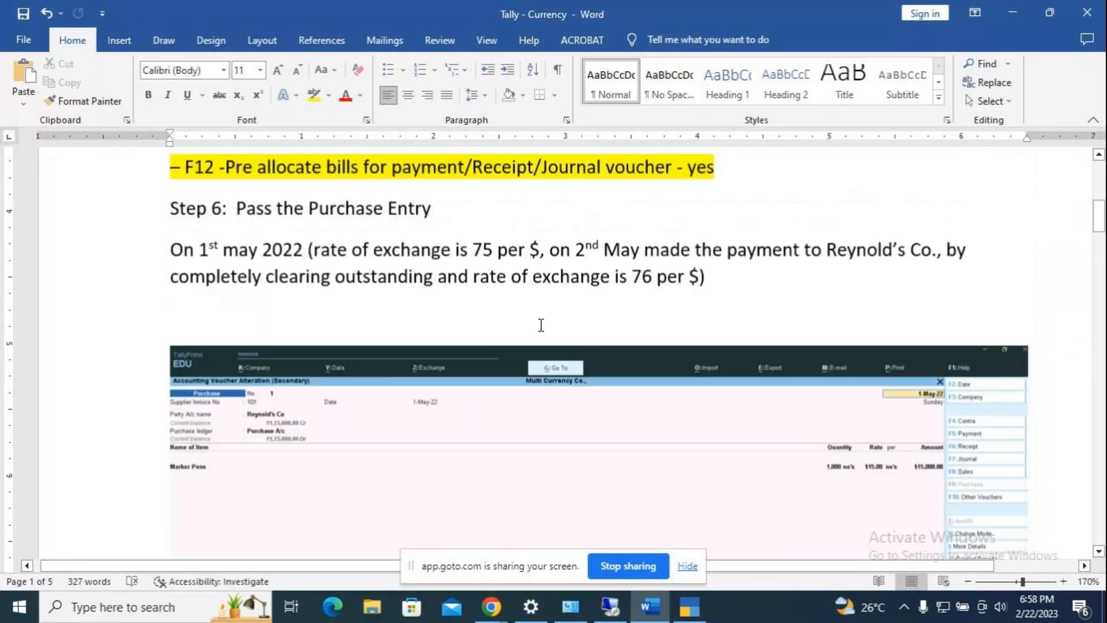
{"action": "scroll", "coordinate": [794, 440], "scroll_direction": "down", "scroll_amount": 4}
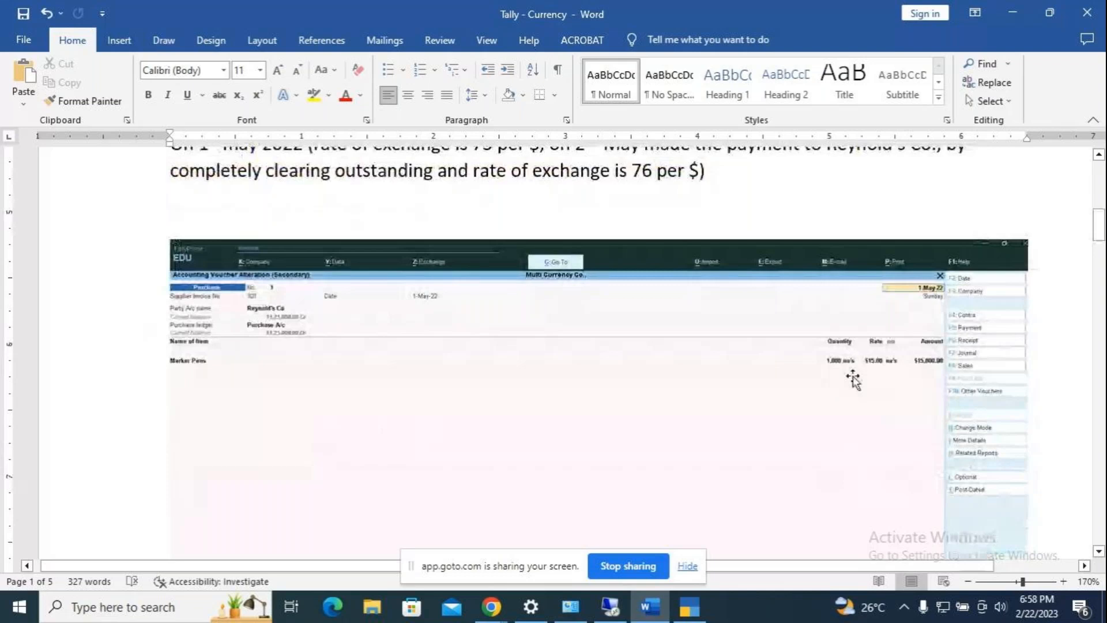
{"action": "key", "text": "alt+Tab"}
{"action": "type", "text": "1000"}
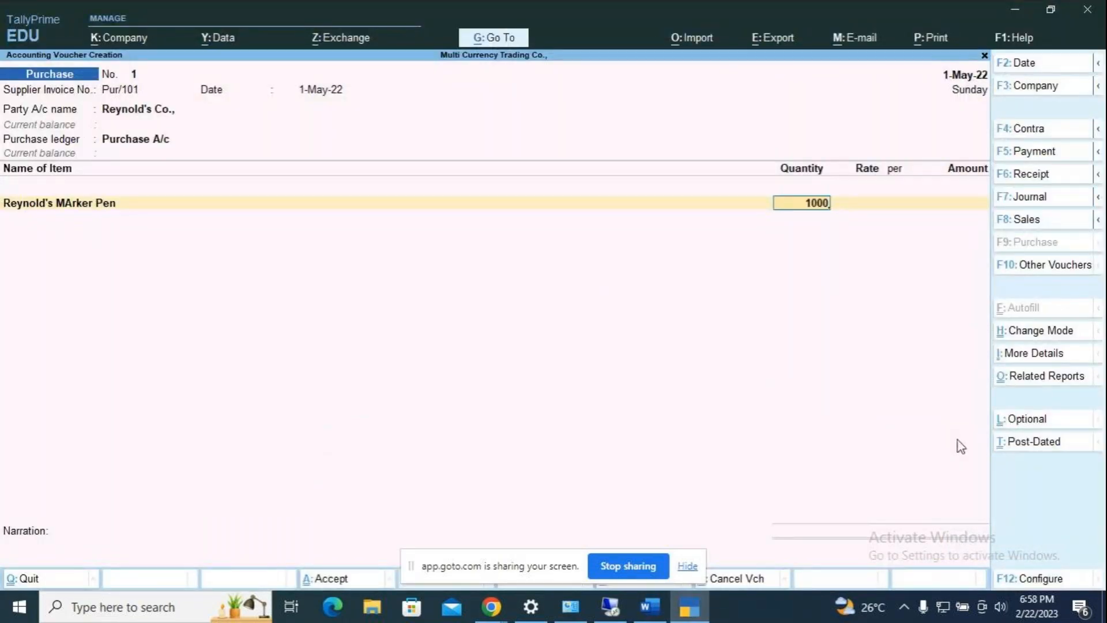
{"action": "key", "text": "Return"}
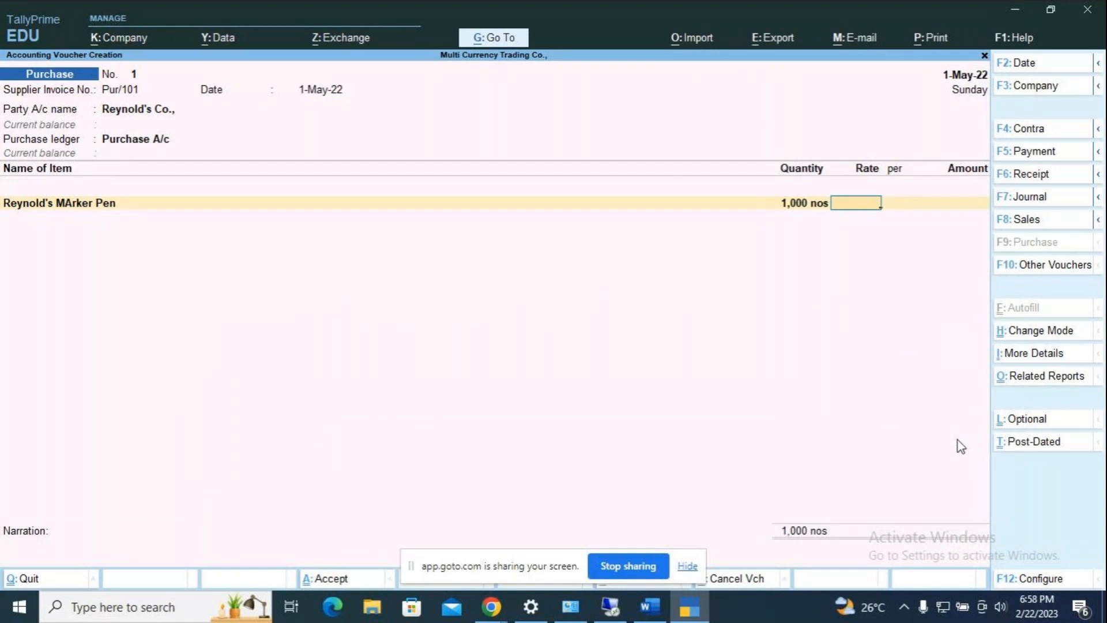
{"action": "type", "text": "$15"}
{"action": "key", "text": "Return"}
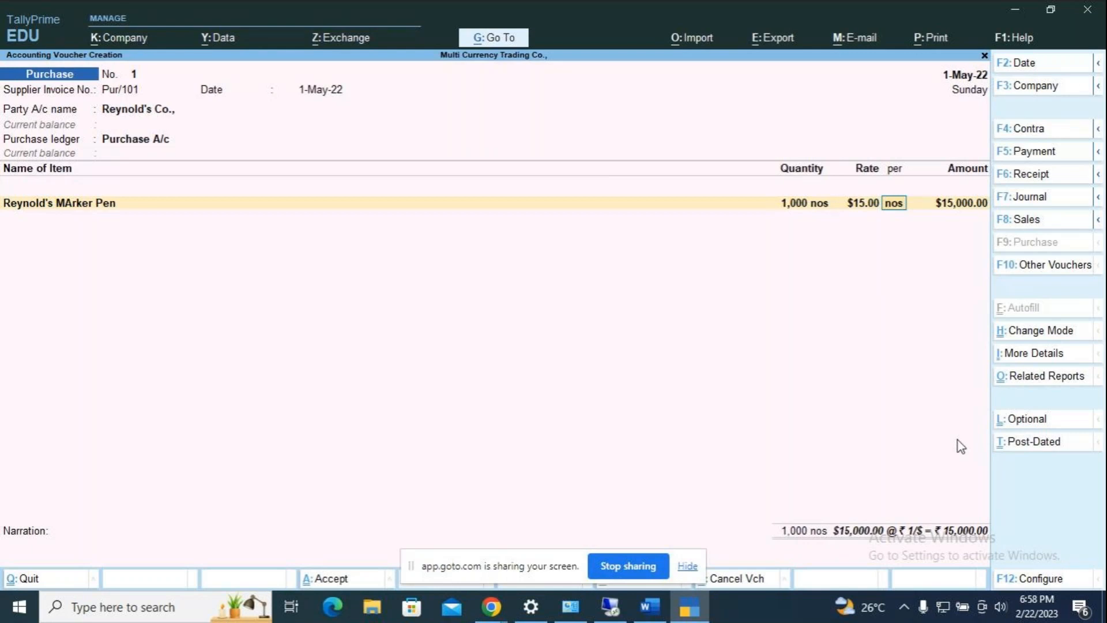
{"action": "key", "text": "shift+Tab"}
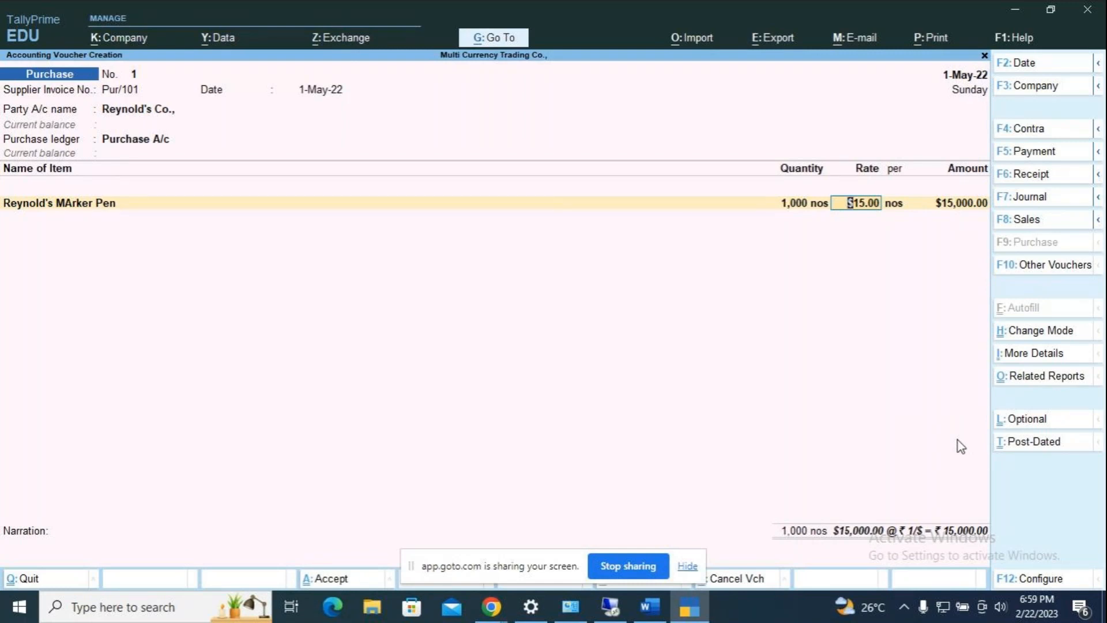
{"action": "key", "text": "Return"}
{"action": "key", "text": "Return"}
{"action": "key", "text": "Return"}
{"action": "key", "text": "BackSpace"}
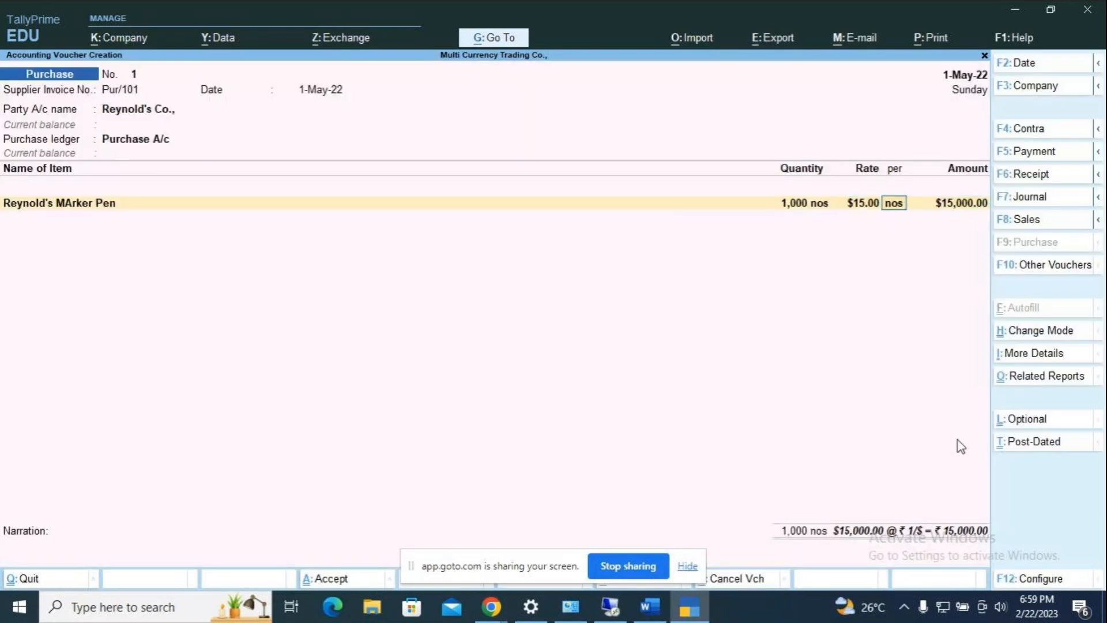
{"action": "key", "text": "Return"}
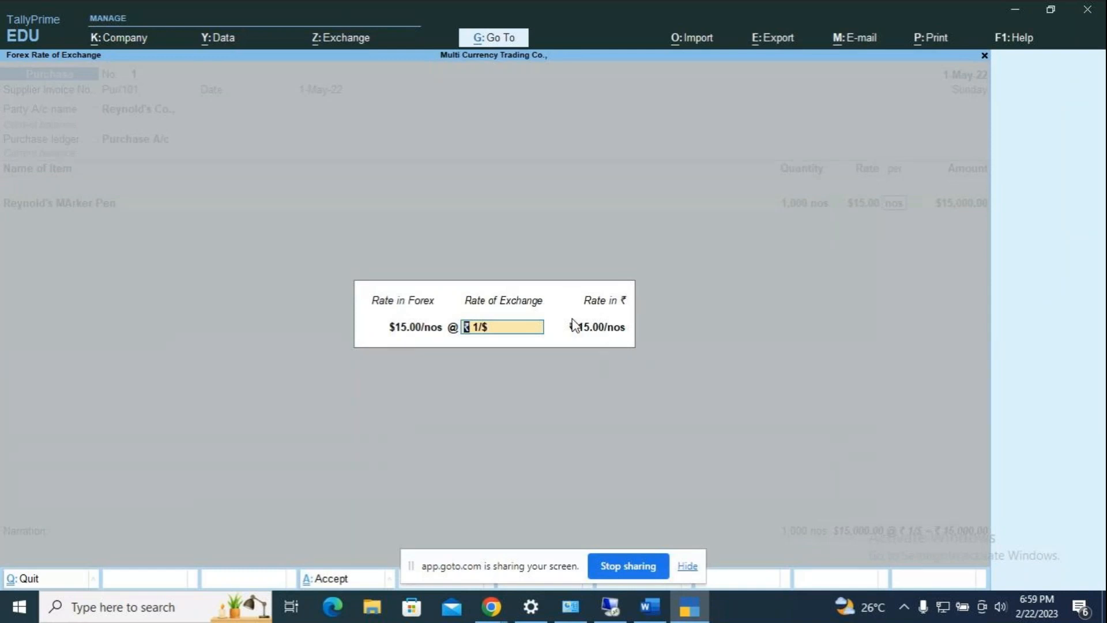
{"action": "key", "text": "alt+Tab"}
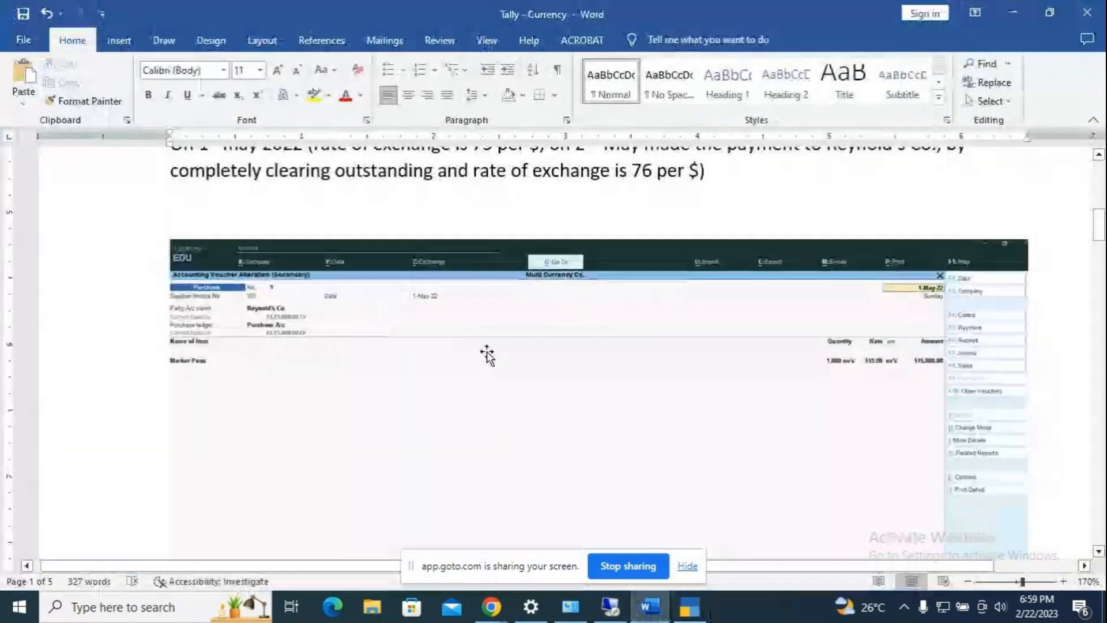
{"action": "scroll", "coordinate": [488, 352], "scroll_direction": "up", "scroll_amount": 3}
{"action": "scroll", "coordinate": [488, 352], "scroll_direction": "up", "scroll_amount": 1}
{"action": "key", "text": "alt+Tab"}
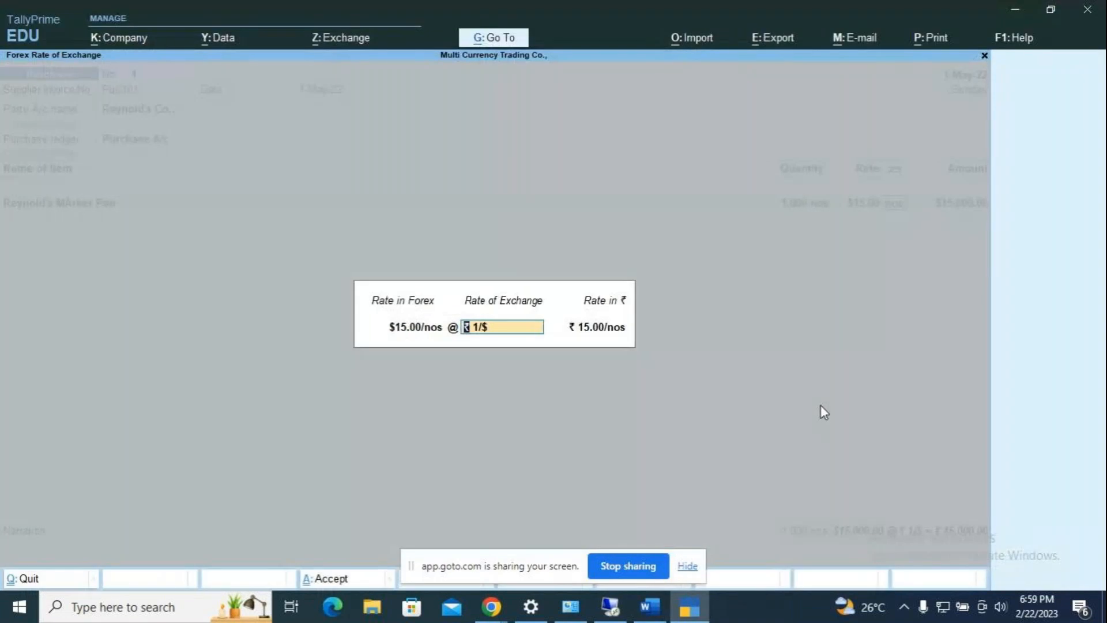
{"action": "key", "text": "Escape"}
{"action": "key", "text": "y"}
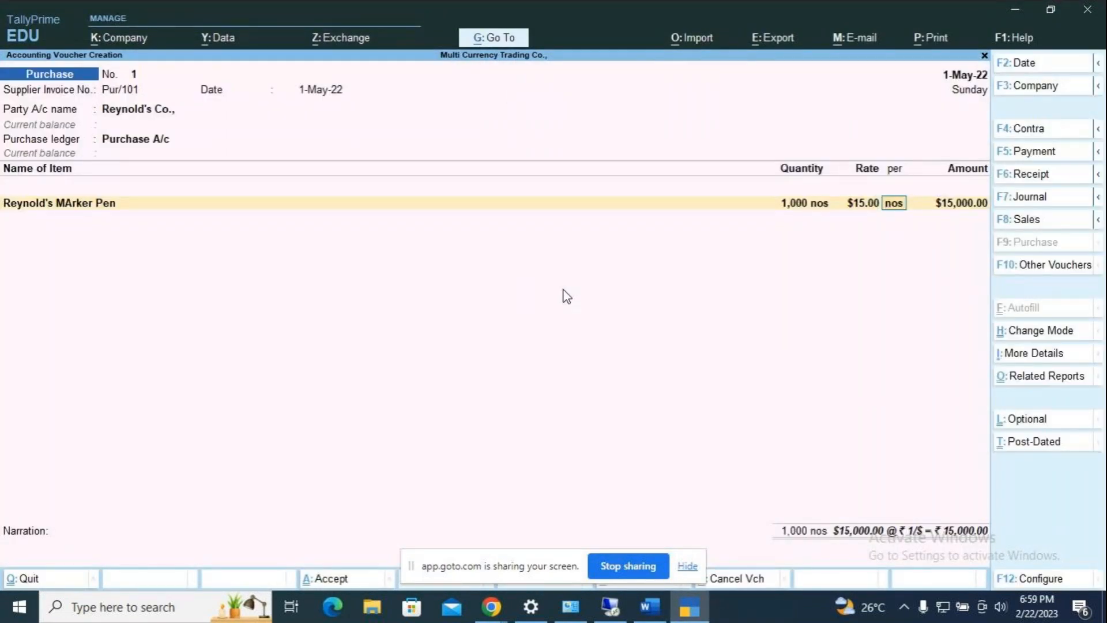
- Set Show more configurations to Yes in the voucher configuration, compare the options with the Word notes, and accept the settings
{"action": "key", "text": "F12"}
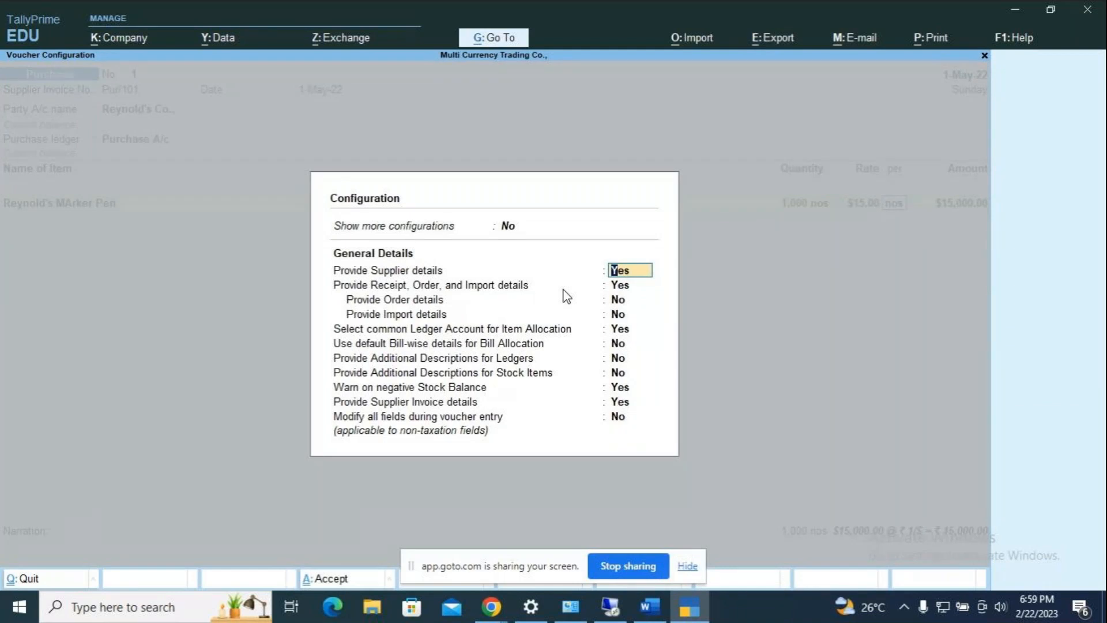
{"action": "key", "text": "Up"}
{"action": "type", "text": "y"}
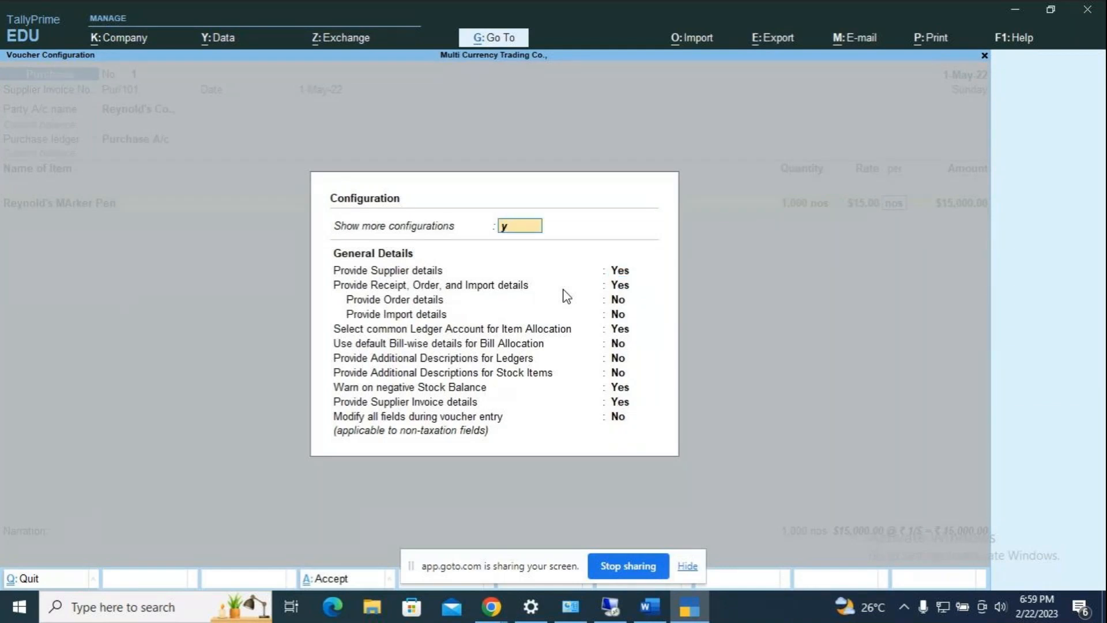
{"action": "key", "text": "Return"}
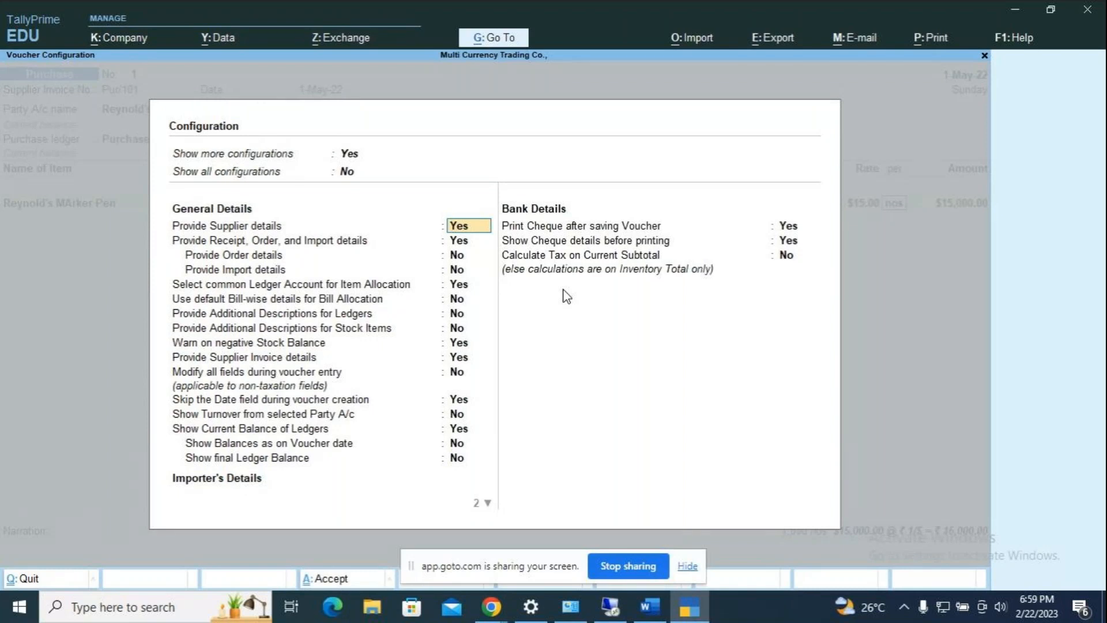
{"action": "key", "text": "alt+Tab"}
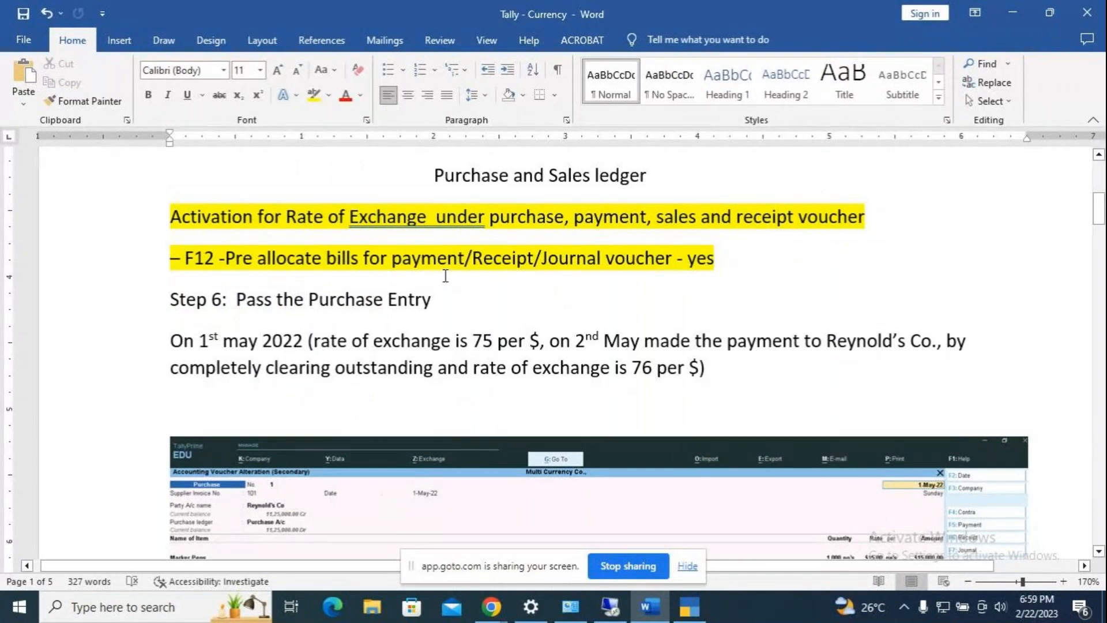
{"action": "key", "text": "alt+Tab"}
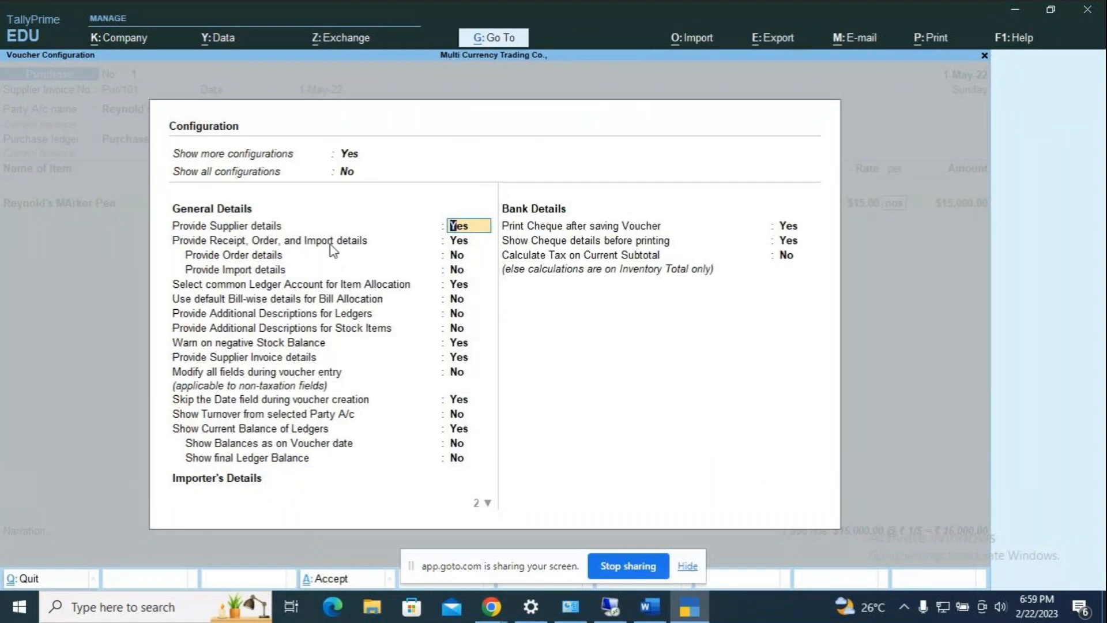
{"action": "key", "text": "Down"}
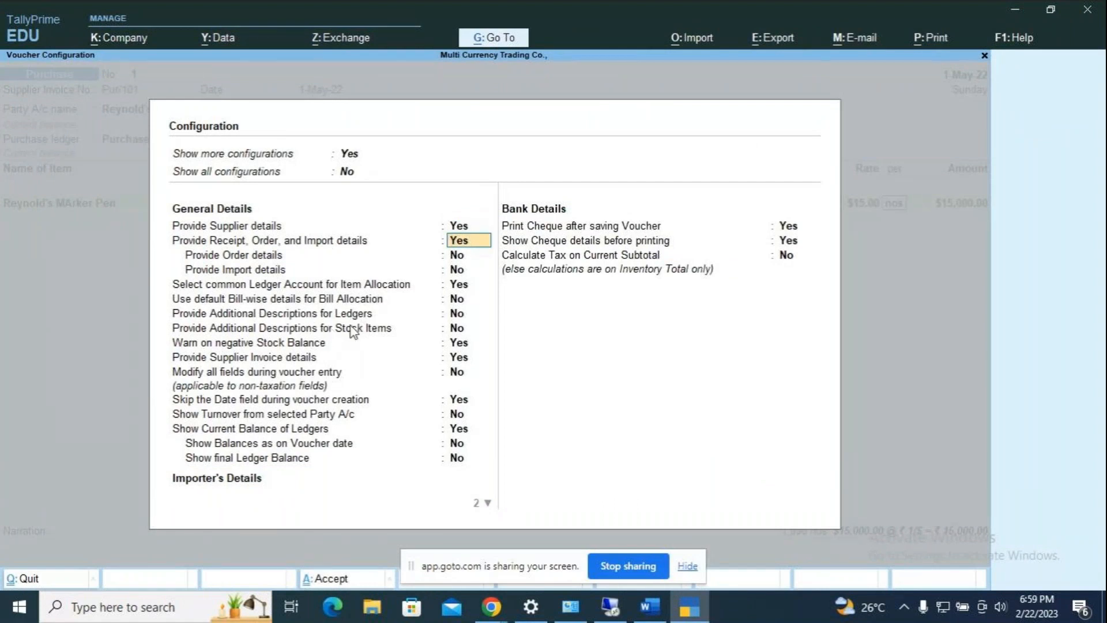
{"action": "key", "text": "ctrl+a"}
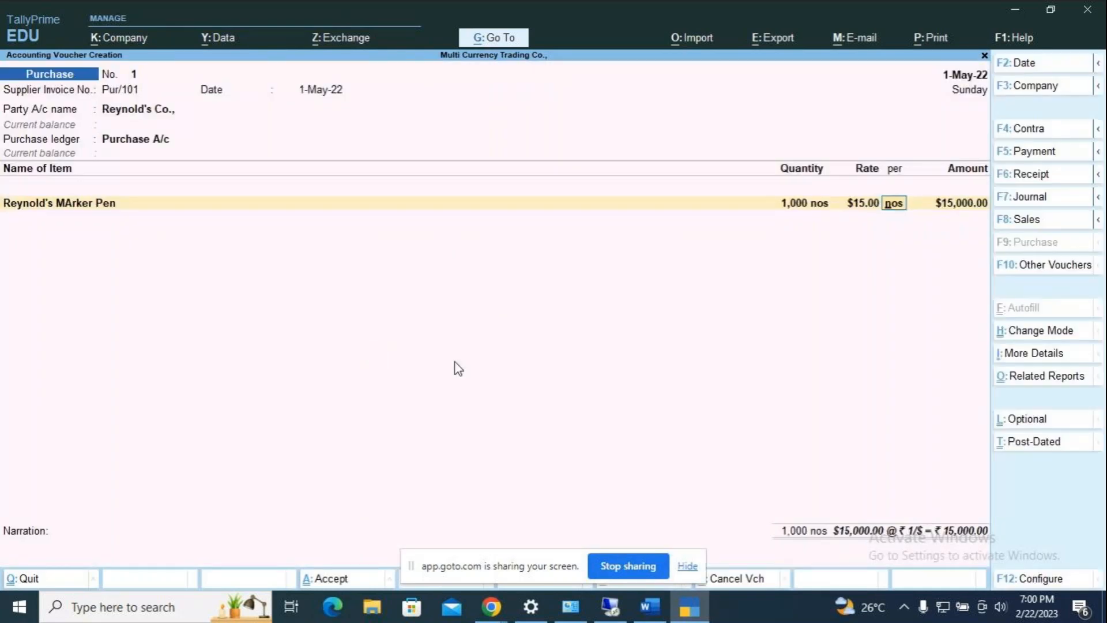
- Check the Step 6 exchange rate in the Word notes and set the item's rate of exchange to 75/$ in TallyPrime
{"action": "key", "text": "Return"}
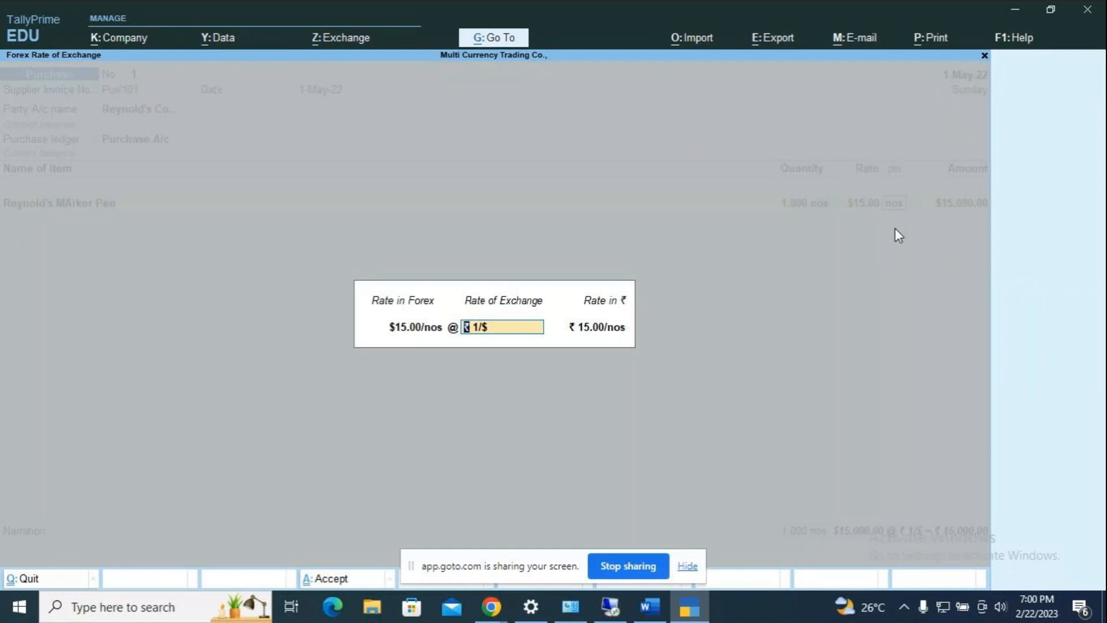
{"action": "key", "text": "alt+Tab"}
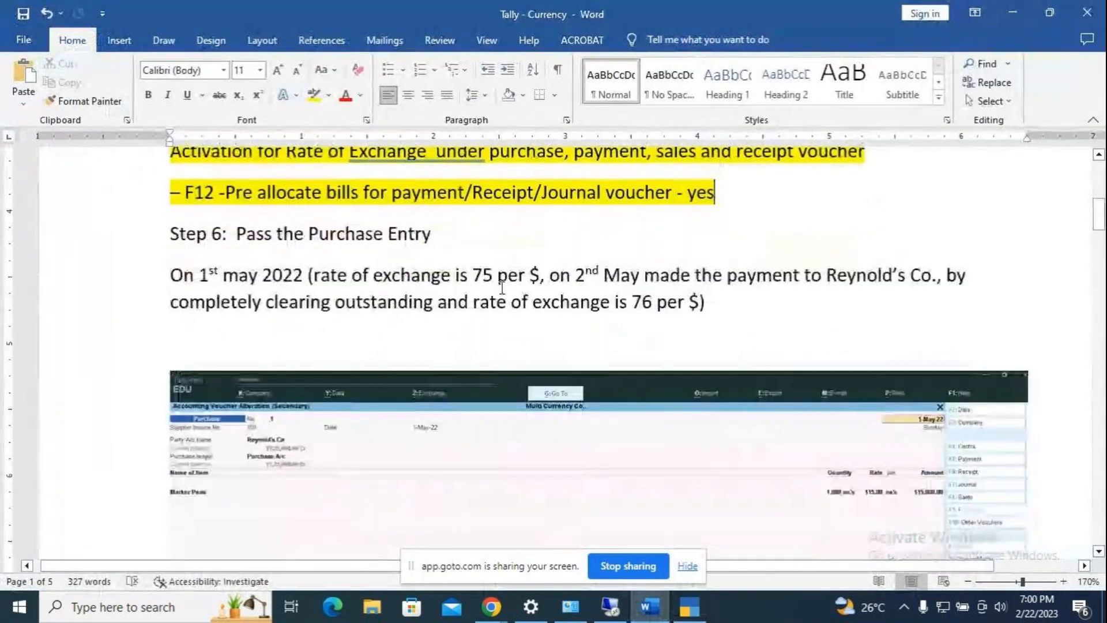
{"action": "scroll", "coordinate": [672, 295], "scroll_direction": "down", "scroll_amount": 3}
{"action": "scroll", "coordinate": [672, 295], "scroll_direction": "down", "scroll_amount": 5}
{"action": "scroll", "coordinate": [673, 295], "scroll_direction": "up", "scroll_amount": 7}
{"action": "scroll", "coordinate": [673, 294], "scroll_direction": "up", "scroll_amount": 3}
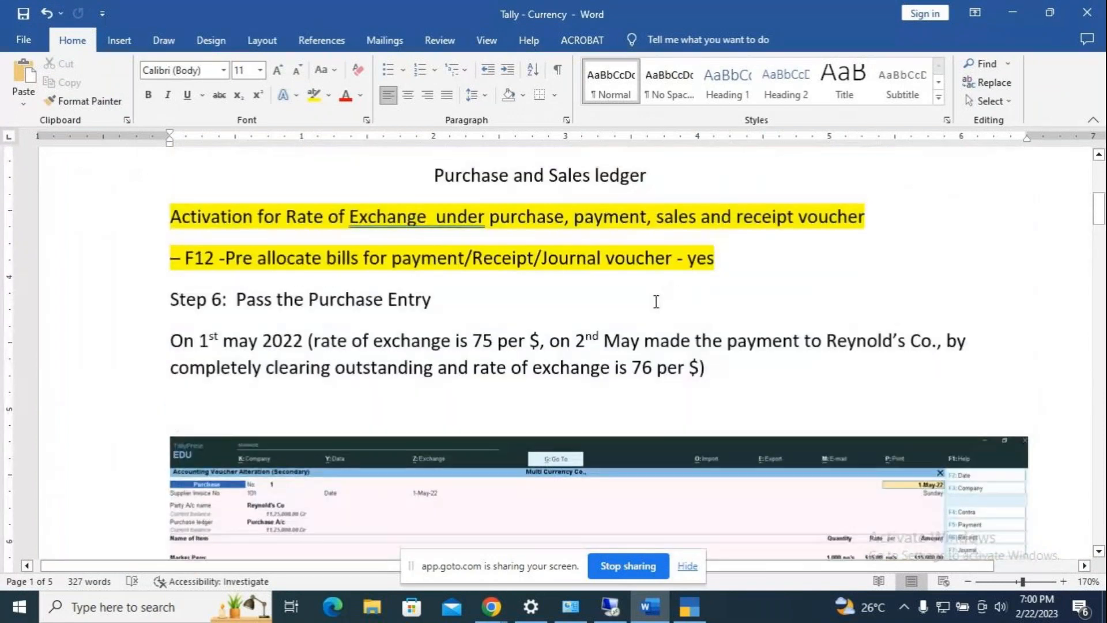
{"action": "key", "text": "alt+Tab"}
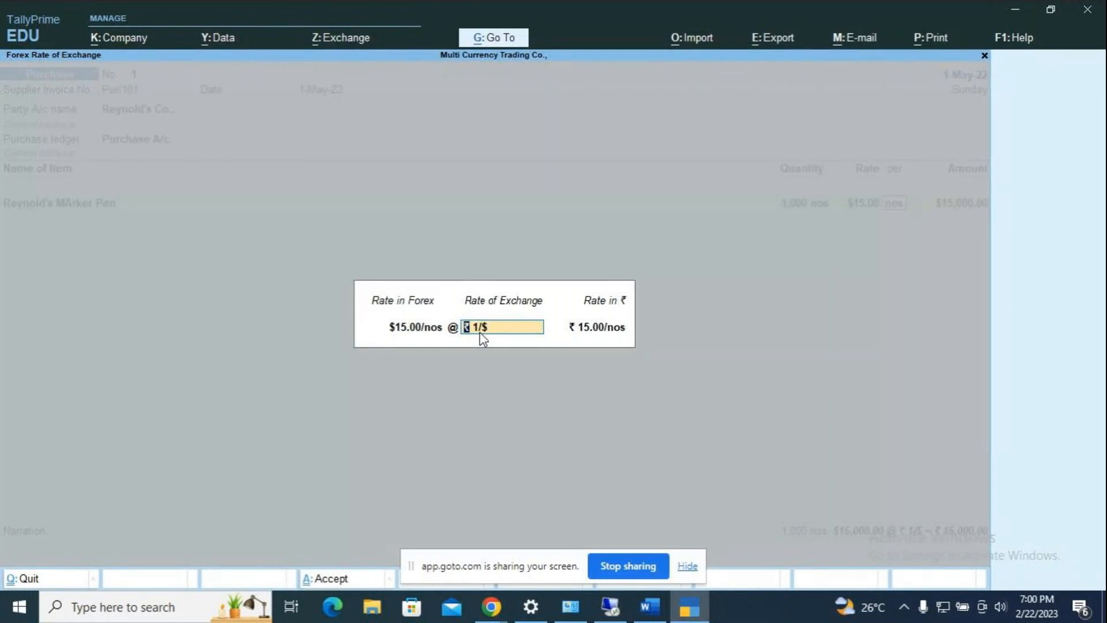
{"action": "type", "text": "75/$"}
{"action": "key", "text": "Return"}
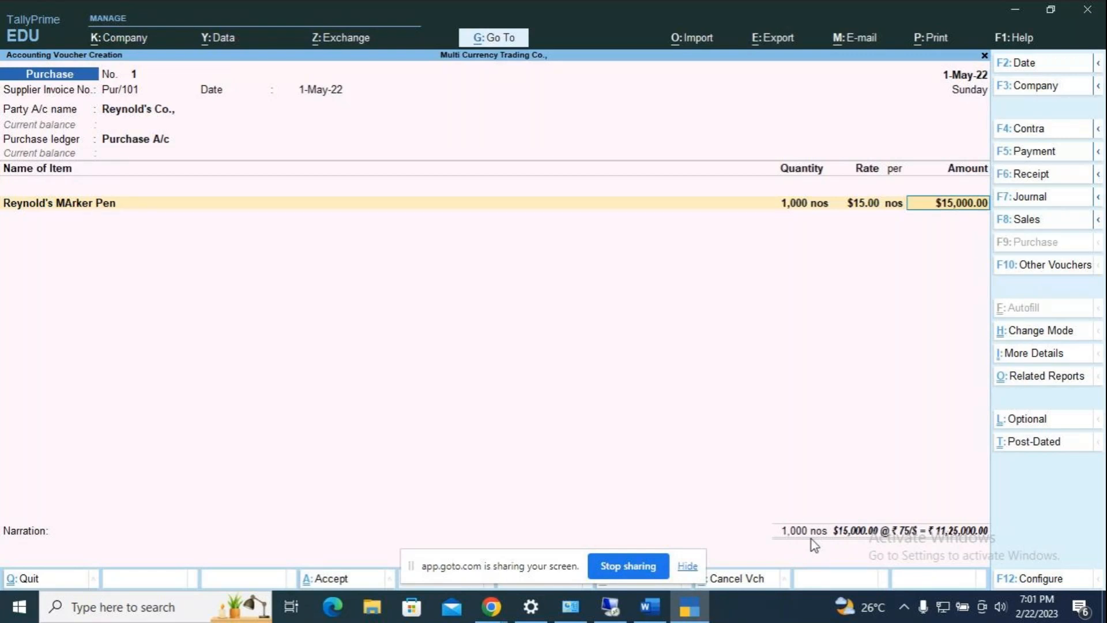
- Reopen the marker pen's forex rate of exchange to review the Rupee conversion, keeping the entered rate
{"action": "key", "text": "shift+Tab"}
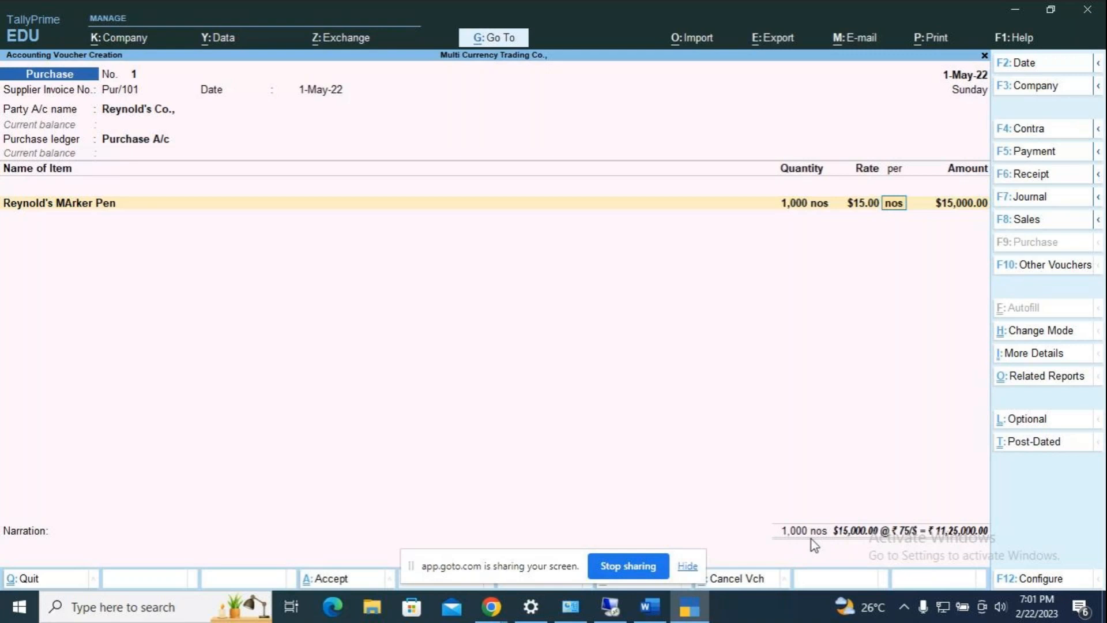
{"action": "key", "text": "Return"}
{"action": "key", "text": "Return"}
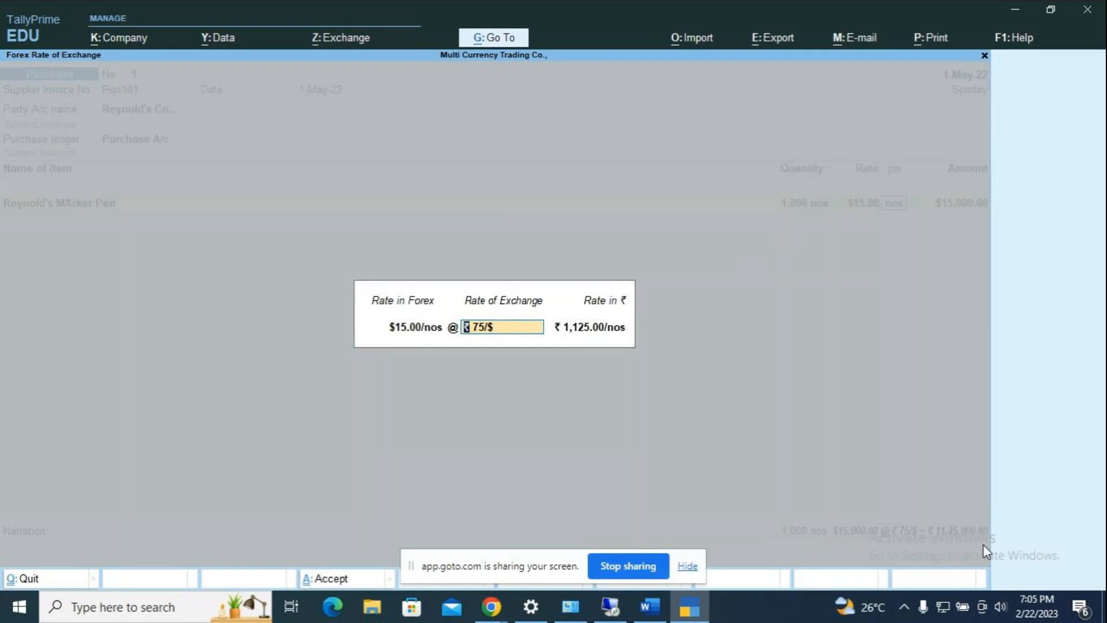
{"action": "key", "text": "Return"}
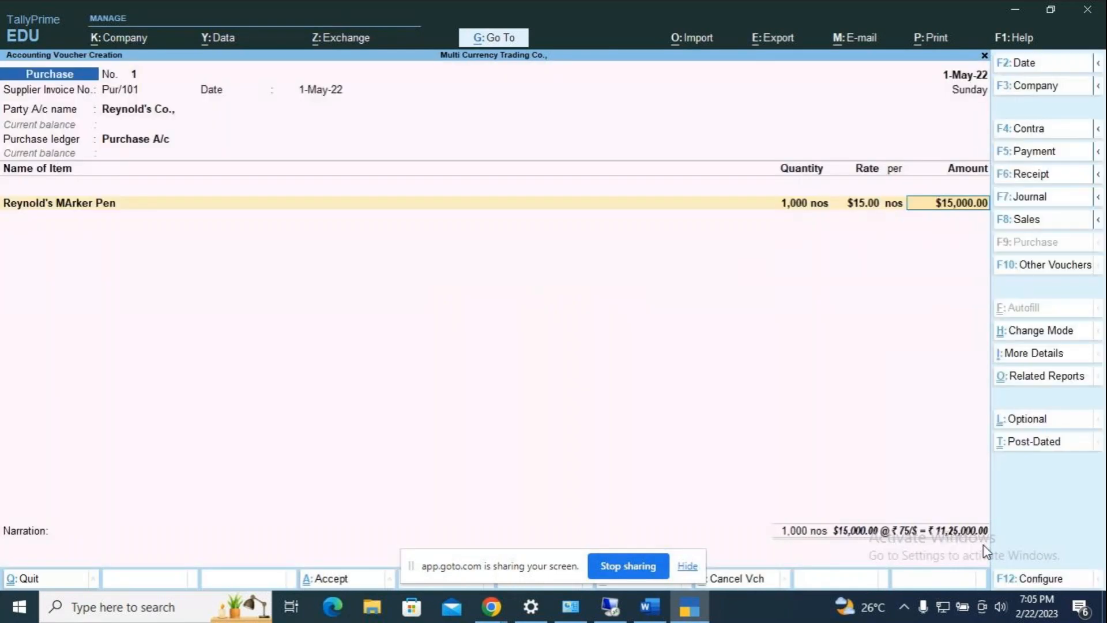
- Accept the item amount, end the item list, and open the bill-wise details for Reynold's Co
{"action": "key", "text": "Return"}
{"action": "key", "text": "Return"}
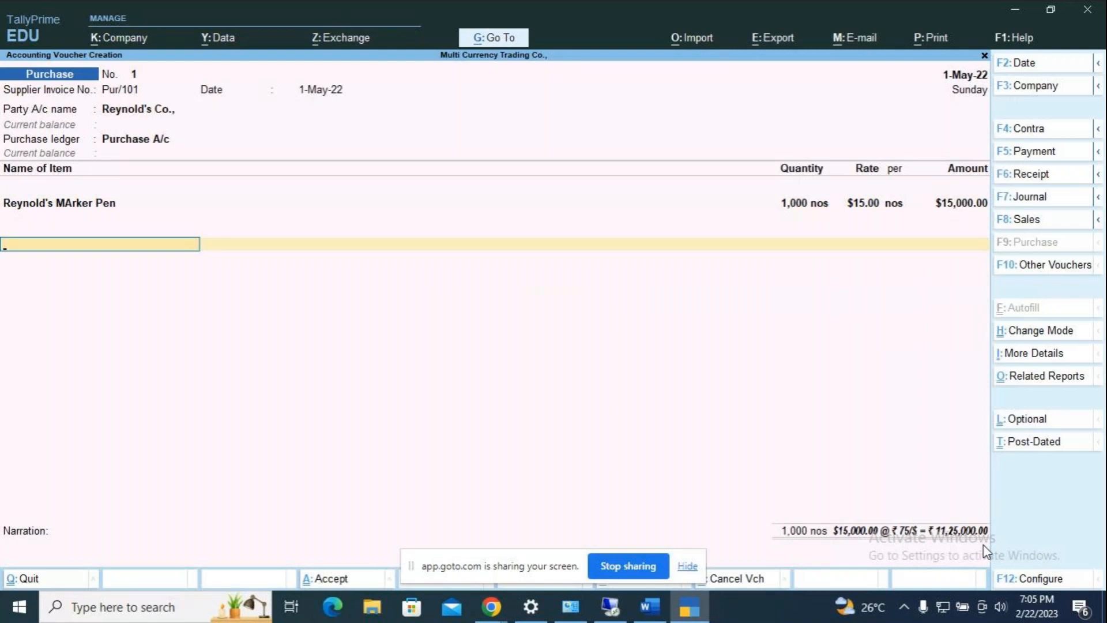
{"action": "key", "text": "Return"}
{"action": "key", "text": "Return"}
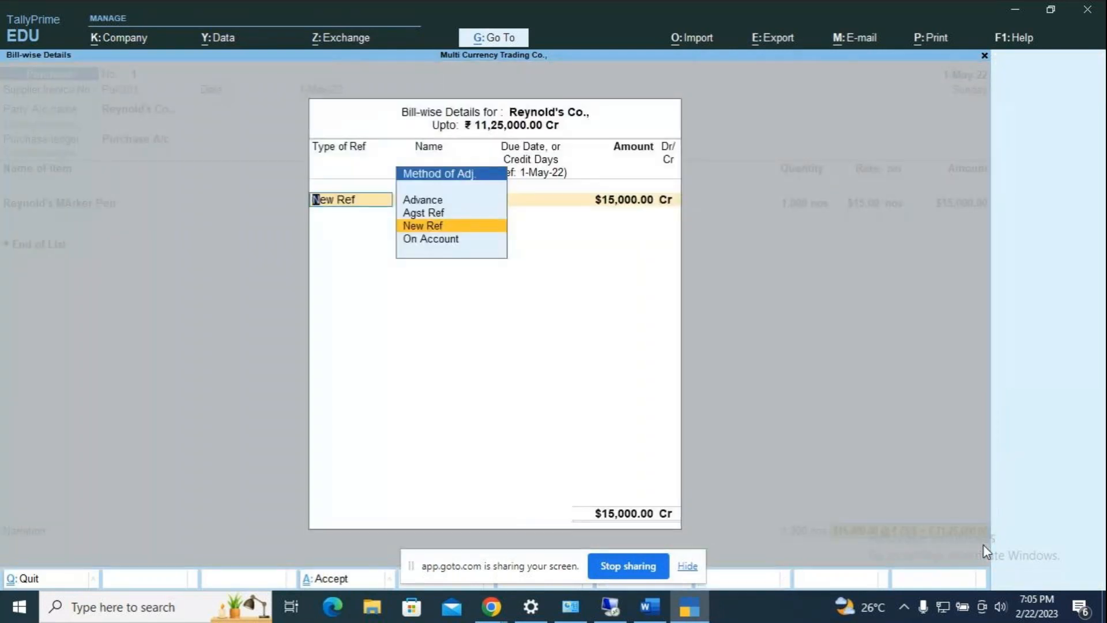
- Check the purchase example in the Word notes, then accept the New Ref bill-wise details for Reynold's Co. in TallyPrime
{"action": "key", "text": "alt+Tab"}
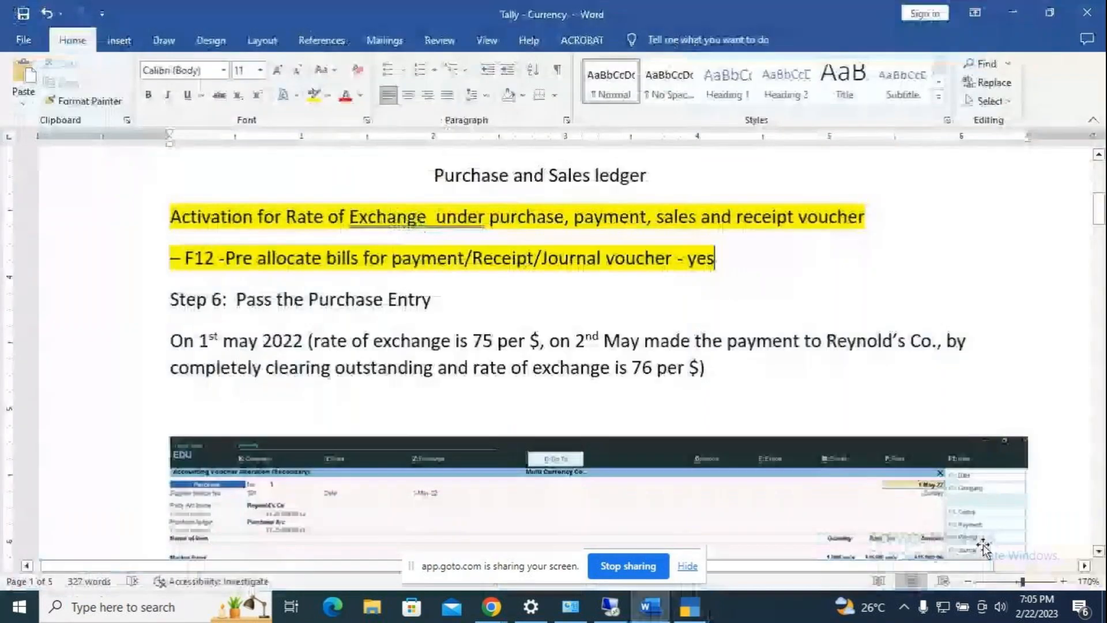
{"action": "scroll", "coordinate": [493, 389], "scroll_direction": "down", "scroll_amount": 10}
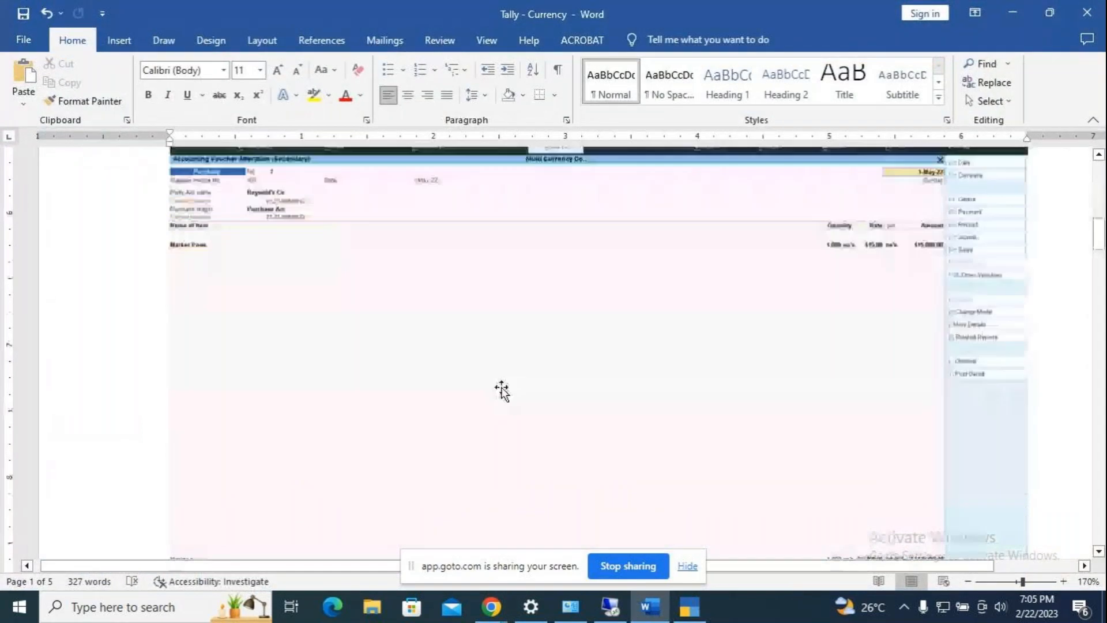
{"action": "key", "text": "alt+Tab"}
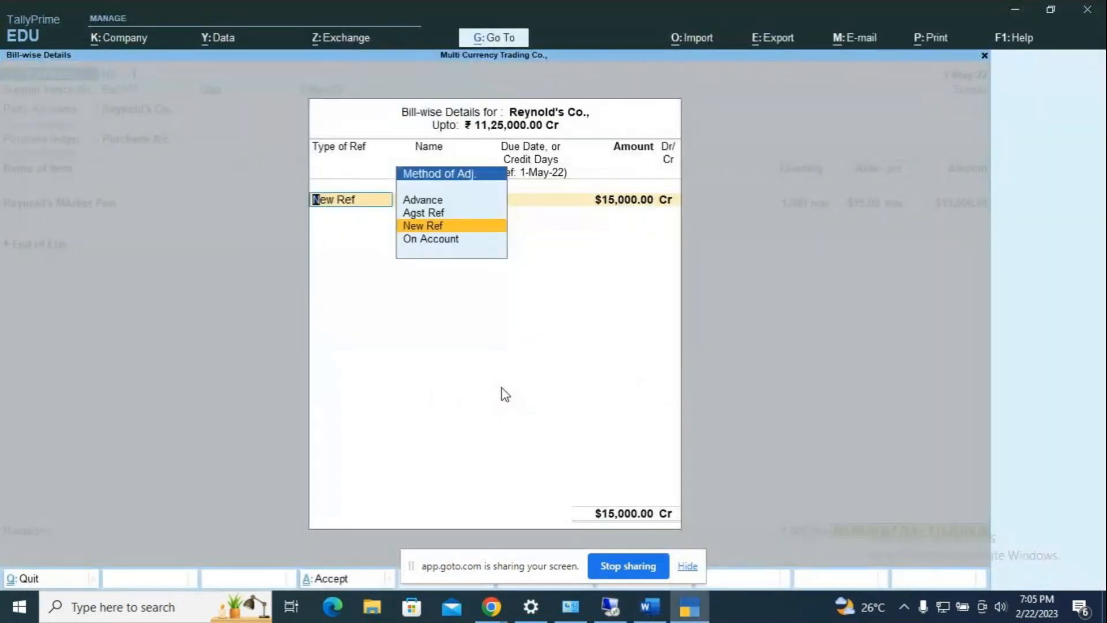
{"action": "key", "text": "Return"}
{"action": "key", "text": "Return"}
{"action": "key", "text": "Return"}
{"action": "key", "text": "Return"}
{"action": "key", "text": "Return"}
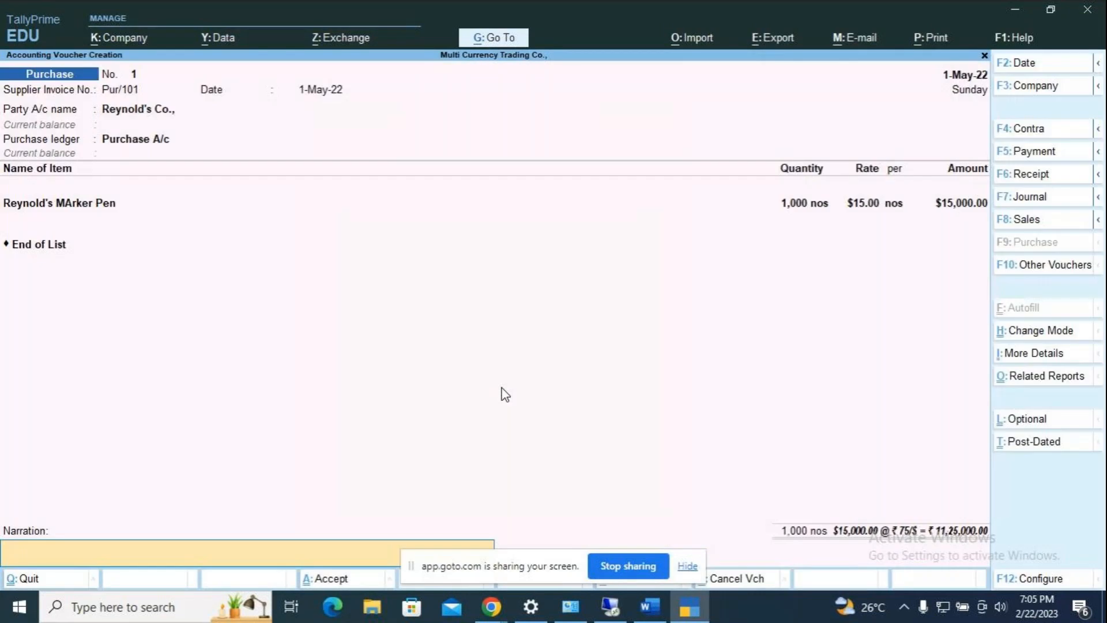
- Enter the narration "being item purchased" and save the purchase voucher
{"action": "type", "text": "being item purchased"}
{"action": "key", "text": "Return"}
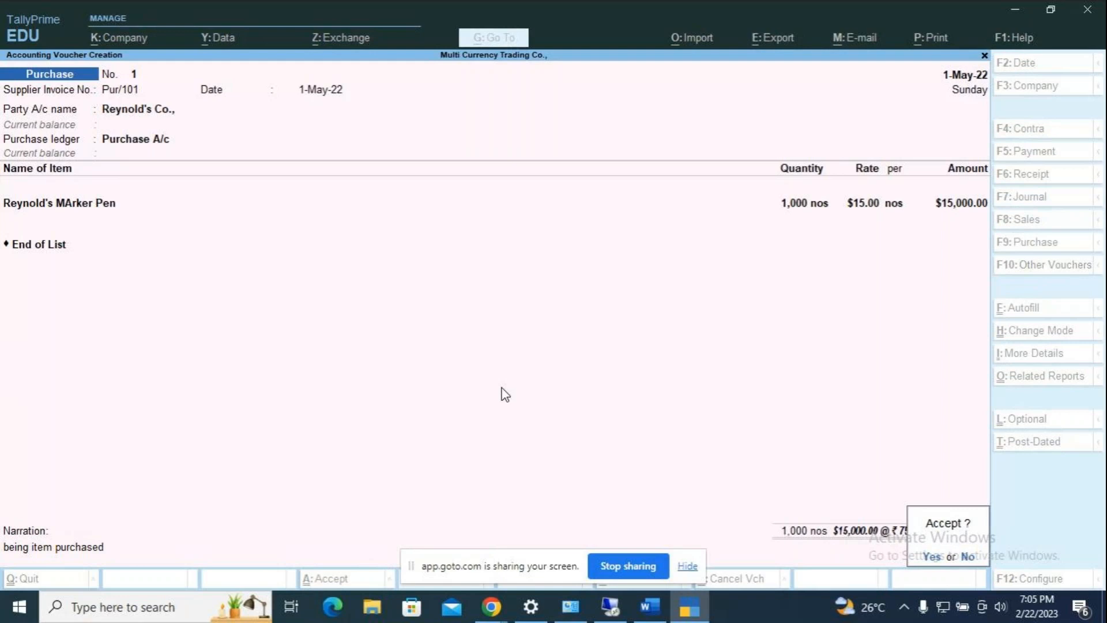
{"action": "key", "text": "Return"}
- Review the 2-May-22 payment voucher example in the Word notes and return to TallyPrime
{"action": "key", "text": "alt+Tab"}
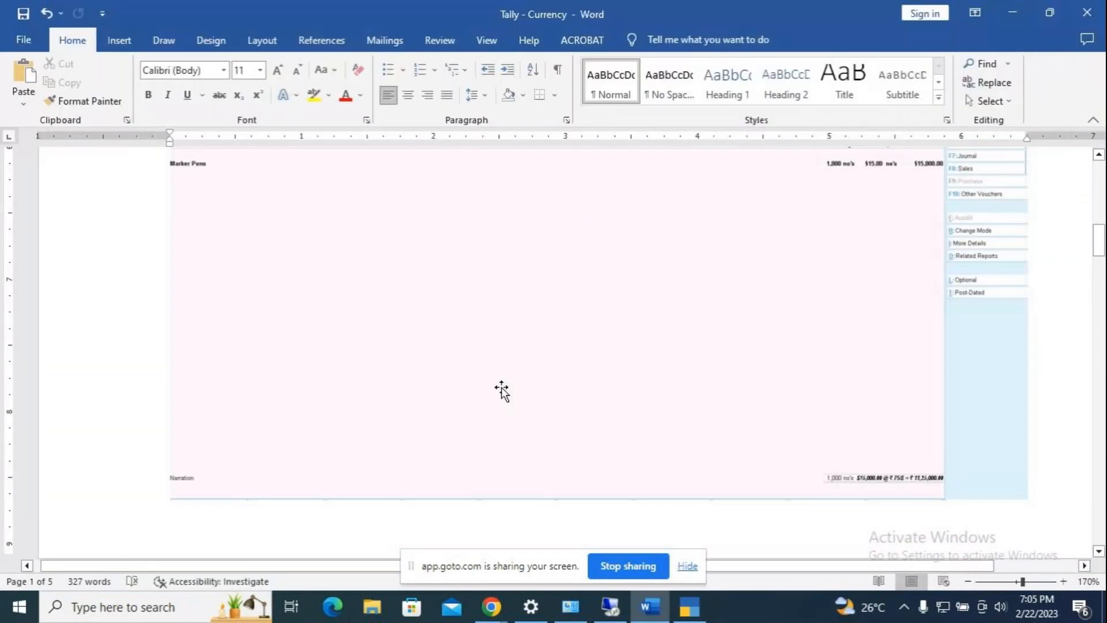
{"action": "scroll", "coordinate": [461, 395], "scroll_direction": "down", "scroll_amount": 5}
{"action": "scroll", "coordinate": [463, 397], "scroll_direction": "down", "scroll_amount": 5}
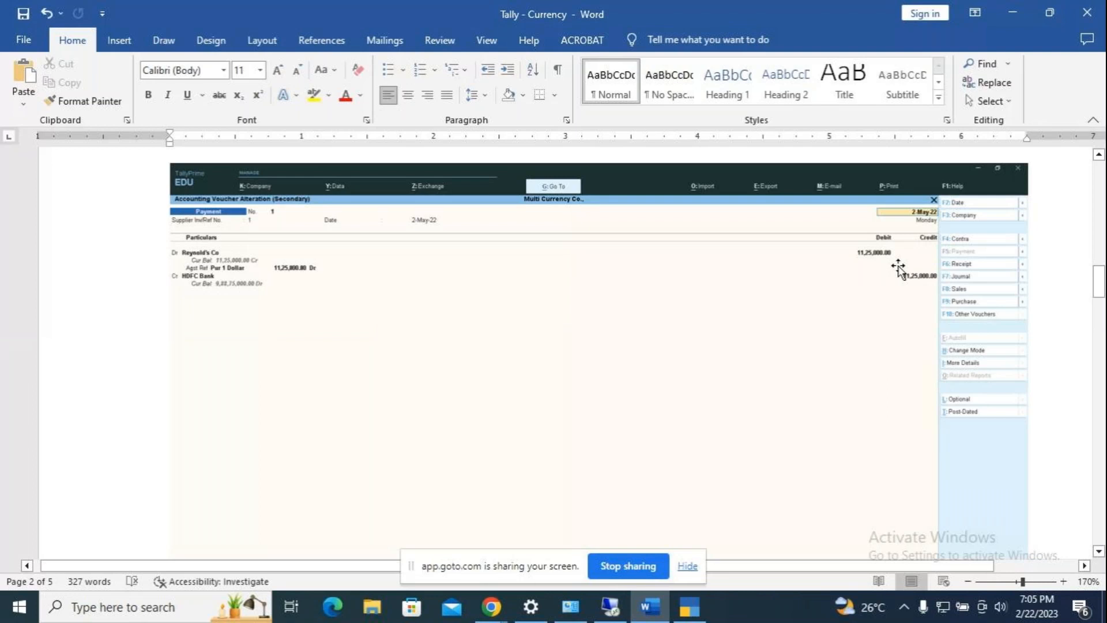
{"action": "key", "text": "alt+Tab"}
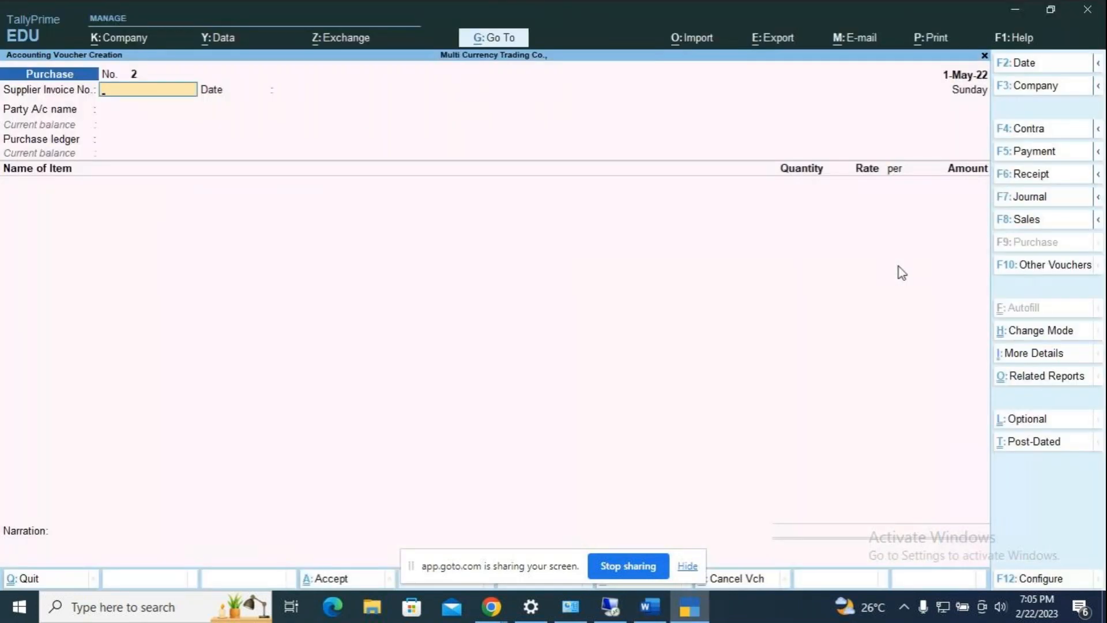
{"action": "key", "text": "F5"}
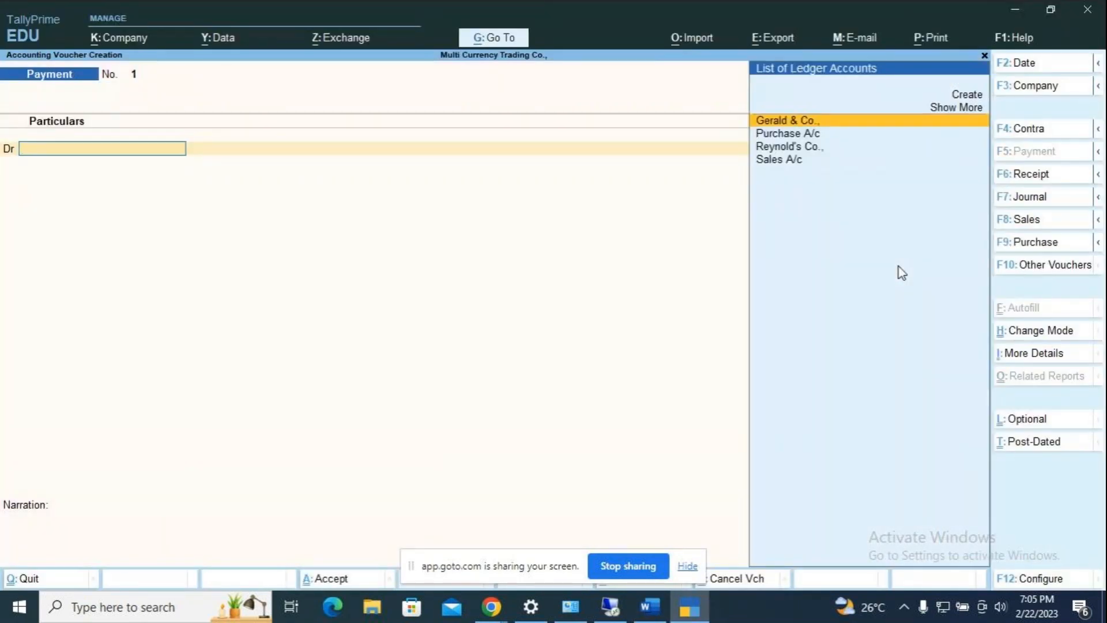
{"action": "key", "text": "F2"}
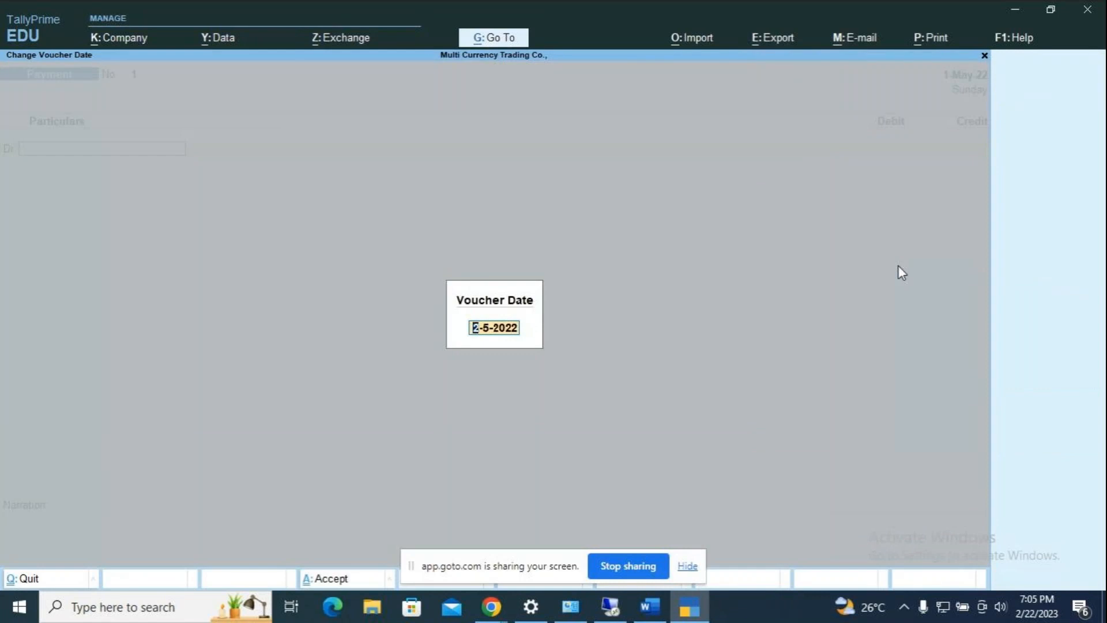
{"action": "key", "text": "Return"}
{"action": "key", "text": "Down"}
{"action": "key", "text": "Down"}
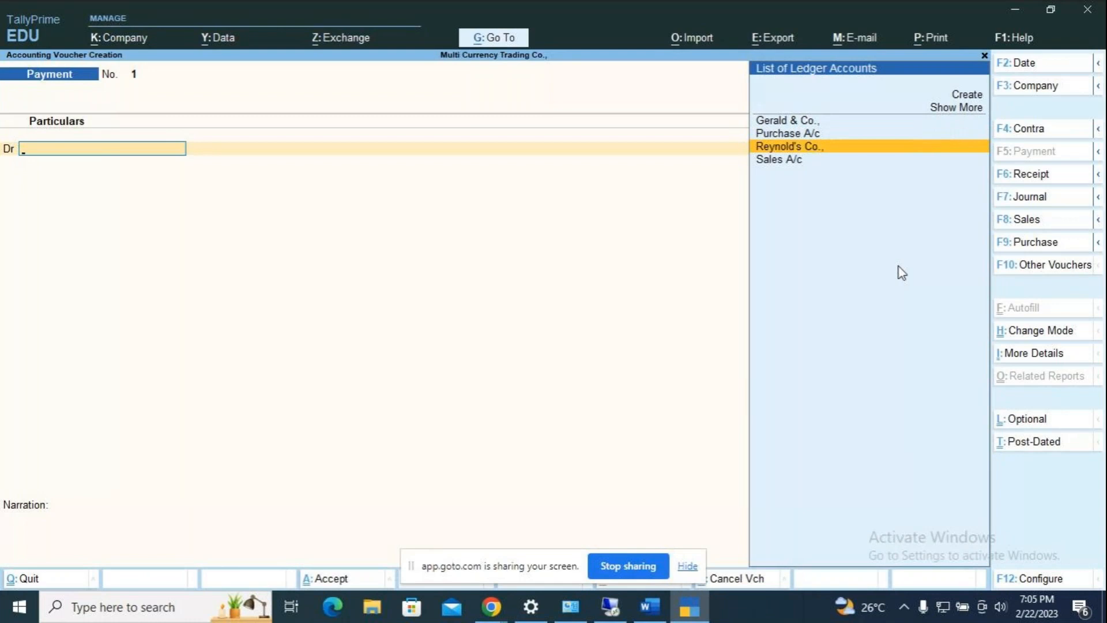
{"action": "key", "text": "Return"}
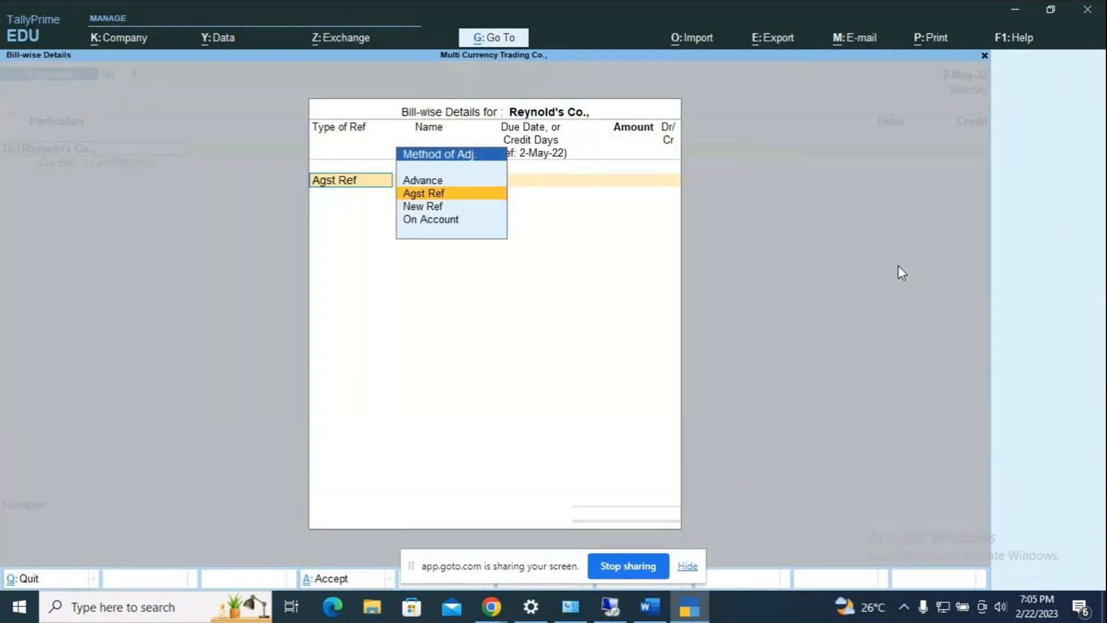
{"action": "key", "text": "Return"}
{"action": "key", "text": "Return"}
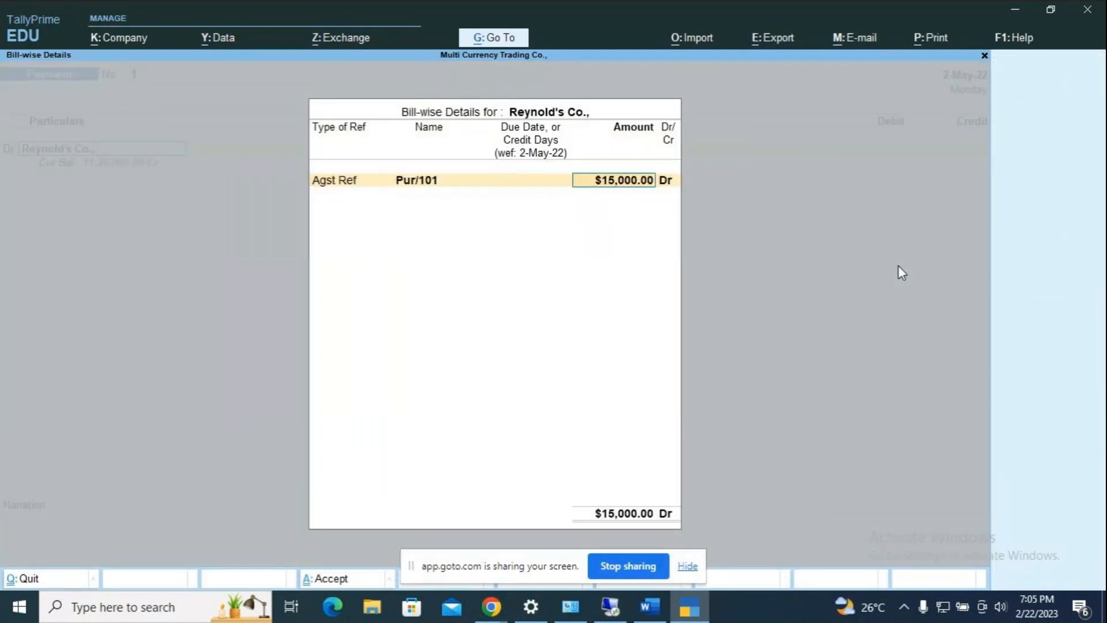
{"action": "key", "text": "Return"}
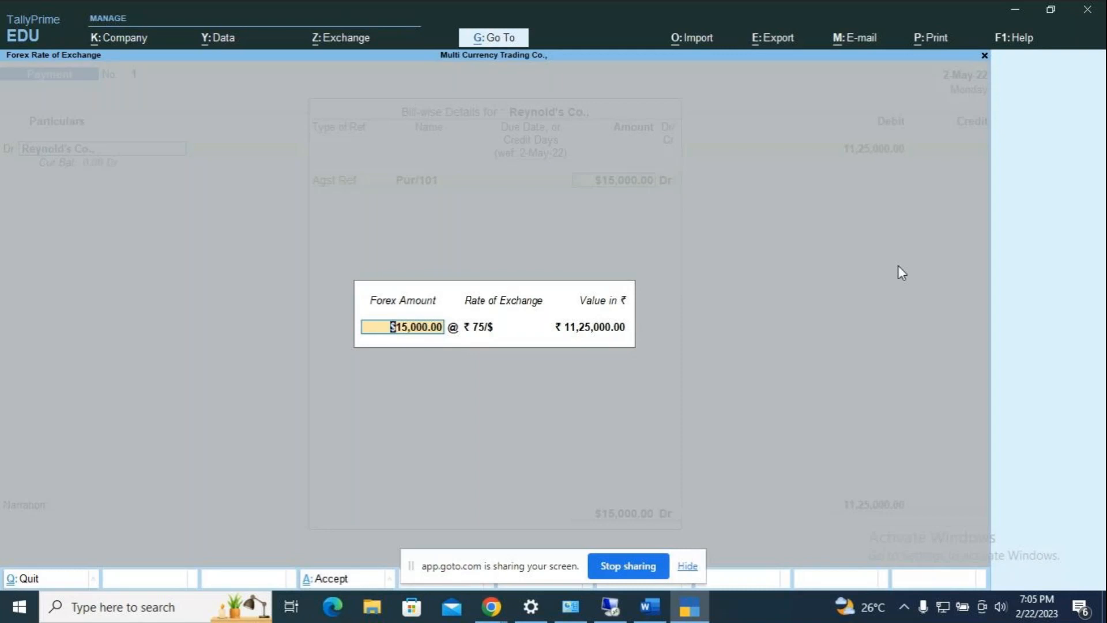
{"action": "key", "text": "Return"}
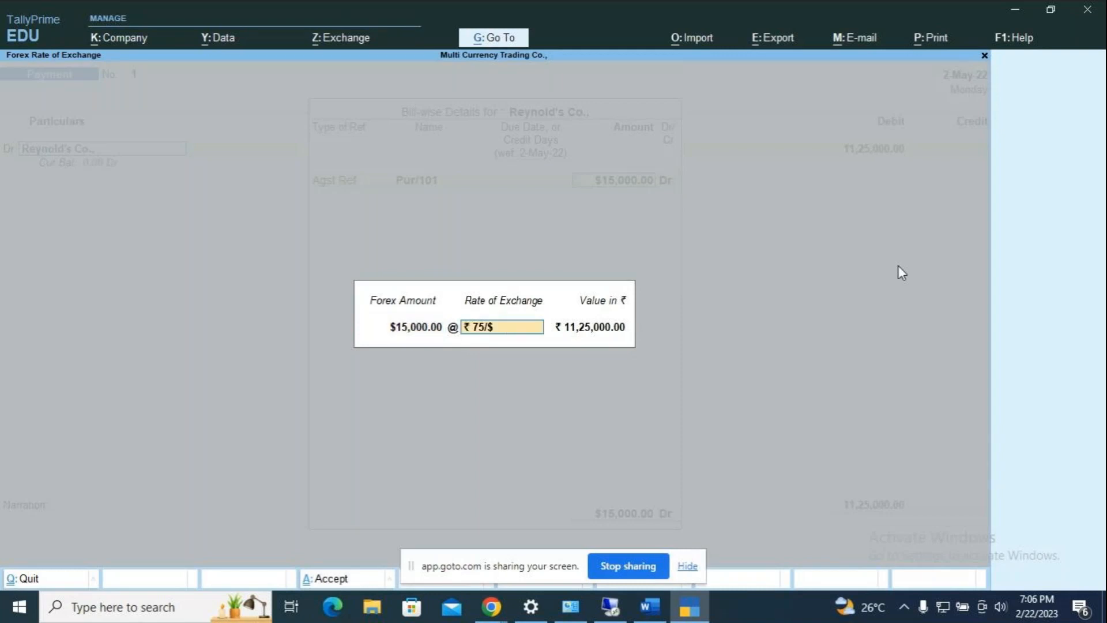
{"action": "type", "text": "76/$"}
{"action": "key", "text": "Return"}
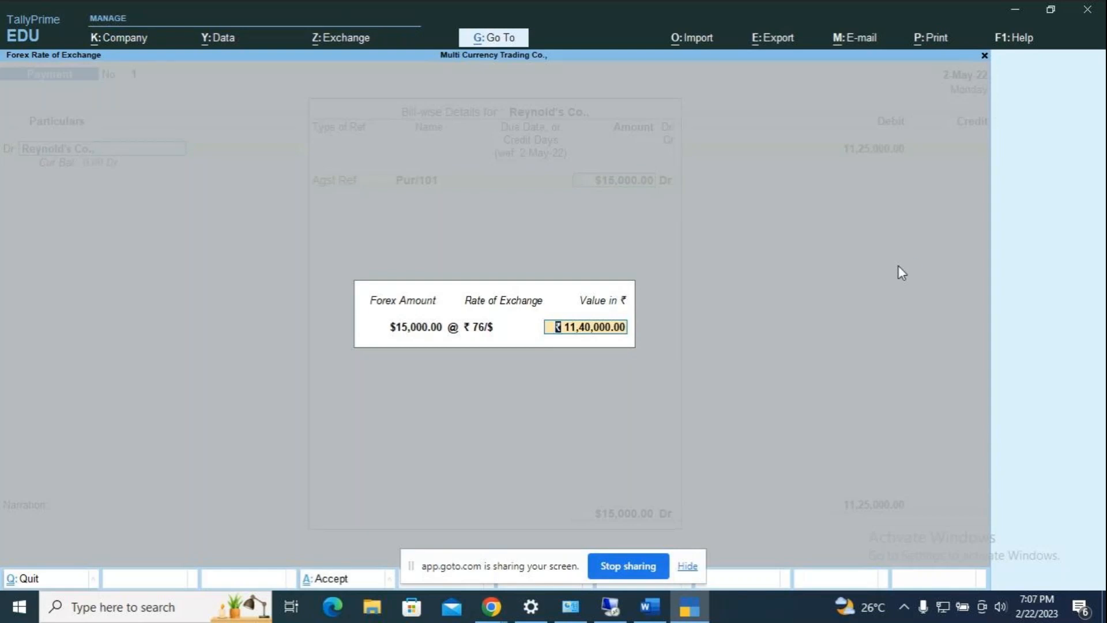
{"action": "key", "text": "Escape"}
{"action": "key", "text": "Escape"}
{"action": "key", "text": "y"}
{"action": "key", "text": "Escape"}
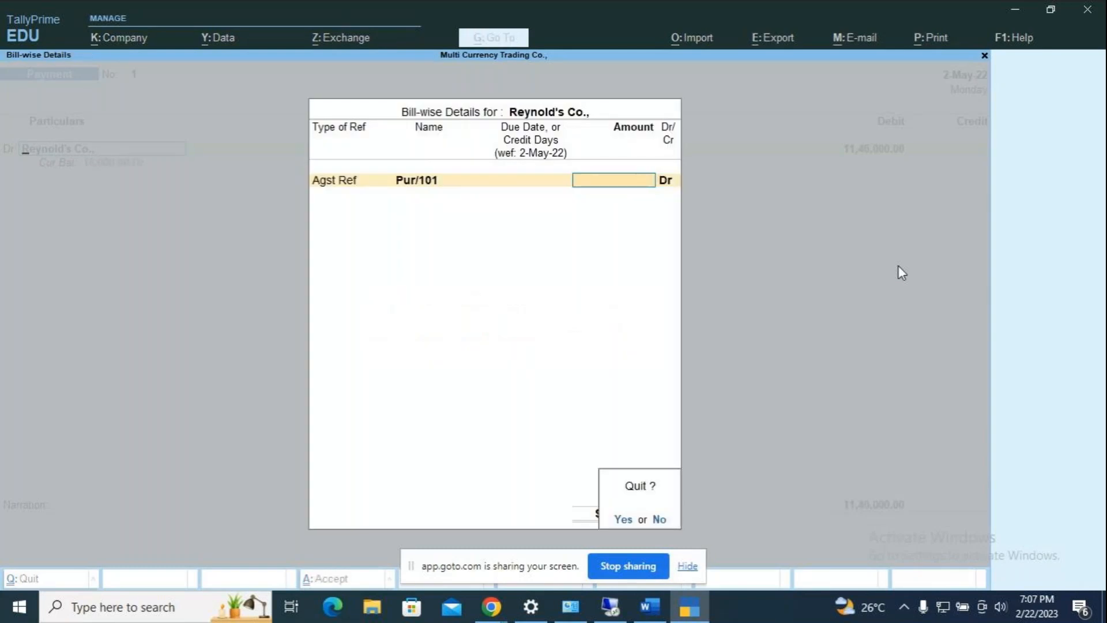
{"action": "key", "text": "y"}
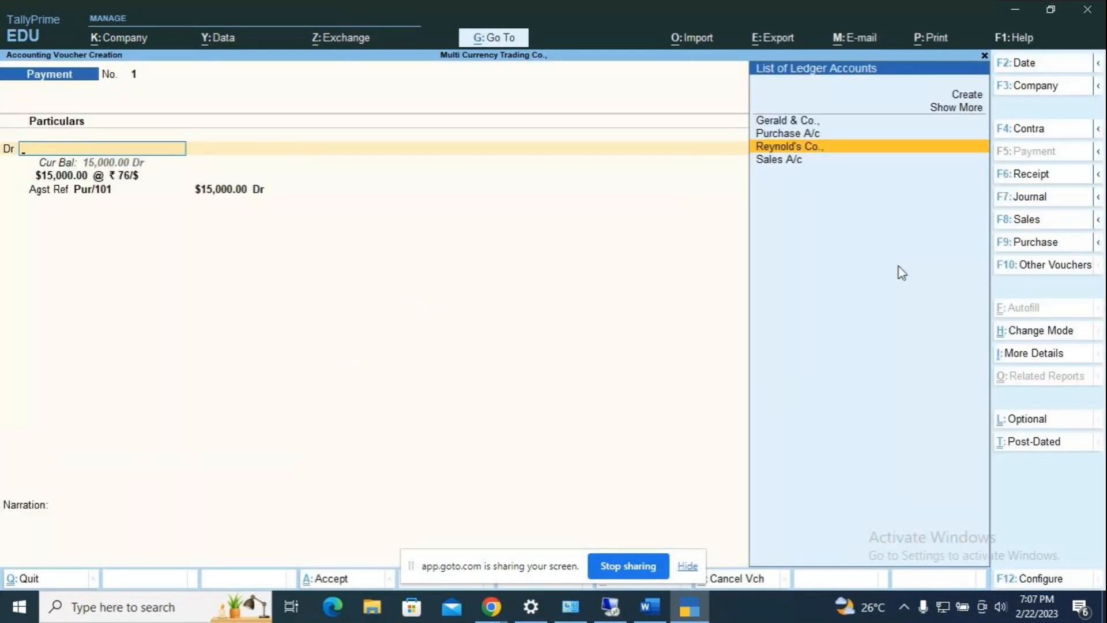
{"action": "key", "text": "Escape"}
{"action": "key", "text": "y"}
- Open the Day Book and set its period from 1-5-2022 to 1-5-2022
{"action": "key", "text": "Down"}
{"action": "key", "text": "Return"}
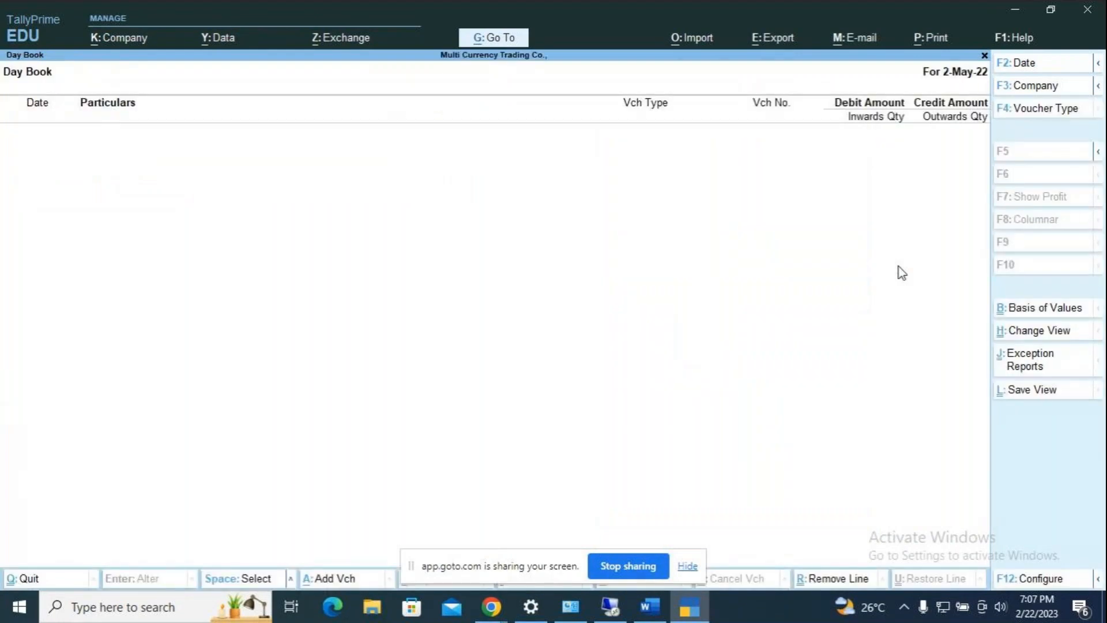
{"action": "key", "text": "F2"}
{"action": "key", "text": "BackSpace"}
{"action": "type", "text": "1.5"}
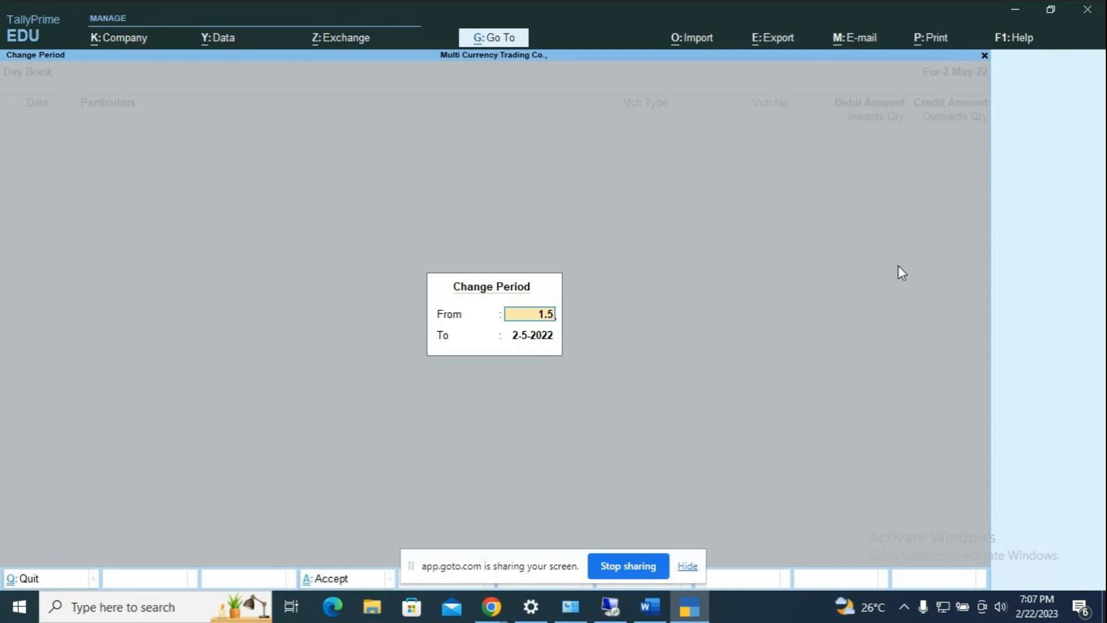
{"action": "key", "text": "Return"}
{"action": "type", "text": "1.5"}
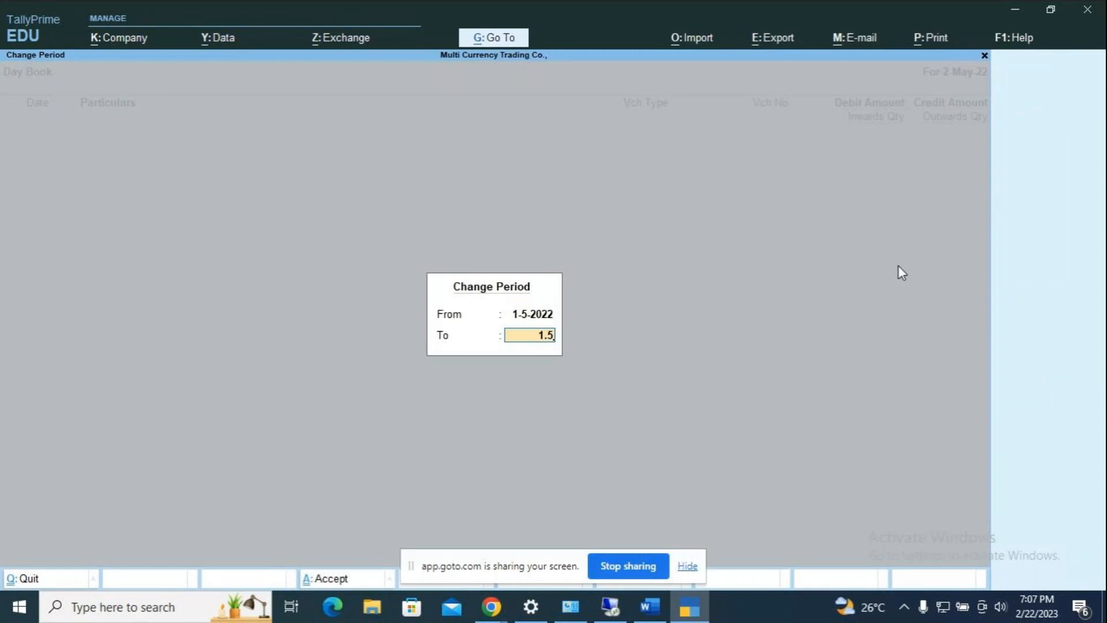
{"action": "key", "text": "Return"}
- Open the Reynold's Co. purchase voucher from the Day Book, examine its forex and Rupee totals, and close it
{"action": "key", "text": "Return"}
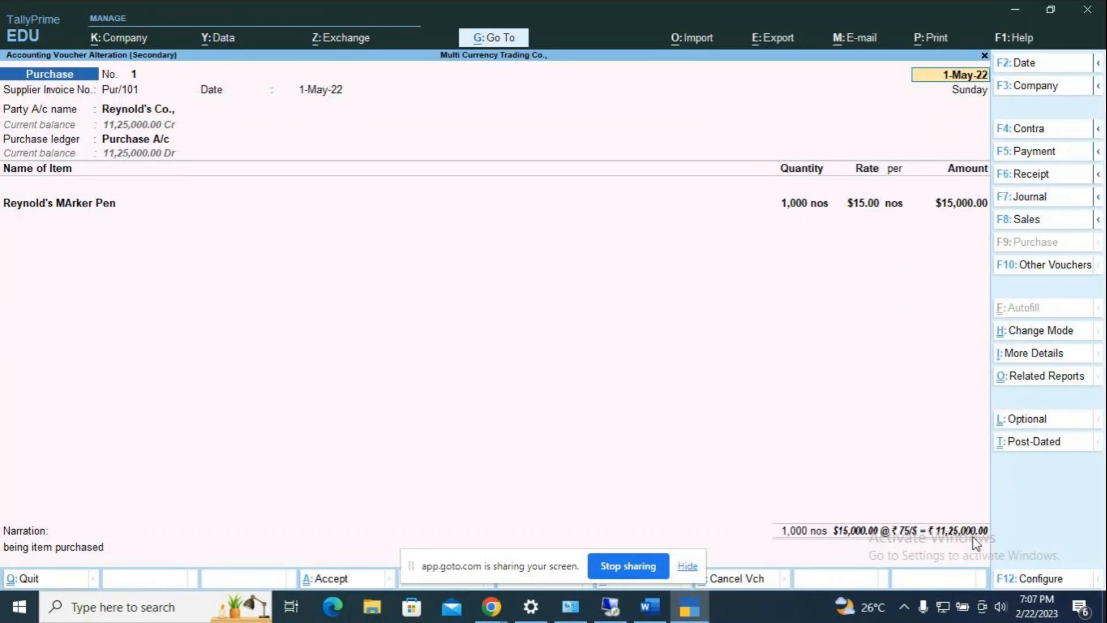
{"action": "key", "text": "BackSpace"}
{"action": "key", "text": "Escape"}
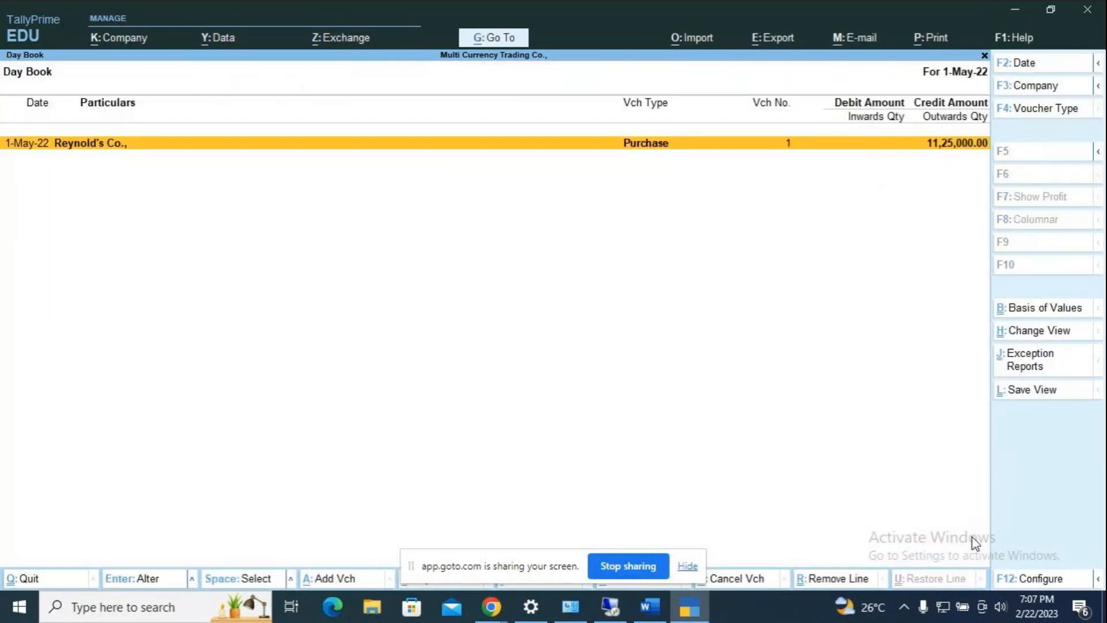
- Leave the Day Book and start a payment voucher dated 2-5-2022
{"action": "key", "text": "Escape"}
{"action": "key", "text": "Up"}
{"action": "key", "text": "Return"}
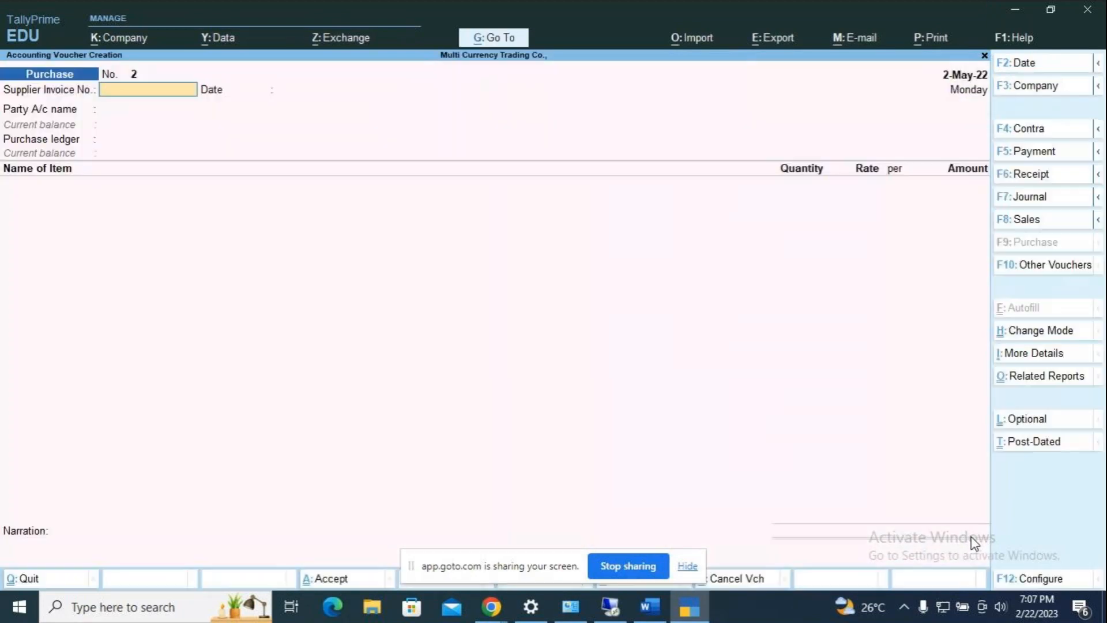
{"action": "key", "text": "F5"}
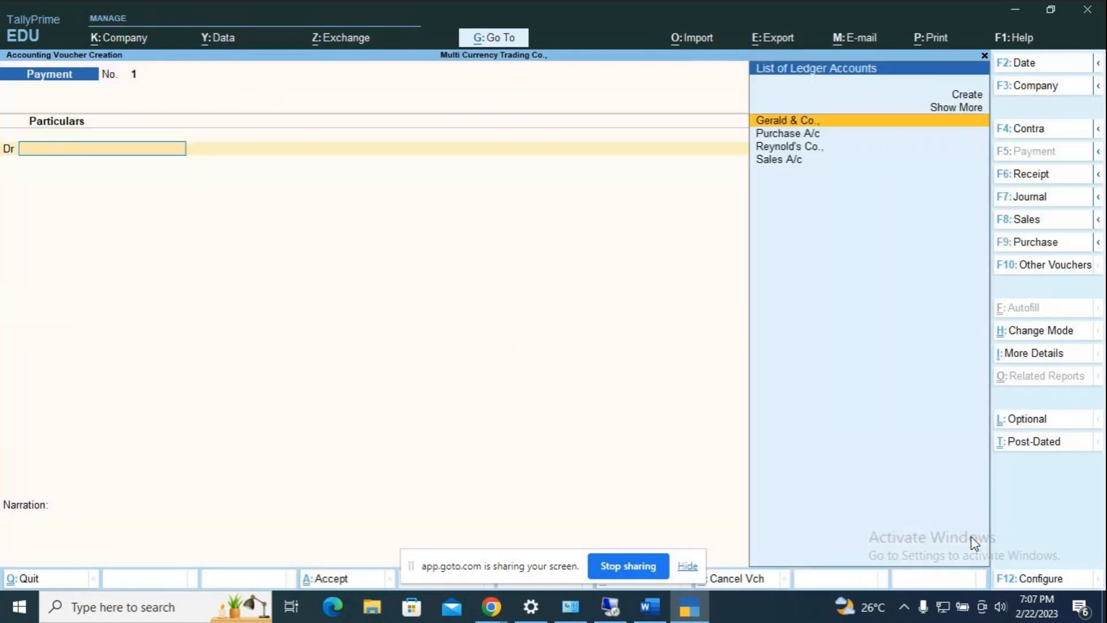
{"action": "key", "text": "F2"}
{"action": "type", "text": "2.5"}
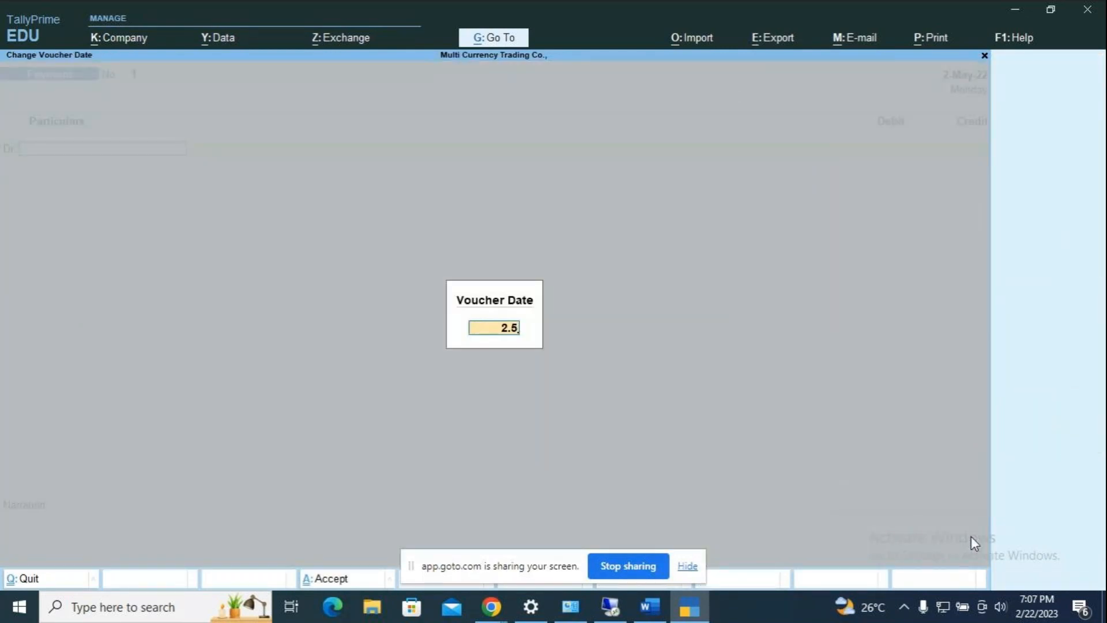
{"action": "key", "text": "Return"}
- Debit Reynold's Co. and allocate the payment as Agst Ref against the pending 1-May-22 purchase bill
{"action": "key", "text": "Down"}
{"action": "key", "text": "Down"}
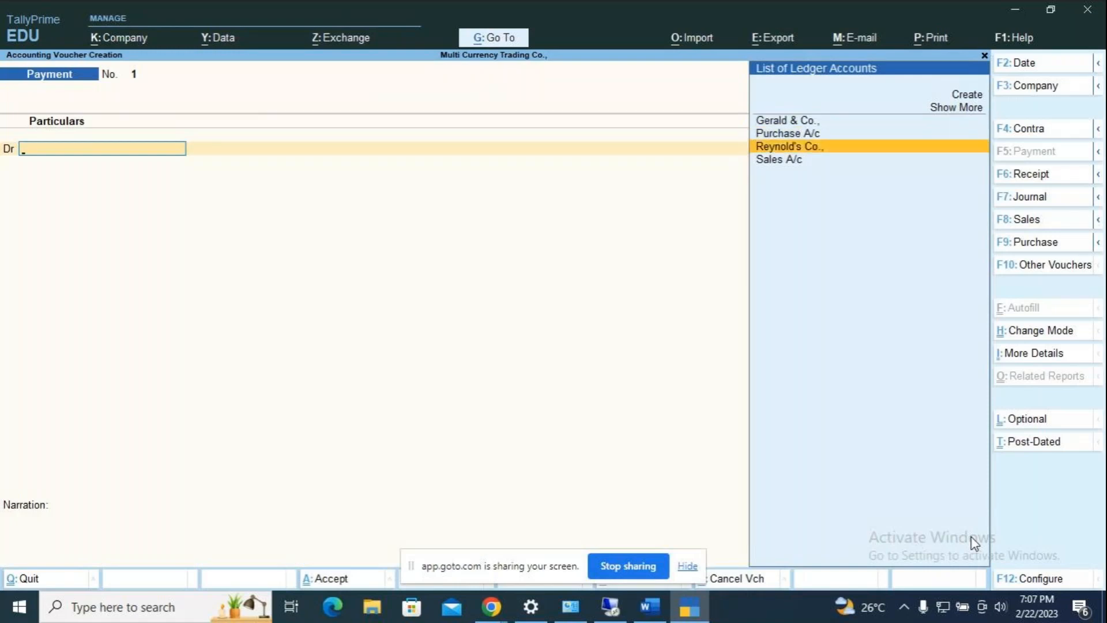
{"action": "key", "text": "Return"}
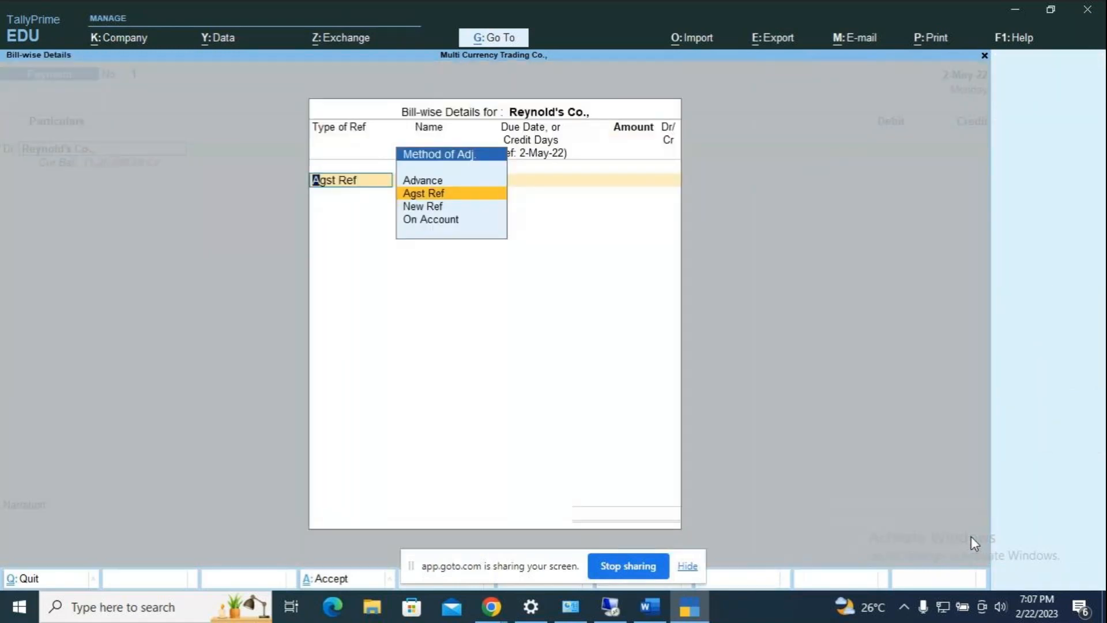
{"action": "key", "text": "Return"}
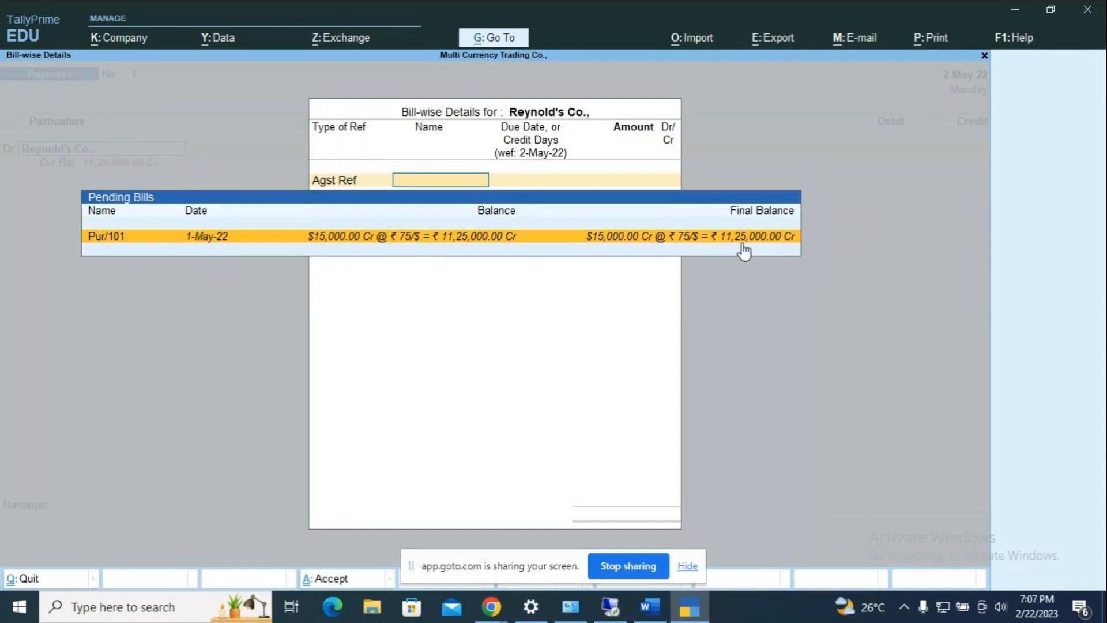
{"action": "left_click", "coordinate": [668, 239]}
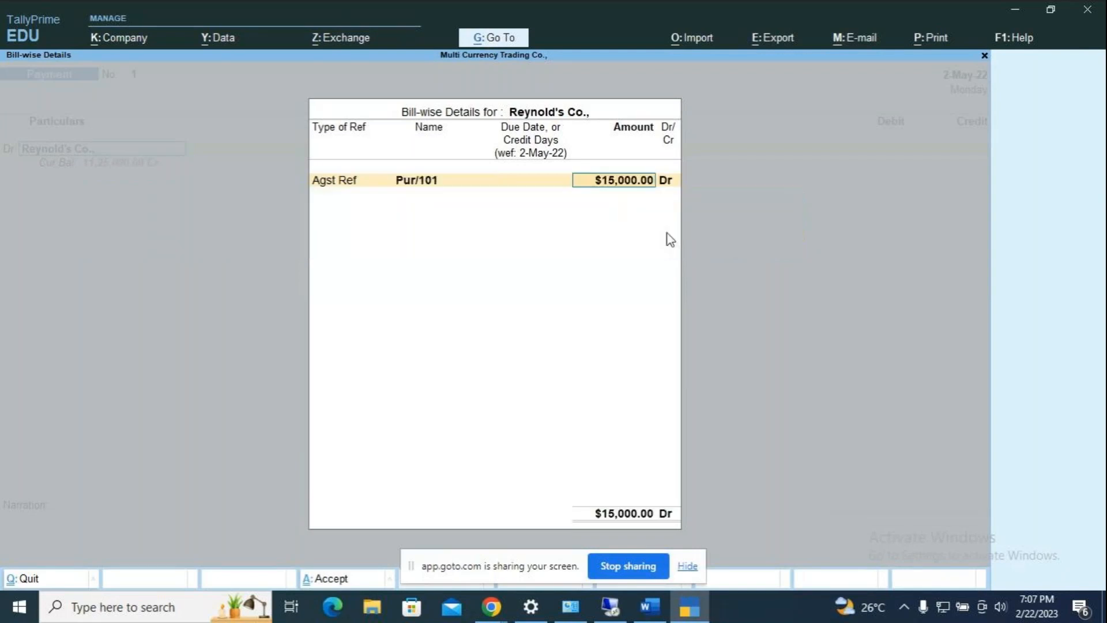
- Keep the forex amount of $15,000, set its rate of exchange to 76/$, and accept the Dr bill allocation
{"action": "key", "text": "Return"}
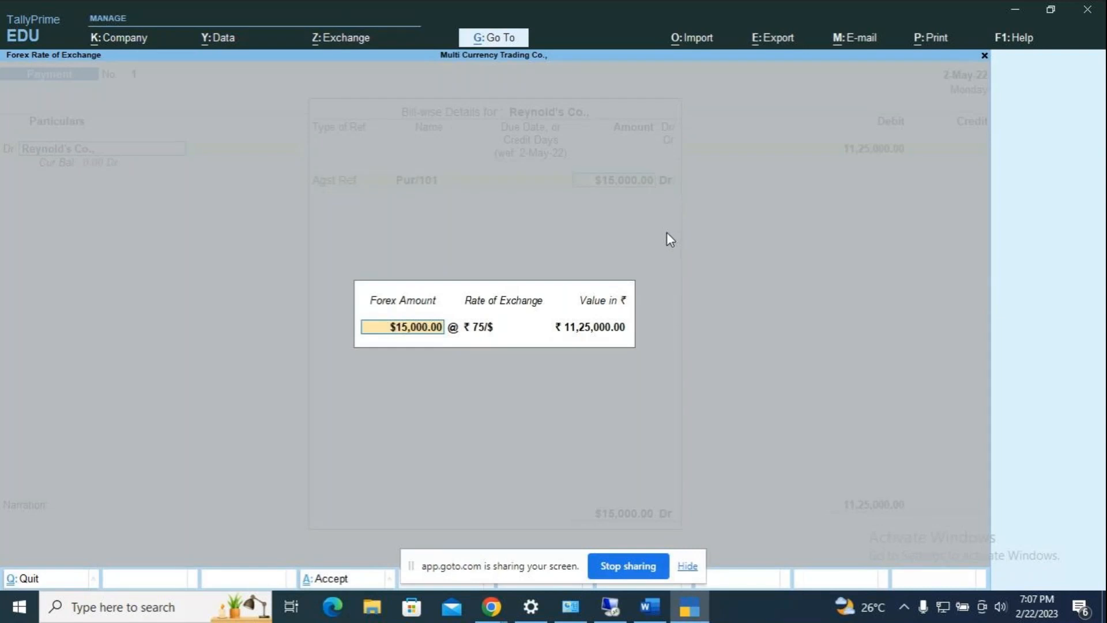
{"action": "key", "text": "Return"}
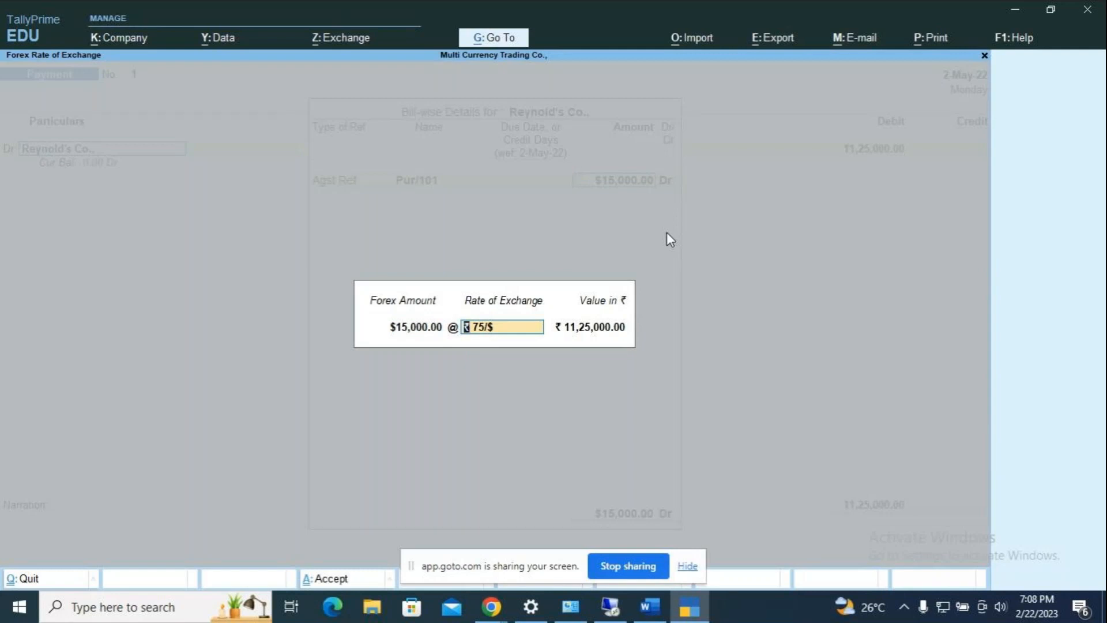
{"action": "type", "text": "76/$"}
{"action": "key", "text": "Return"}
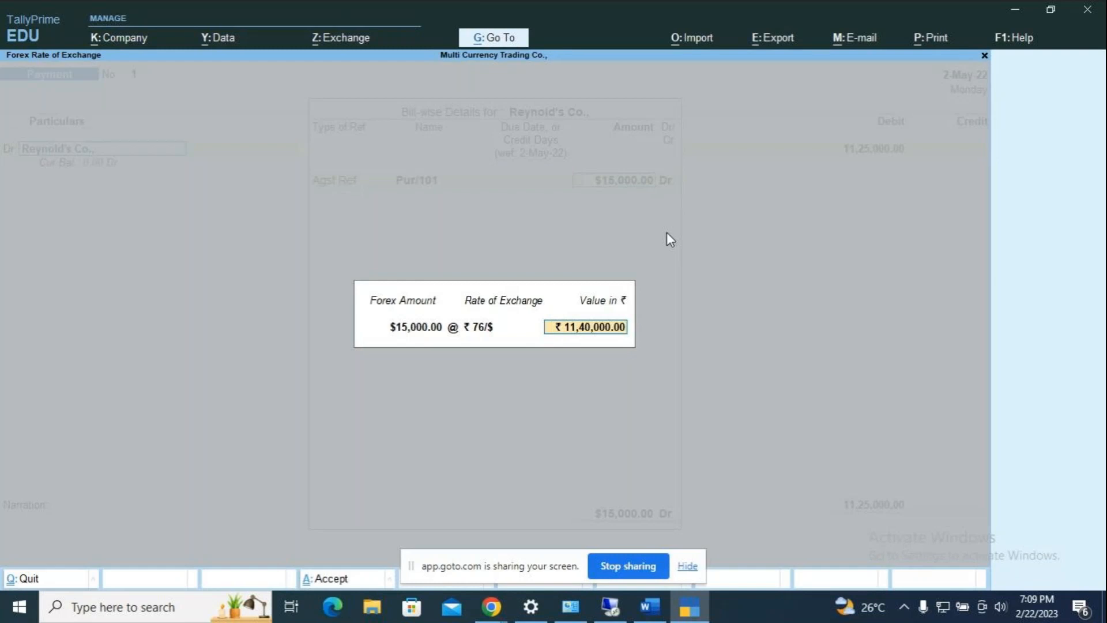
{"action": "key", "text": "Return"}
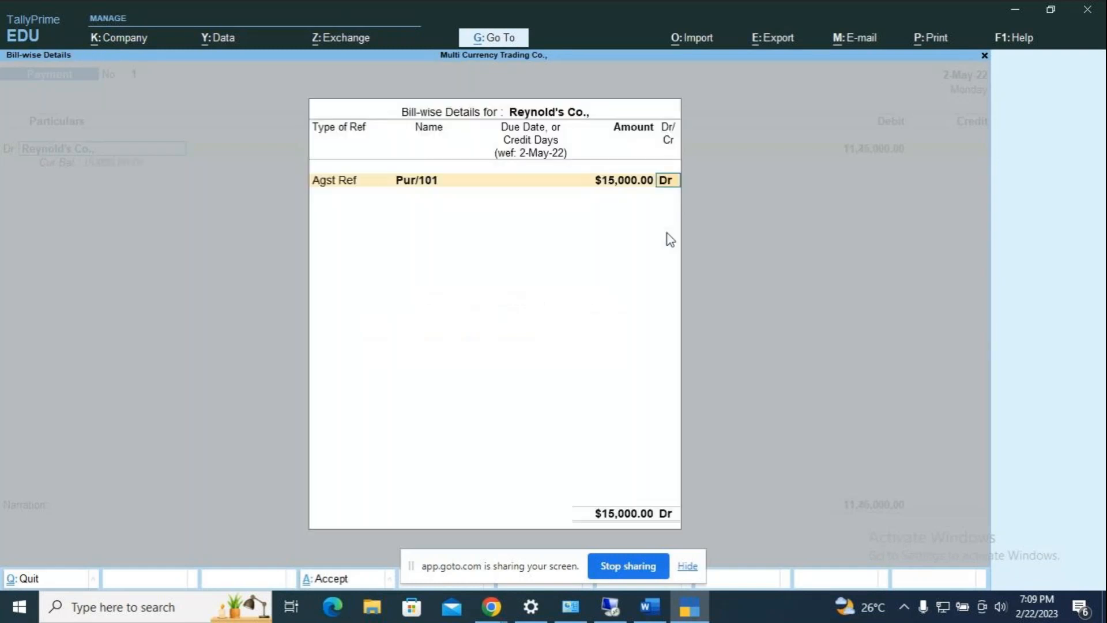
{"action": "key", "text": "Return"}
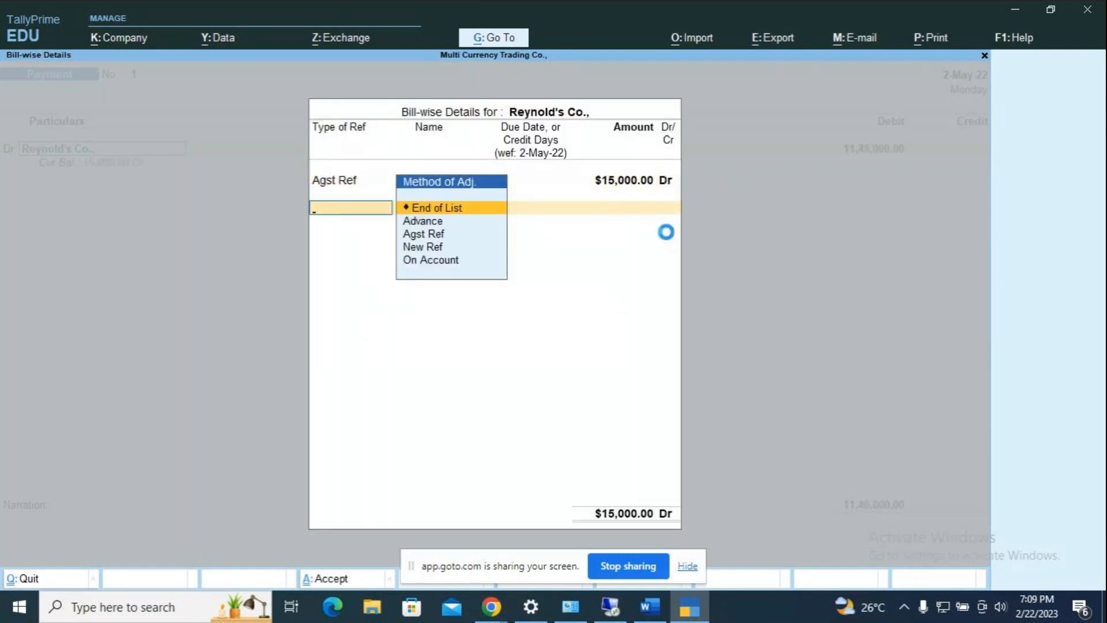
- Finish the bill-wise details and create an HDFC Bank ledger under Bank Accounts as the payment's credit account
{"action": "key", "text": "Return"}
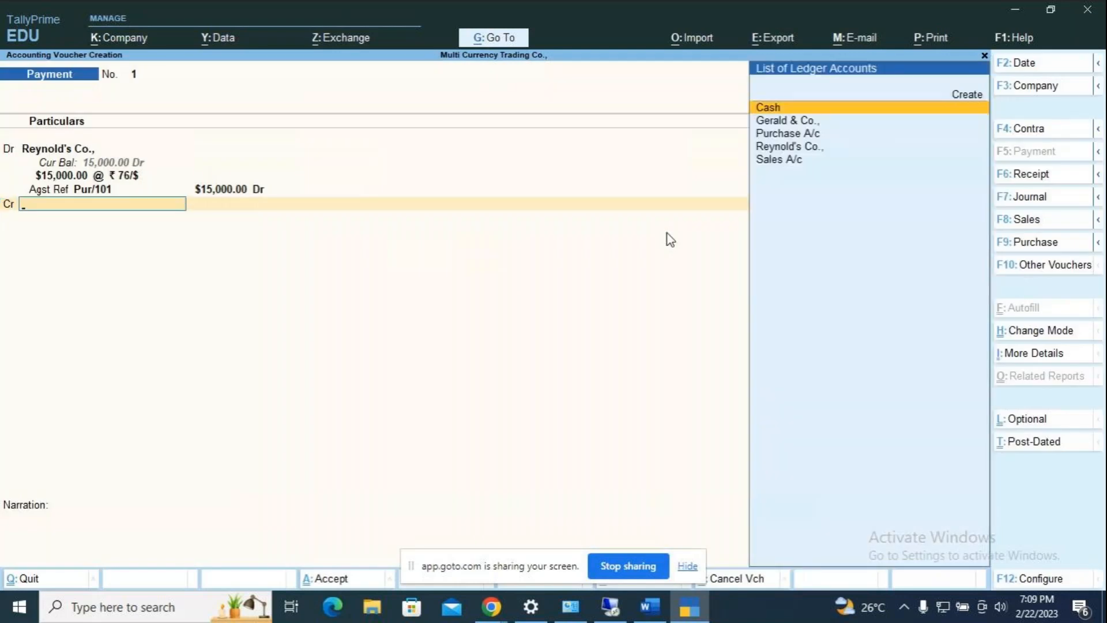
{"action": "key", "text": "alt"}
{"action": "key", "text": "alt+c"}
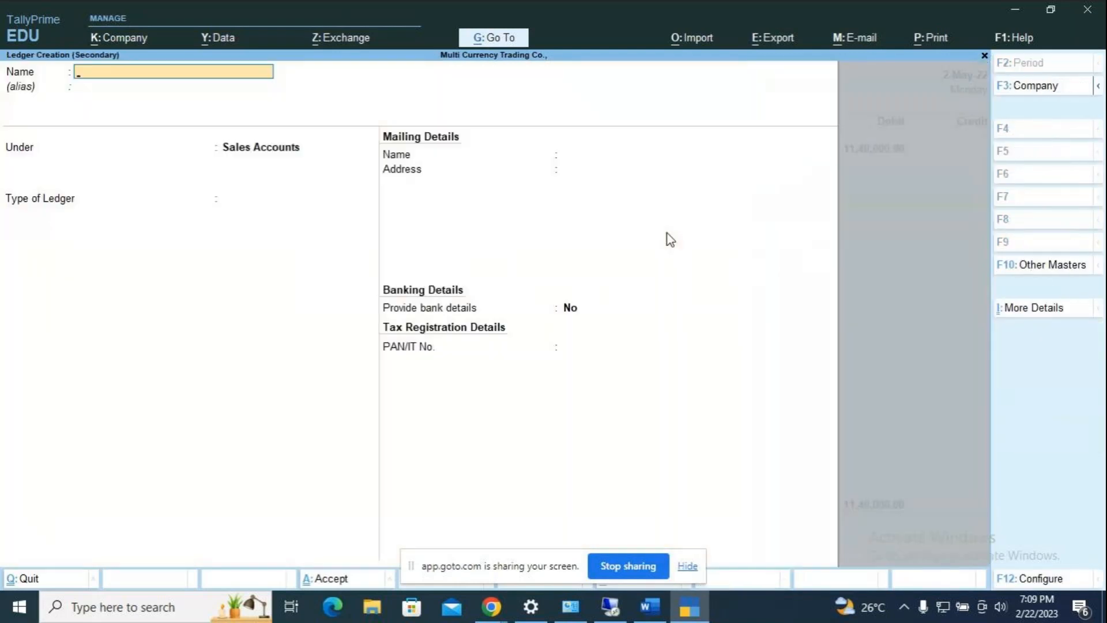
{"action": "type", "text": "HDFC Bank"}
{"action": "key", "text": "Return"}
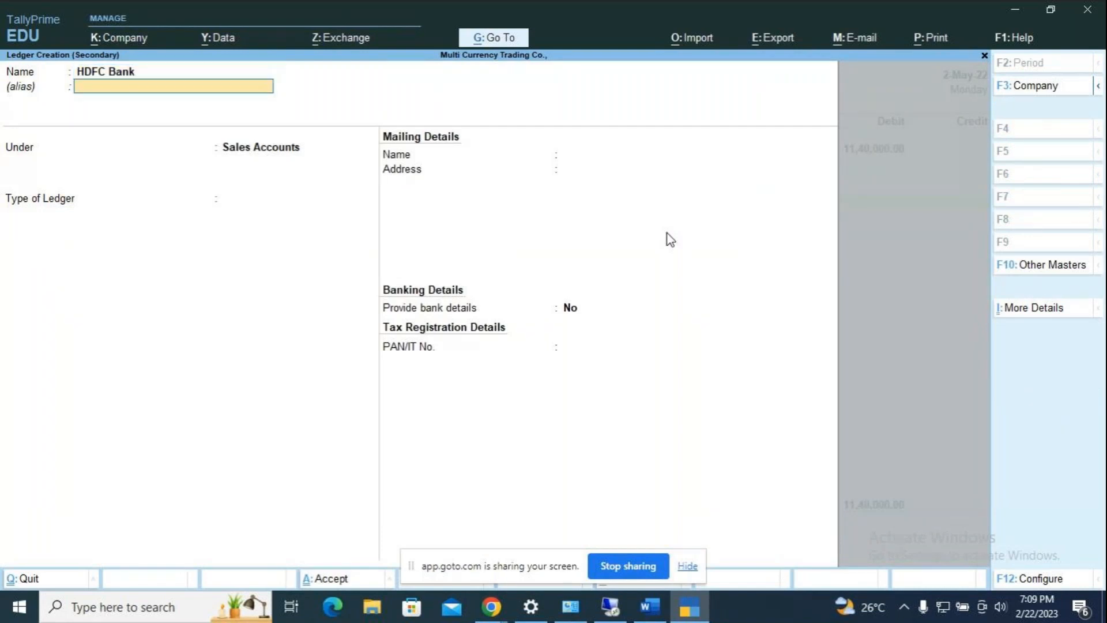
{"action": "key", "text": "Return"}
{"action": "type", "text": "Ba"}
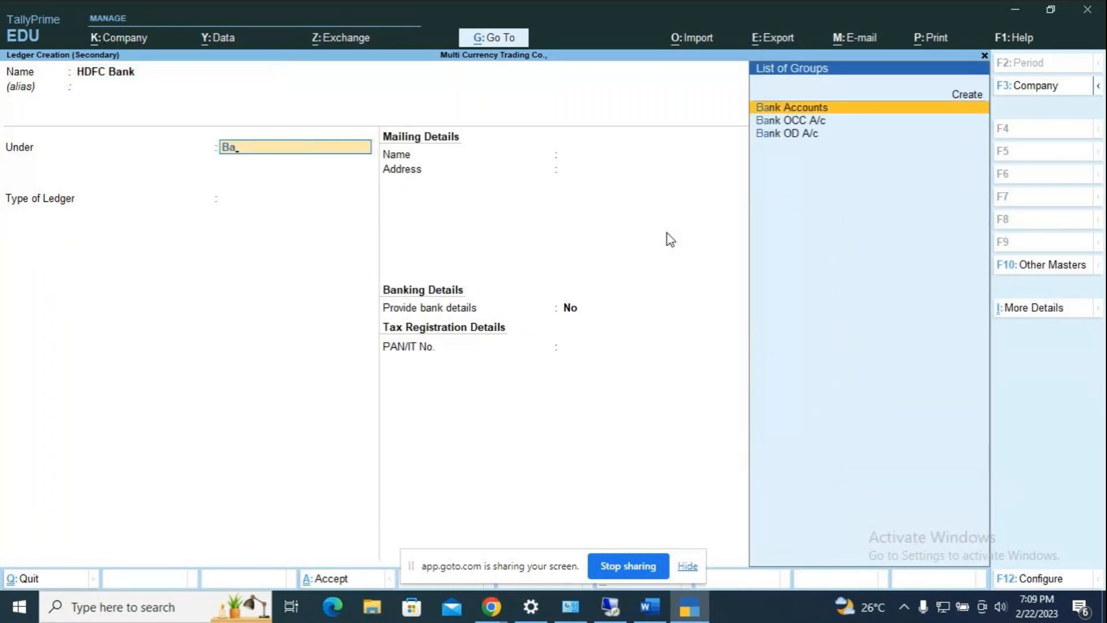
{"action": "key", "text": "Return"}
{"action": "key", "text": "ctrl"}
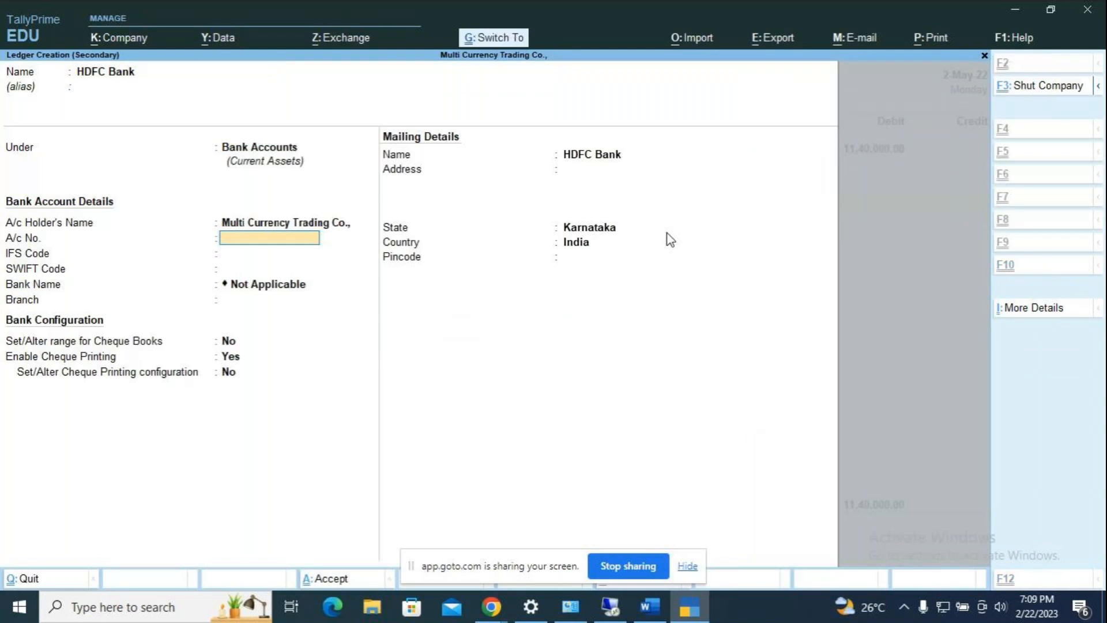
{"action": "key", "text": "ctrl+a"}
- Alter the HDFC Bank ledger from the voucher, giving it an opening balance of 1,00,00,000, and save it
{"action": "key", "text": "shift+Tab"}
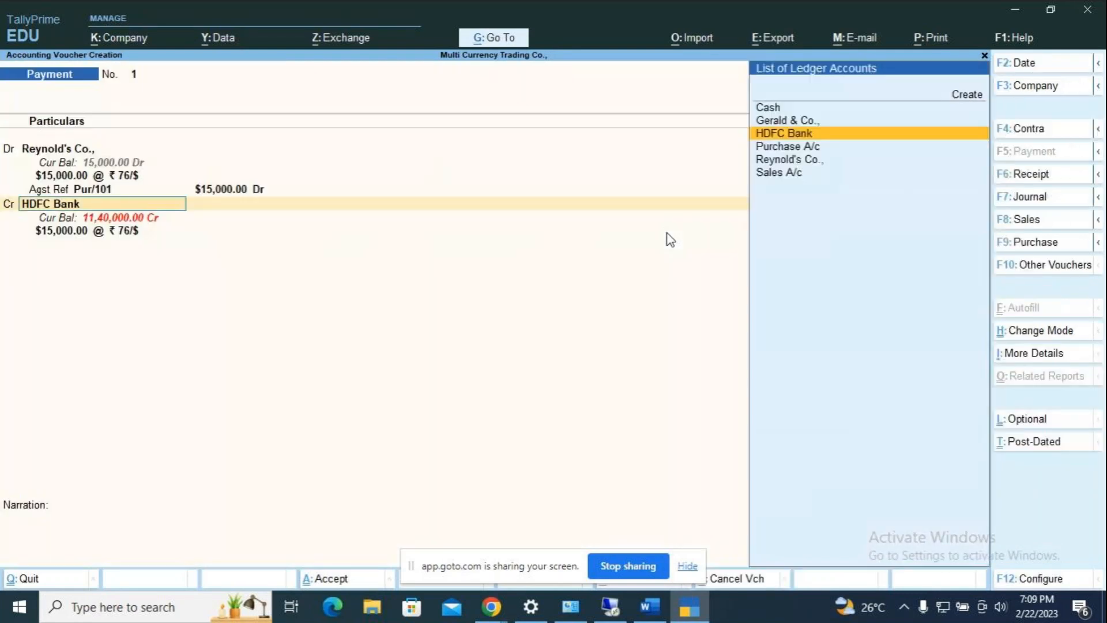
{"action": "key", "text": "ctrl"}
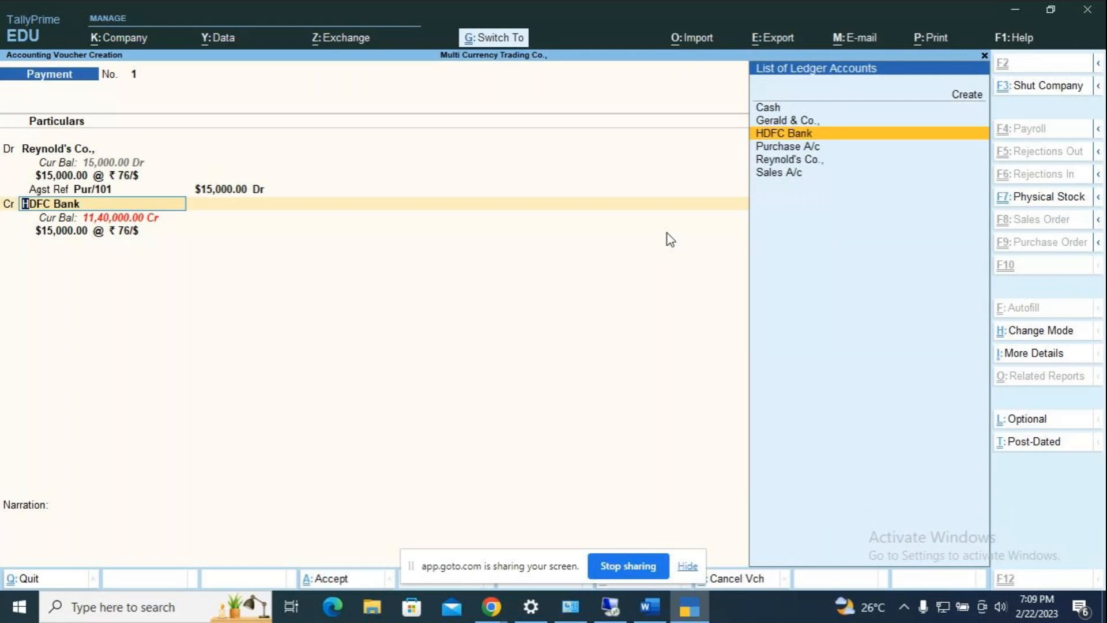
{"action": "key", "text": "ctrl+Return"}
{"action": "key", "text": "Return"}
{"action": "key", "text": "Return"}
{"action": "key", "text": "Return"}
{"action": "key", "text": "Return"}
{"action": "key", "text": "Return"}
{"action": "key", "text": "Return"}
{"action": "key", "text": "Return"}
{"action": "key", "text": "Return"}
{"action": "key", "text": "Return"}
{"action": "key", "text": "Return"}
{"action": "key", "text": "Return"}
{"action": "key", "text": "Return"}
{"action": "key", "text": "Return"}
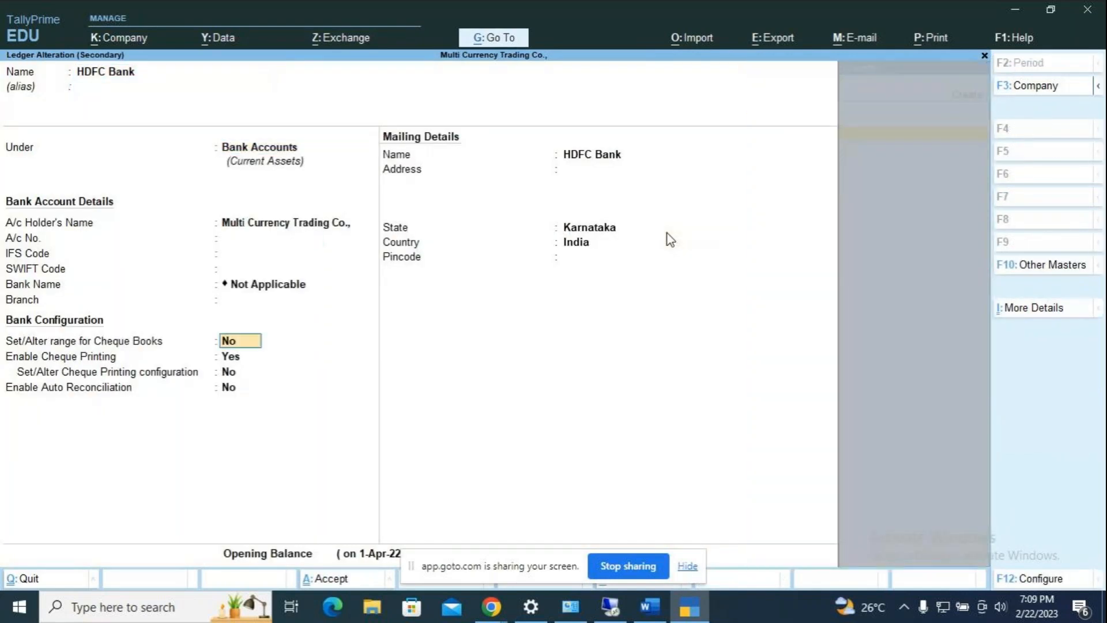
{"action": "key", "text": "Return"}
{"action": "key", "text": "Return"}
{"action": "key", "text": "Return"}
{"action": "key", "text": "Return"}
{"action": "key", "text": "Return"}
{"action": "key", "text": "Return"}
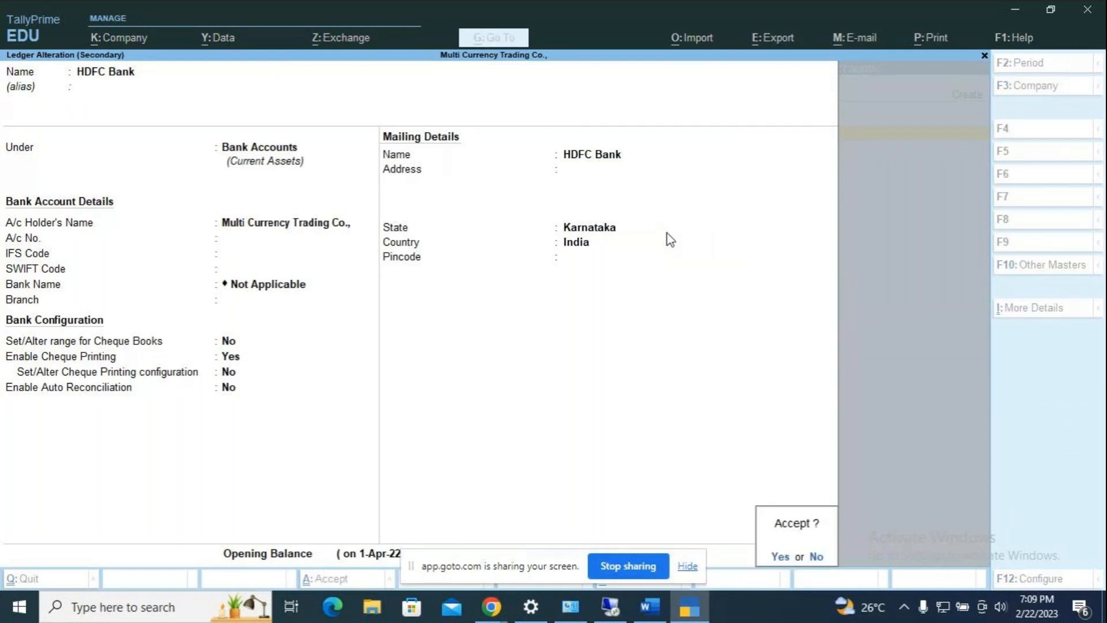
{"action": "key", "text": "Return"}
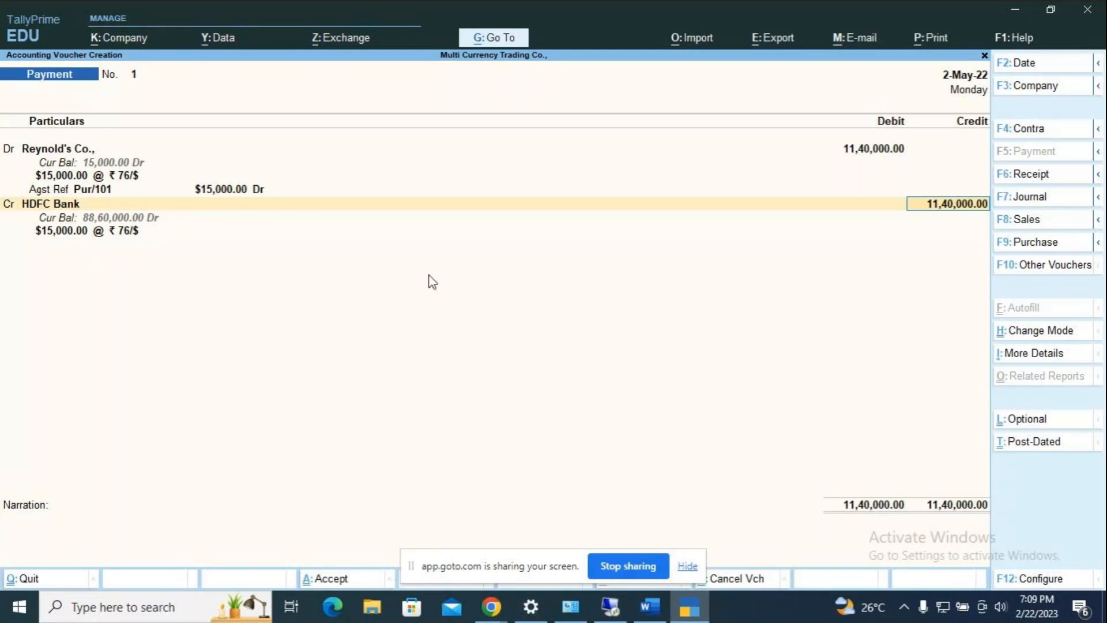
- Credit HDFC Bank with $15,000 at ₹76/$ and allocate it as a cheque with instrument number 896352, dated 2-May-22
{"action": "key", "text": "Return"}
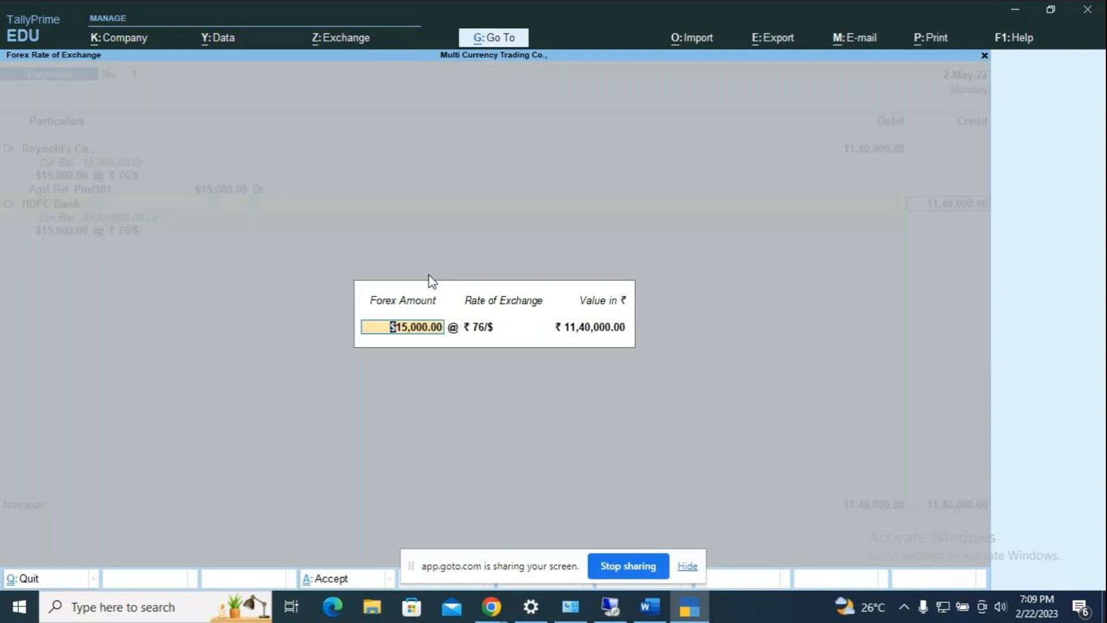
{"action": "key", "text": "Return"}
{"action": "key", "text": "Return"}
{"action": "key", "text": "Return"}
{"action": "key", "text": "Return"}
{"action": "key", "text": "Return"}
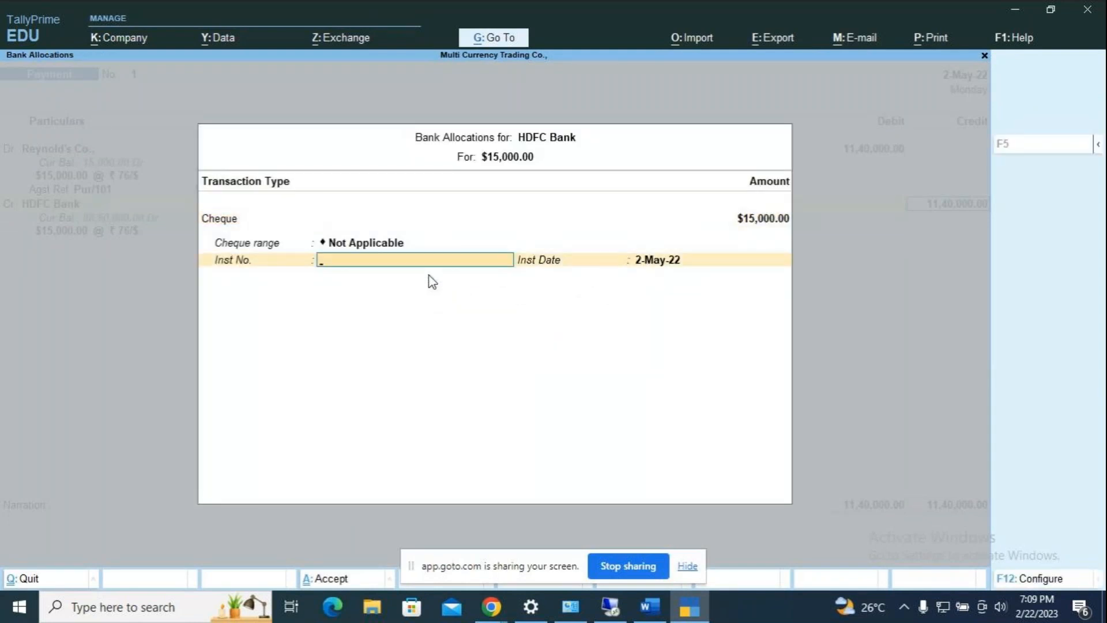
{"action": "type", "text": "896352"}
{"action": "key", "text": "Return"}
{"action": "key", "text": "Return"}
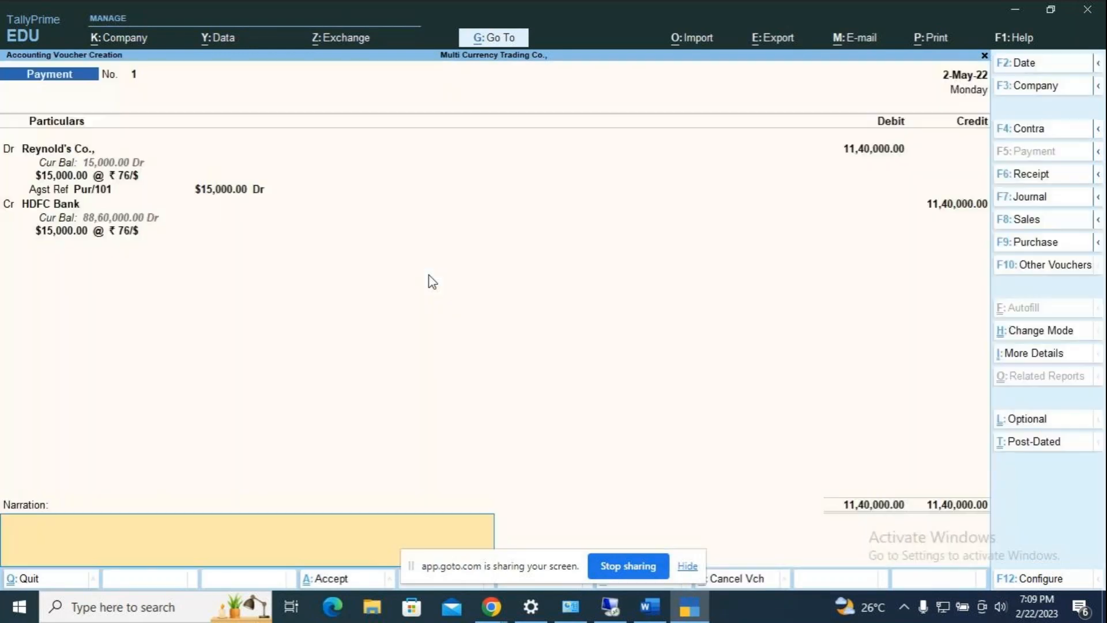
- Add the narration "being amount paid by cheque to Reynold's co" and save the payment voucher
{"action": "type", "text": "being amount paid"}
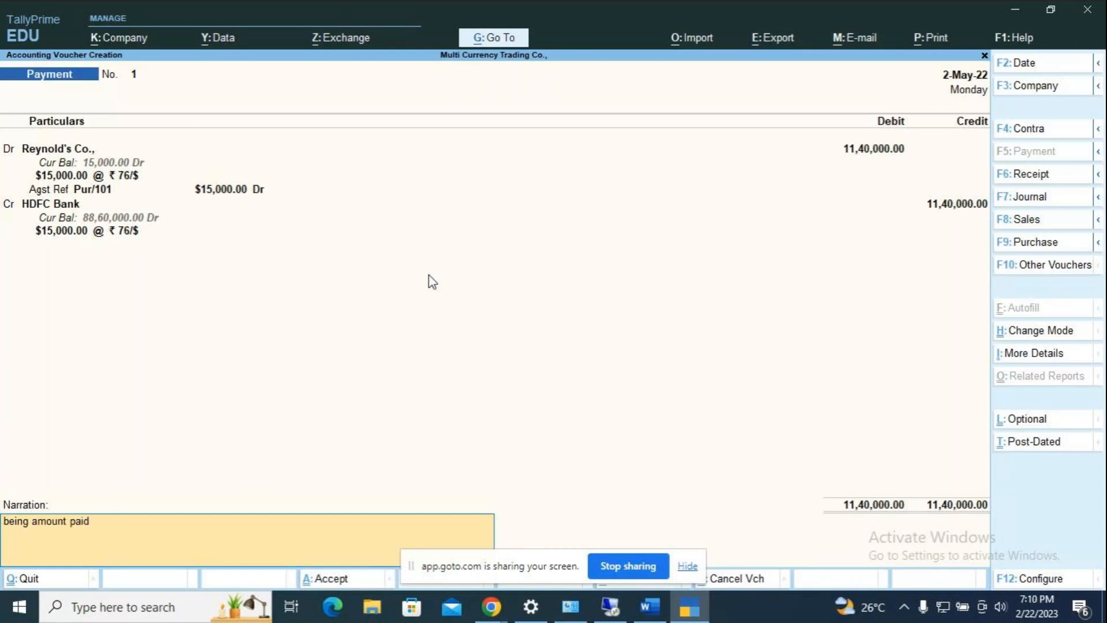
{"action": "type", "text": " by cheque to Reynold's co."}
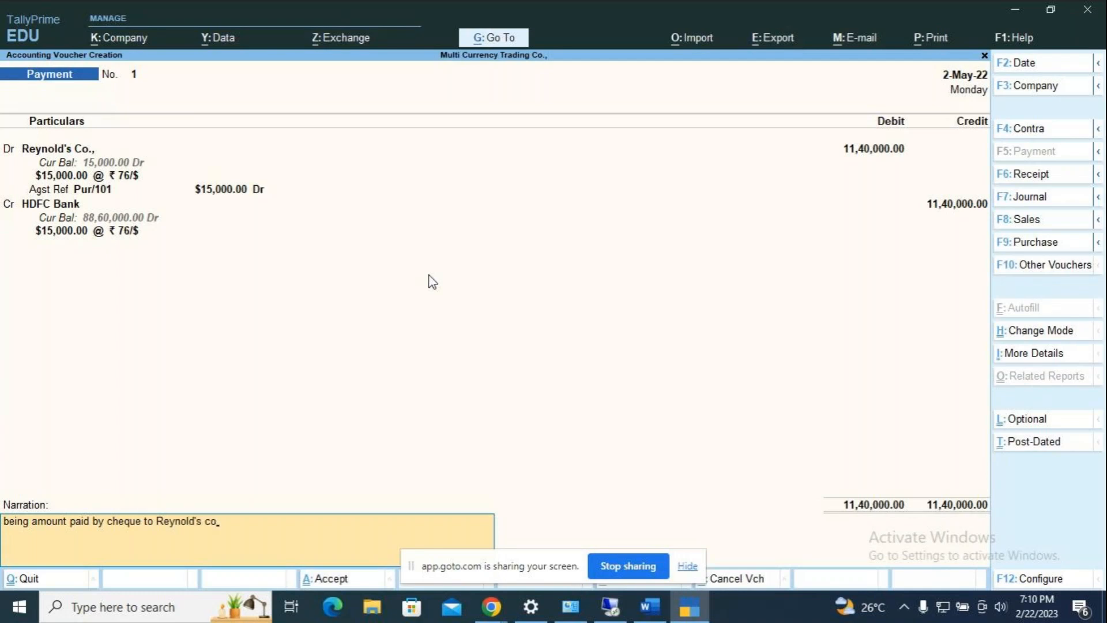
{"action": "key", "text": "Return"}
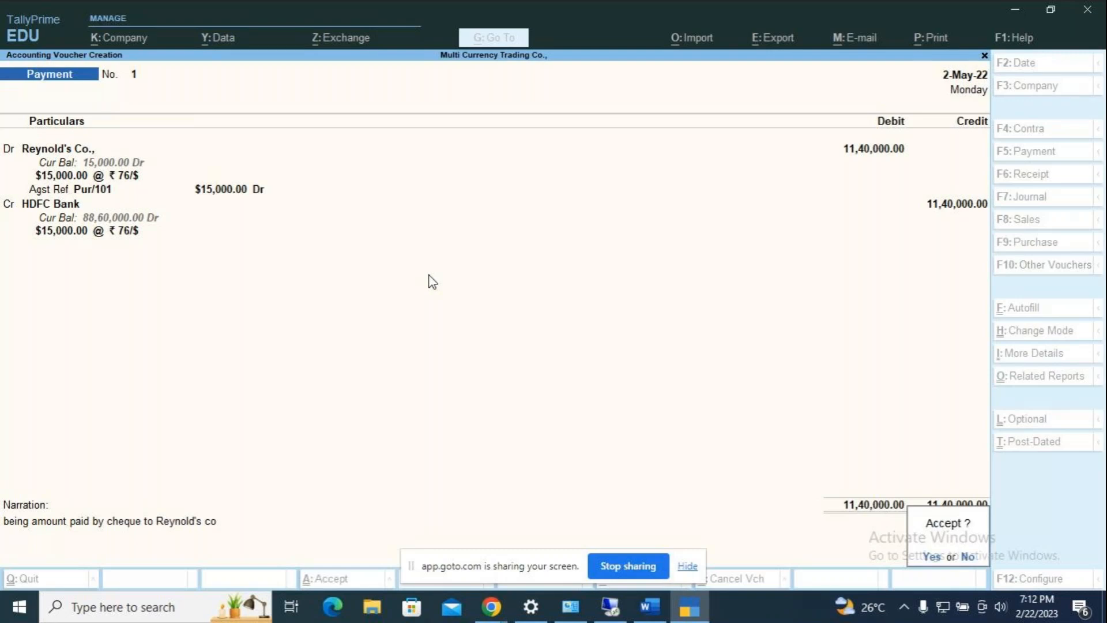
{"action": "key", "text": "y"}
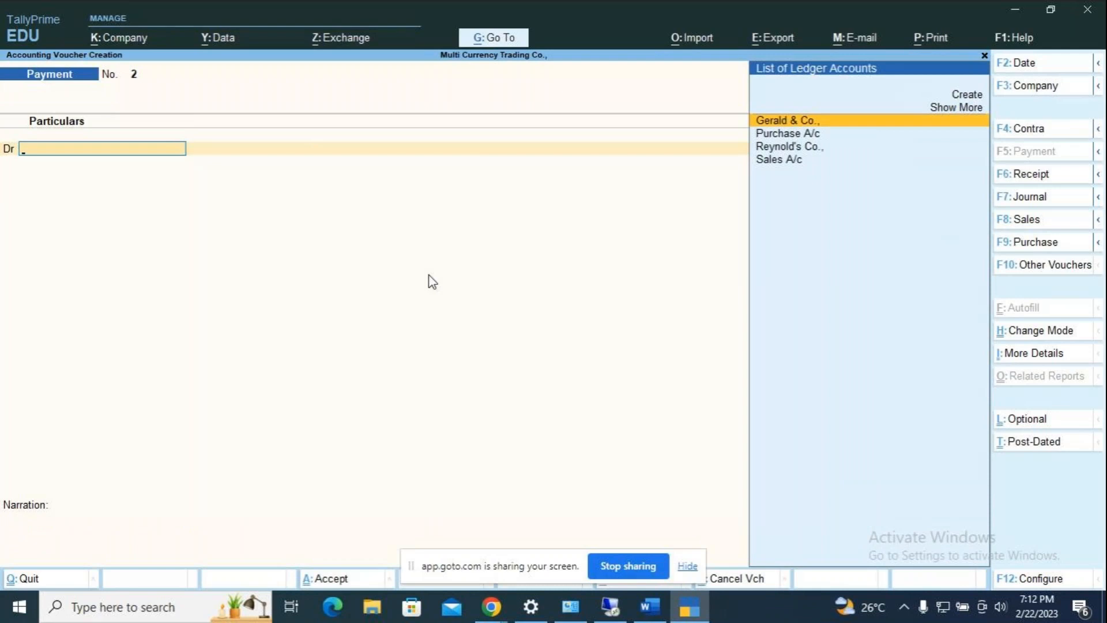
- Close the blank payment voucher, switch to the Word notes, and read the instructions that follow the payment example
{"action": "key", "text": "Escape"}
{"action": "key", "text": "alt+Tab"}
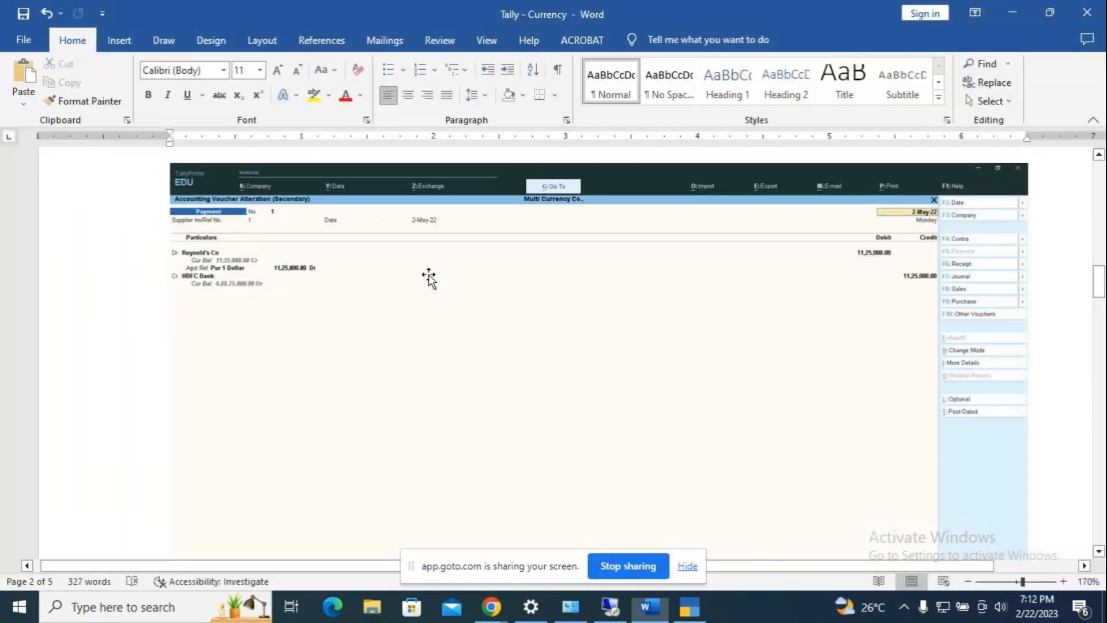
{"action": "scroll", "coordinate": [369, 416], "scroll_direction": "down", "scroll_amount": 5}
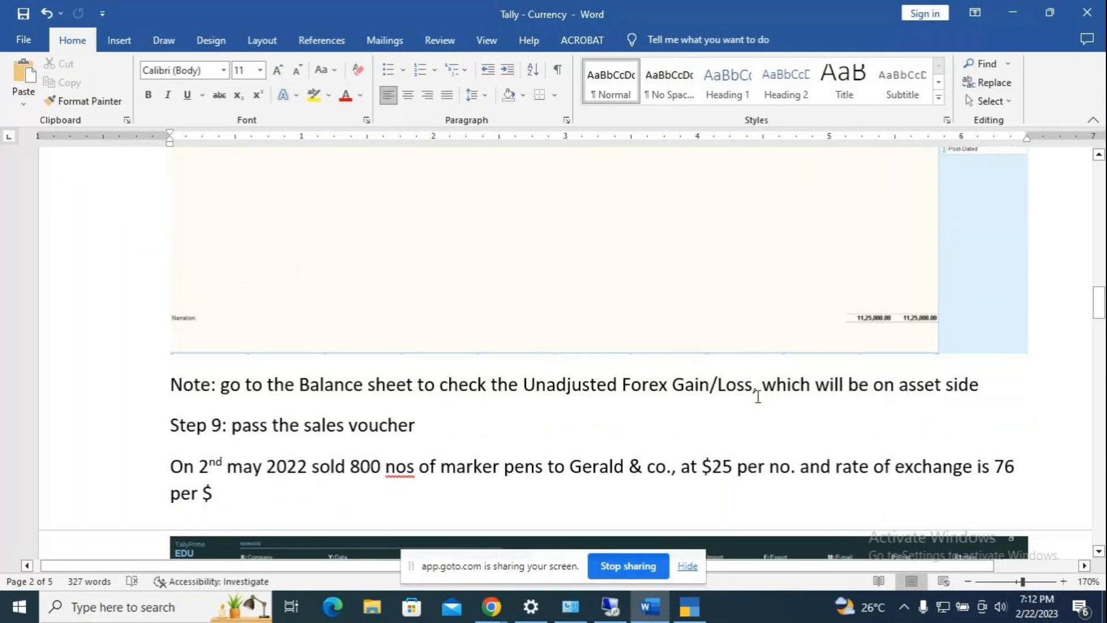
- Switch back to TallyPrime and open the Balance Sheet in detailed form to examine the Unadjusted Forex Gain/Loss
{"action": "key", "text": "alt+Tab"}
{"action": "key", "text": "Down"}
{"action": "key", "text": "Down"}
{"action": "key", "text": "Down"}
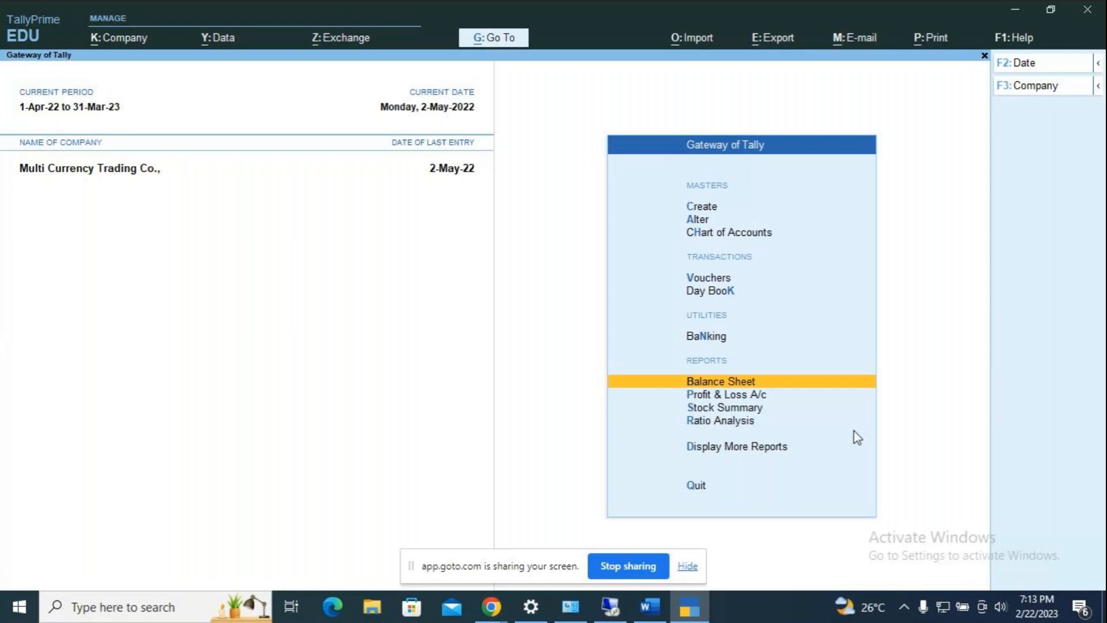
{"action": "key", "text": "Return"}
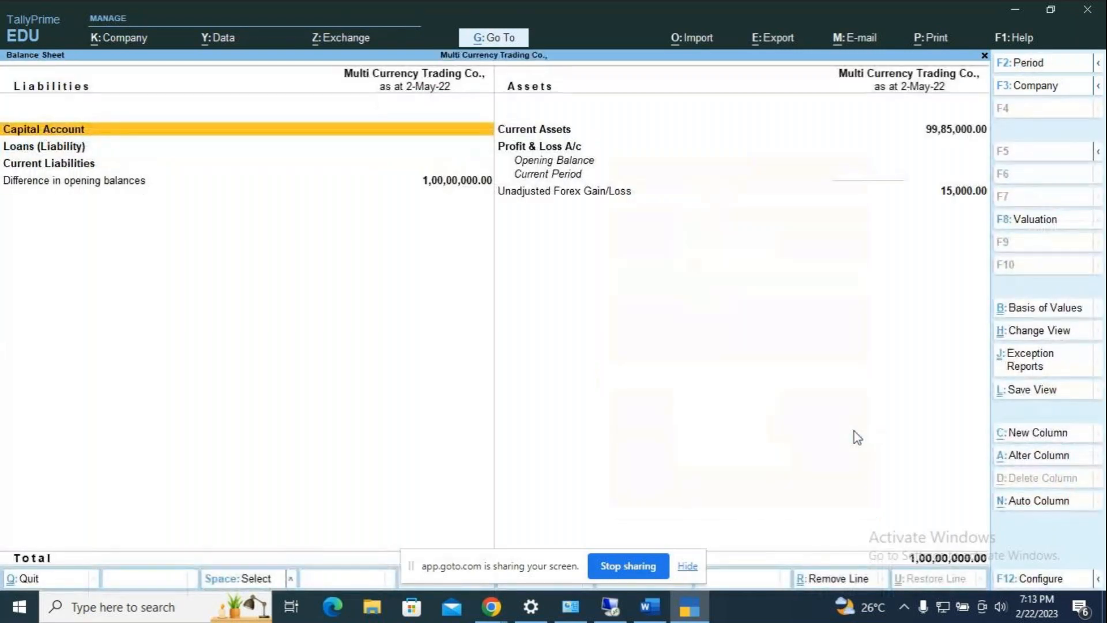
{"action": "key", "text": "alt+F5"}
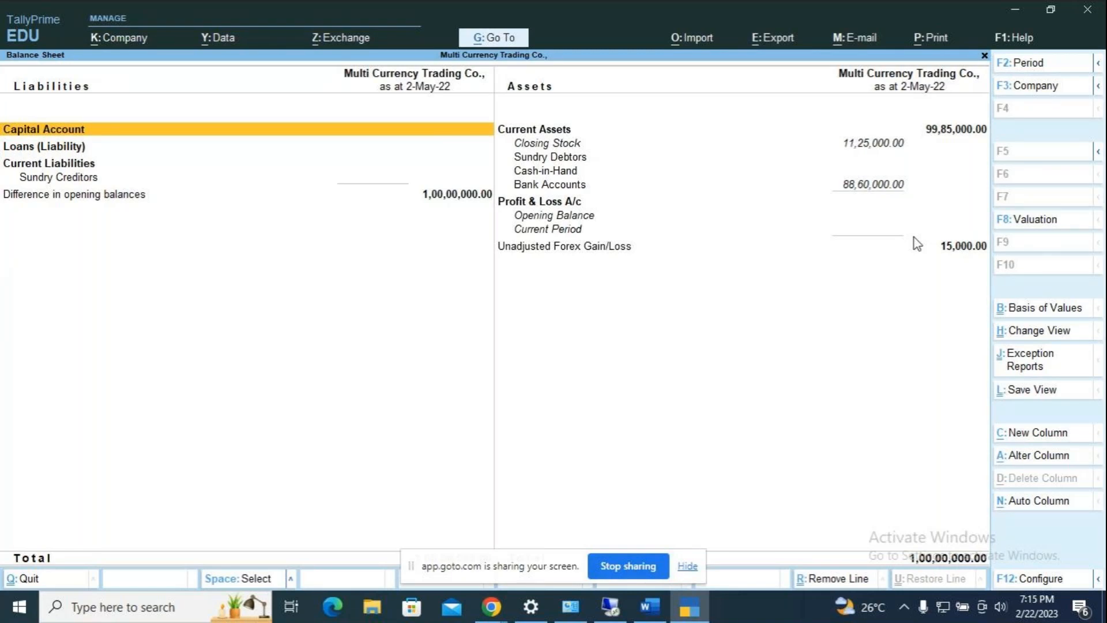
- Switch to the Word notes and read the Step 9 sales voucher details and its example
{"action": "key", "text": "alt"}
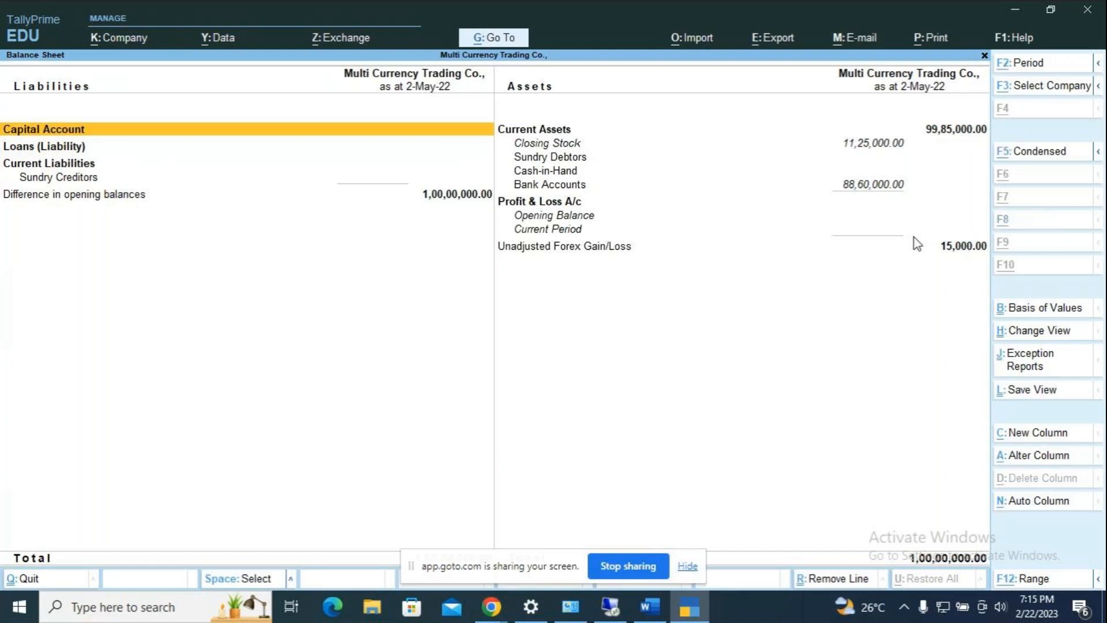
{"action": "key", "text": "alt+Tab"}
{"action": "scroll", "coordinate": [578, 336], "scroll_direction": "down", "scroll_amount": 3}
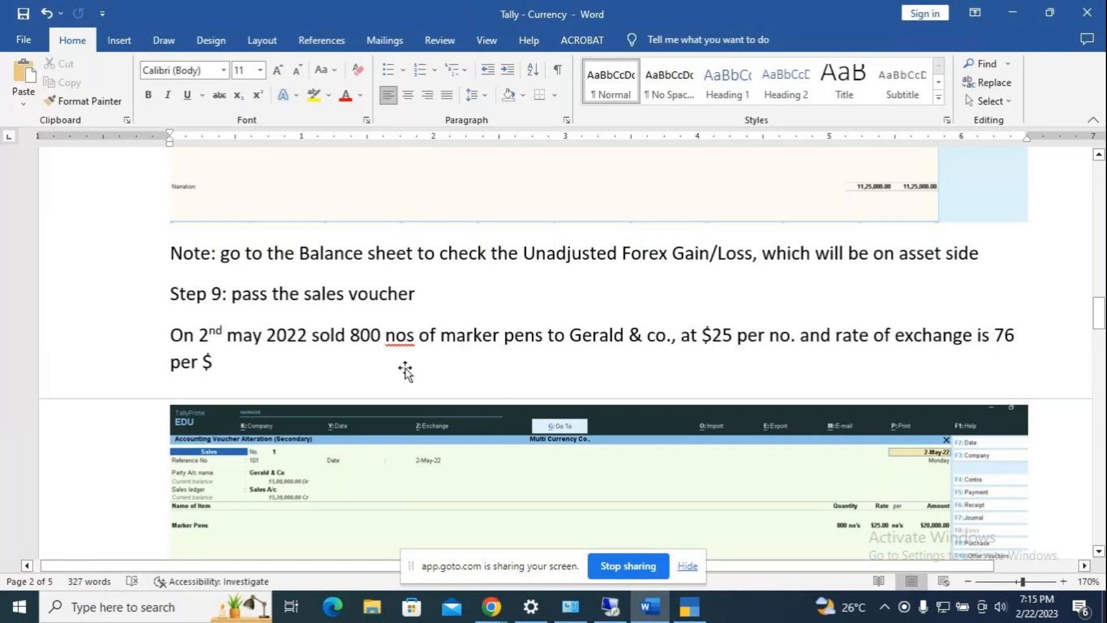
{"action": "scroll", "coordinate": [406, 372], "scroll_direction": "down", "scroll_amount": 4}
- Return to TallyPrime, leave the Balance Sheet, and start a sales voucher dated 2-May-22
{"action": "key", "text": "alt+Tab"}
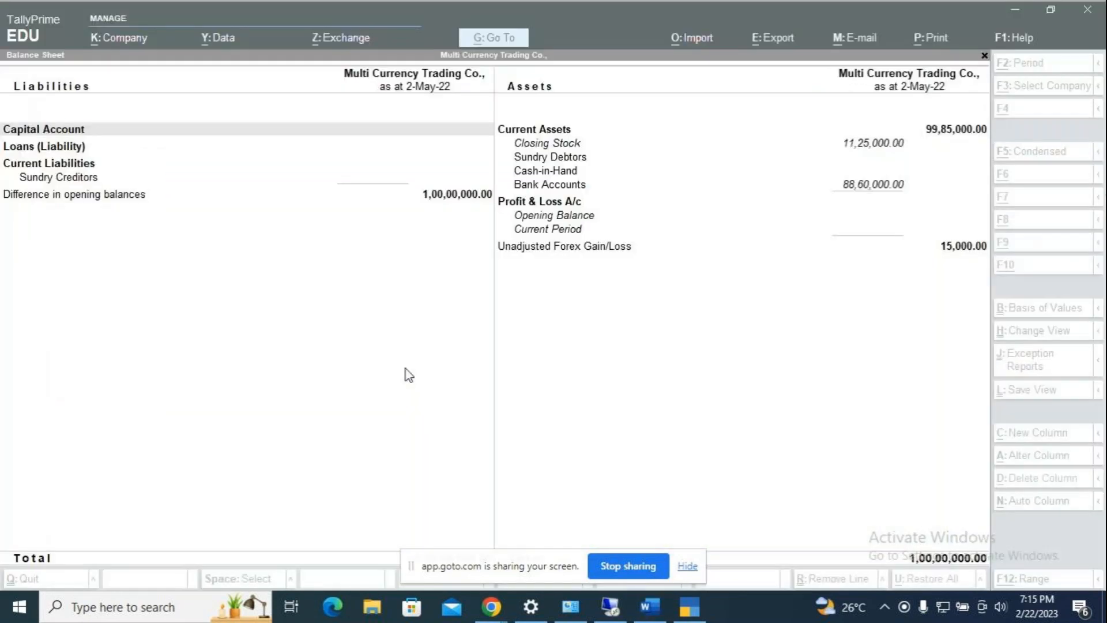
{"action": "key", "text": "Escape"}
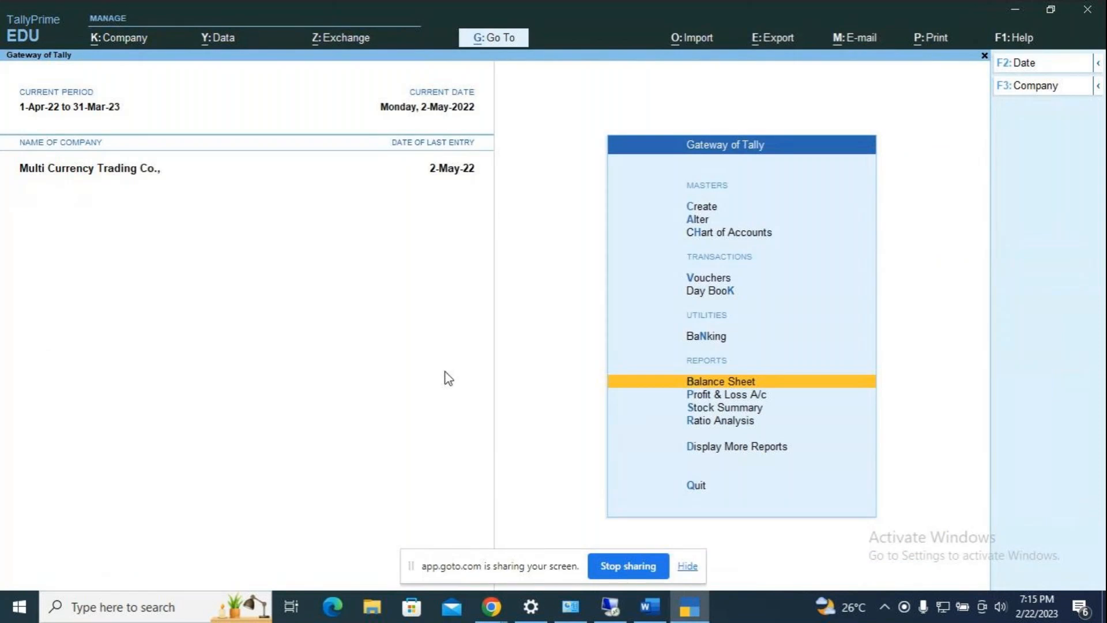
{"action": "key", "text": "Up"}
{"action": "key", "text": "Up"}
{"action": "key", "text": "Up"}
{"action": "key", "text": "Return"}
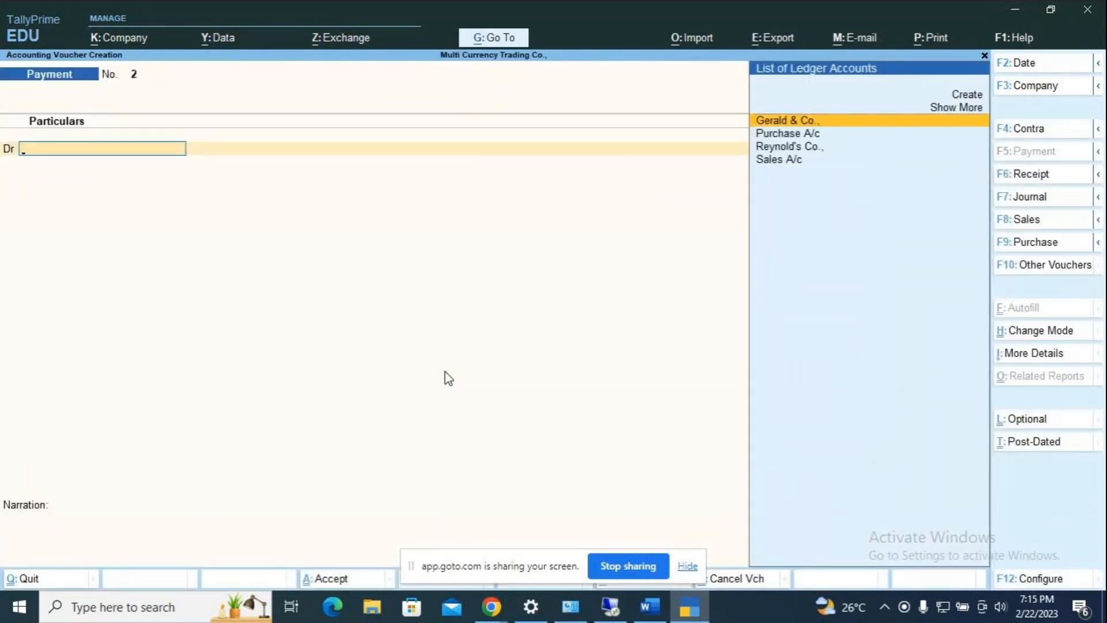
{"action": "key", "text": "F8"}
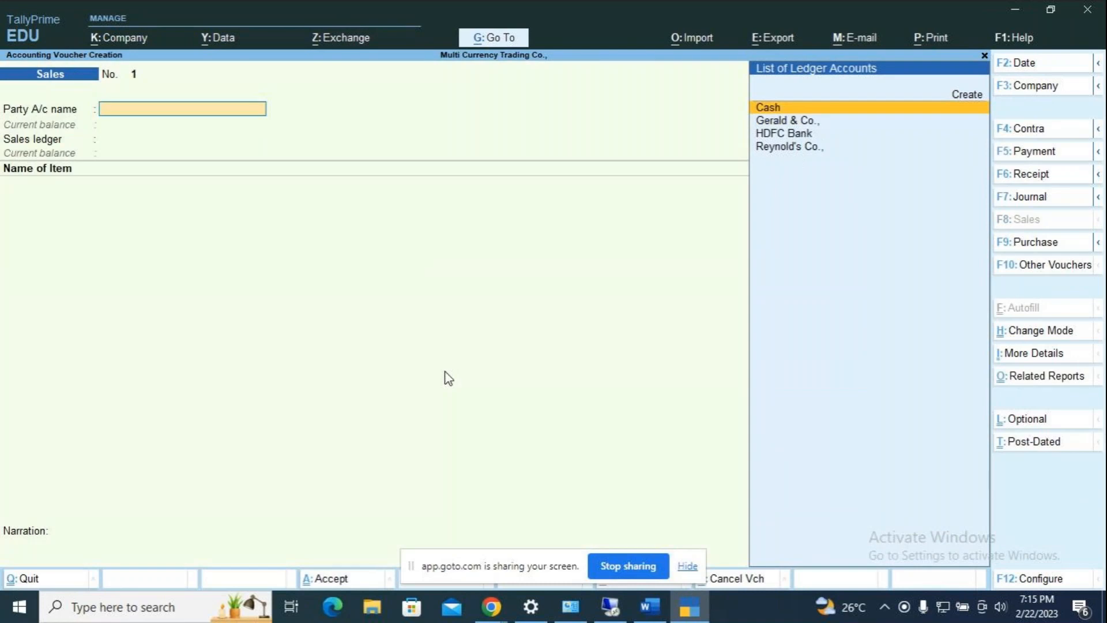
{"action": "key", "text": "Down"}
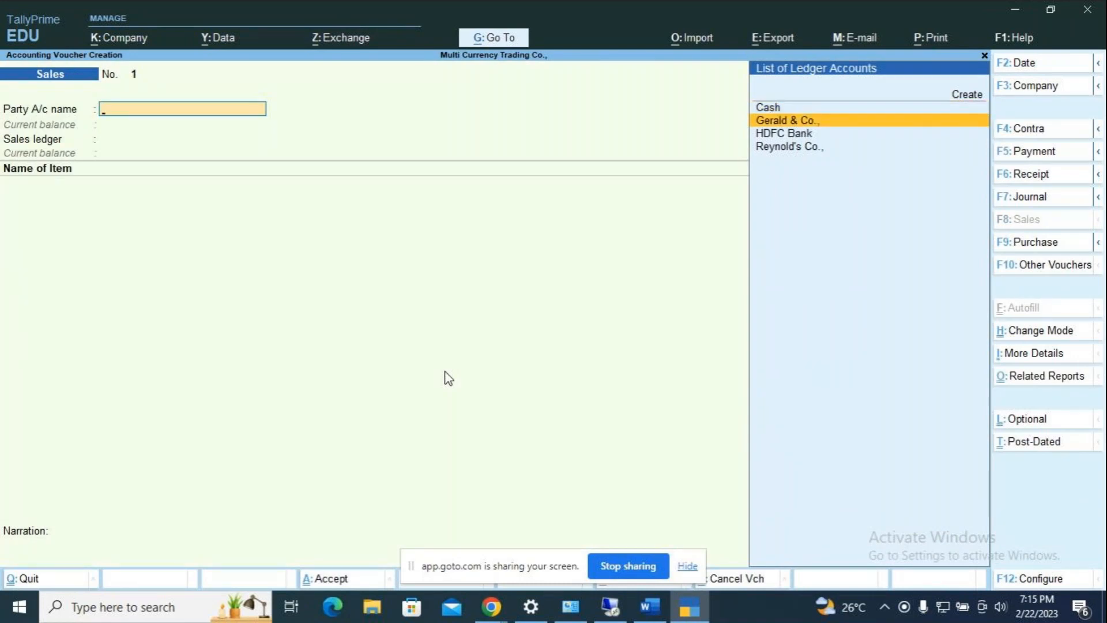
{"action": "key", "text": "F2"}
{"action": "type", "text": "2."}
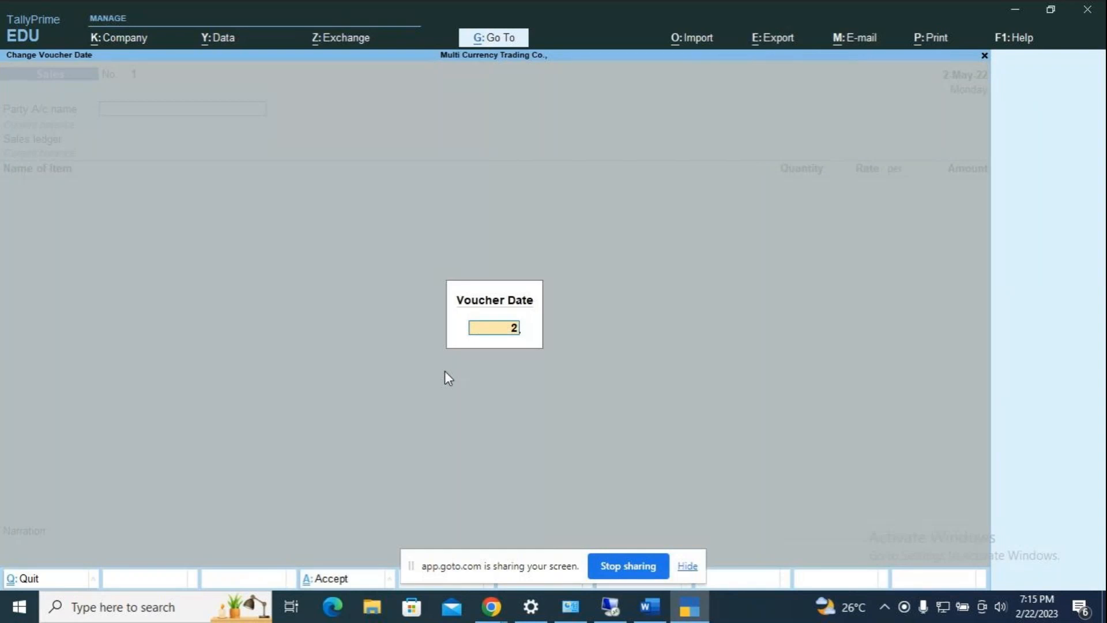
{"action": "type", "text": "5"}
{"action": "key", "text": "Return"}
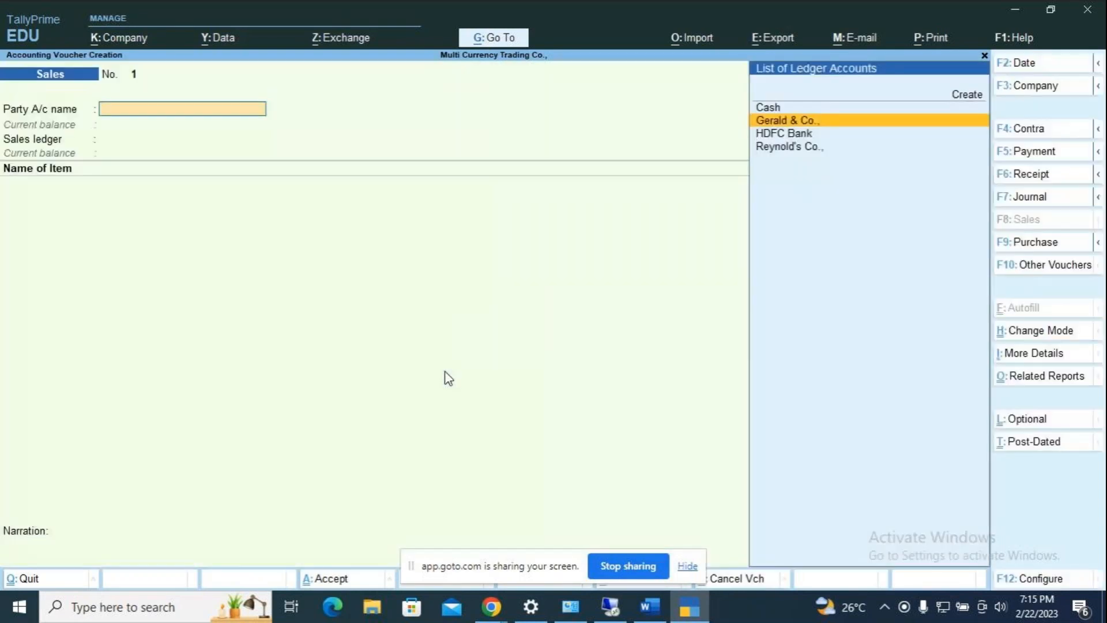
- Set the party to Gerald & Co. and the sales ledger to Sales A/c, and add the Reynold's MArker Pen item
{"action": "key", "text": "Return"}
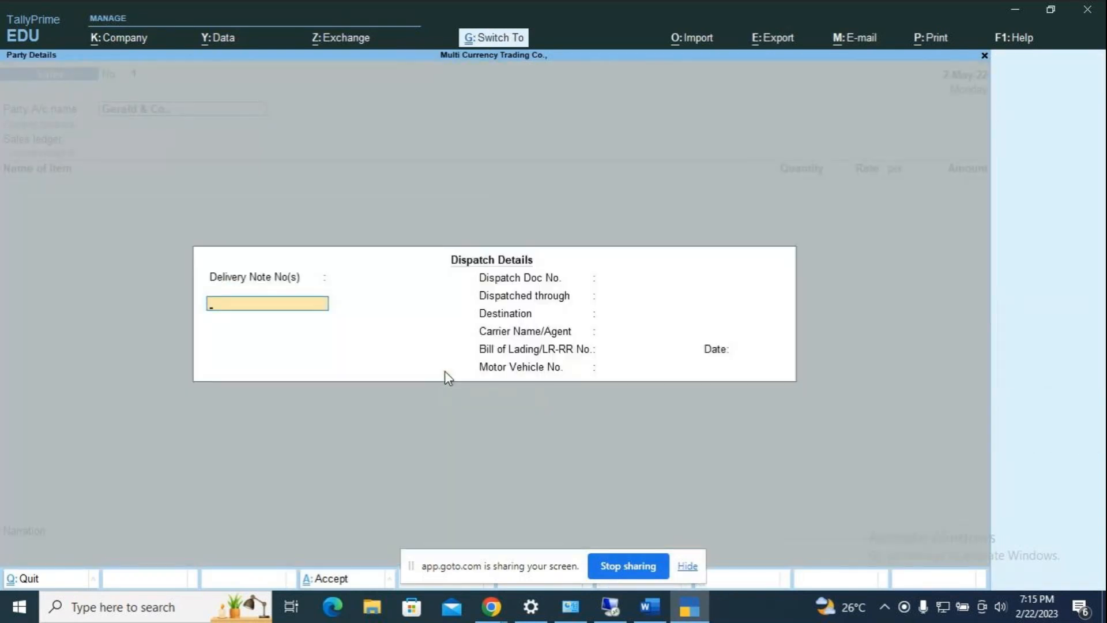
{"action": "key", "text": "ctrl+a"}
{"action": "key", "text": "ctrl+a"}
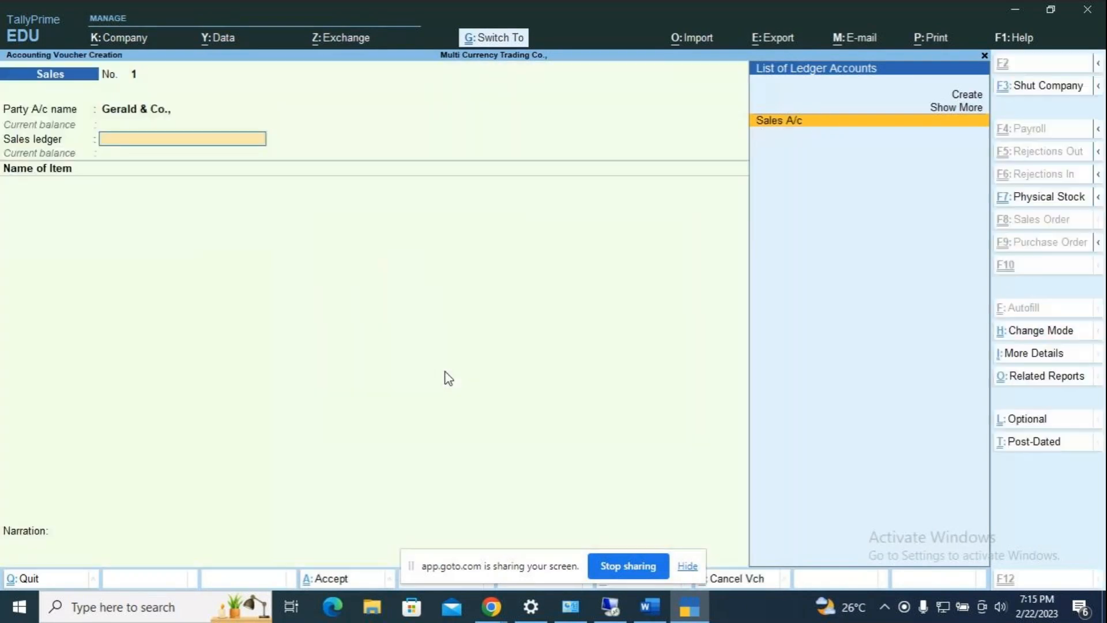
{"action": "key", "text": "Return"}
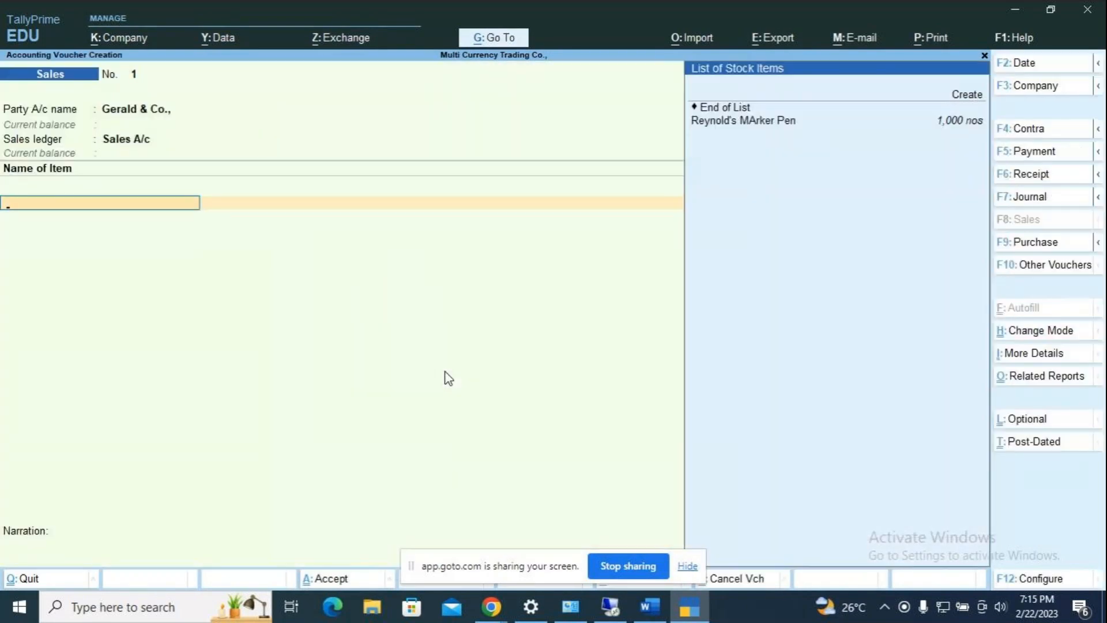
{"action": "key", "text": "Return"}
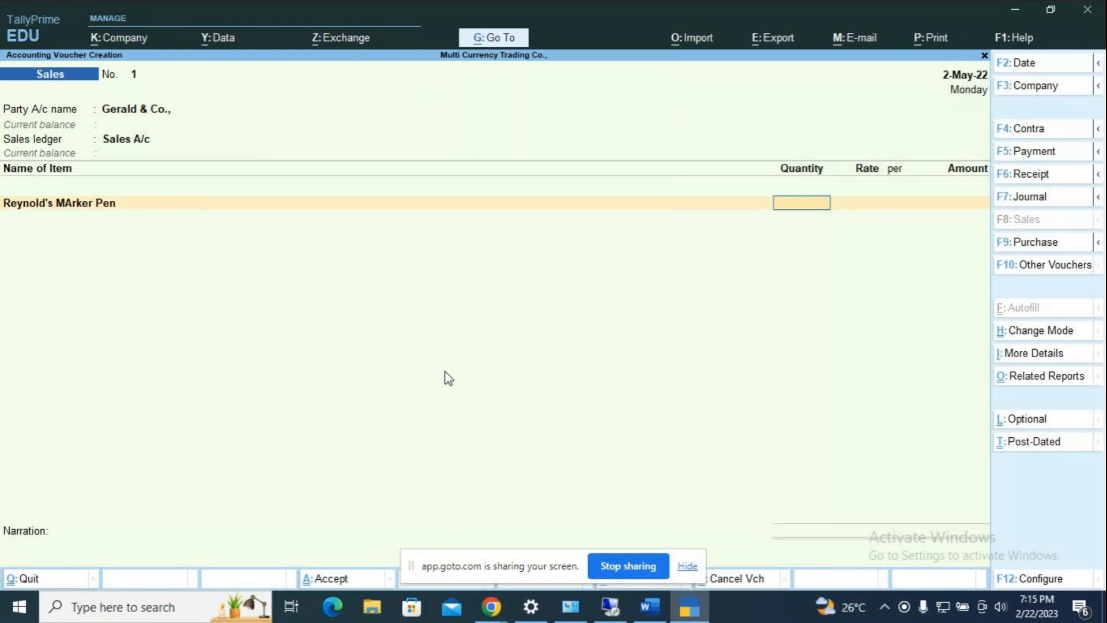
- Enter a quantity of 800 nos and a rate of $25 per nos for the marker pen item
{"action": "type", "text": "800"}
{"action": "key", "text": "Return"}
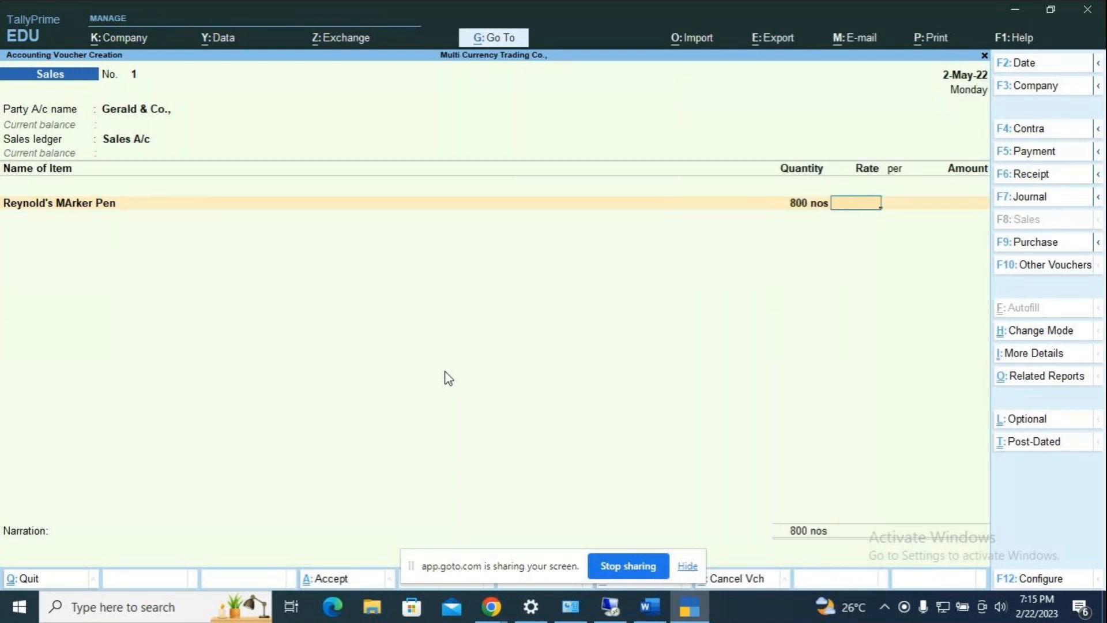
{"action": "type", "text": "$25"}
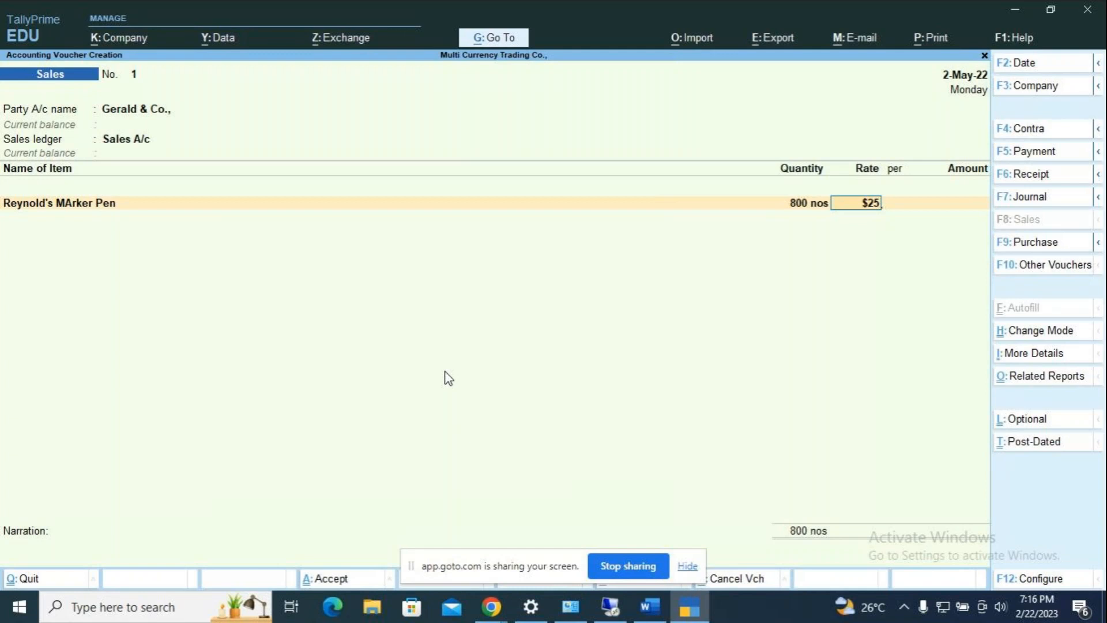
{"action": "key", "text": "Return"}
{"action": "key", "text": "Return"}
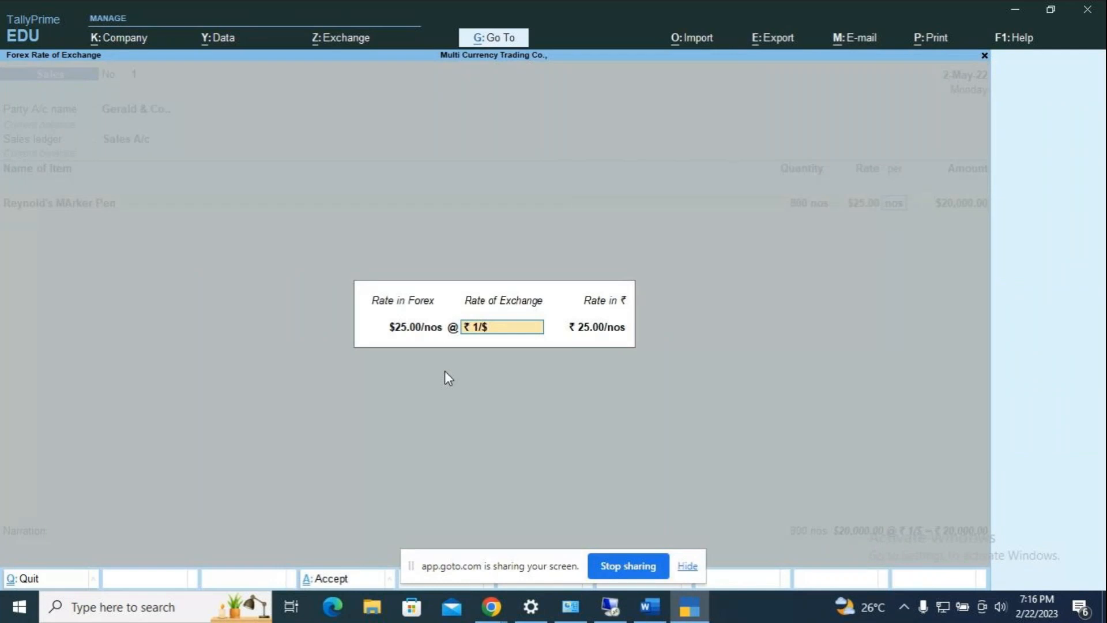
- Switch to the Word notes and look up the rate of exchange given for the marker pen sale
{"action": "key", "text": "alt+Tab"}
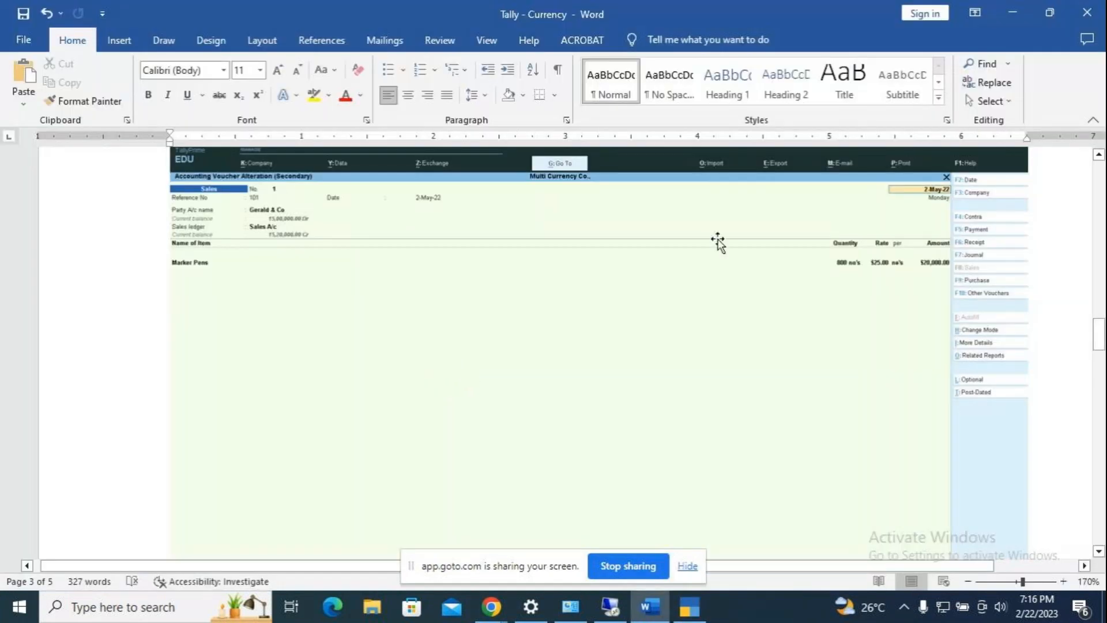
{"action": "scroll", "coordinate": [717, 241], "scroll_direction": "down", "scroll_amount": 2}
{"action": "scroll", "coordinate": [717, 241], "scroll_direction": "up", "scroll_amount": 3}
{"action": "scroll", "coordinate": [717, 241], "scroll_direction": "up", "scroll_amount": 4}
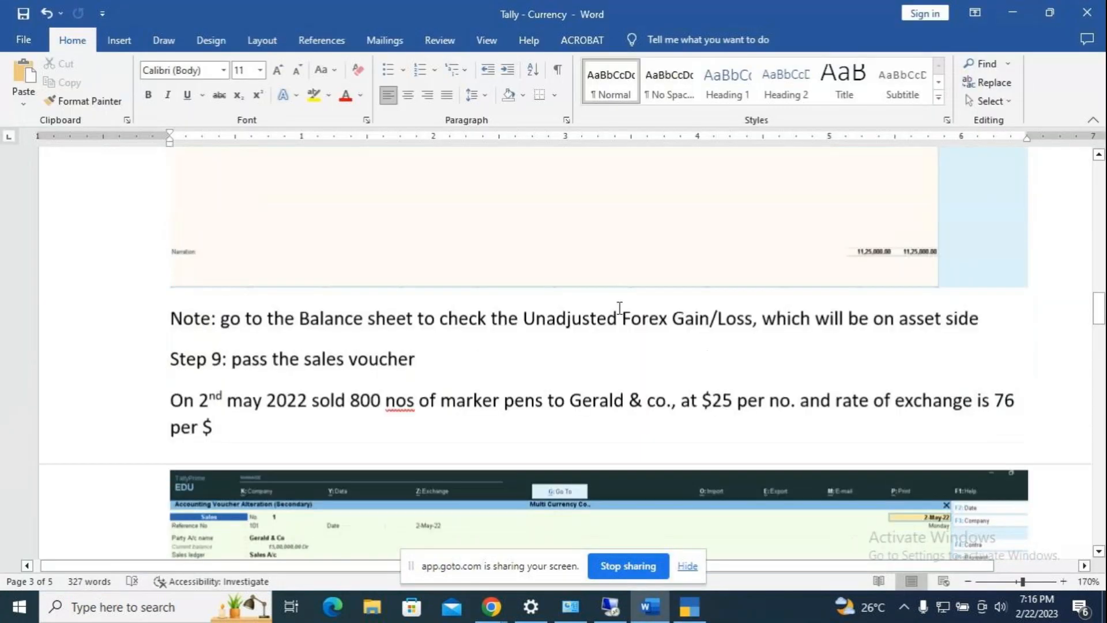
- Return to TallyPrime, set the rate of exchange to 76/$, and finish the sales voucher's item list
{"action": "key", "text": "alt+Tab"}
{"action": "type", "text": "76/$"}
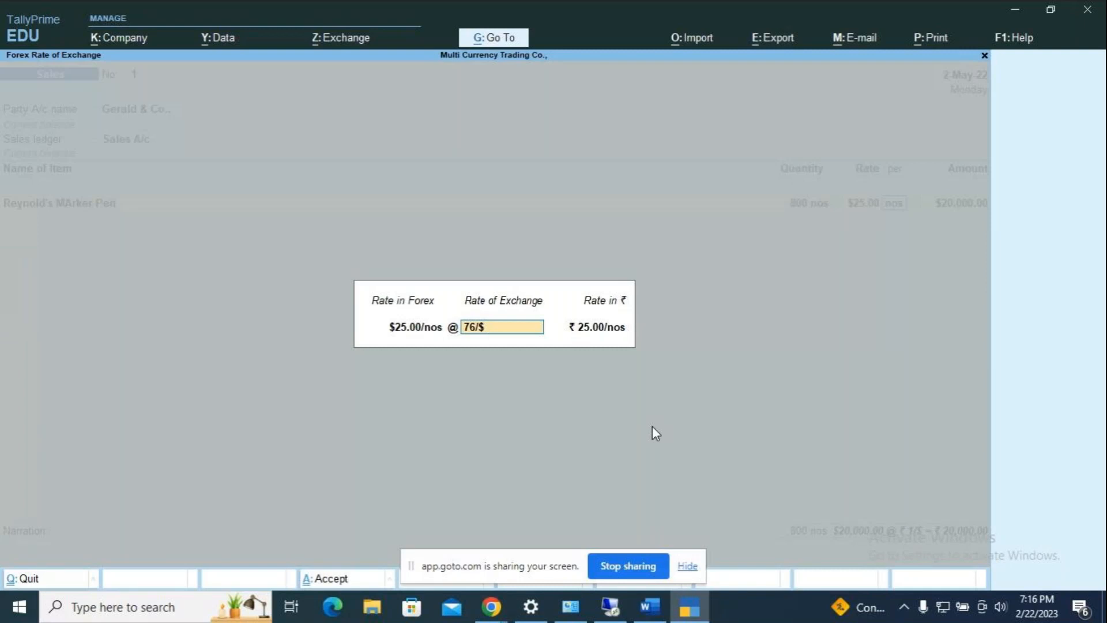
{"action": "key", "text": "Return"}
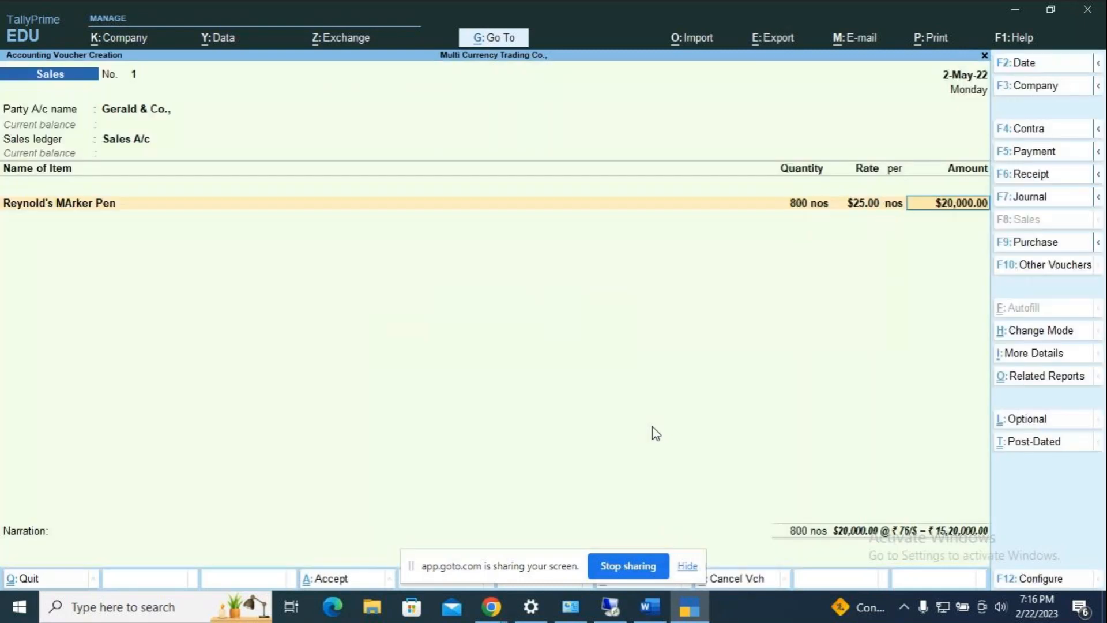
{"action": "key", "text": "Return"}
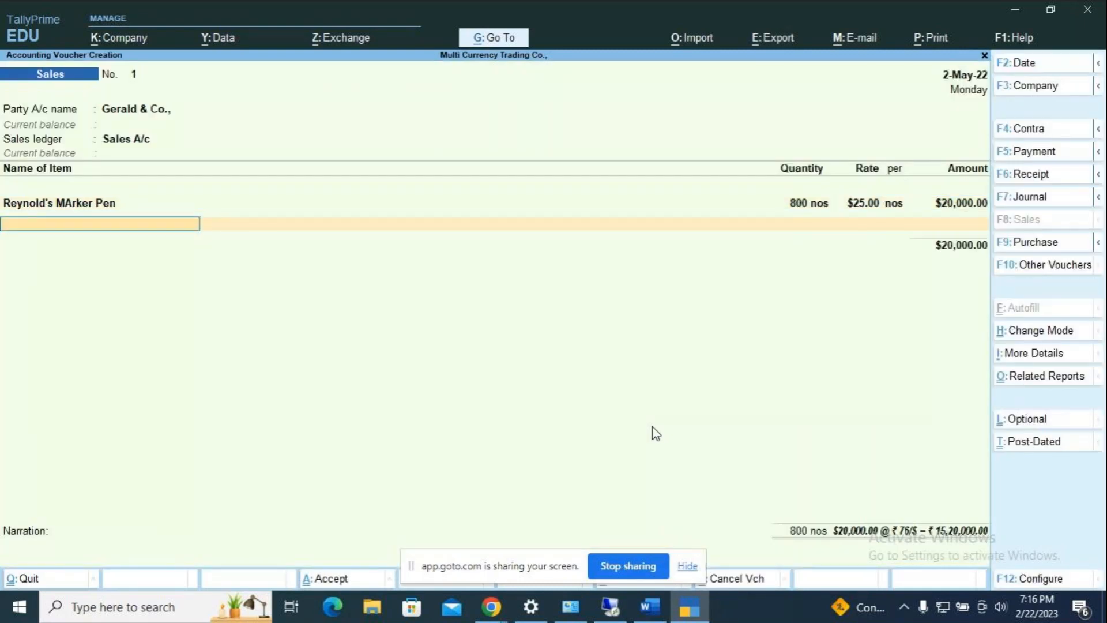
{"action": "key", "text": "Return"}
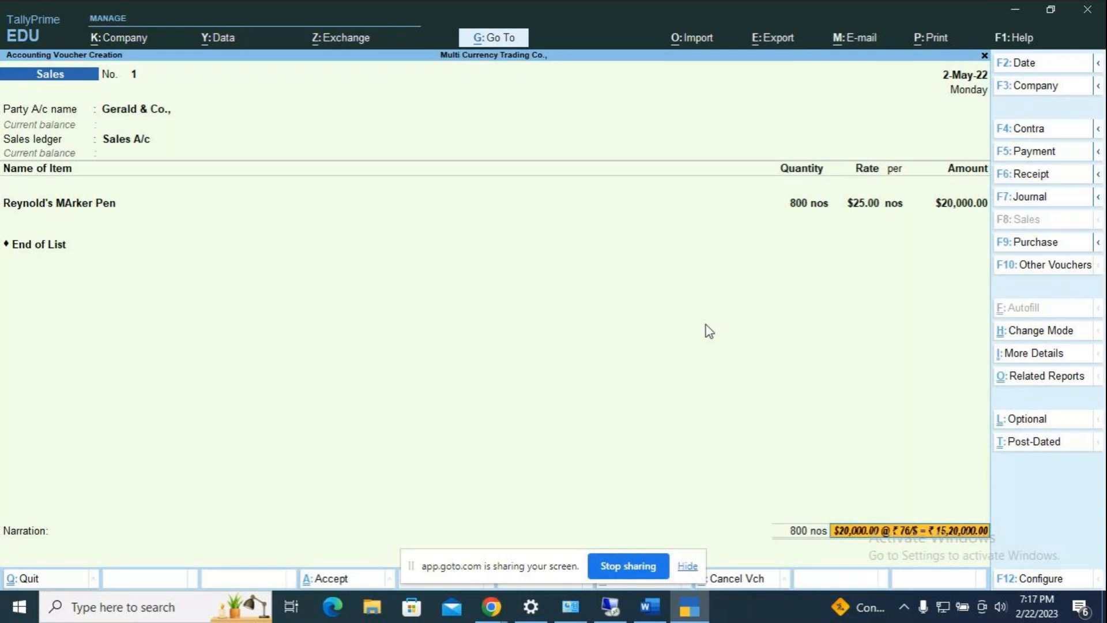
- Allocate the $20,000.00 debit for Gerald & Co. to New Ref 1 in the bill-wise details
{"action": "key", "text": "Return"}
{"action": "key", "text": "Return"}
{"action": "key", "text": "Return"}
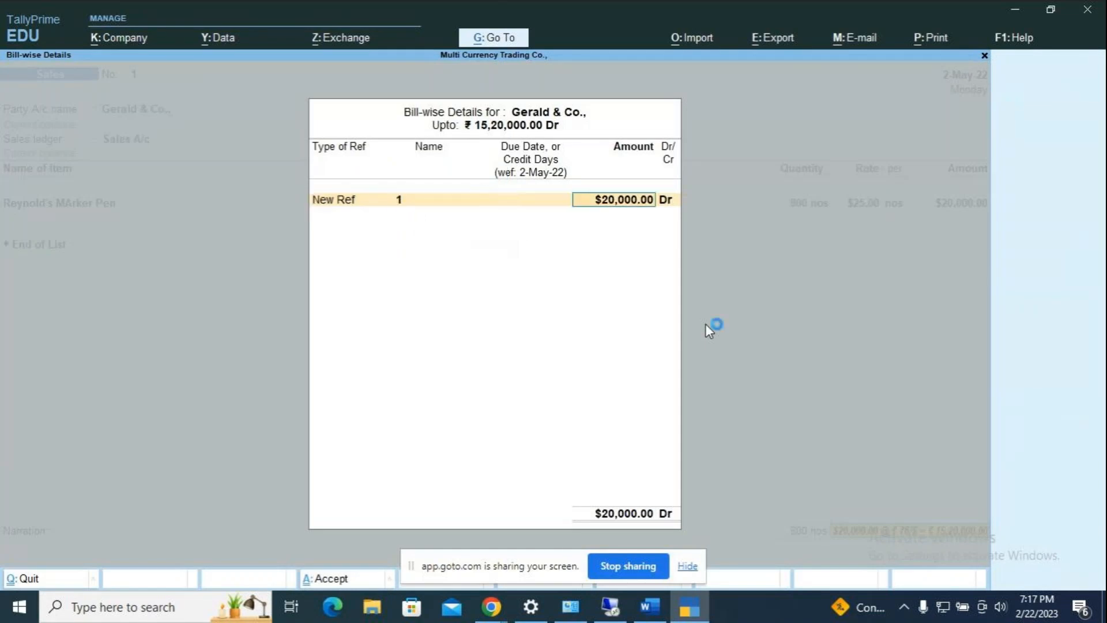
{"action": "key", "text": "Return"}
{"action": "key", "text": "Return"}
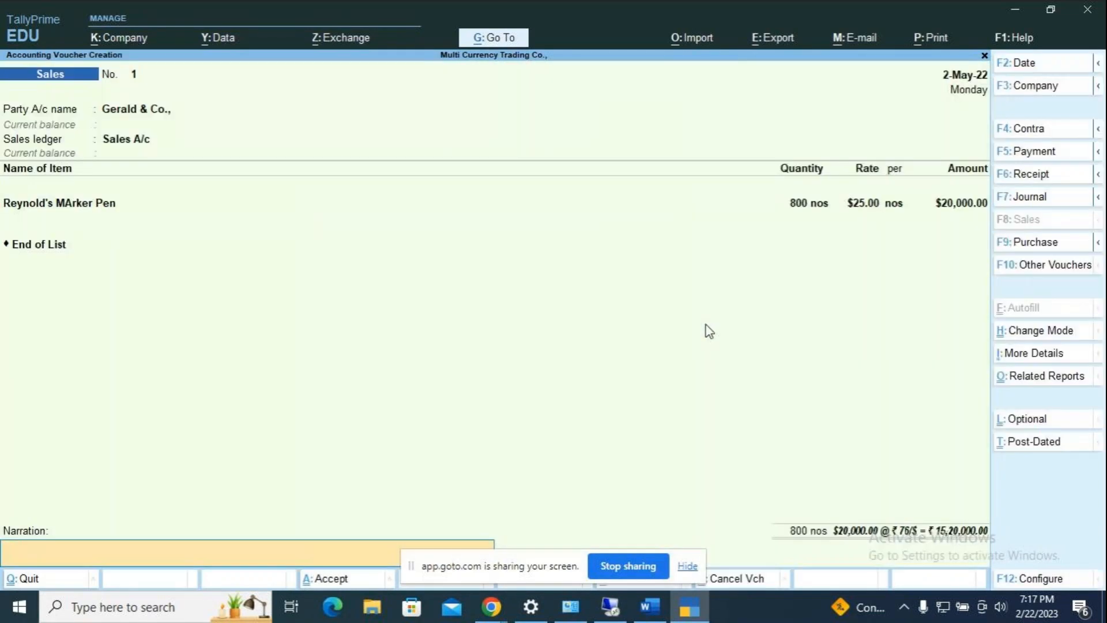
- Add the narration "being items sold" and save the sales voucher
{"action": "type", "text": "being items sold"}
{"action": "key", "text": "Return"}
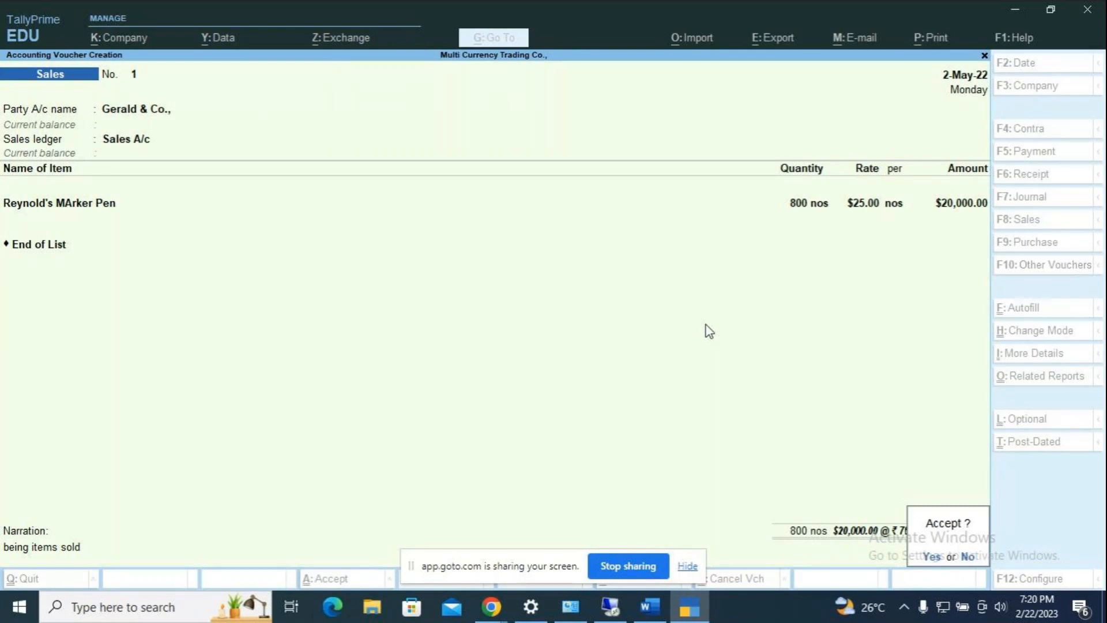
{"action": "key", "text": "Return"}
- Switch to the Word notes and find the receipt voucher step after the sales example
{"action": "key", "text": "alt"}
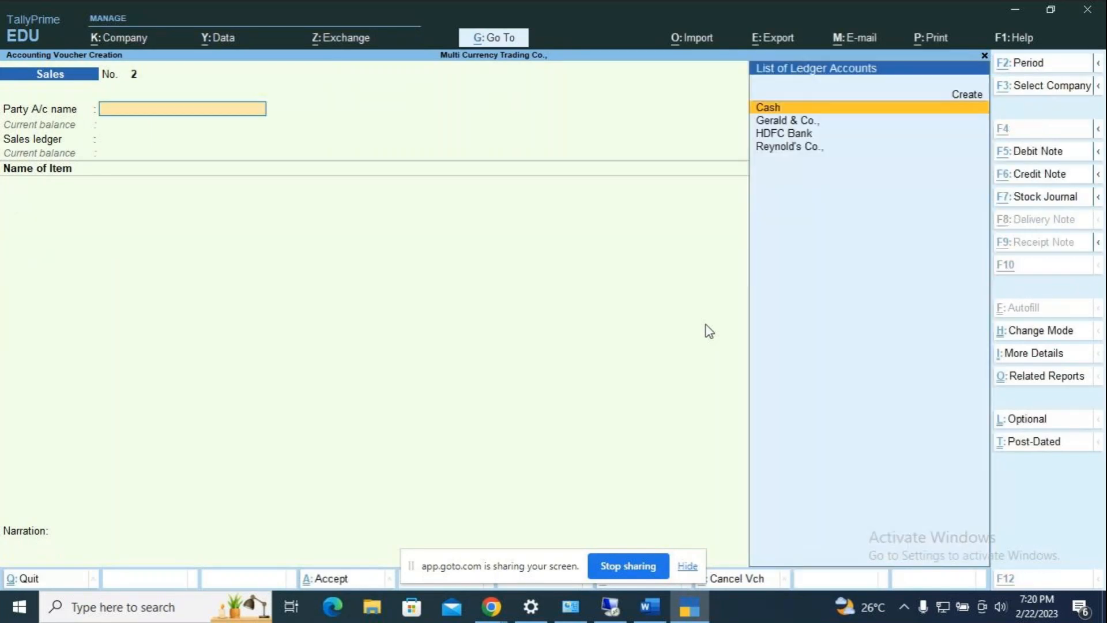
{"action": "key", "text": "alt+Tab"}
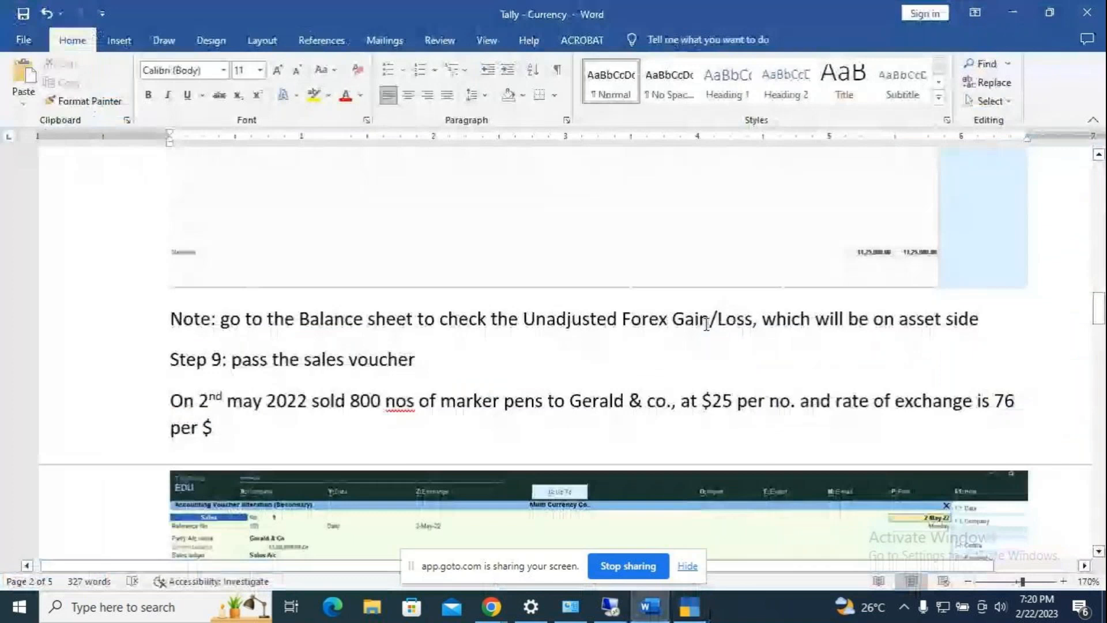
{"action": "scroll", "coordinate": [515, 445], "scroll_direction": "down", "scroll_amount": 5}
{"action": "scroll", "coordinate": [515, 445], "scroll_direction": "down", "scroll_amount": 6}
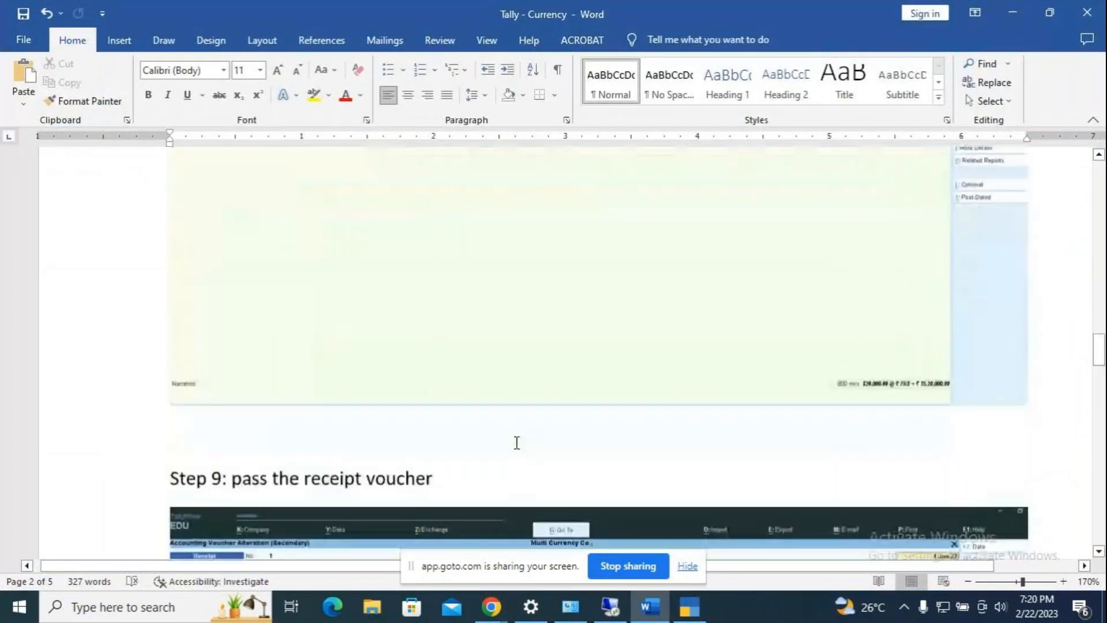
- Return to TallyPrime and start a receipt voucher dated 1-Jun-22
{"action": "key", "text": "alt+Tab"}
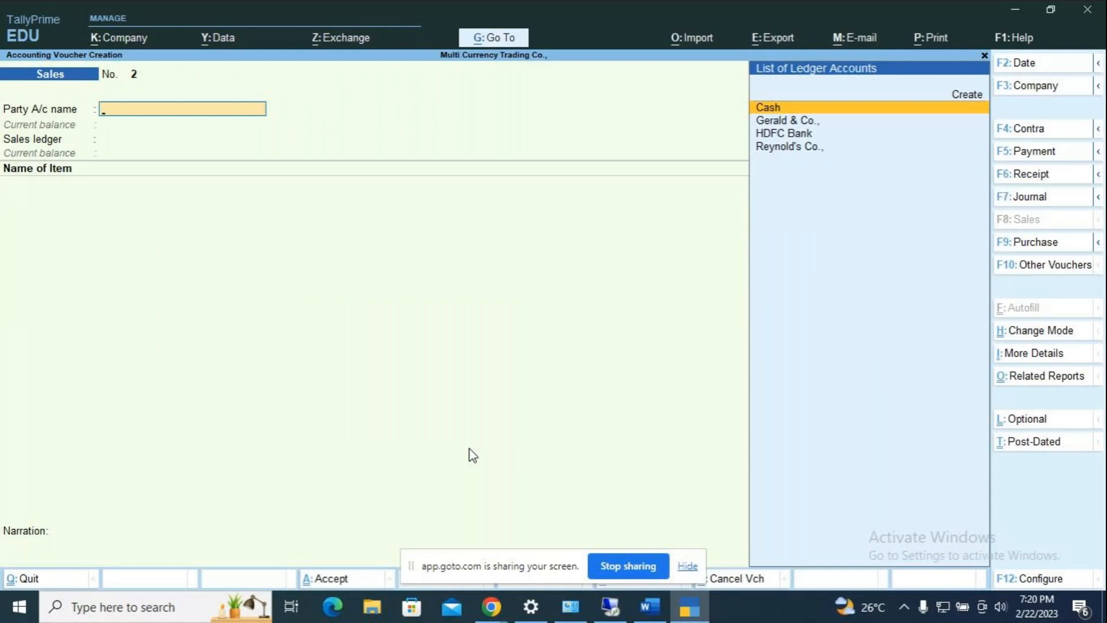
{"action": "key", "text": "F6"}
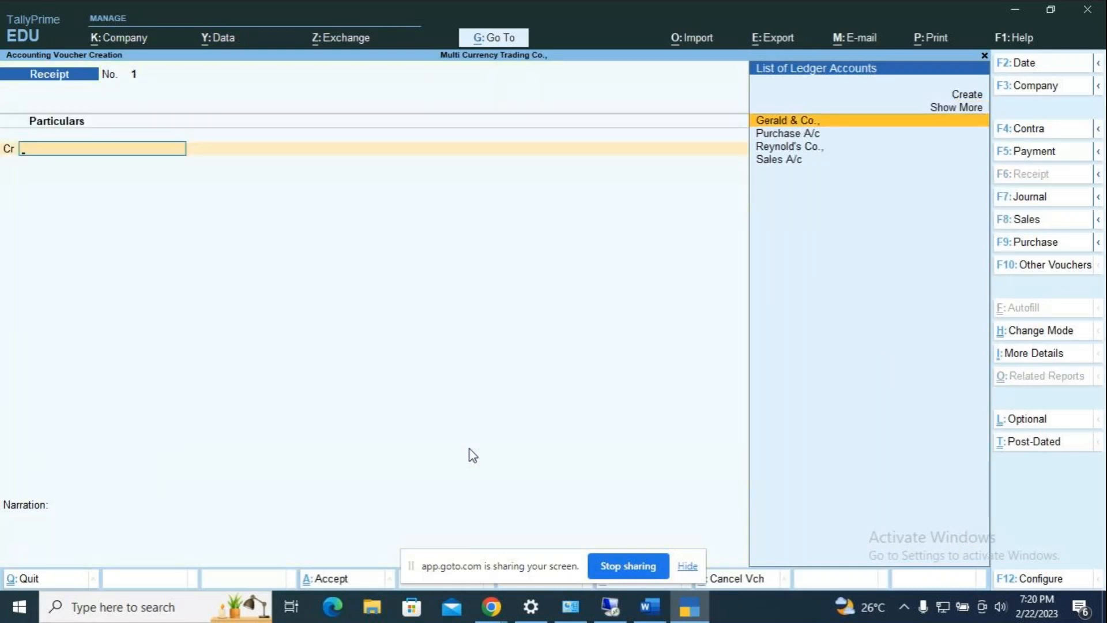
{"action": "key", "text": "F2"}
{"action": "type", "text": "1.6"}
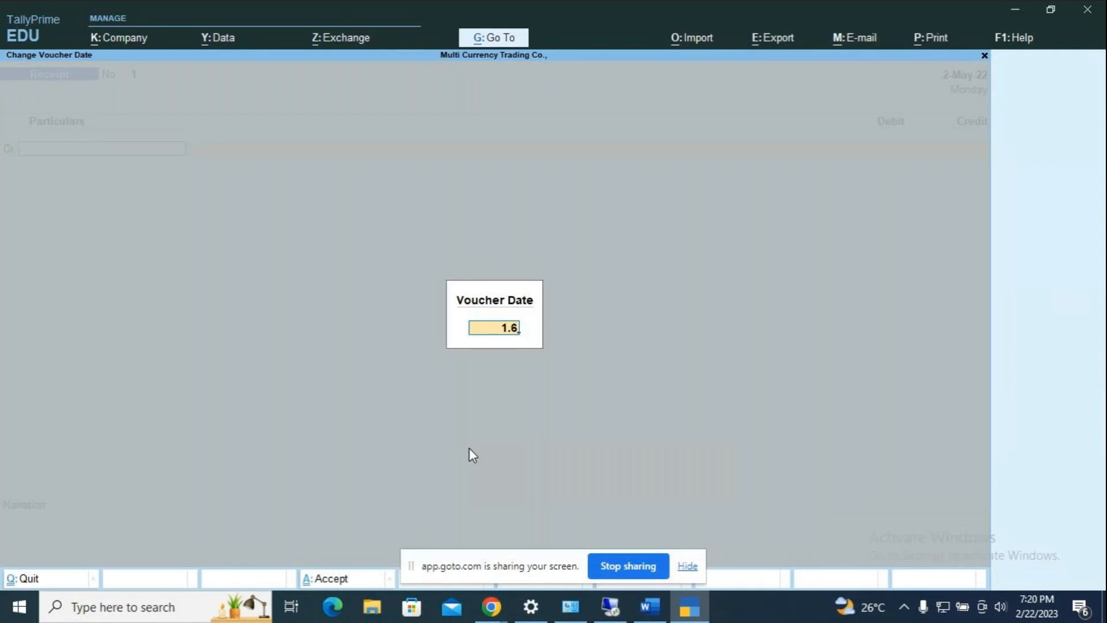
{"action": "key", "text": "Return"}
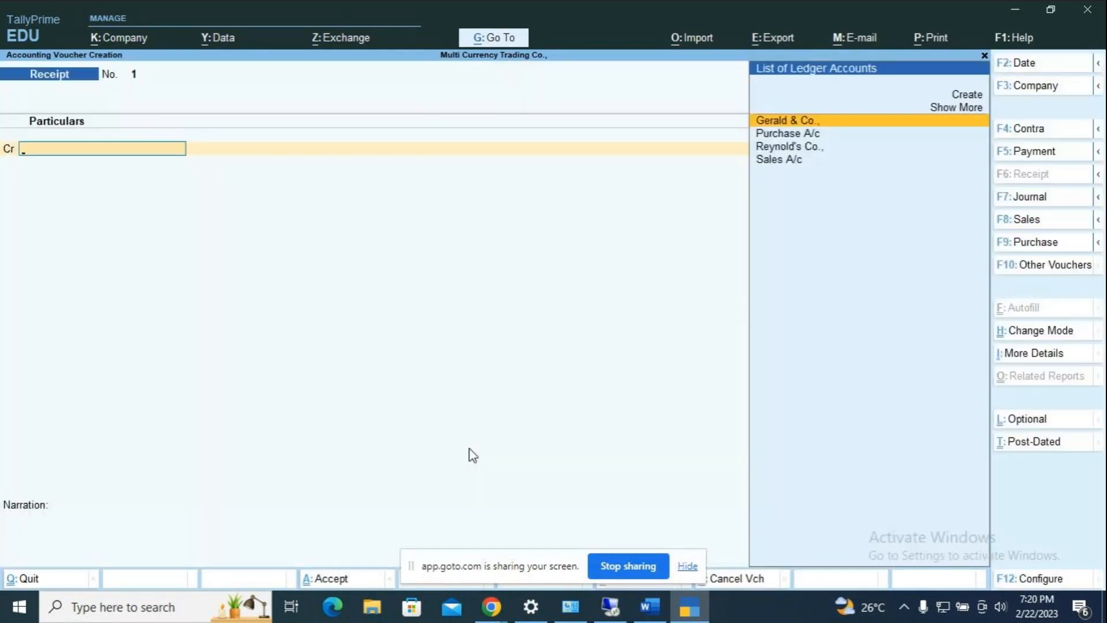
- Credit Gerald & Co. and allocate $20,000.00 as Agst Ref to pending bill 1 of 2-May-22
{"action": "key", "text": "Return"}
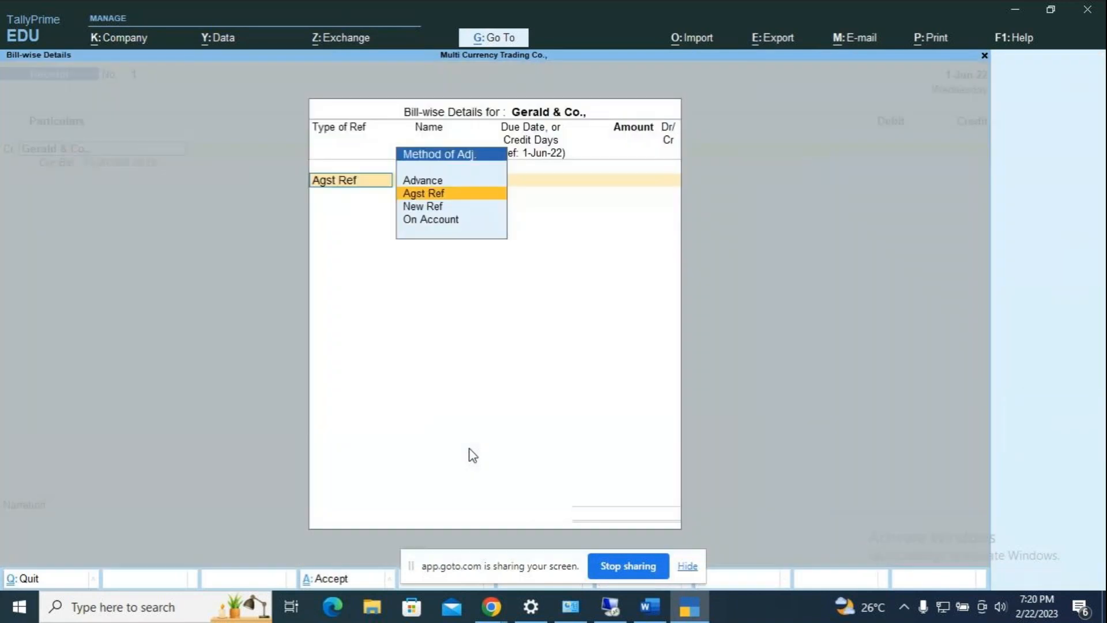
{"action": "key", "text": "Return"}
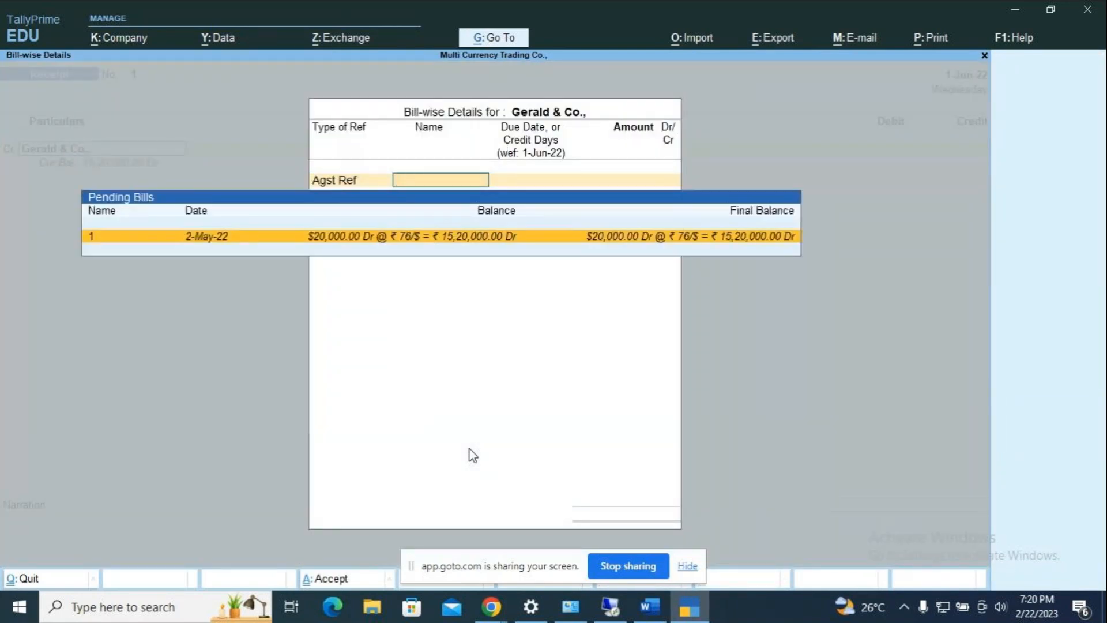
{"action": "key", "text": "Return"}
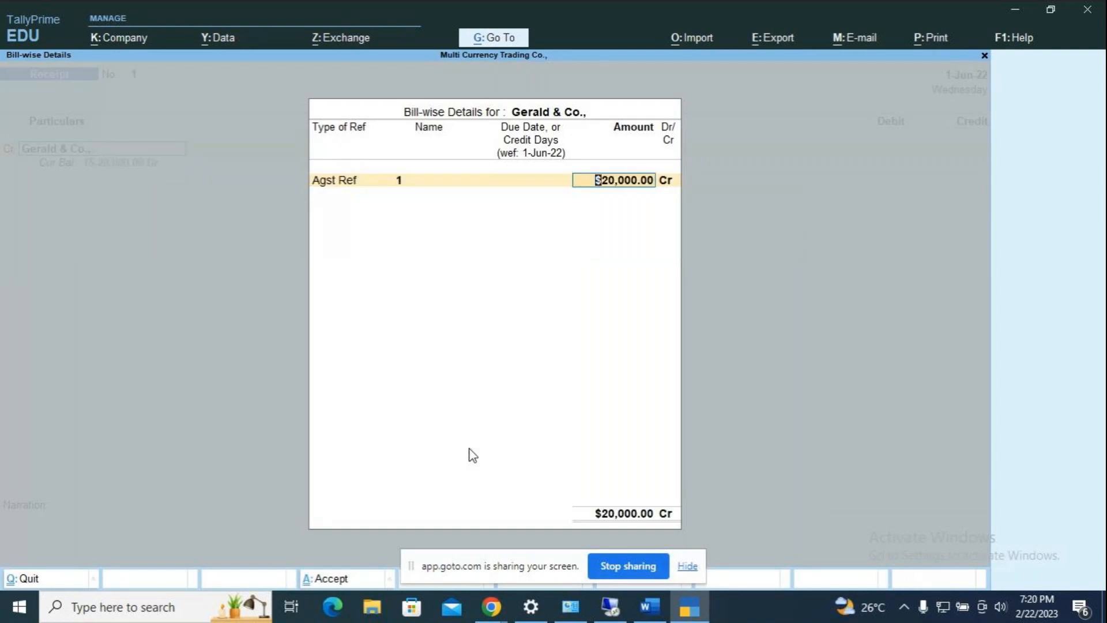
{"action": "key", "text": "Return"}
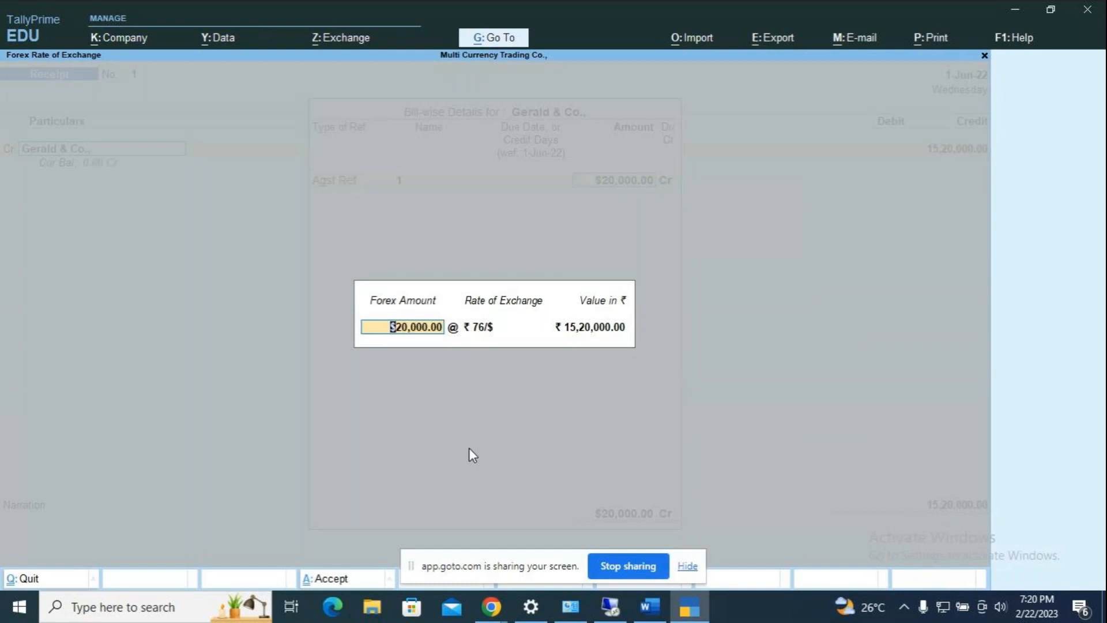
- Set the receipt's rate of exchange to 78/$ and accept the bill-wise details for Gerald & Co
{"action": "key", "text": "Return"}
{"action": "type", "text": "78/%"}
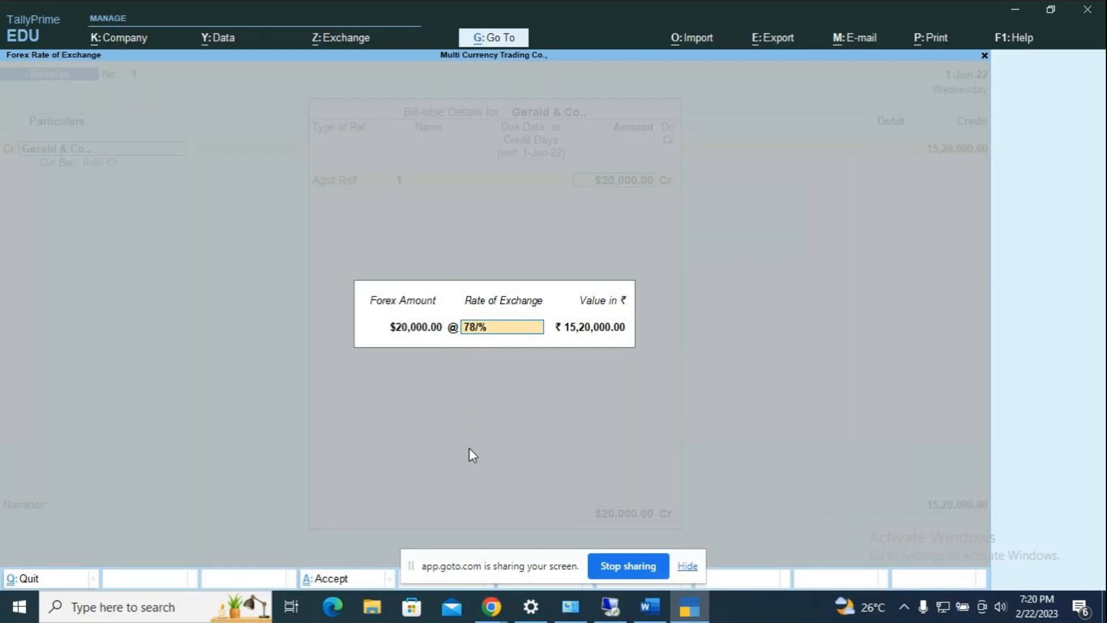
{"action": "key", "text": "BackSpace"}
{"action": "type", "text": "$"}
{"action": "key", "text": "Return"}
{"action": "key", "text": "Return"}
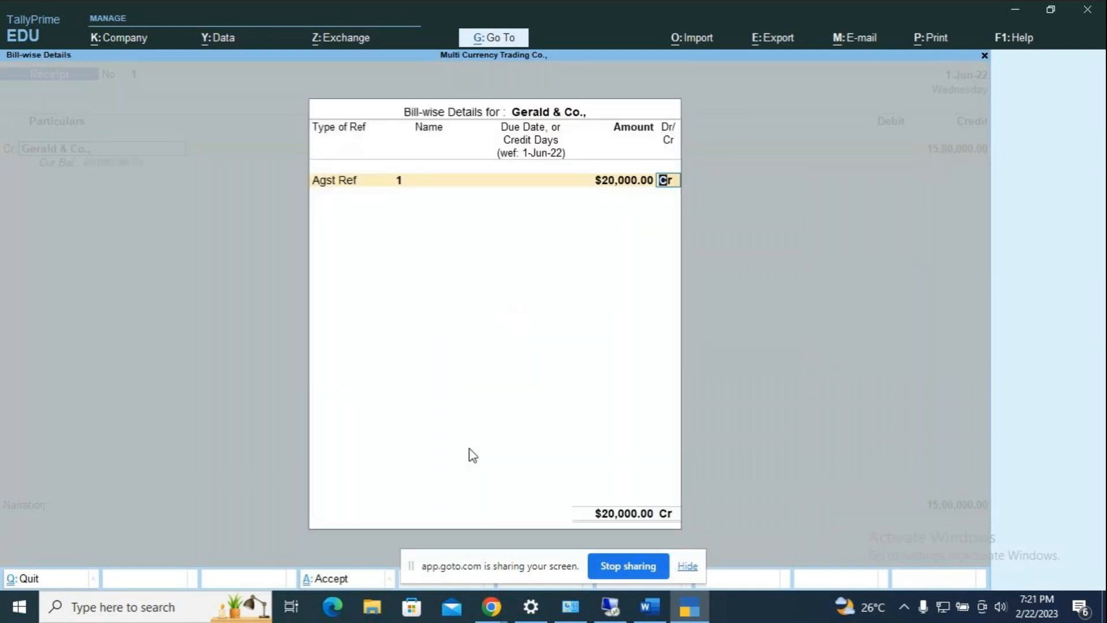
{"action": "key", "text": "Return"}
{"action": "key", "text": "Return"}
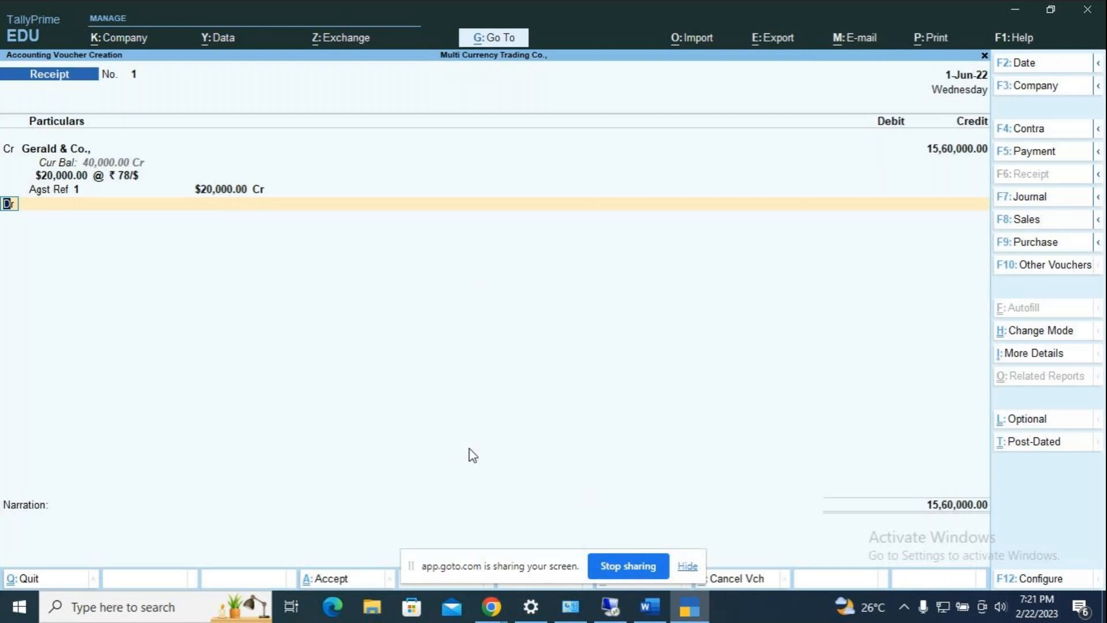
- Debit HDFC Bank with $20,000.00 at the 78/$ rate of exchange
{"action": "key", "text": "Down"}
{"action": "key", "text": "Down"}
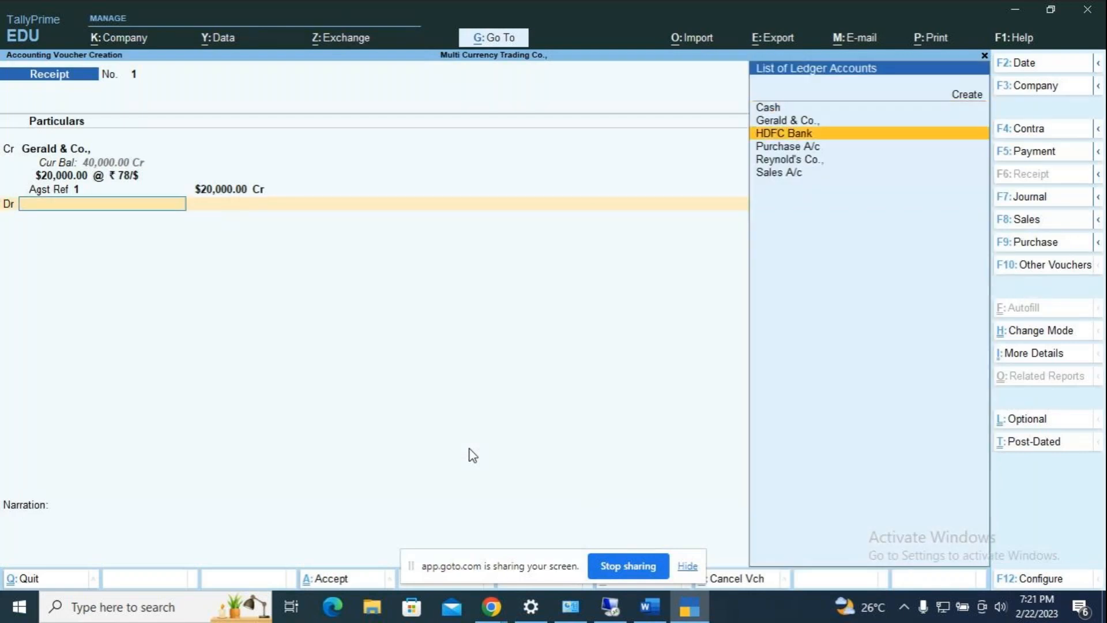
{"action": "key", "text": "Return"}
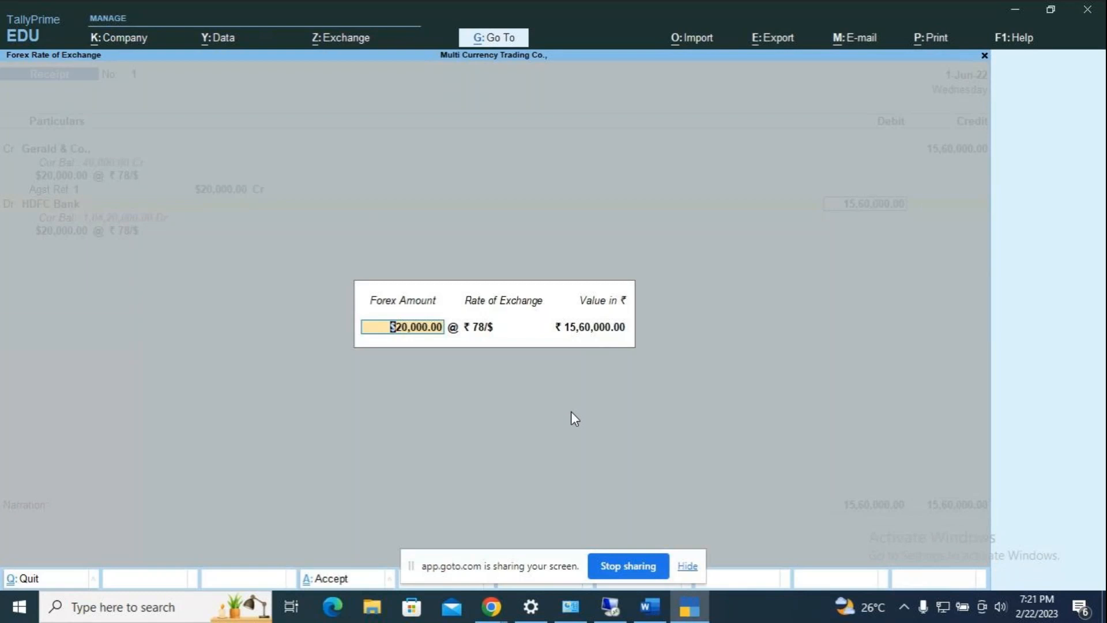
{"action": "key", "text": "Return"}
{"action": "key", "text": "Return"}
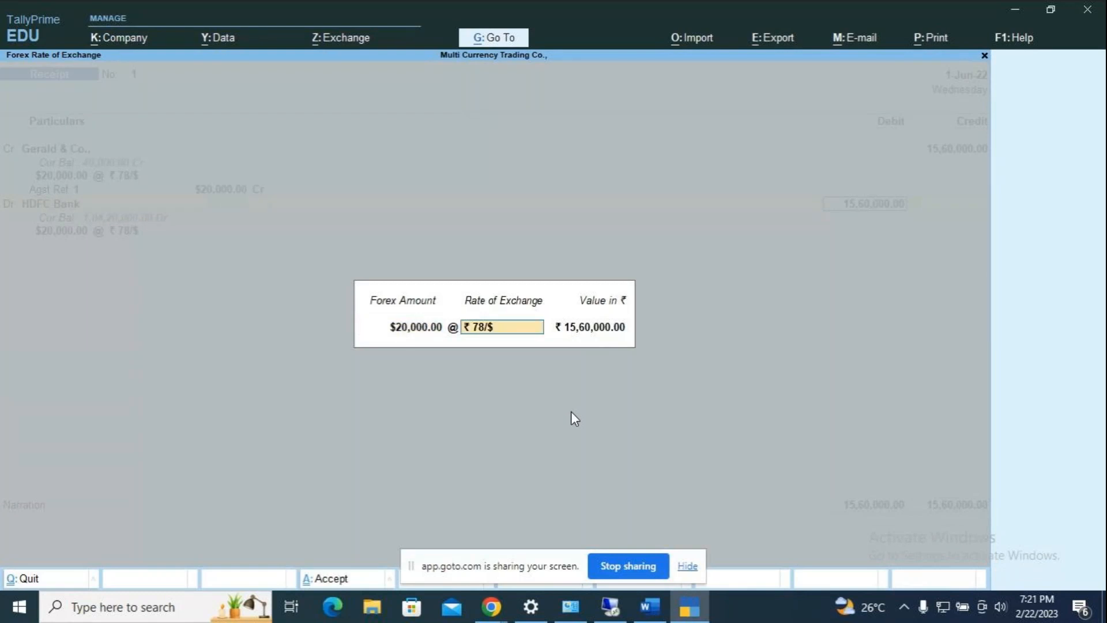
{"action": "key", "text": "Return"}
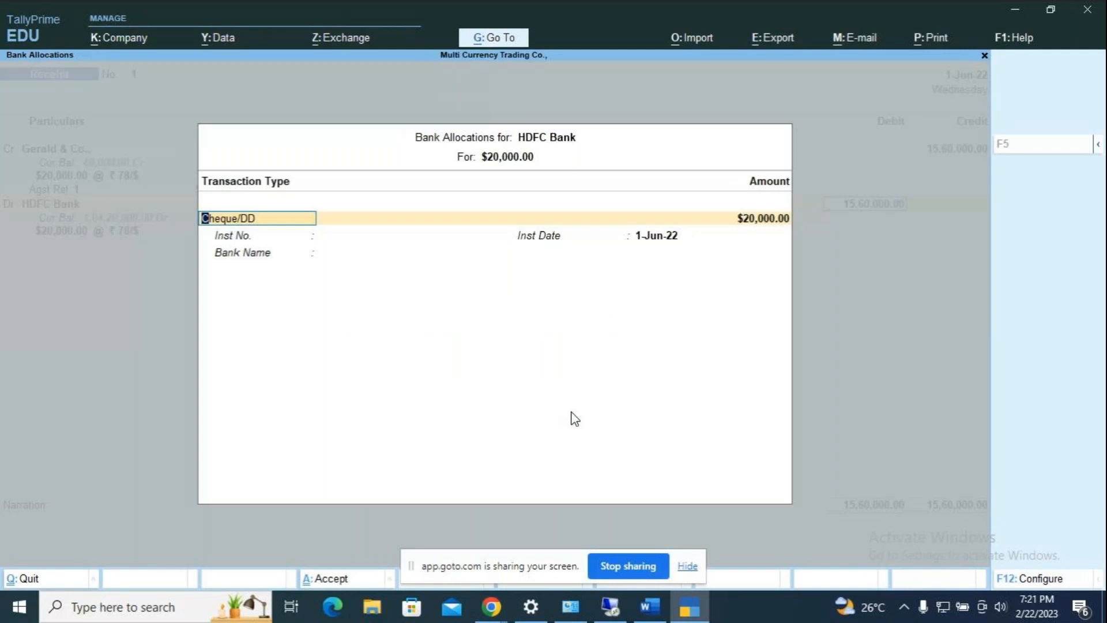
- Complete the bank allocation as Cheque/DD with the instrument number, instrument date 1-Jun-22, and bank name HDFC Bank
{"action": "key", "text": "Return"}
{"action": "type", "text": "8"}
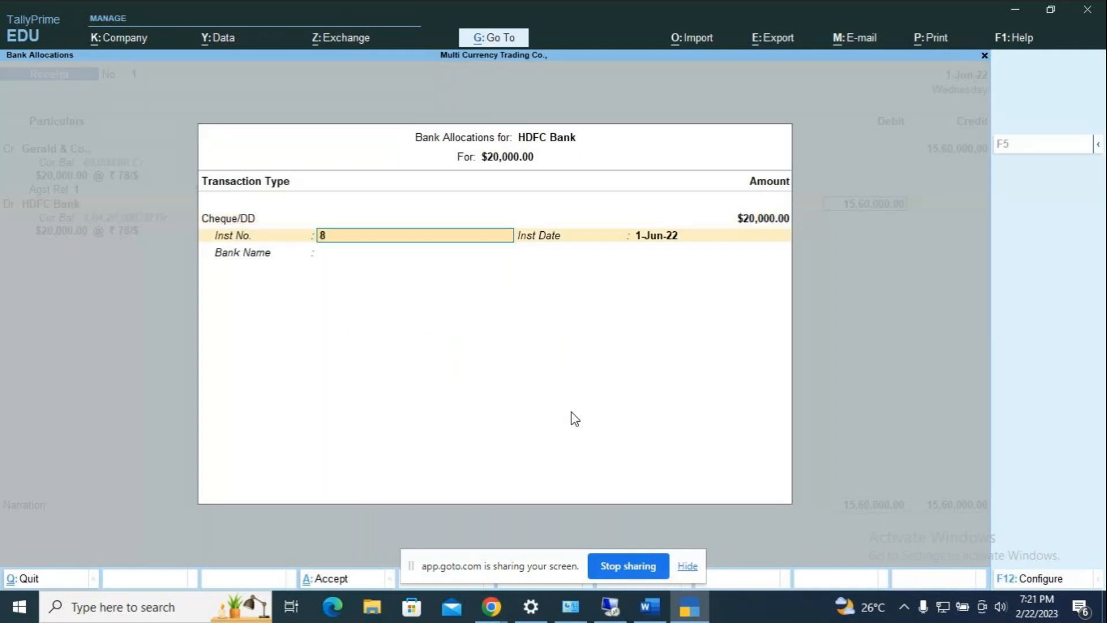
{"action": "type", "text": "52369"}
{"action": "key", "text": "Return"}
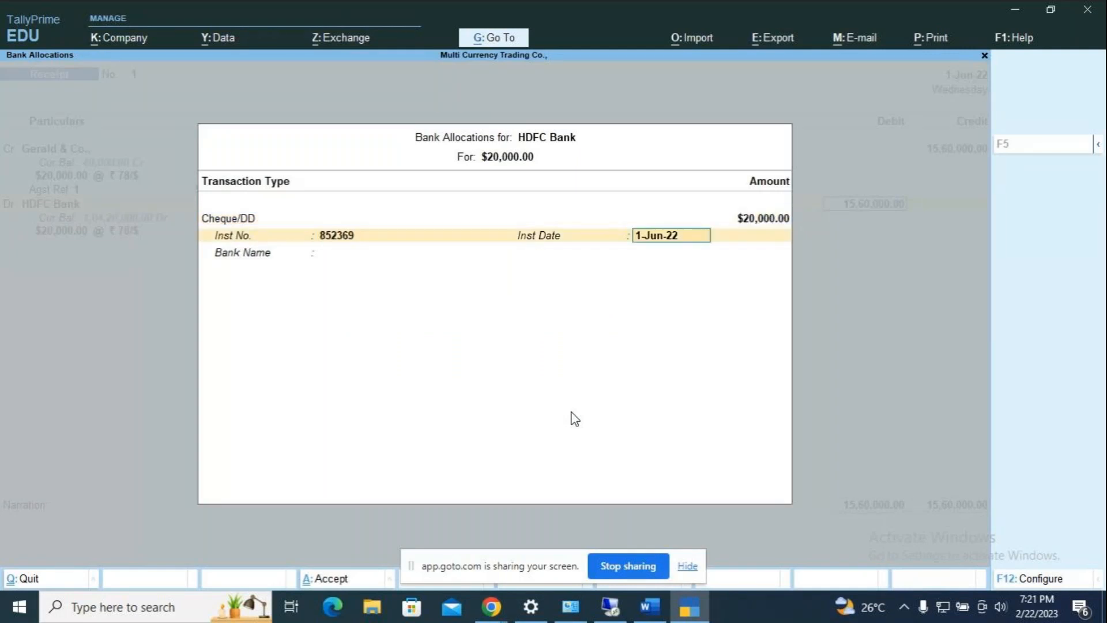
{"action": "key", "text": "Return"}
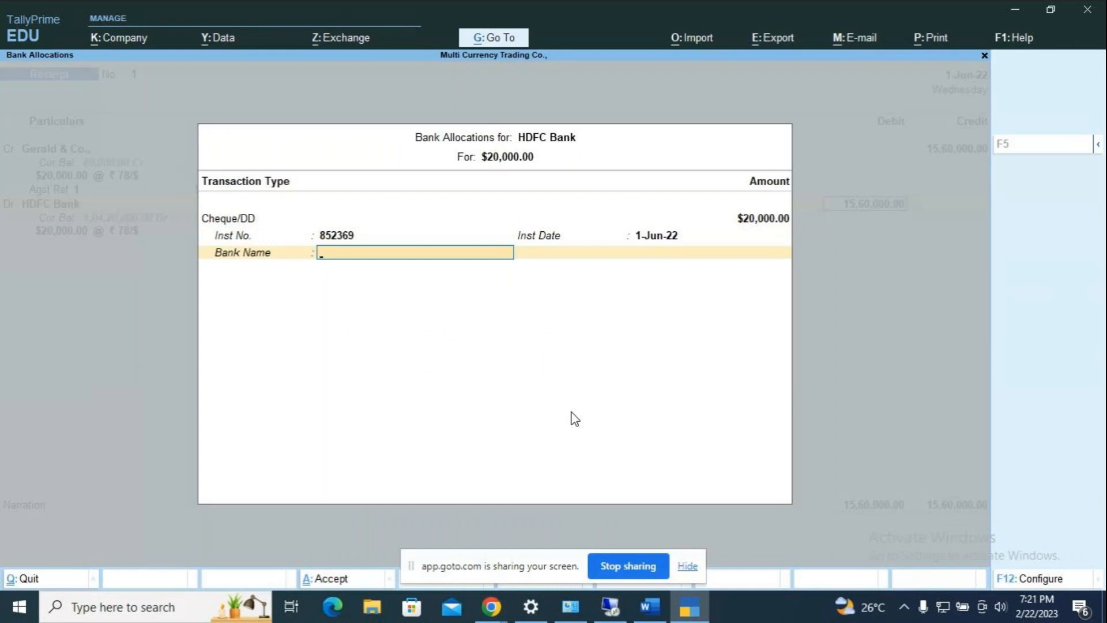
{"action": "key", "text": "Return"}
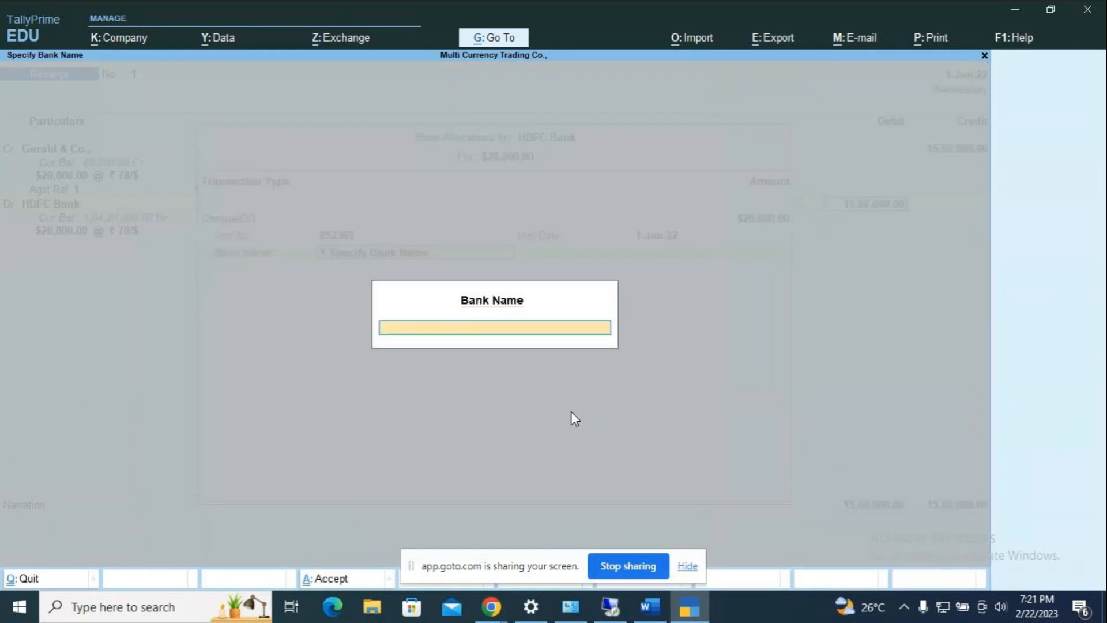
{"action": "type", "text": "HDFC b"}
{"action": "key", "text": "BackSpace"}
{"action": "type", "text": "Bank"}
{"action": "key", "text": "Return"}
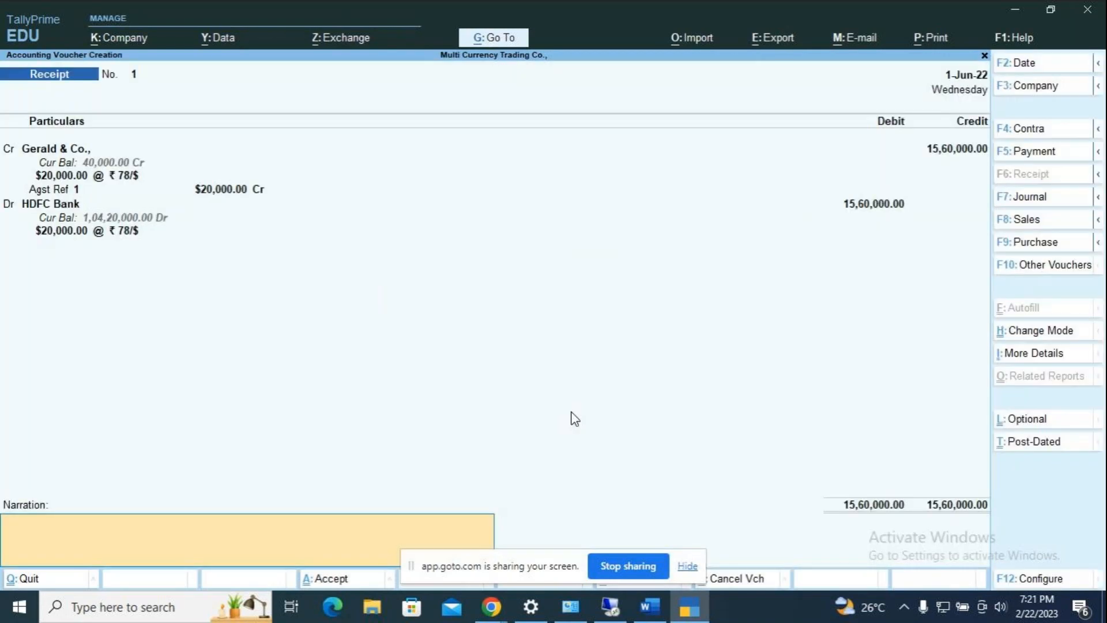
- Add the narration "being cheque received from the customer" to the receipt, save it and leave voucher entry
{"action": "type", "text": "being cheque received"}
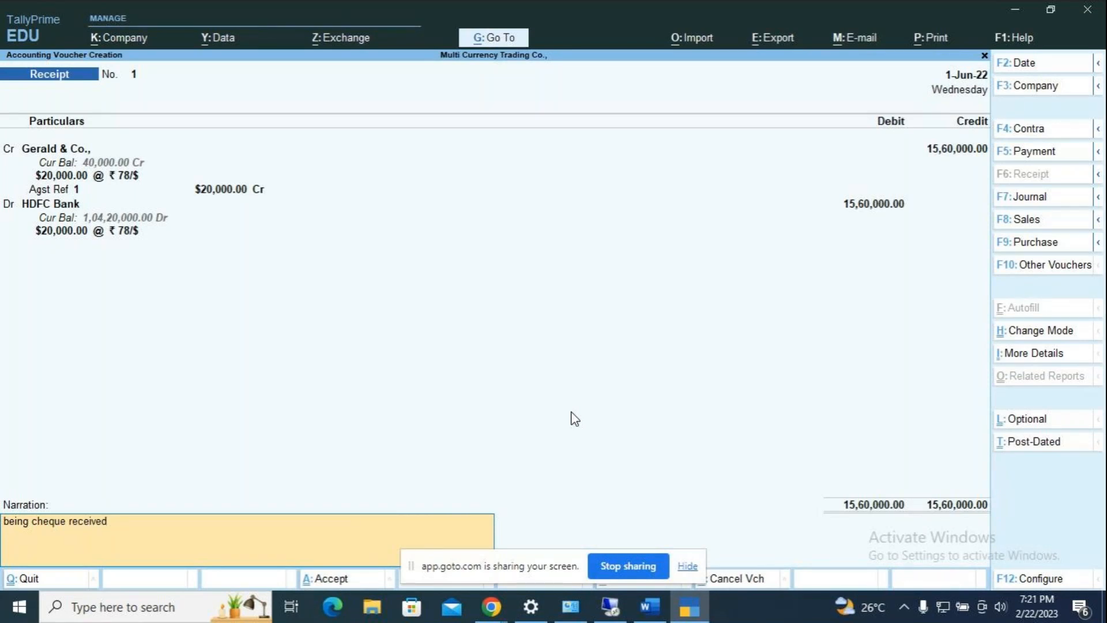
{"action": "type", "text": " from the customer"}
{"action": "key", "text": "Return"}
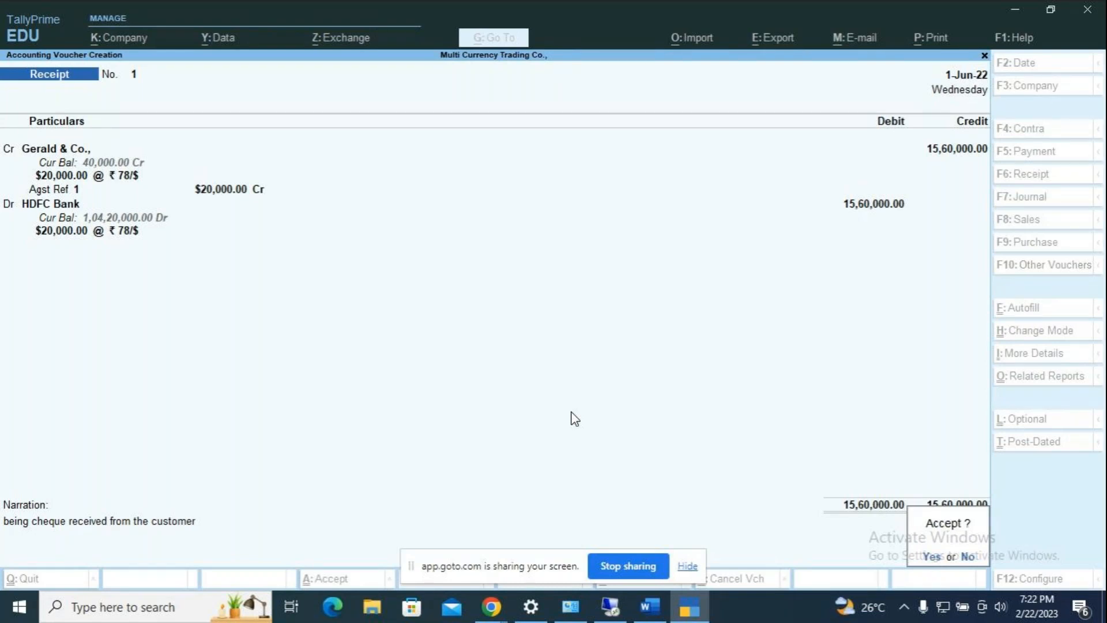
{"action": "key", "text": "Return"}
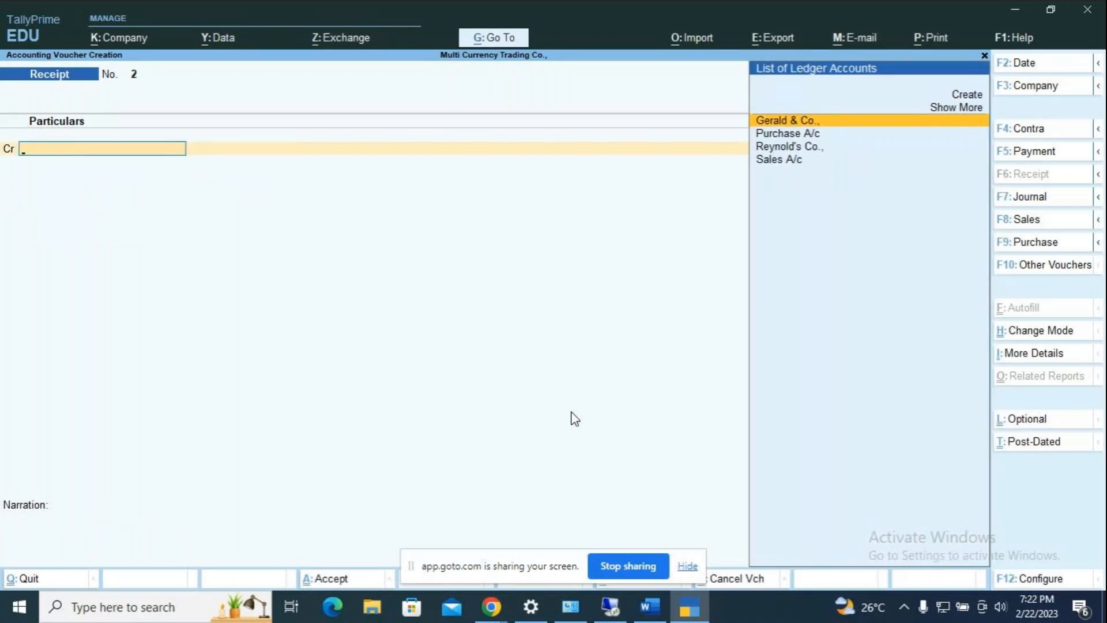
{"action": "key", "text": "Escape"}
- View the Balance Sheet in detailed form and examine its unadjusted forex gain/loss line
{"action": "key", "text": "Down"}
{"action": "key", "text": "Down"}
{"action": "key", "text": "Down"}
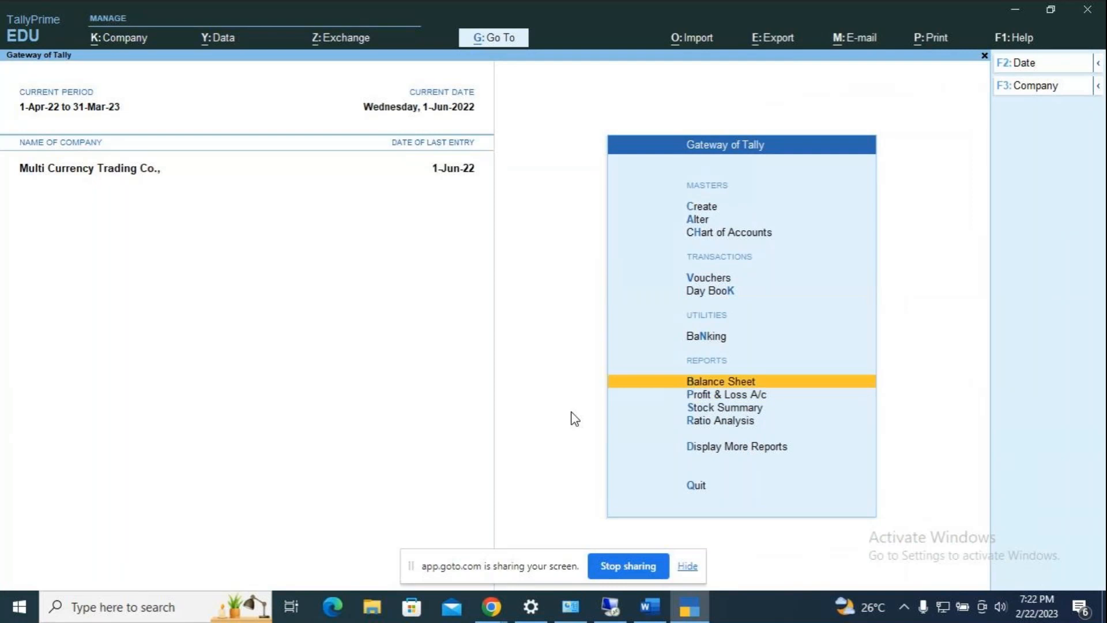
{"action": "key", "text": "Return"}
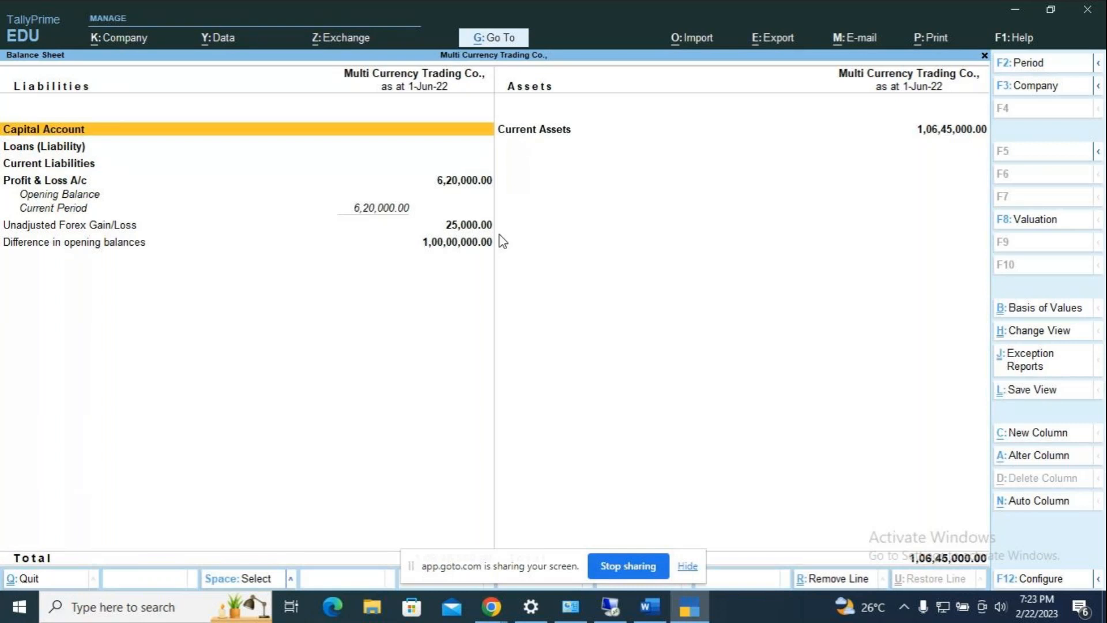
{"action": "key", "text": "alt"}
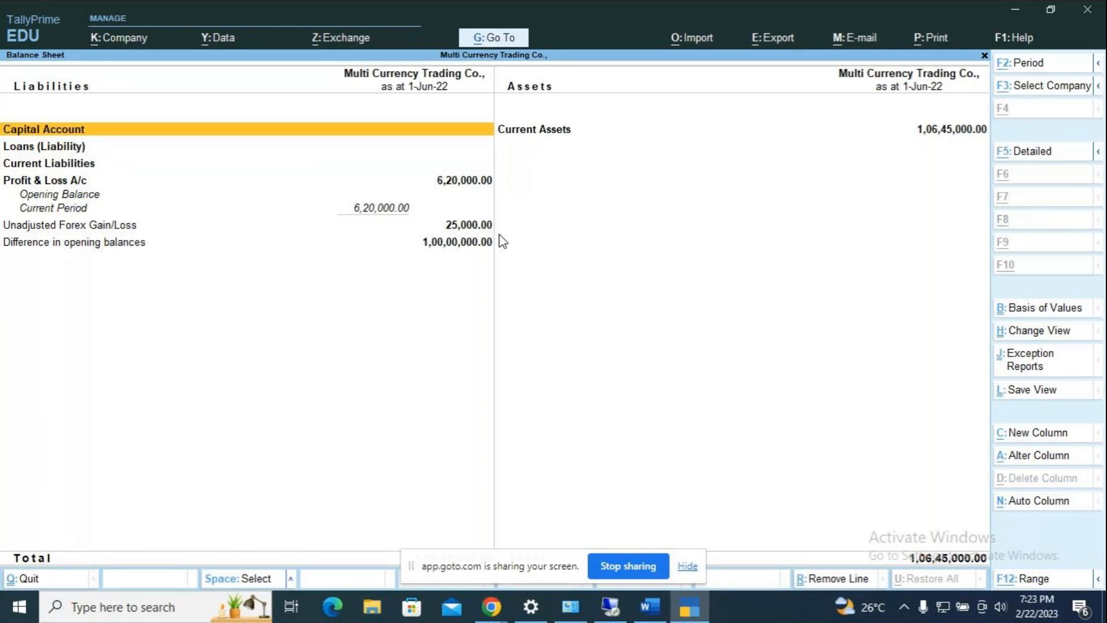
{"action": "key", "text": "alt+F5"}
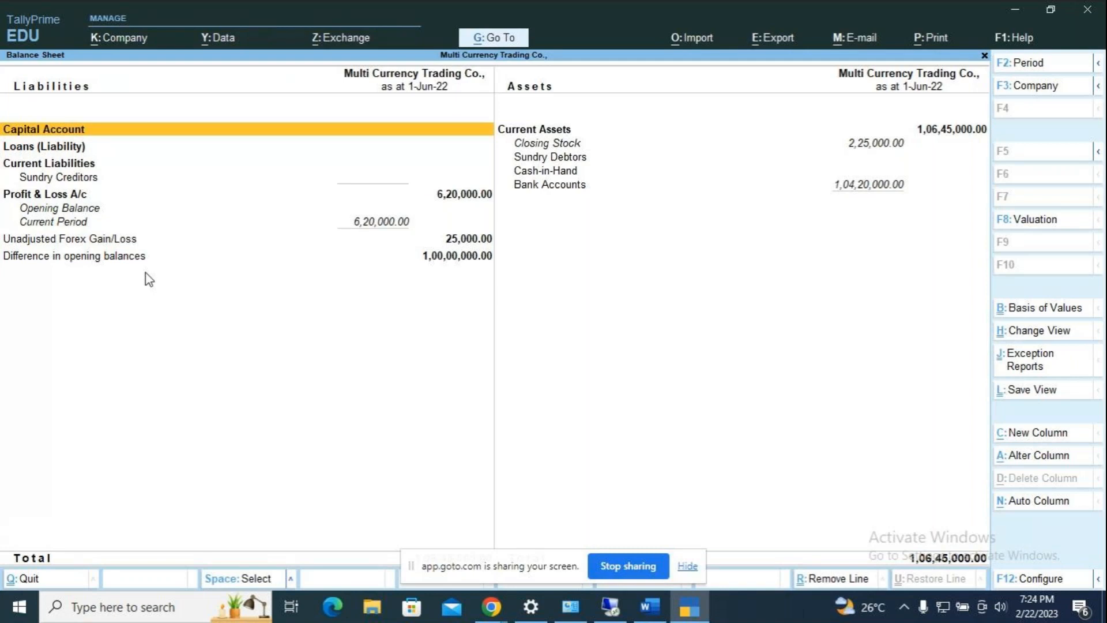
{"action": "key", "text": "Escape"}
- View the Profit & Loss A/c in detailed form to check the sales, purchase and stock figures
{"action": "key", "text": "Down"}
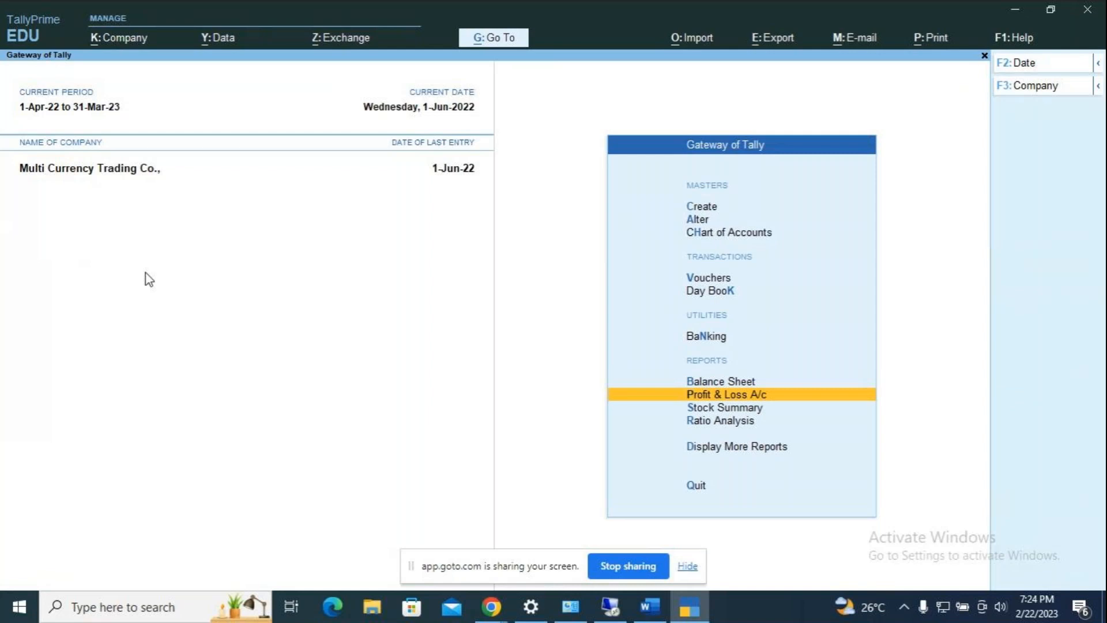
{"action": "key", "text": "Return"}
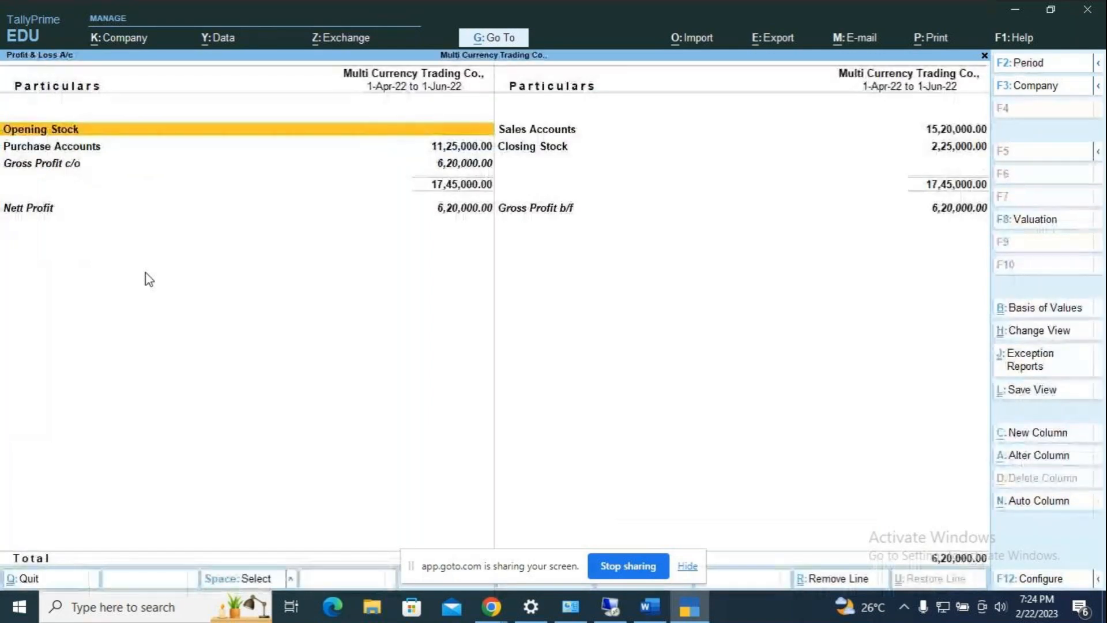
{"action": "key", "text": "alt+F5"}
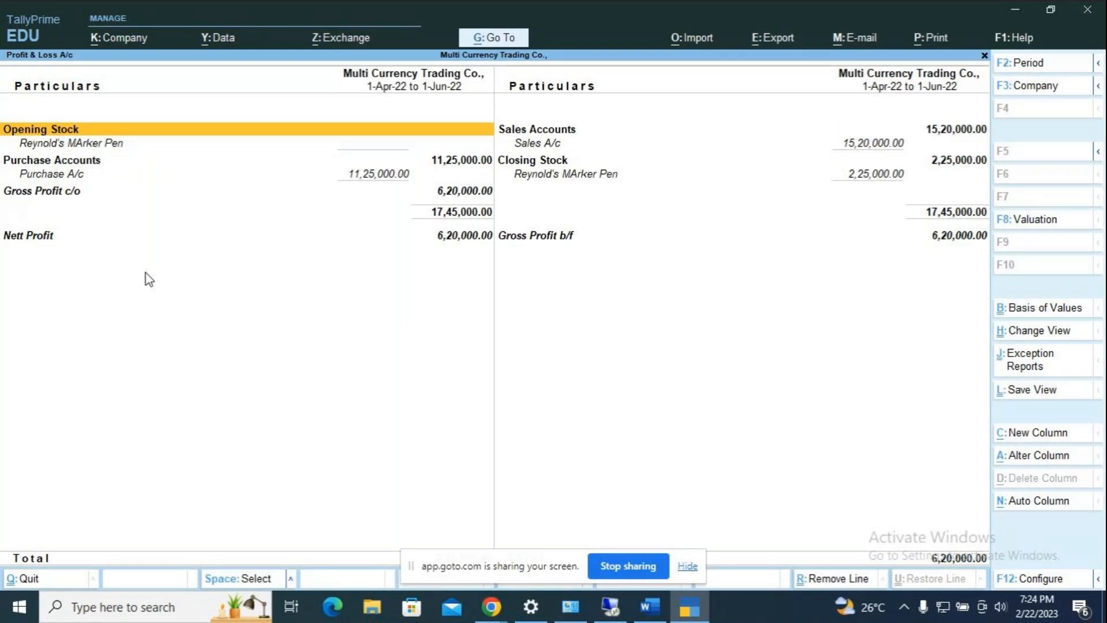
{"action": "key", "text": "Escape"}
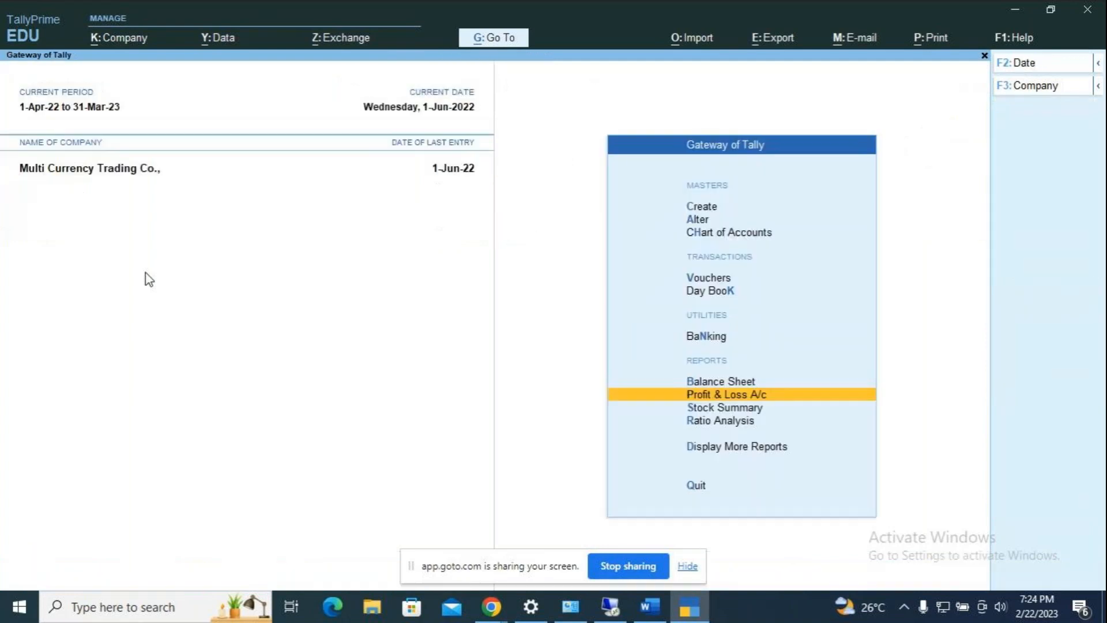
- View the Trial Balance in detailed form and examine the debit and credit of Unadjusted Forex Gain/Loss
{"action": "key", "text": "Down"}
{"action": "key", "text": "Down"}
{"action": "key", "text": "Down"}
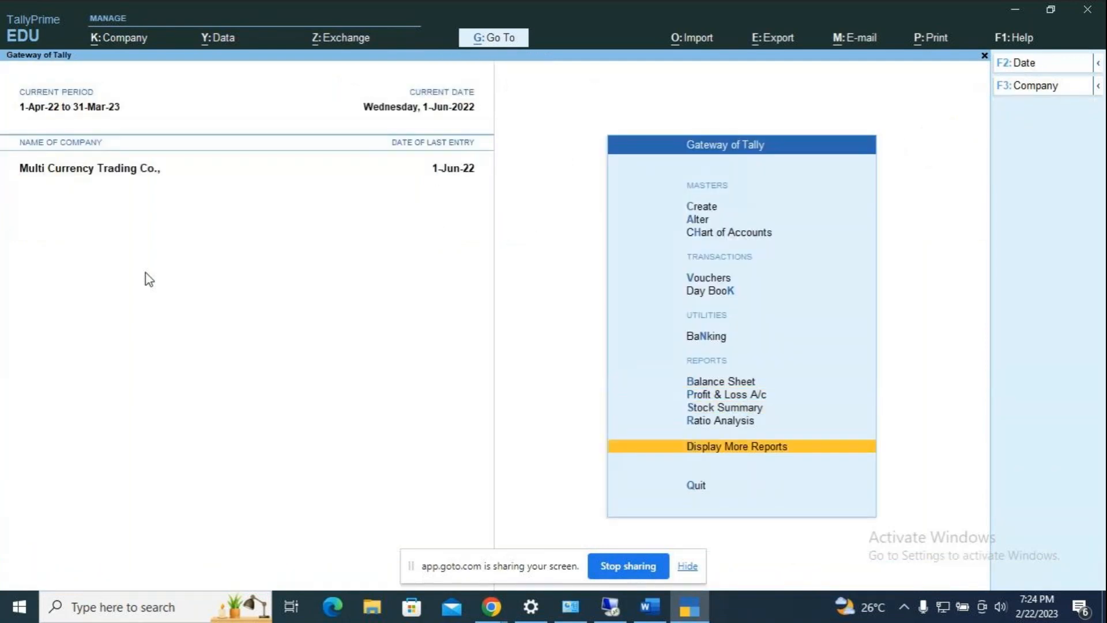
{"action": "key", "text": "Return"}
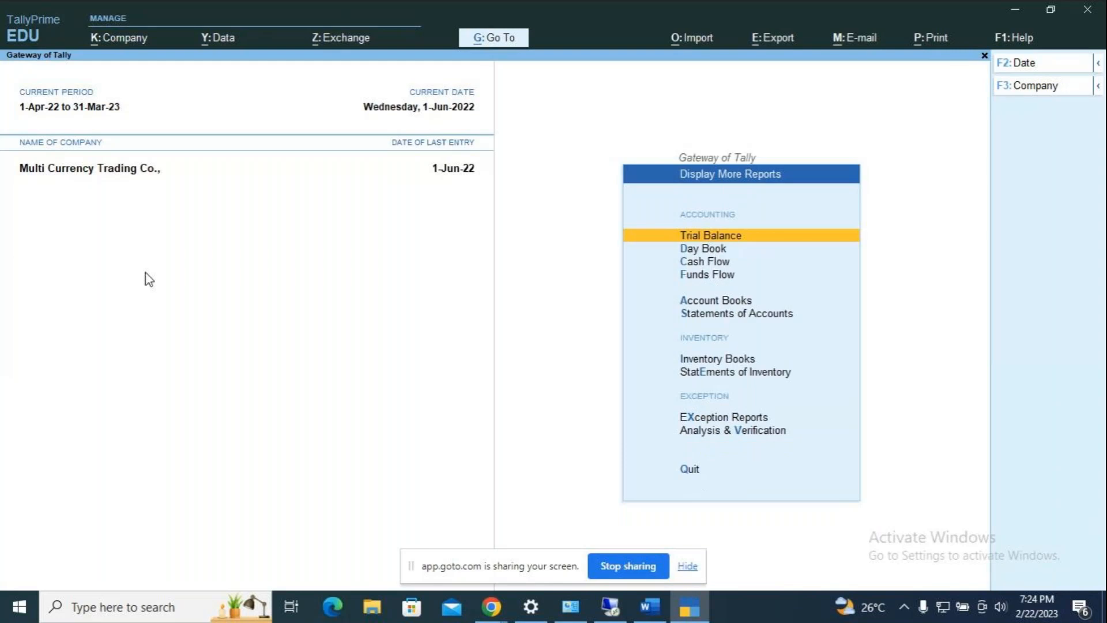
{"action": "key", "text": "Return"}
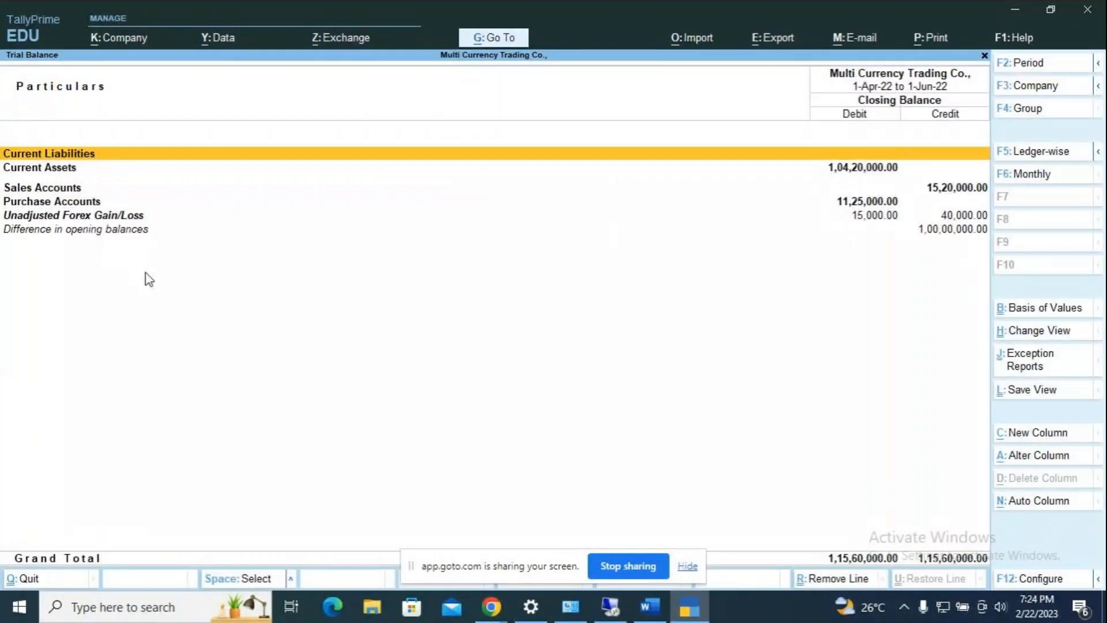
{"action": "key", "text": "alt+F5"}
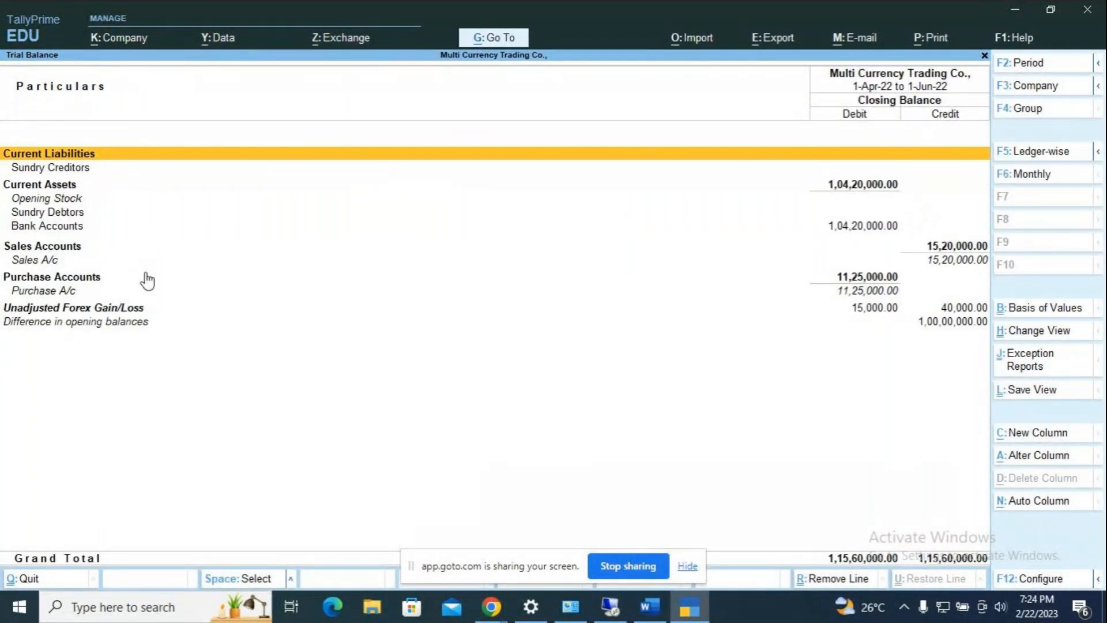
{"action": "left_click", "coordinate": [45, 311]}
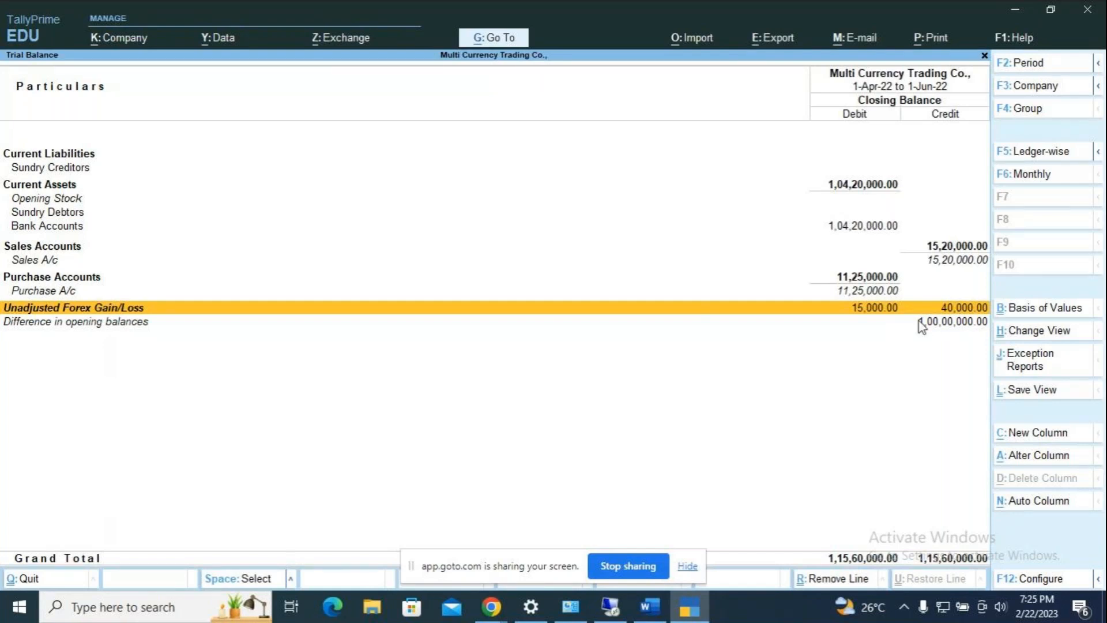
{"action": "key", "text": "Escape"}
{"action": "key", "text": "Escape"}
- Reopen the detailed Balance Sheet and highlight the Unadjusted Forex Gain/Loss entry under liabilities for review
{"action": "key", "text": "Up"}
{"action": "key", "text": "Up"}
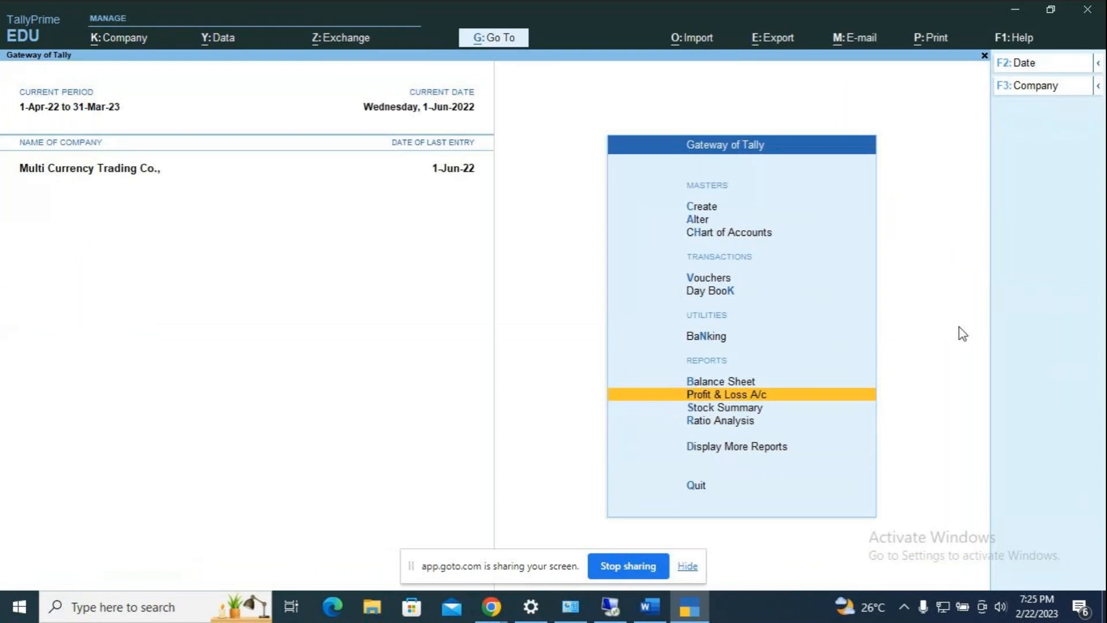
{"action": "key", "text": "Up"}
{"action": "key", "text": "Return"}
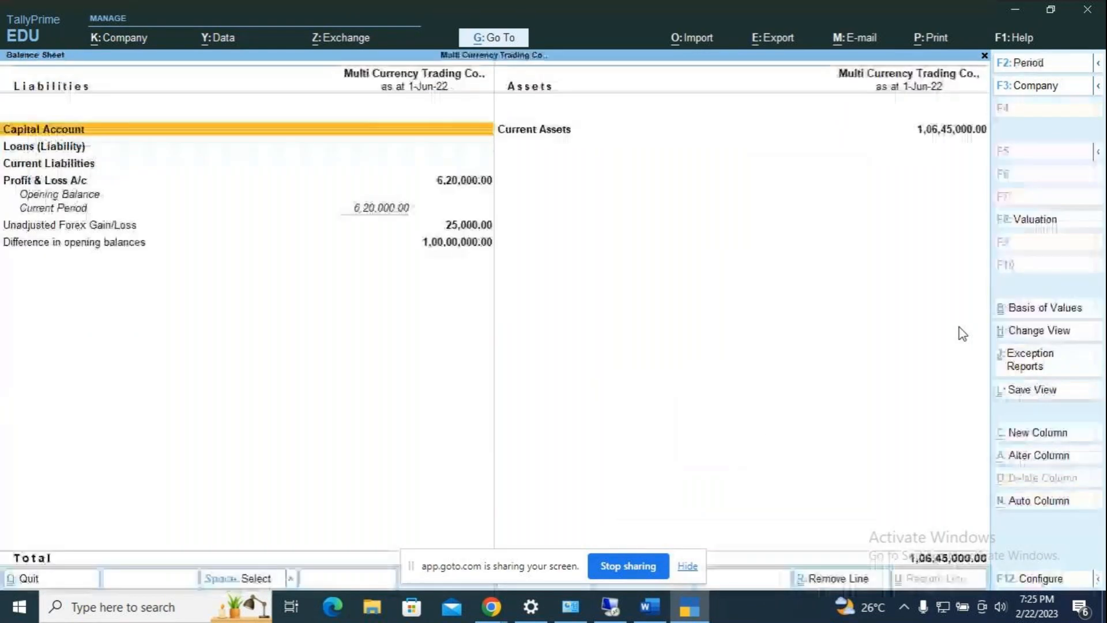
{"action": "key", "text": "alt+F5"}
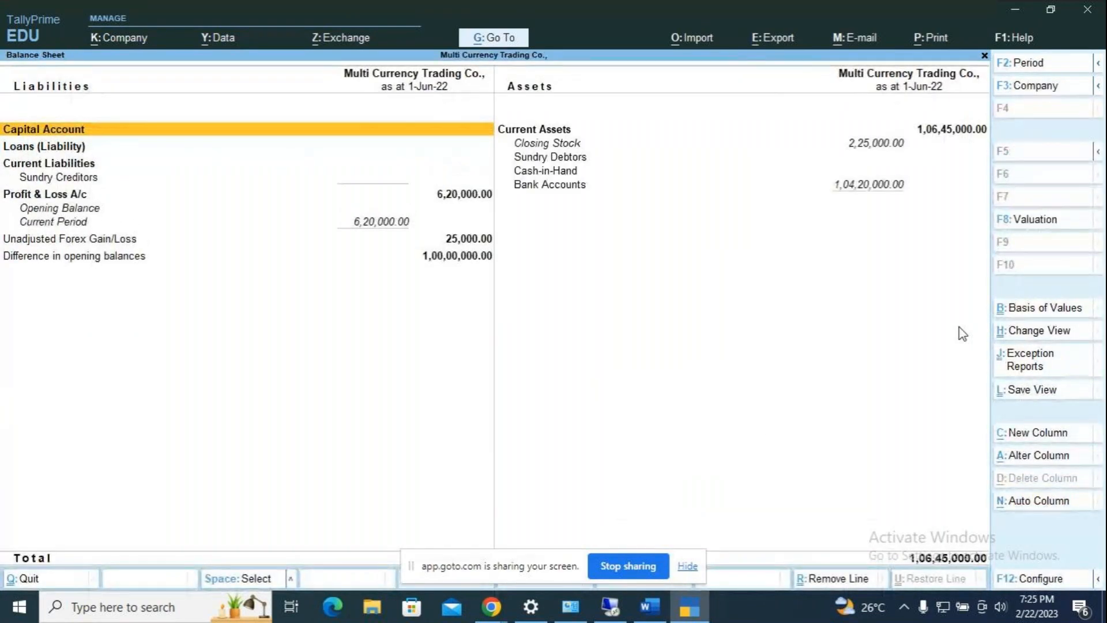
{"action": "key", "text": "Down"}
{"action": "key", "text": "Down"}
{"action": "key", "text": "Down"}
{"action": "key", "text": "Down"}
{"action": "key", "text": "Down"}
{"action": "key", "text": "Down"}
{"action": "key", "text": "Down"}
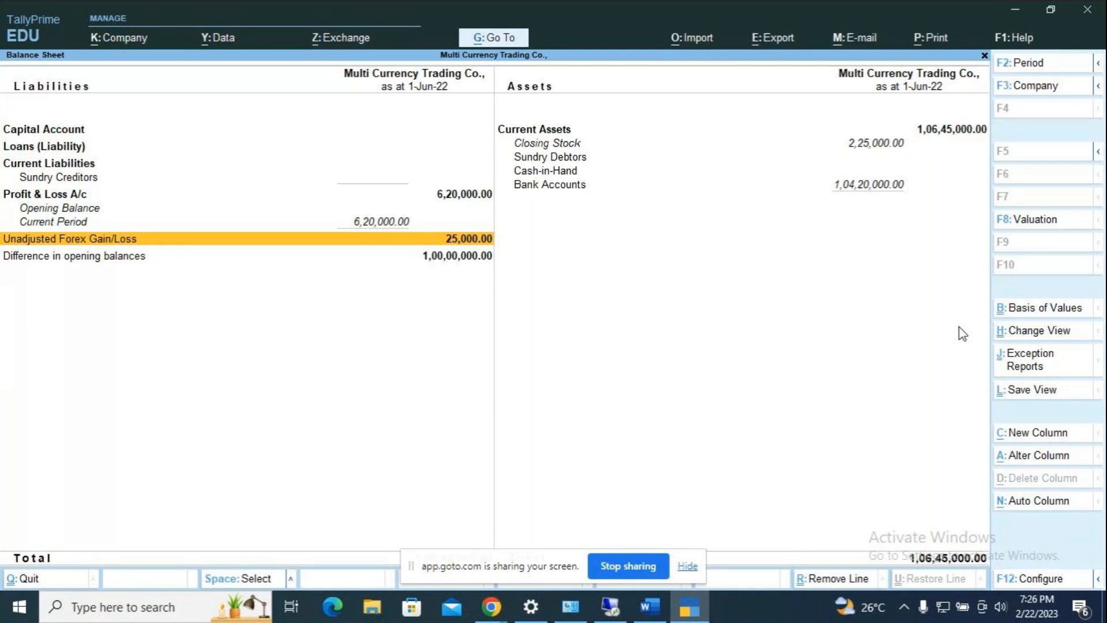
{"action": "key", "text": "Escape"}
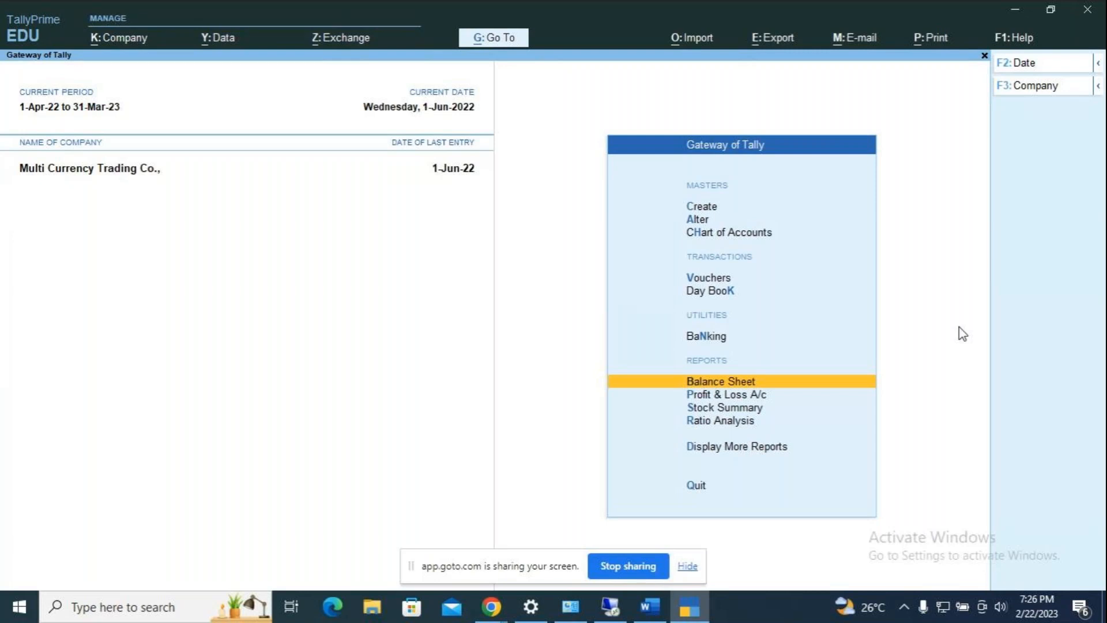
{"action": "key", "text": "Up"}
{"action": "key", "text": "Up"}
{"action": "key", "text": "Up"}
{"action": "key", "text": "Up"}
{"action": "key", "text": "Up"}
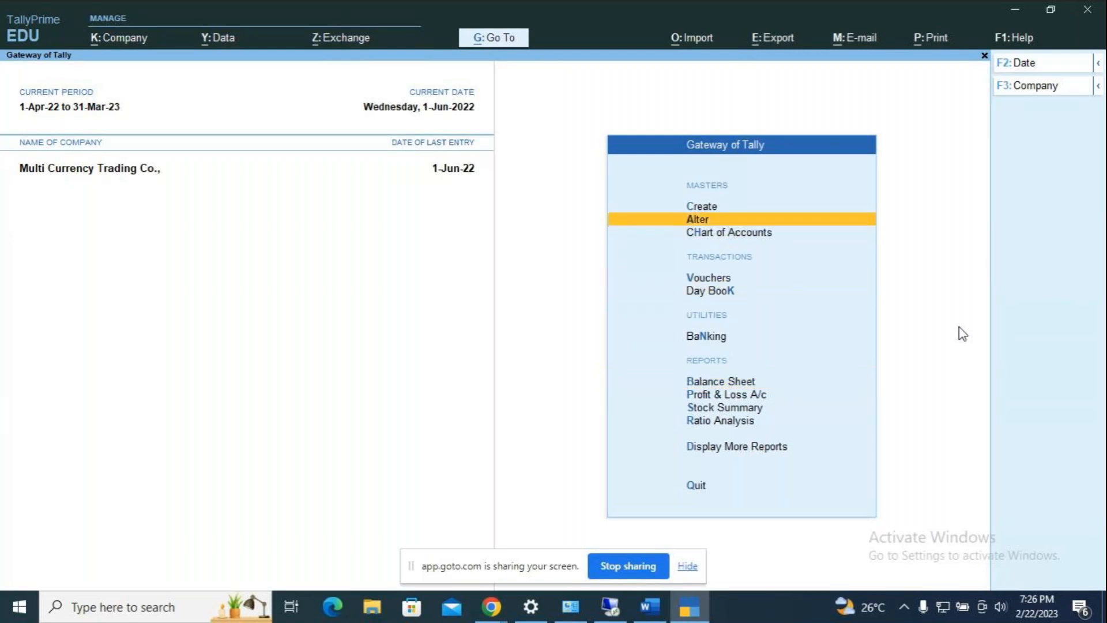
{"action": "key", "text": "Return"}
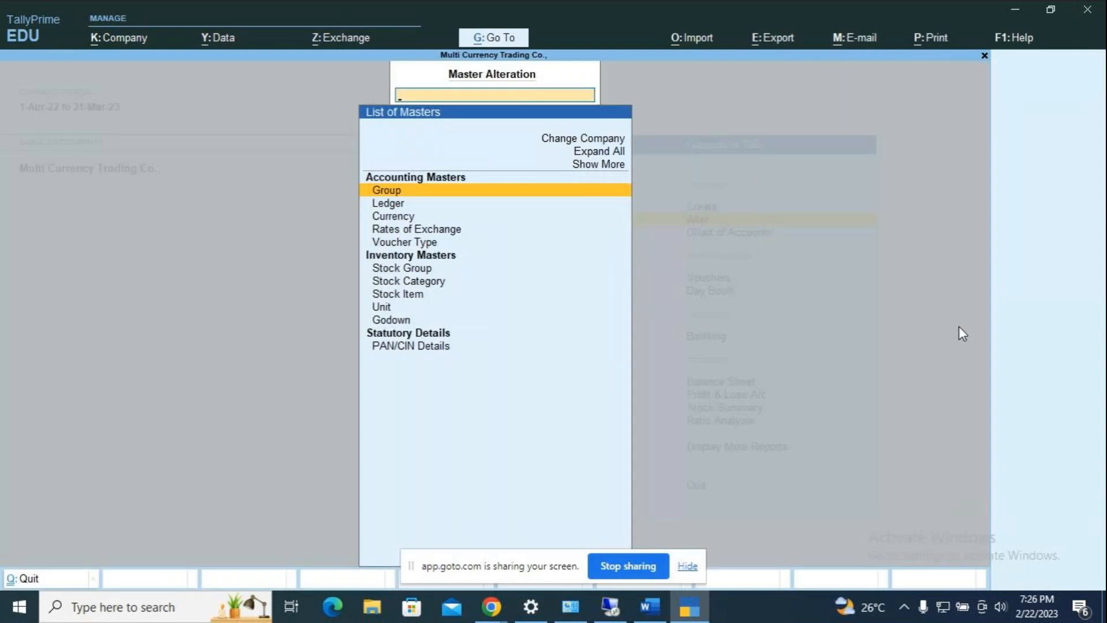
{"action": "key", "text": "Down"}
{"action": "key", "text": "Down"}
{"action": "key", "text": "Down"}
{"action": "key", "text": "Down"}
{"action": "key", "text": "Return"}
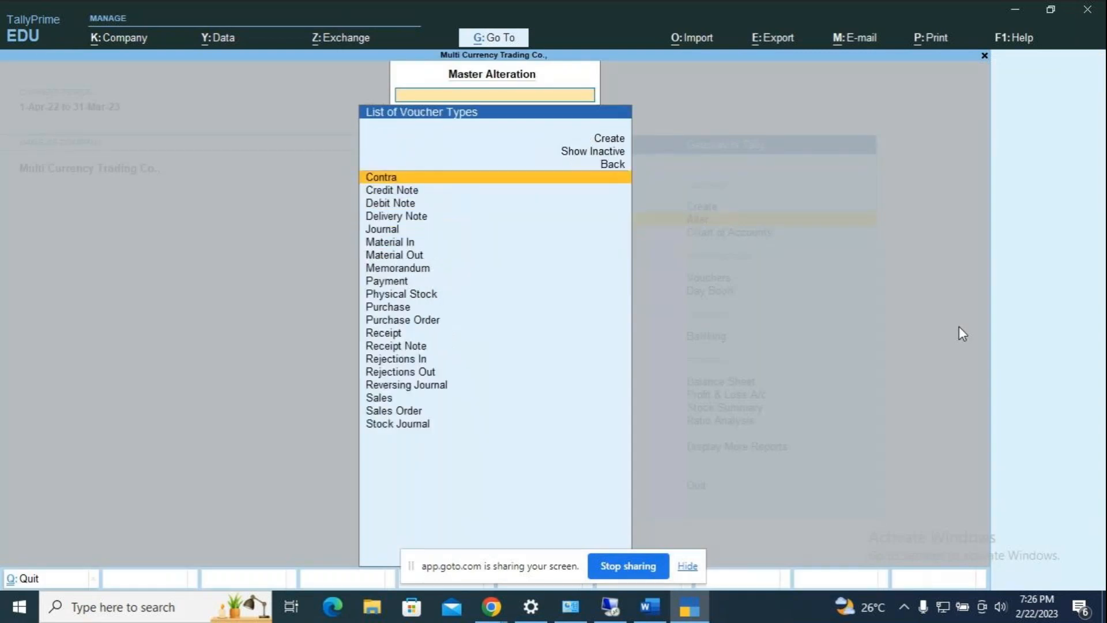
{"action": "type", "text": "J"}
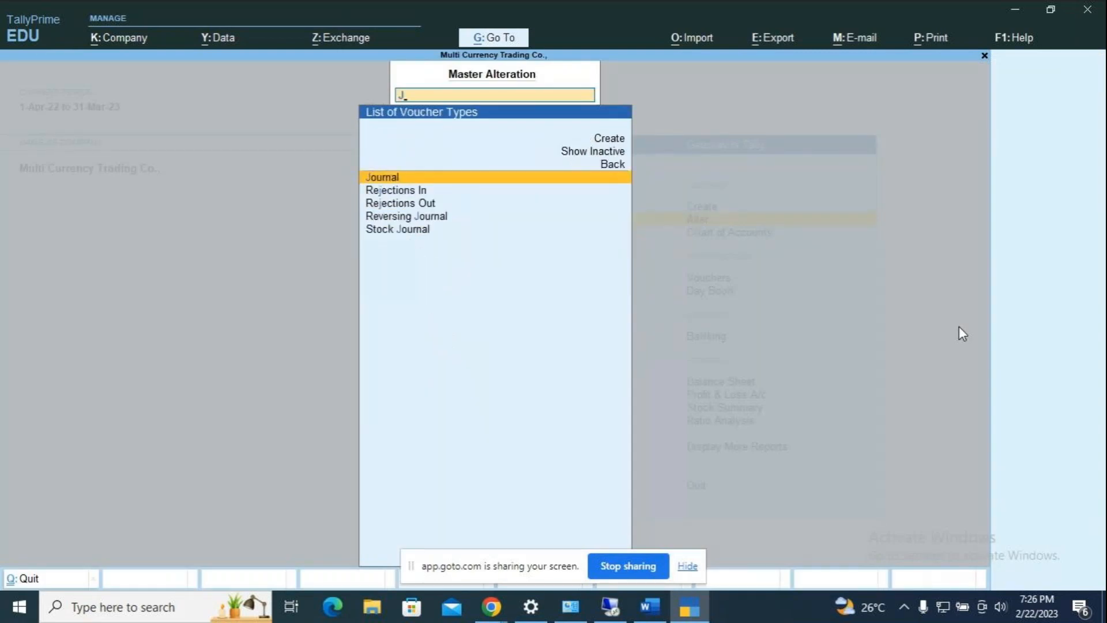
{"action": "key", "text": "Return"}
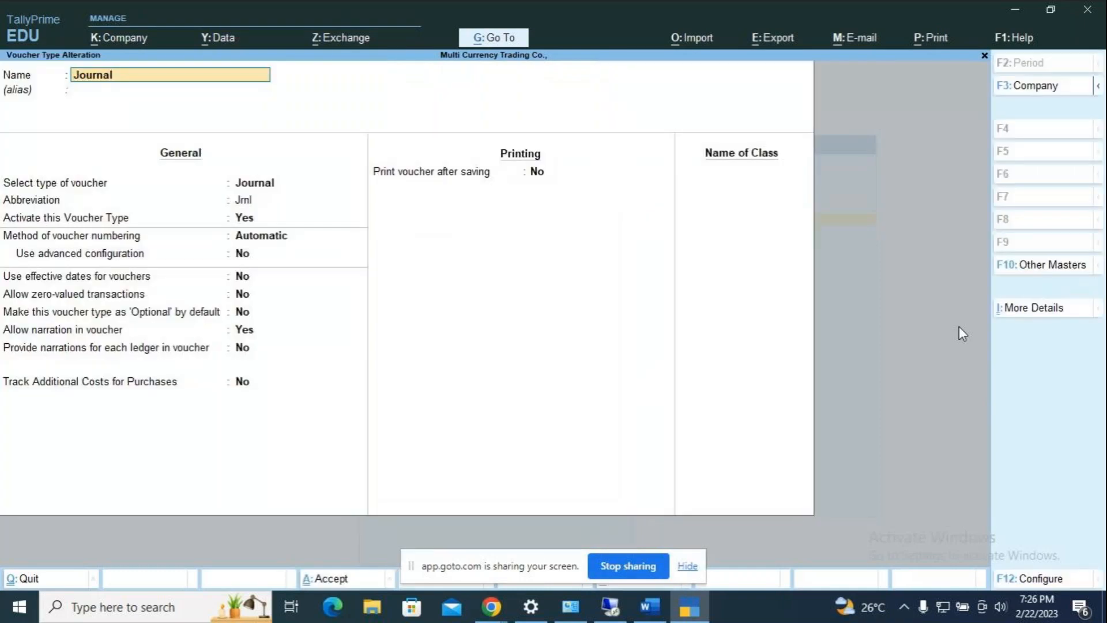
{"action": "key", "text": "BackSpace"}
{"action": "key", "text": "Escape"}
{"action": "key", "text": "y"}
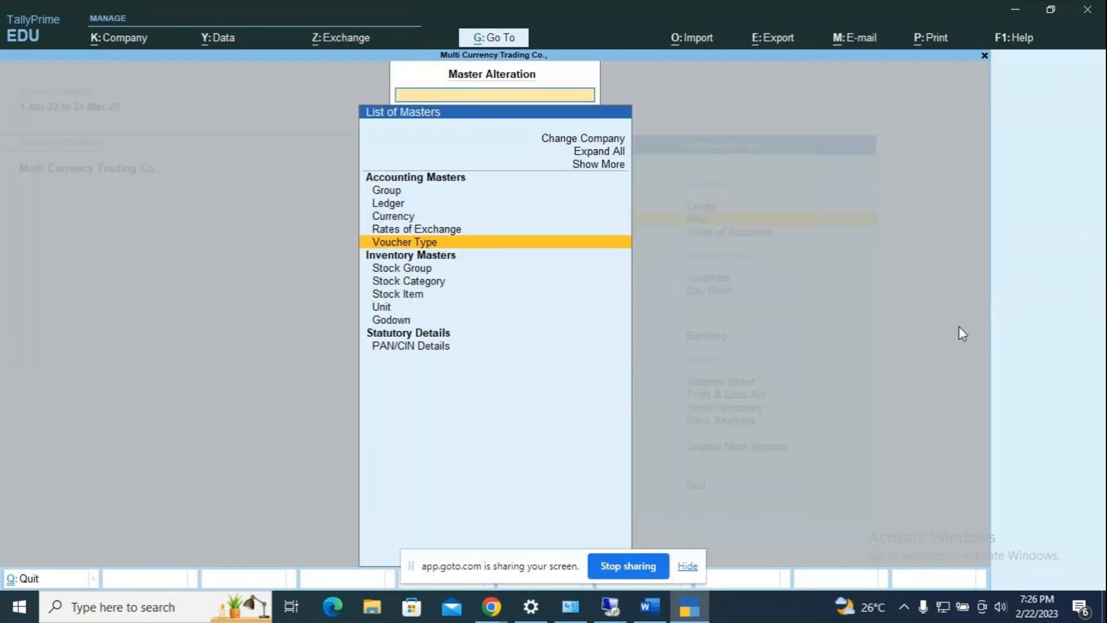
{"action": "key", "text": "Escape"}
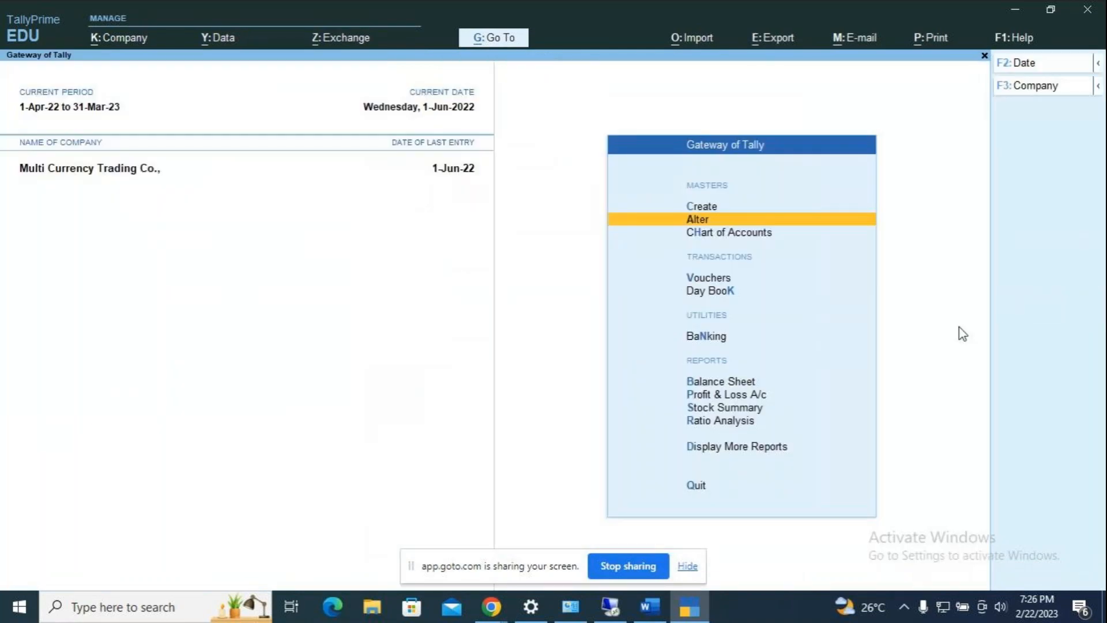
- Open the Journal voucher type for alteration
{"action": "key", "text": "Return"}
{"action": "key", "text": "Down"}
{"action": "key", "text": "Down"}
{"action": "key", "text": "Down"}
{"action": "key", "text": "Down"}
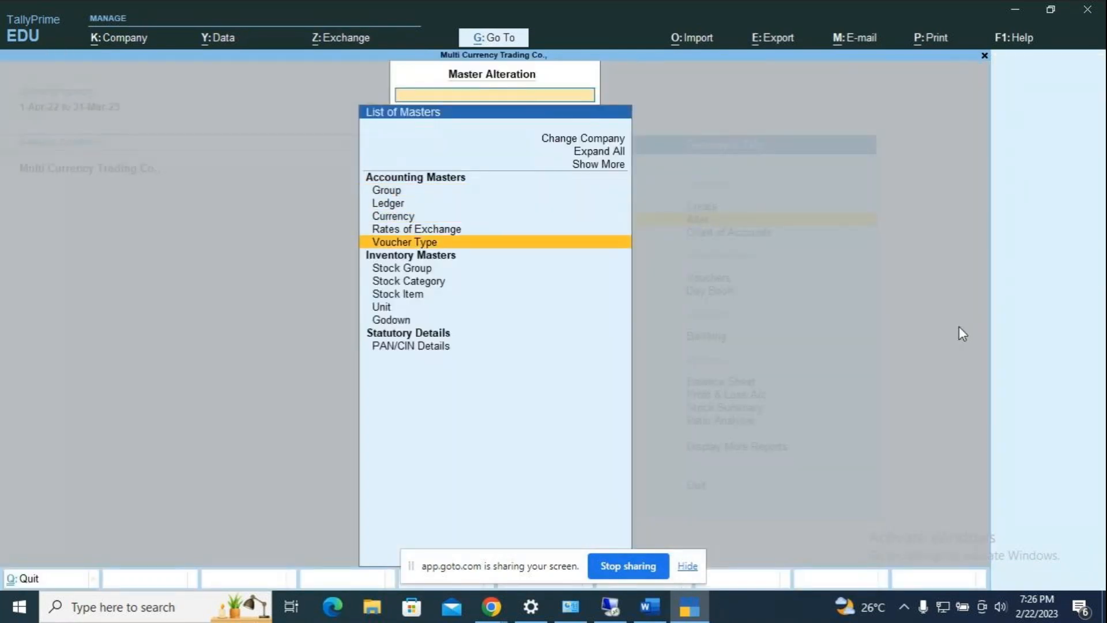
{"action": "key", "text": "Return"}
{"action": "type", "text": "Jou"}
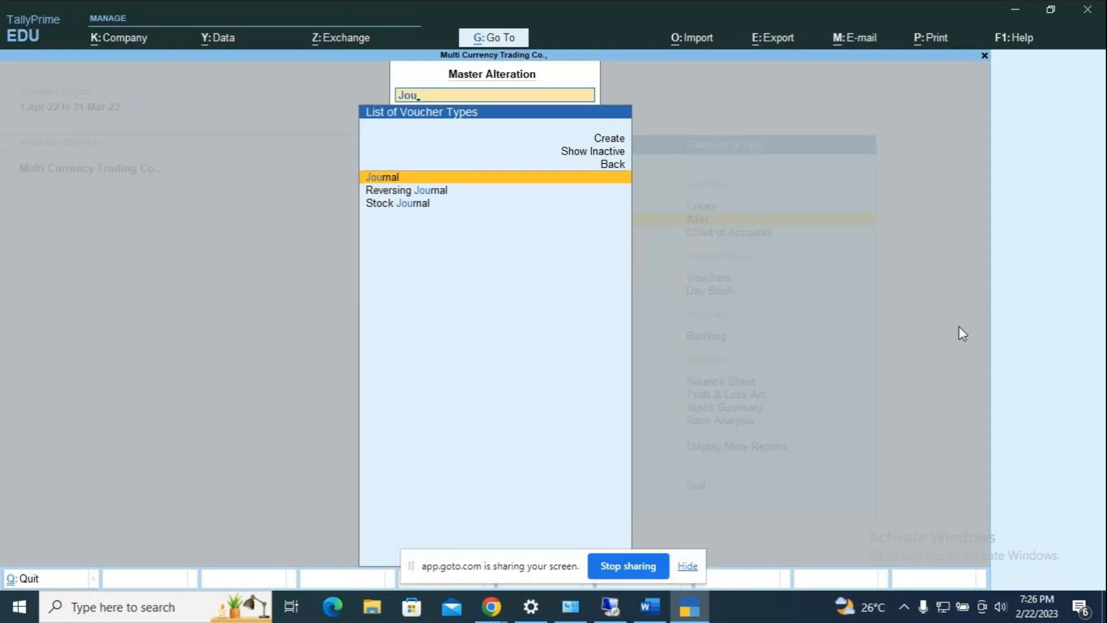
{"action": "key", "text": "Return"}
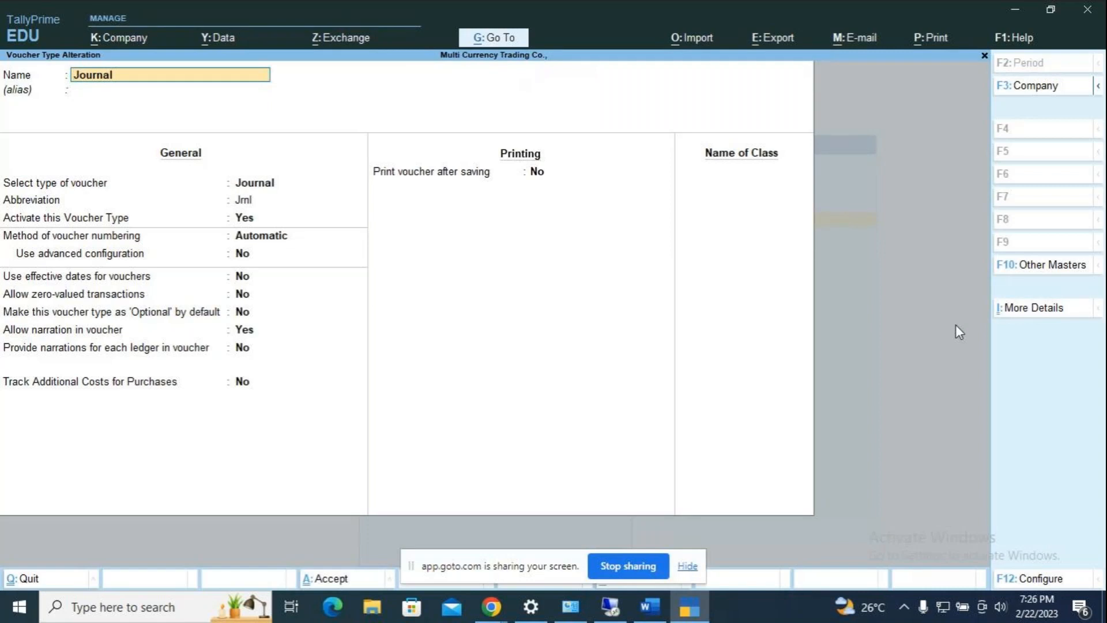
- Keep the Journal voucher type's existing general and printing settings and enter a voucher class named Forex Gain/Loss
{"action": "key", "text": "Return"}
{"action": "key", "text": "Return"}
{"action": "key", "text": "Return"}
{"action": "key", "text": "Return"}
{"action": "key", "text": "Return"}
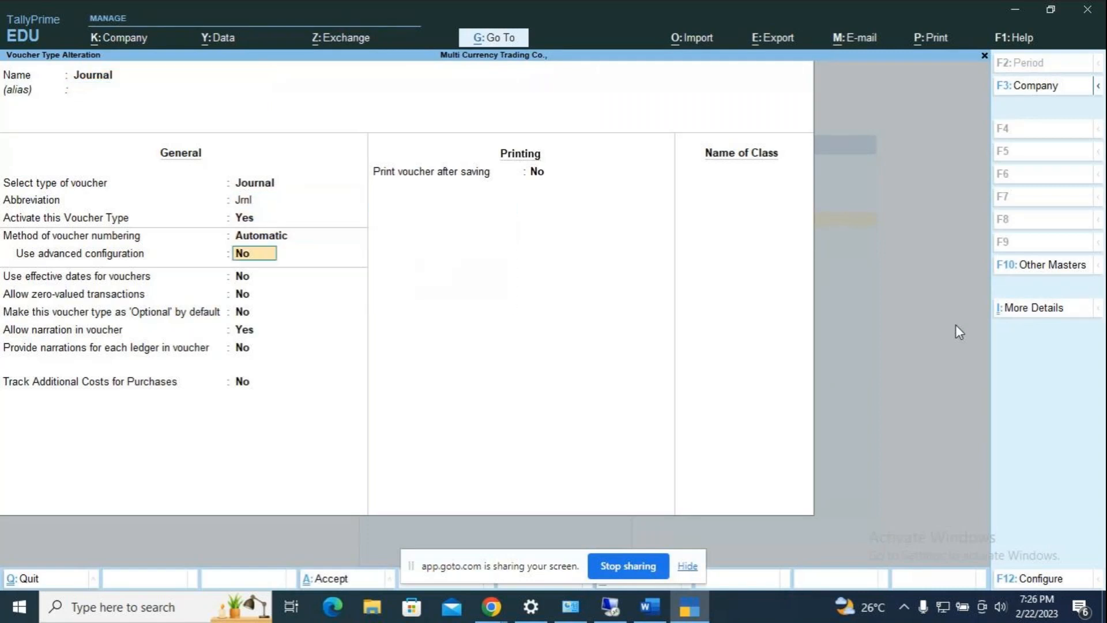
{"action": "key", "text": "Return"}
{"action": "key", "text": "Return"}
{"action": "key", "text": "Return"}
{"action": "key", "text": "Return"}
{"action": "key", "text": "Return"}
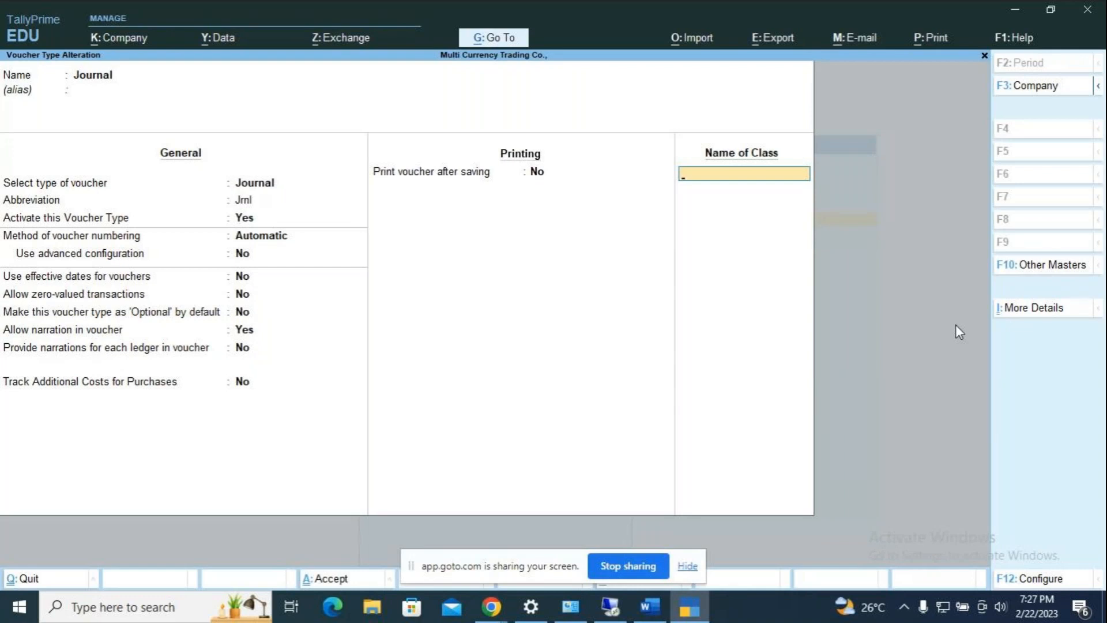
{"action": "type", "text": "Forex Gain/Loss"}
- Show more configurations for the voucher type, keep Allow use of Voucher Class at Yes, and accept the configuration
{"action": "key", "text": "F12"}
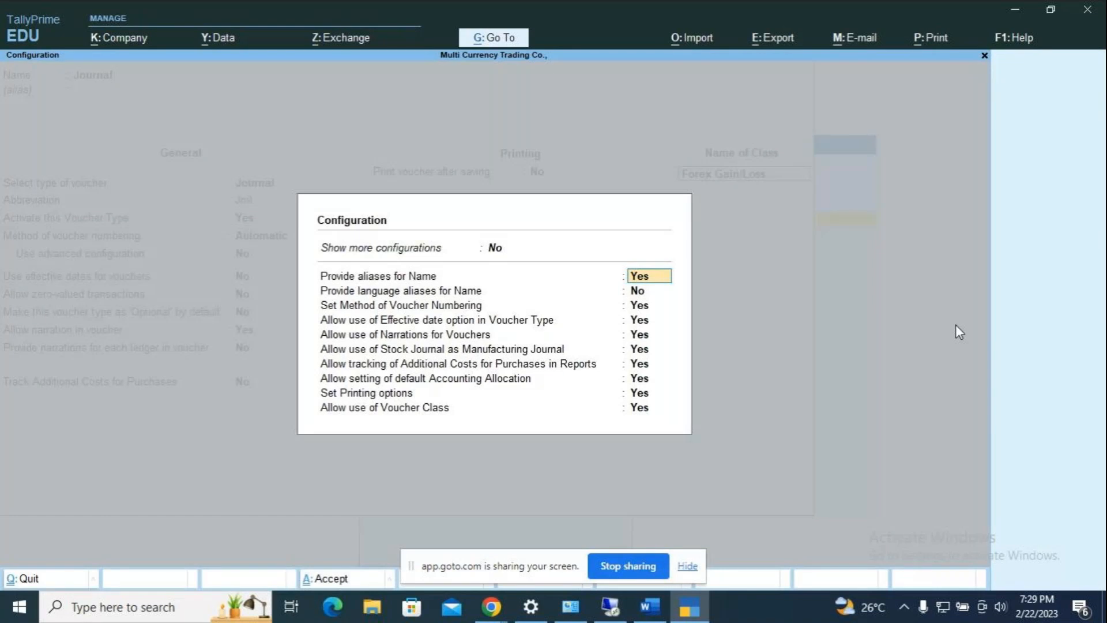
{"action": "key", "text": "Up"}
{"action": "type", "text": "y"}
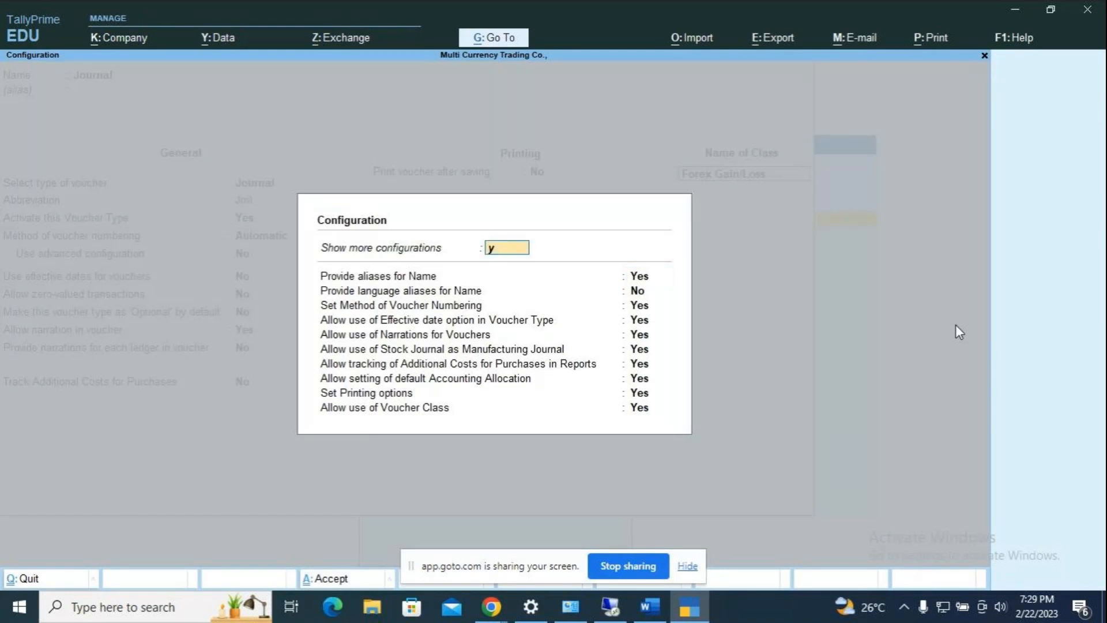
{"action": "key", "text": "Return"}
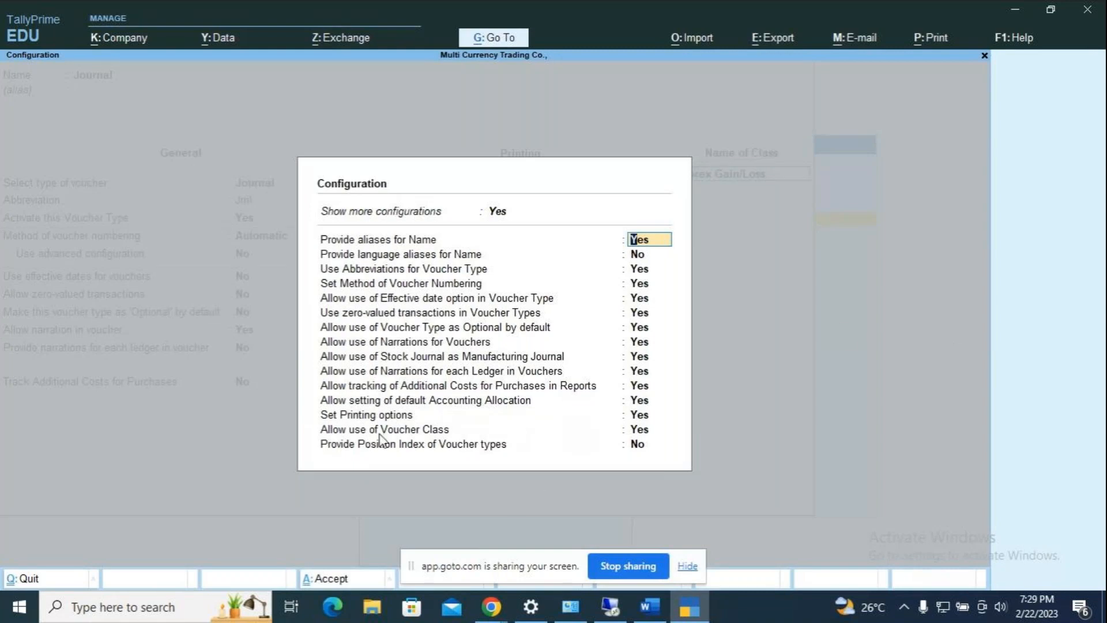
{"action": "left_click", "coordinate": [641, 430]}
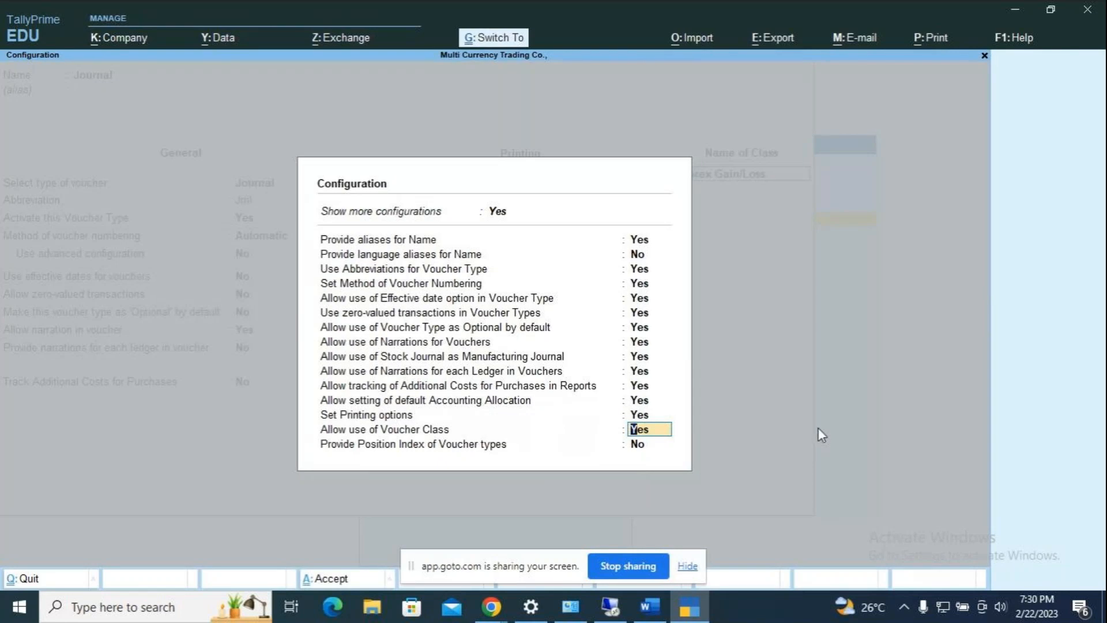
{"action": "key", "text": "ctrl+a"}
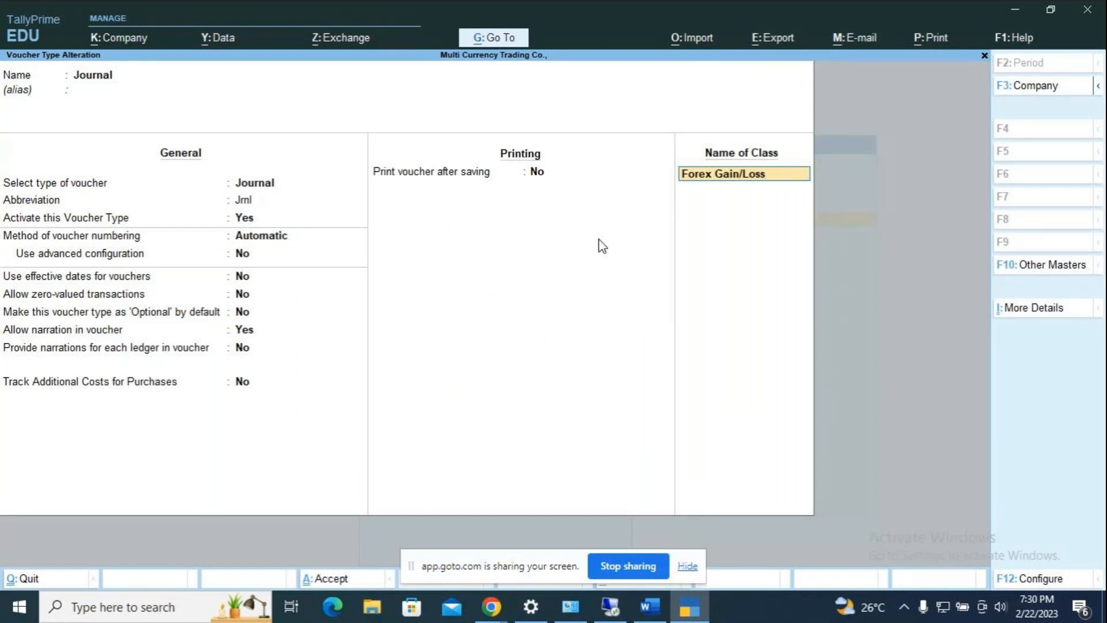
- Show the full list of additional Journal voucher type details, go through it and open the Use Voucher Class entry
{"action": "key", "text": "ctrl"}
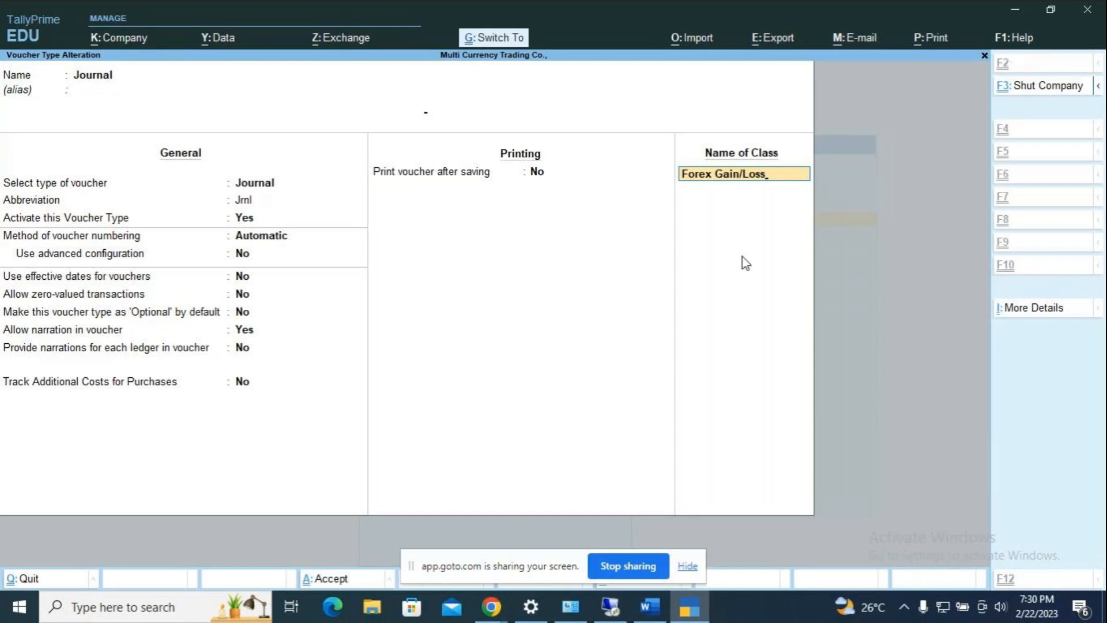
{"action": "key", "text": "ctrl+i"}
{"action": "key", "text": "Up"}
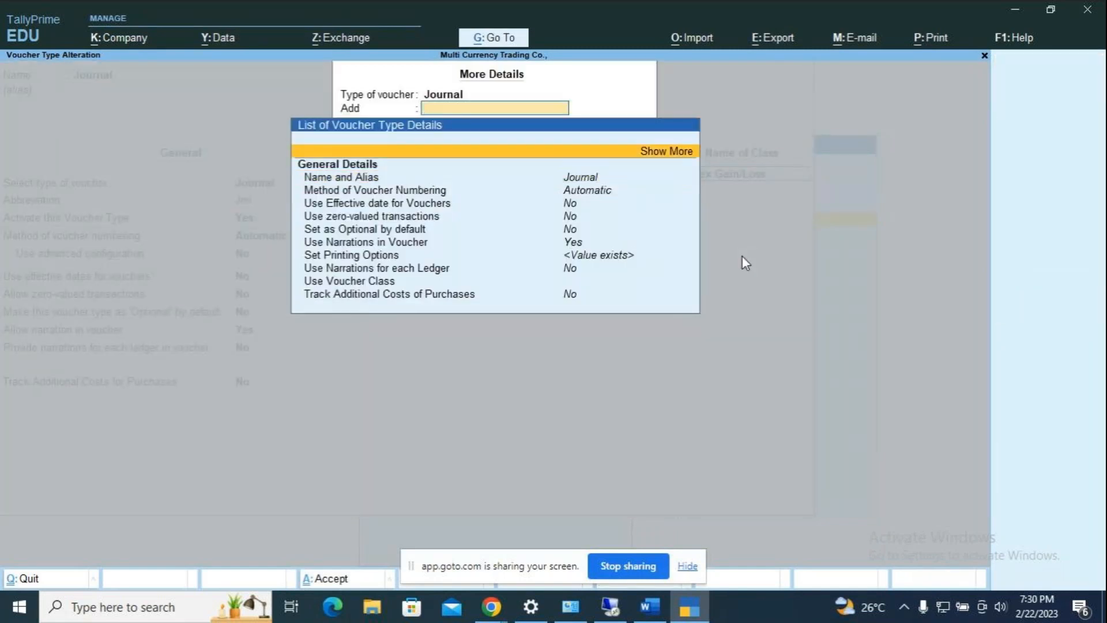
{"action": "key", "text": "Return"}
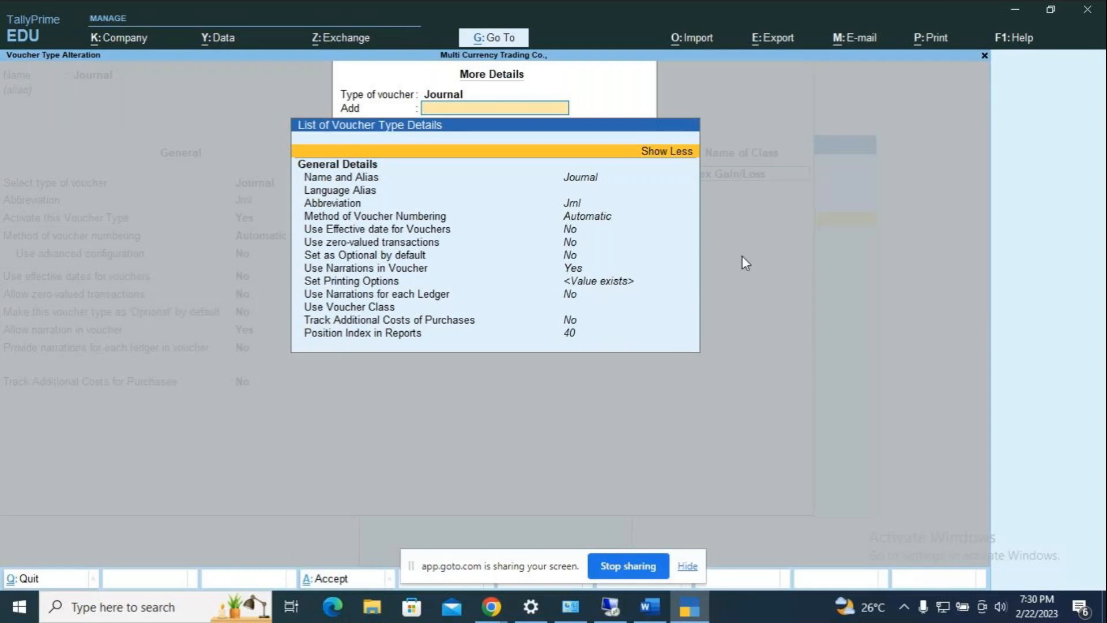
{"action": "key", "text": "Down"}
{"action": "key", "text": "Down"}
{"action": "key", "text": "Down"}
{"action": "key", "text": "Down"}
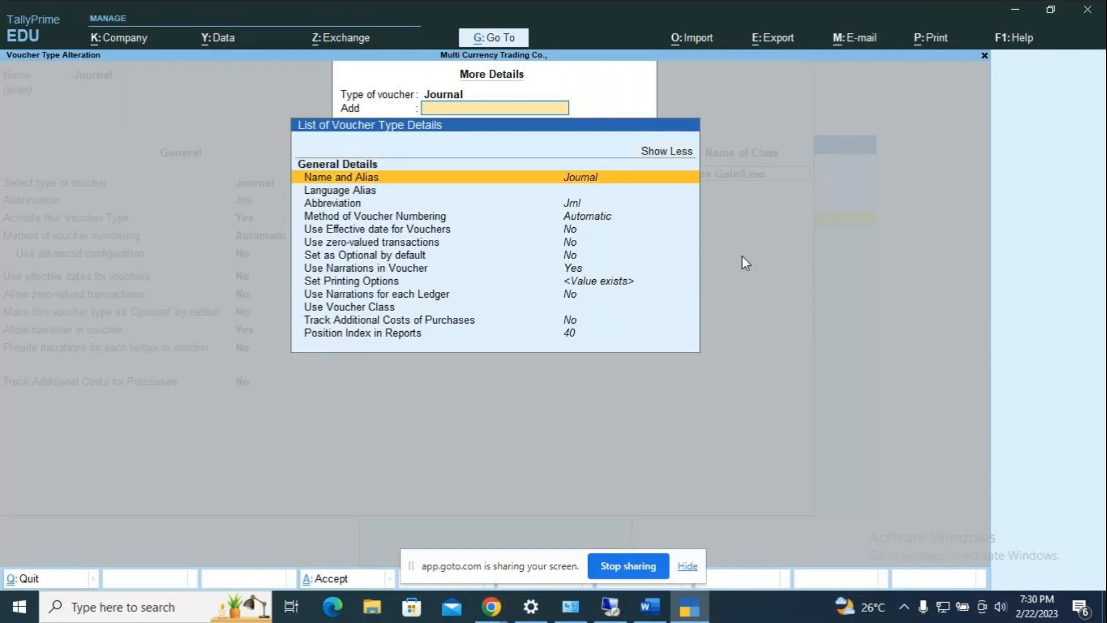
{"action": "key", "text": "Down"}
{"action": "key", "text": "Down"}
{"action": "key", "text": "Down"}
{"action": "key", "text": "Down"}
{"action": "key", "text": "Down"}
{"action": "key", "text": "Down"}
{"action": "key", "text": "Down"}
{"action": "key", "text": "Down"}
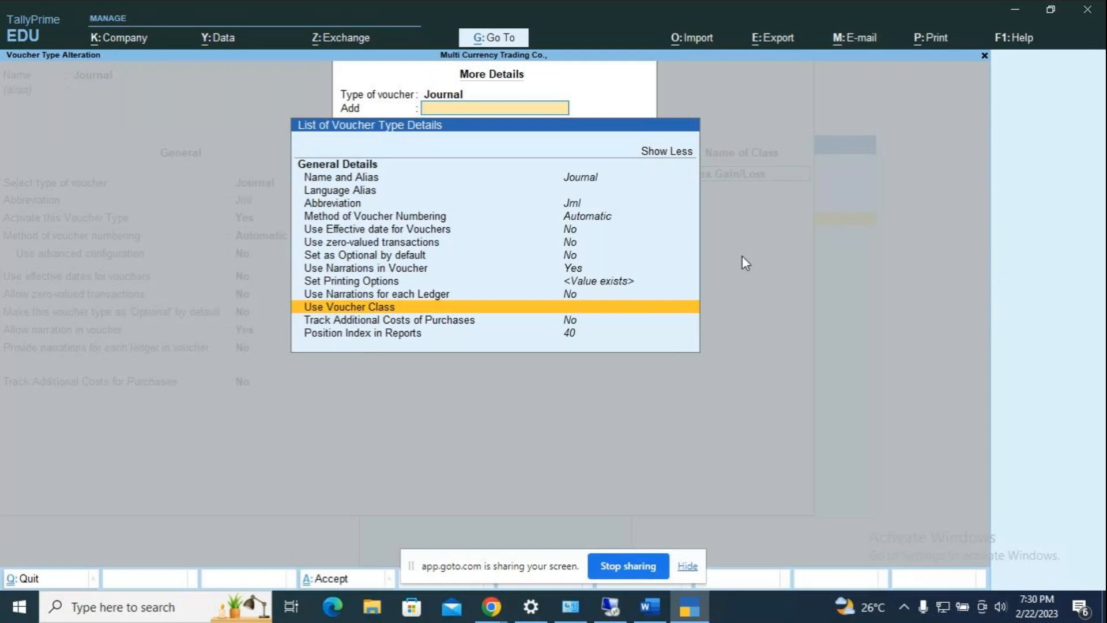
{"action": "key", "text": "Down"}
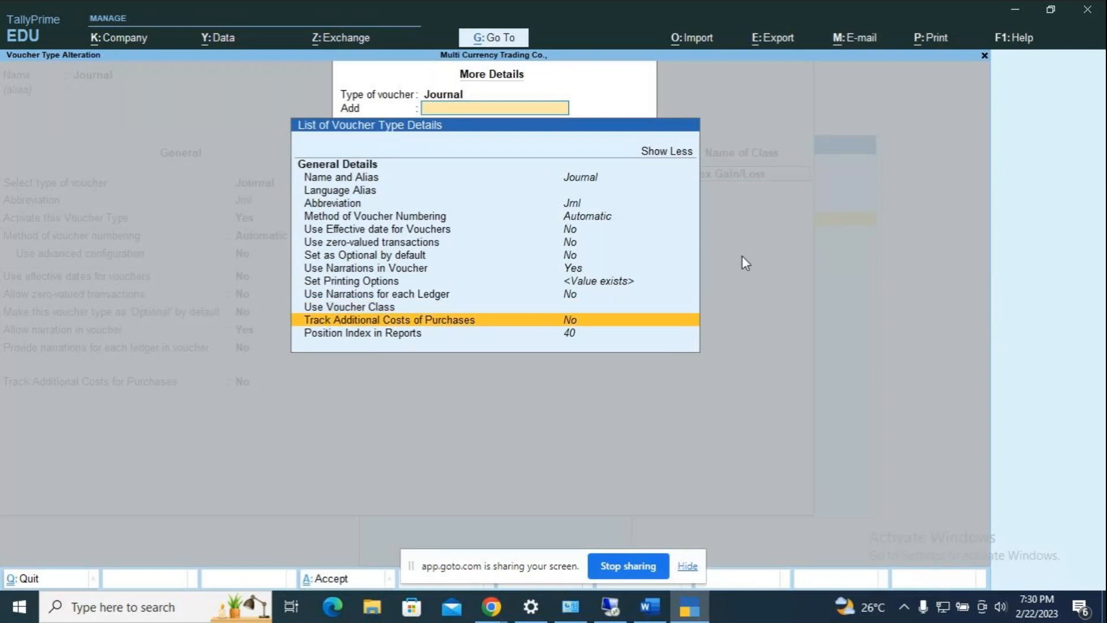
{"action": "key", "text": "Up"}
{"action": "key", "text": "Return"}
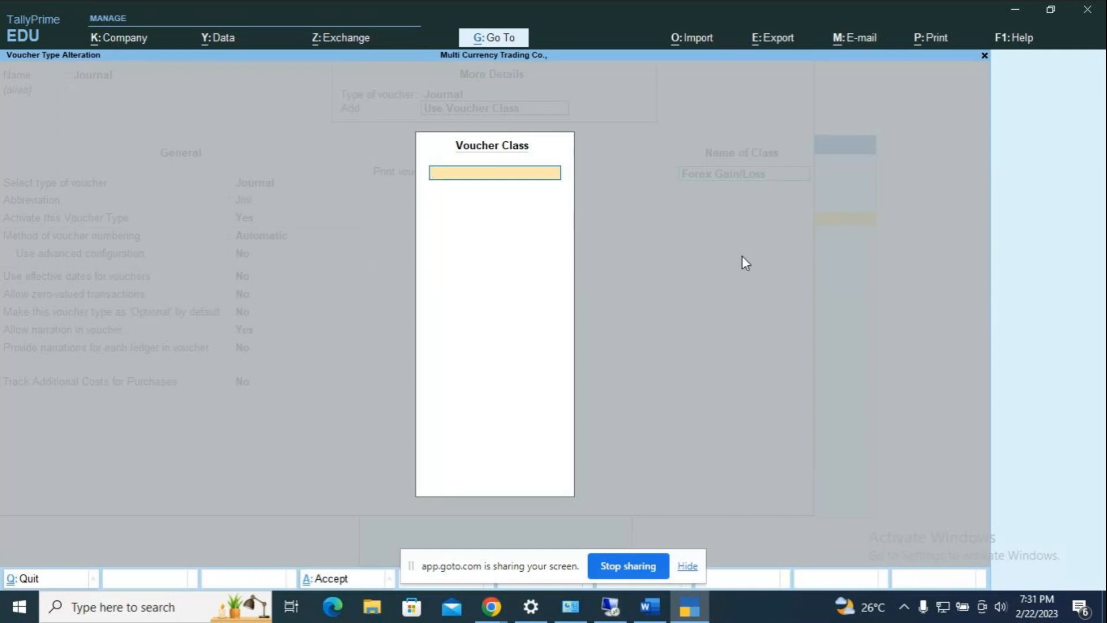
- Leave the additional voucher class blank and quit the Journal alteration without saving, returning to the Gateway of Tally
{"action": "type", "text": "F"}
{"action": "key", "text": "BackSpace"}
{"action": "key", "text": "Escape"}
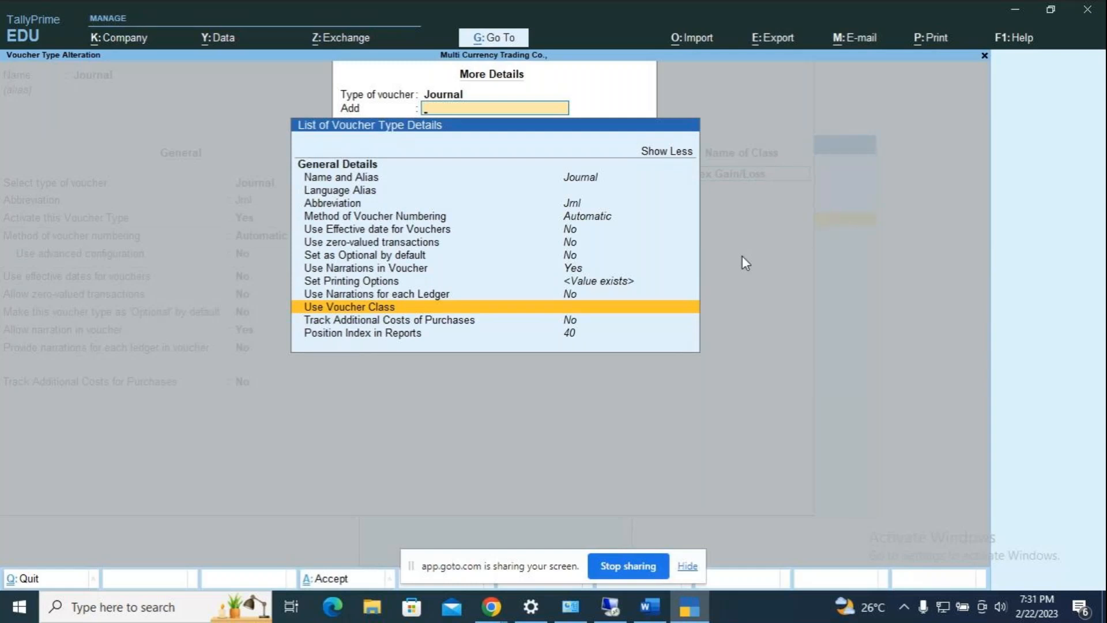
{"action": "key", "text": "Escape"}
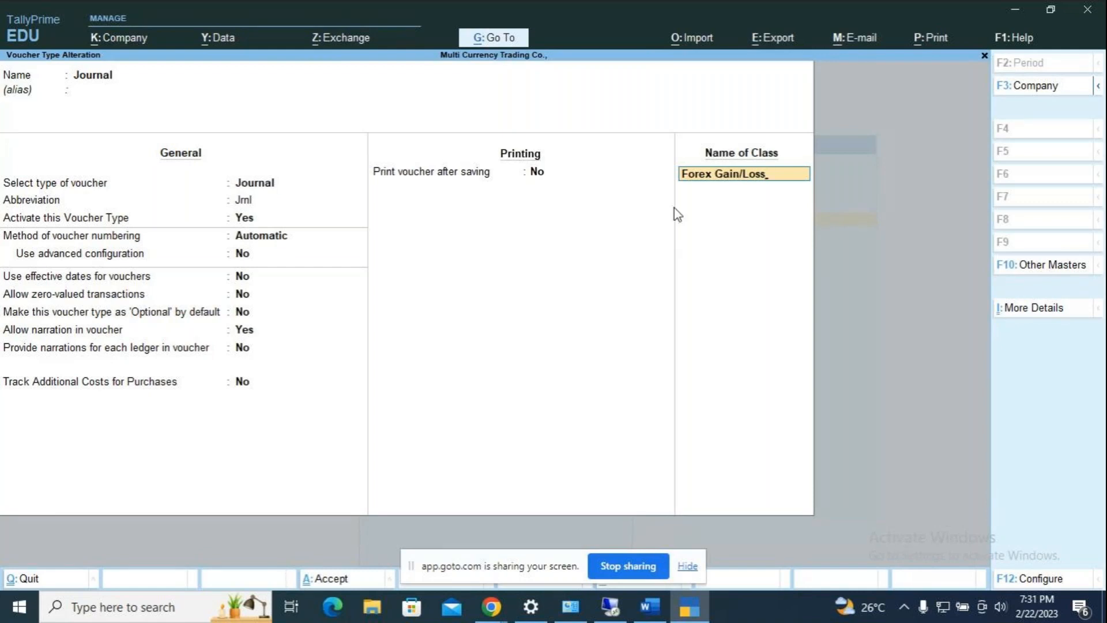
{"action": "key", "text": "Escape"}
{"action": "key", "text": "Escape"}
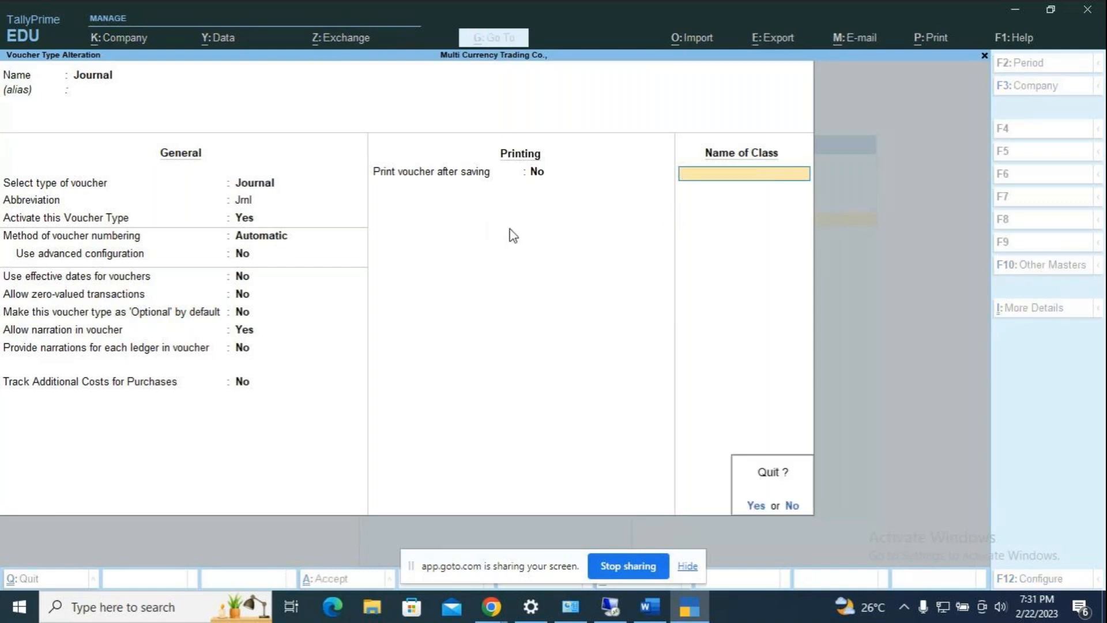
{"action": "key", "text": "Return"}
{"action": "key", "text": "Escape"}
{"action": "key", "text": "Escape"}
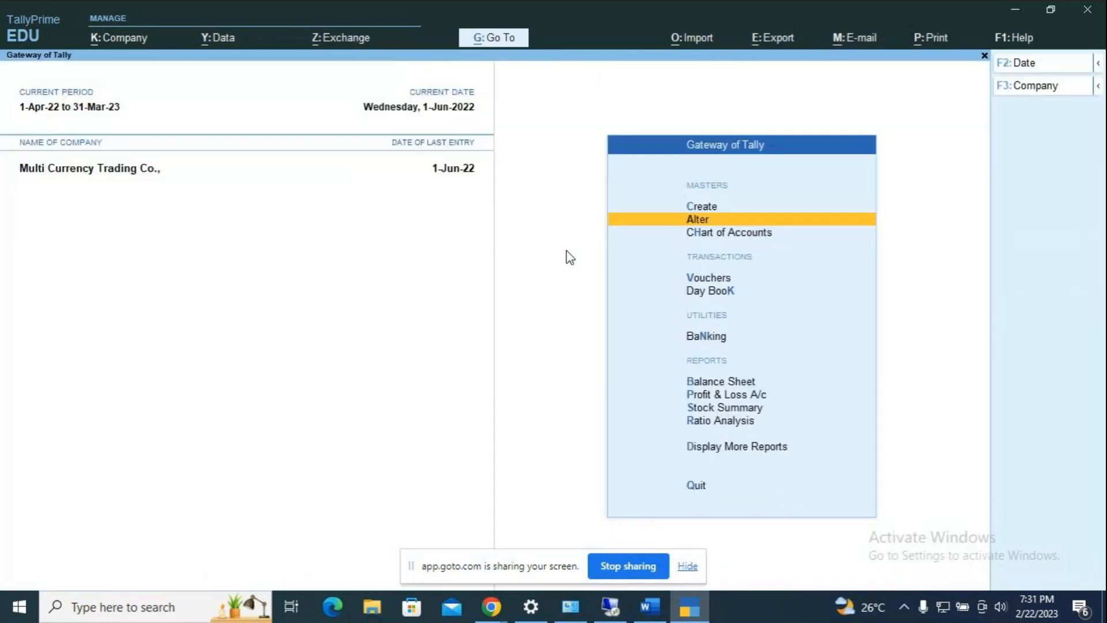
- Reopen the Journal voucher type for alteration from the accounting masters
{"action": "key", "text": "Return"}
{"action": "key", "text": "Down"}
{"action": "key", "text": "Down"}
{"action": "key", "text": "Down"}
{"action": "key", "text": "Down"}
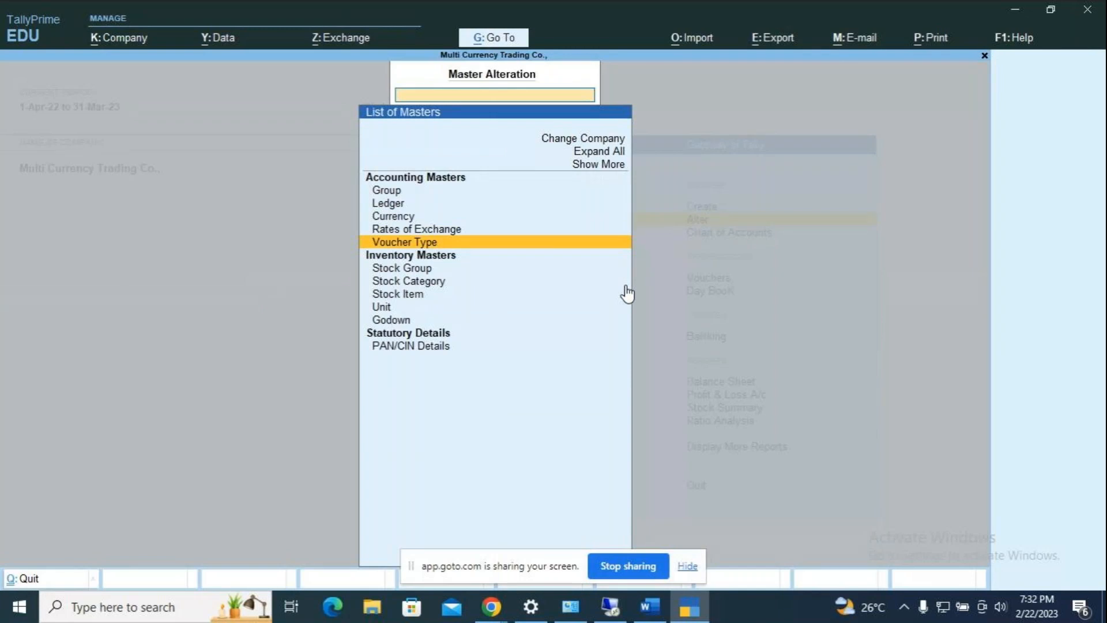
{"action": "key", "text": "Return"}
{"action": "type", "text": "Jou"}
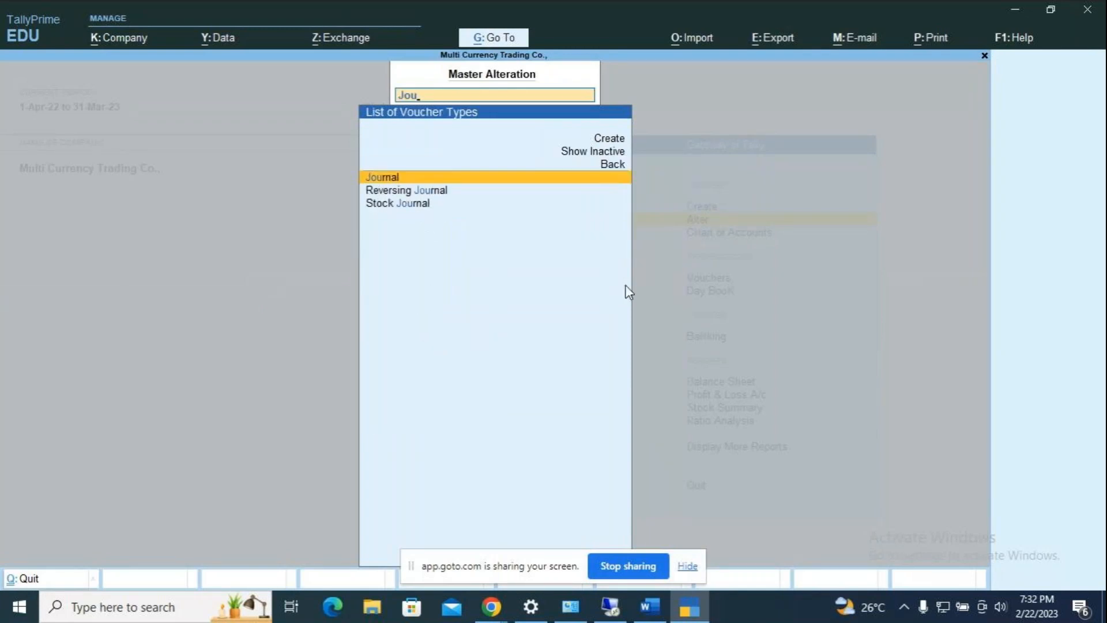
{"action": "key", "text": "Return"}
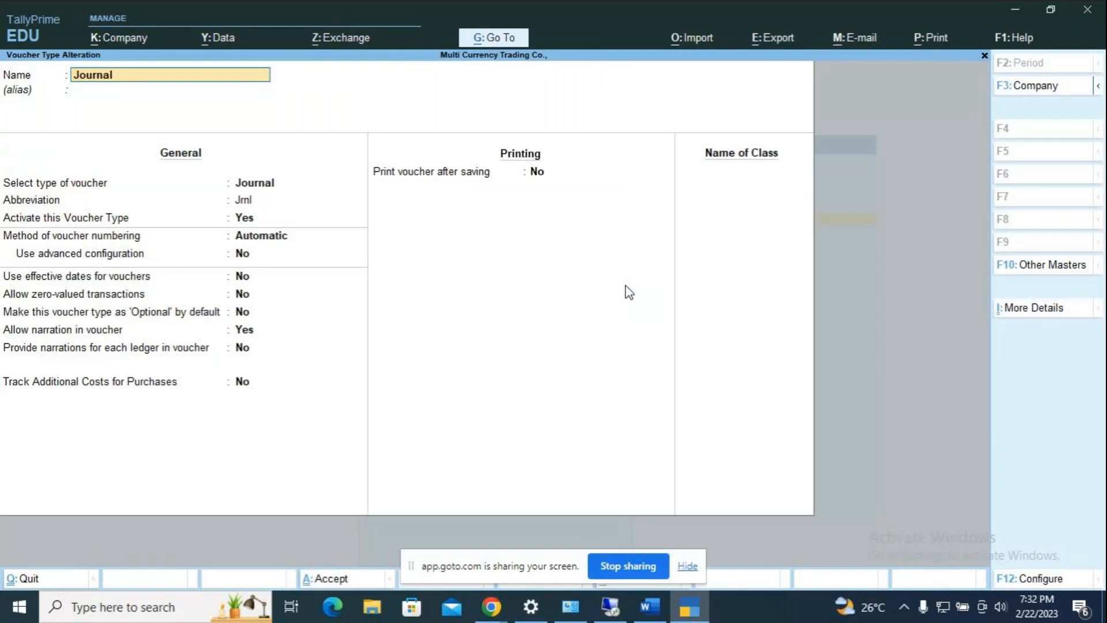
- Keep Journal's general and printing settings as they are and enter Forex Gain/Loss as the name of class
{"action": "key", "text": "Return"}
{"action": "key", "text": "Return"}
{"action": "key", "text": "Return"}
{"action": "key", "text": "Return"}
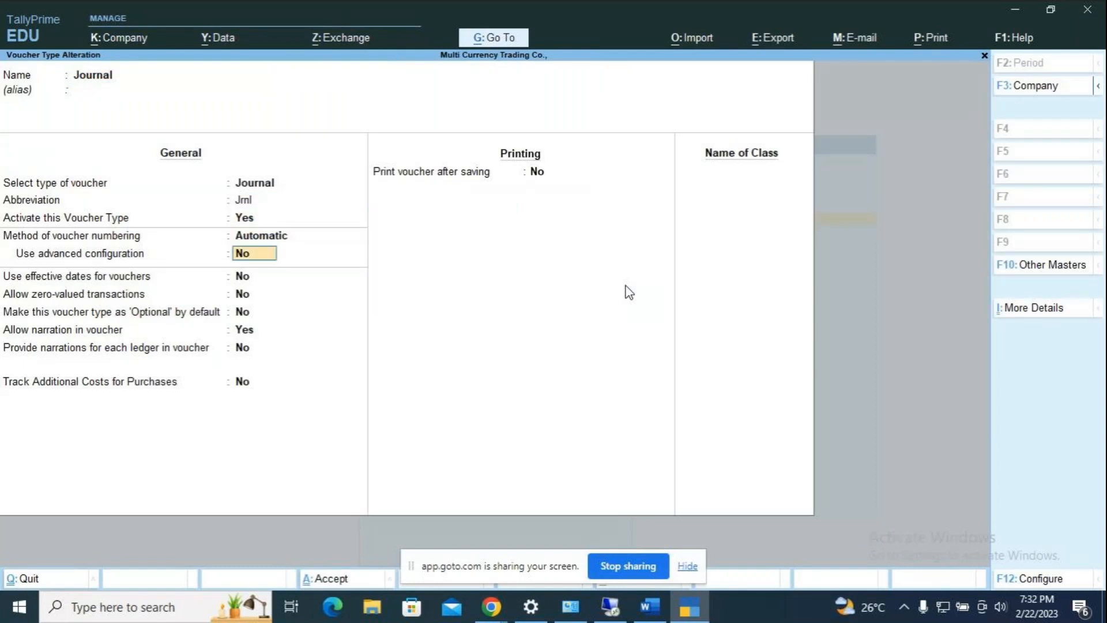
{"action": "key", "text": "Return"}
{"action": "key", "text": "Return"}
{"action": "key", "text": "Return"}
{"action": "key", "text": "Return"}
{"action": "key", "text": "Return"}
{"action": "key", "text": "Return"}
{"action": "key", "text": "Return"}
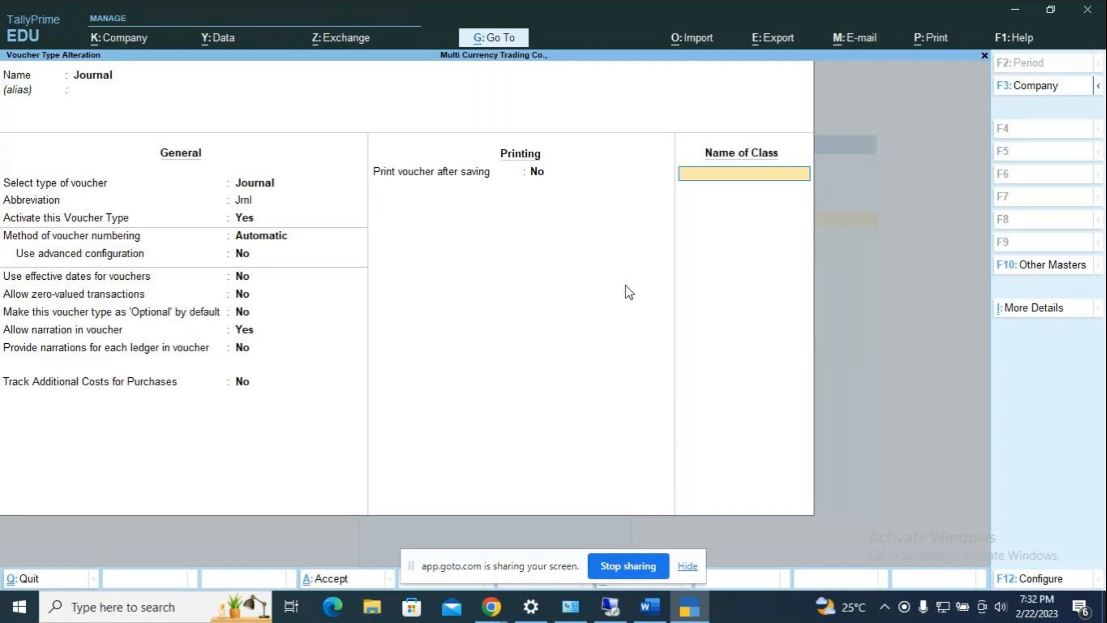
{"action": "type", "text": "Forex Gain/Loss"}
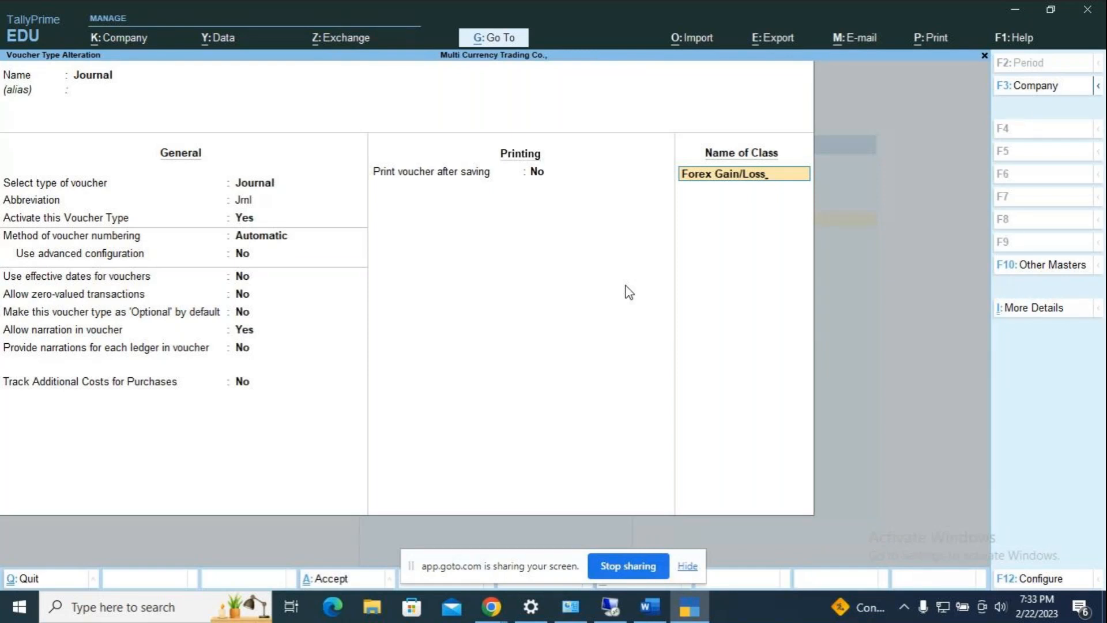
- Enable the class for forex gain/loss adjustments and accept it with Gerald & Co., as the ledger
{"action": "key", "text": "Return"}
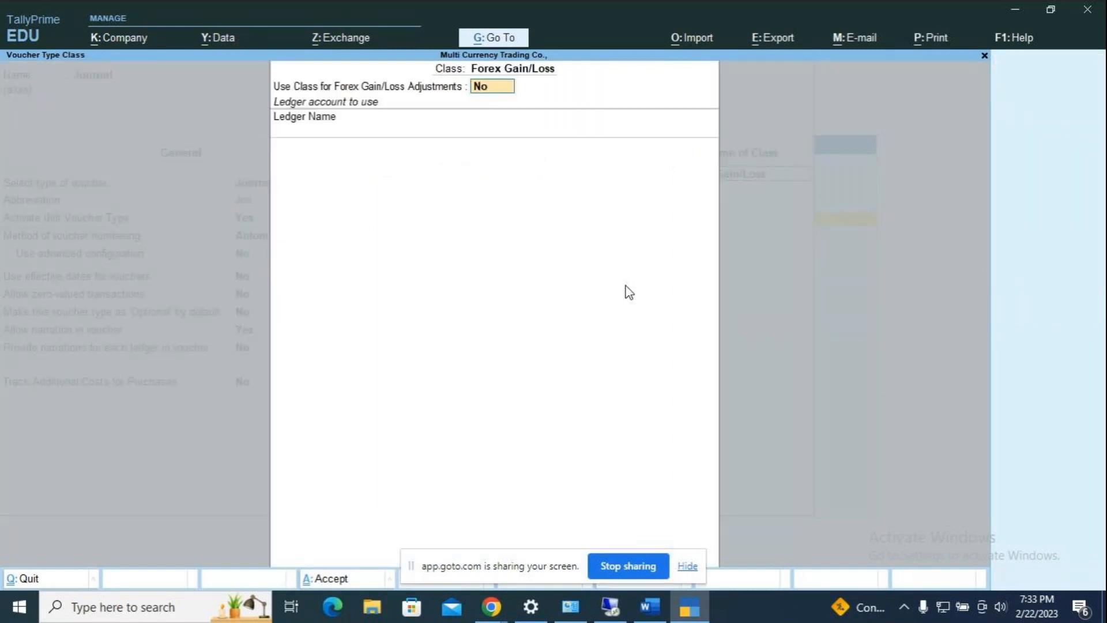
{"action": "type", "text": "y"}
{"action": "key", "text": "Return"}
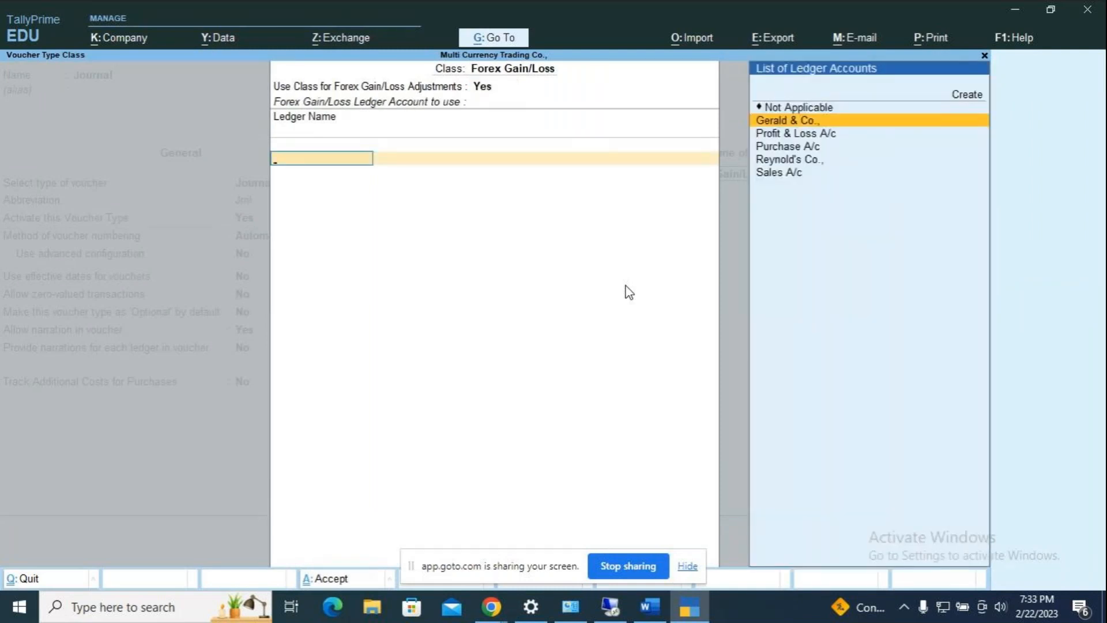
{"action": "key", "text": "ctrl+a"}
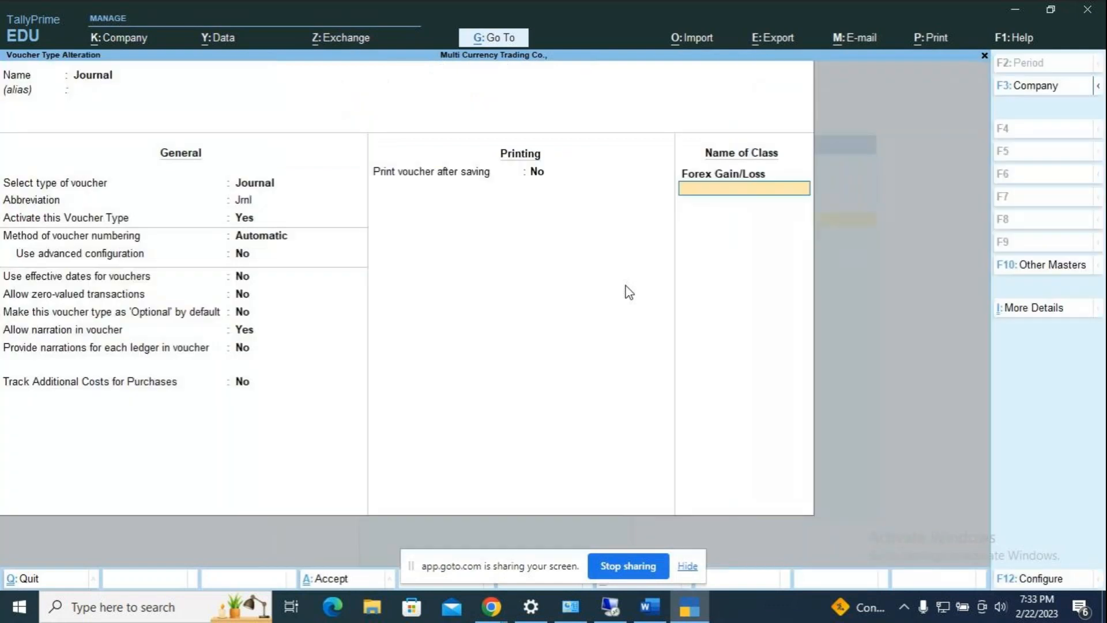
- Reopen the Forex Gain/Loss class, change its ledger account to Profit & Loss A/c and accept the class
{"action": "key", "text": "Up"}
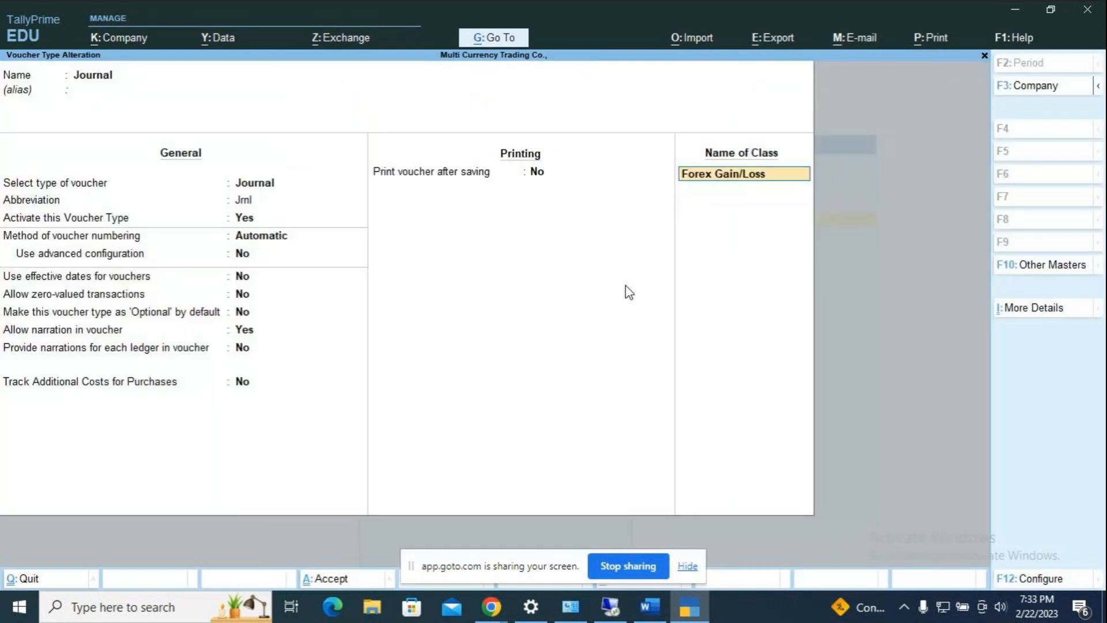
{"action": "key", "text": "Return"}
{"action": "key", "text": "Return"}
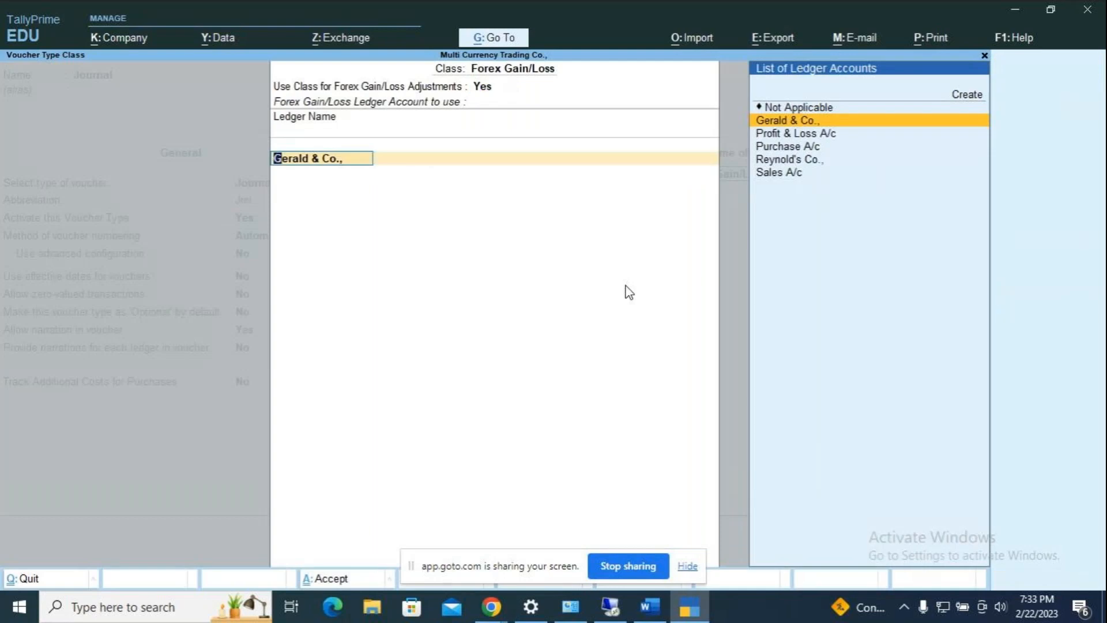
{"action": "key", "text": "Down"}
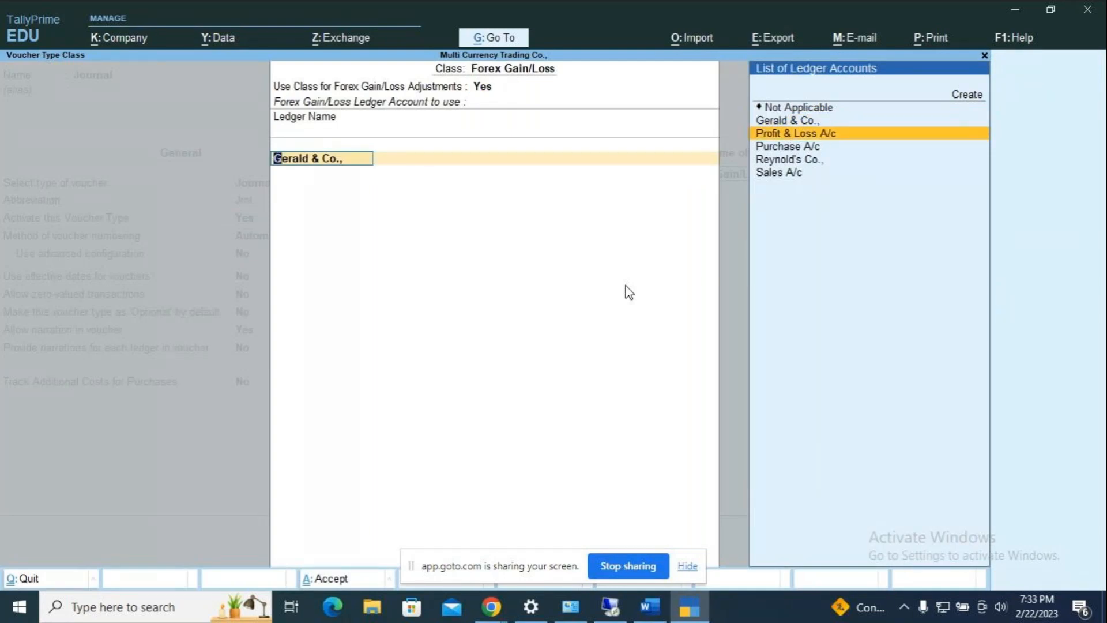
{"action": "key", "text": "ctrl+a"}
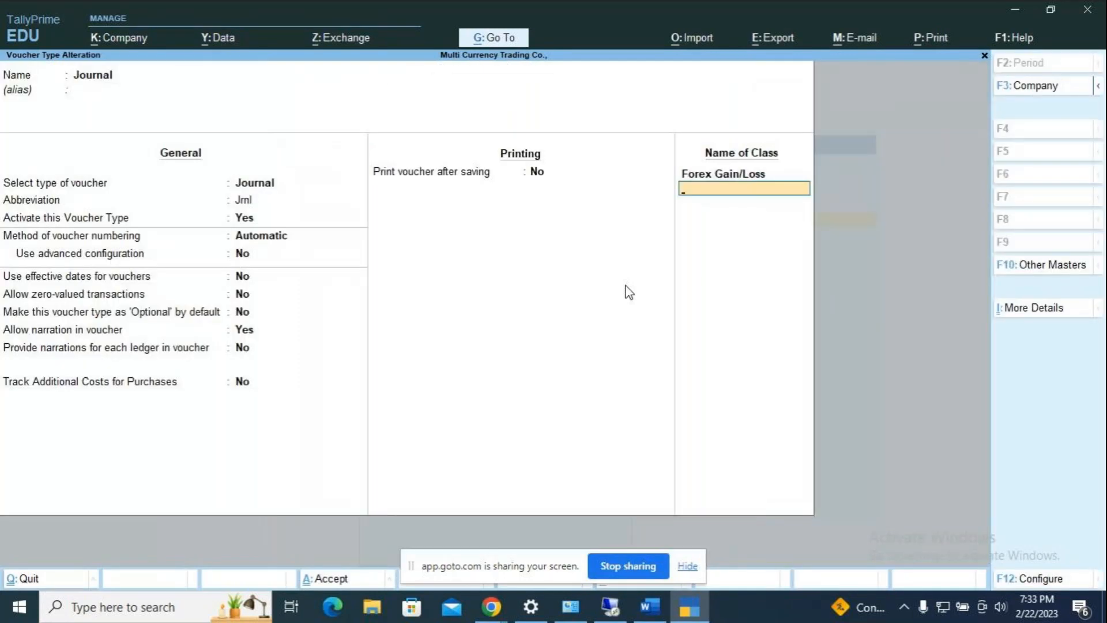
- Save the altered Journal voucher type and return to the Gateway of Tally
{"action": "key", "text": "Return"}
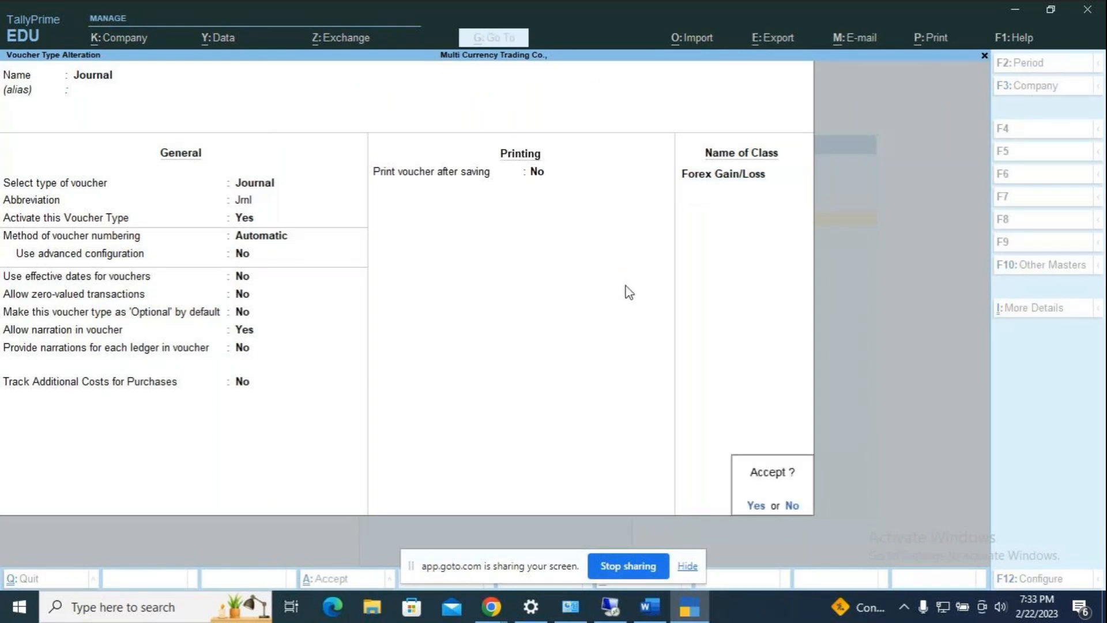
{"action": "key", "text": "Return"}
{"action": "key", "text": "Escape"}
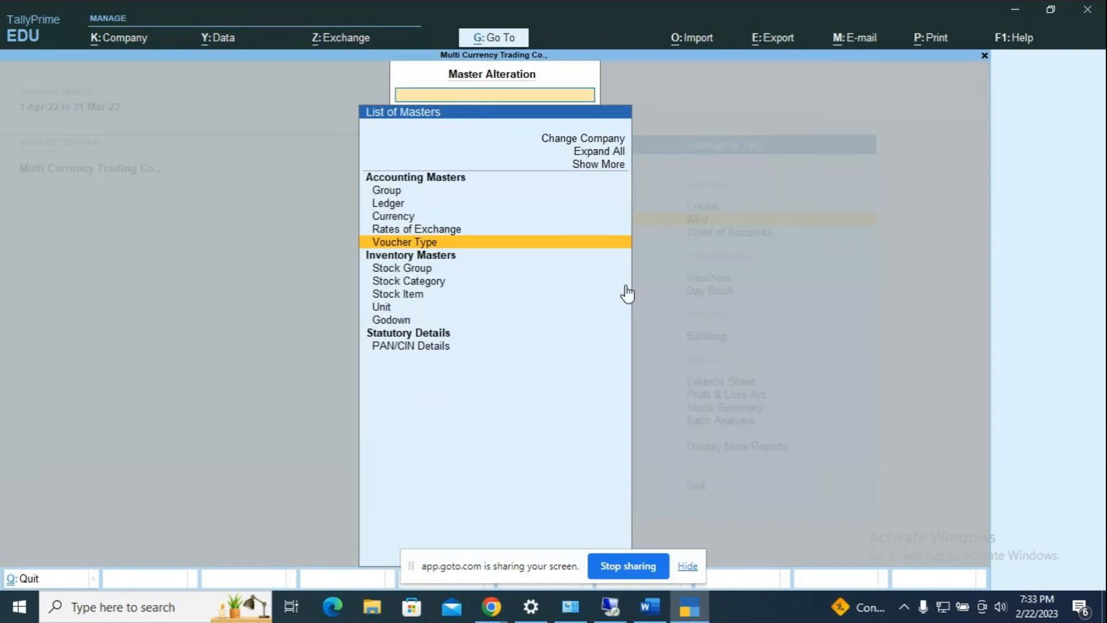
{"action": "key", "text": "Escape"}
- Start a new Journal voucher using the Forex Gain/Loss voucher class
{"action": "key", "text": "Up"}
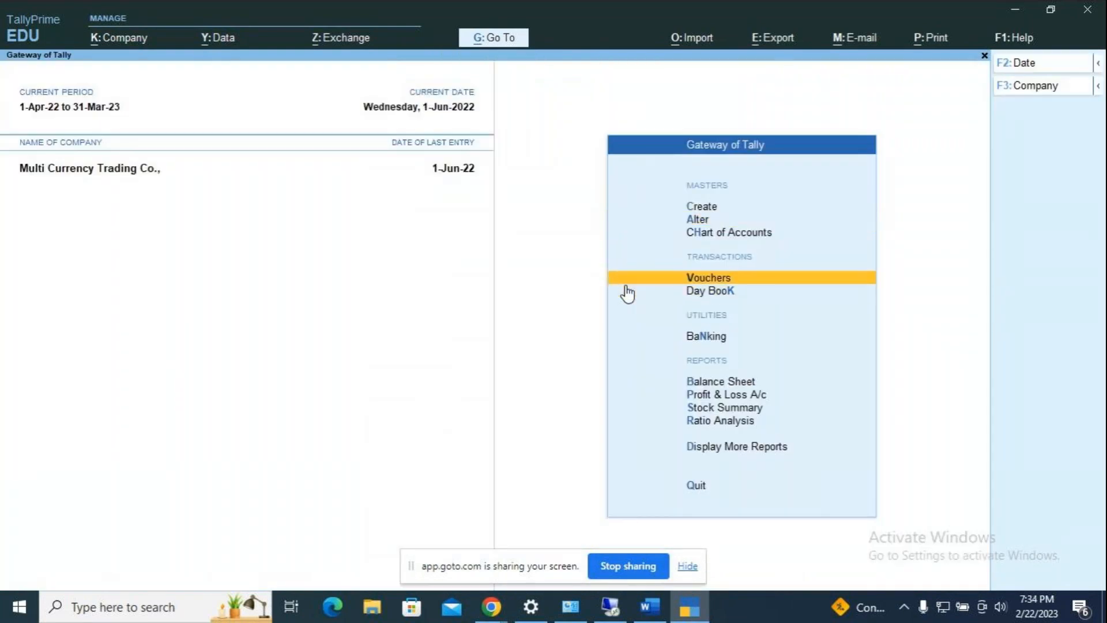
{"action": "key", "text": "Return"}
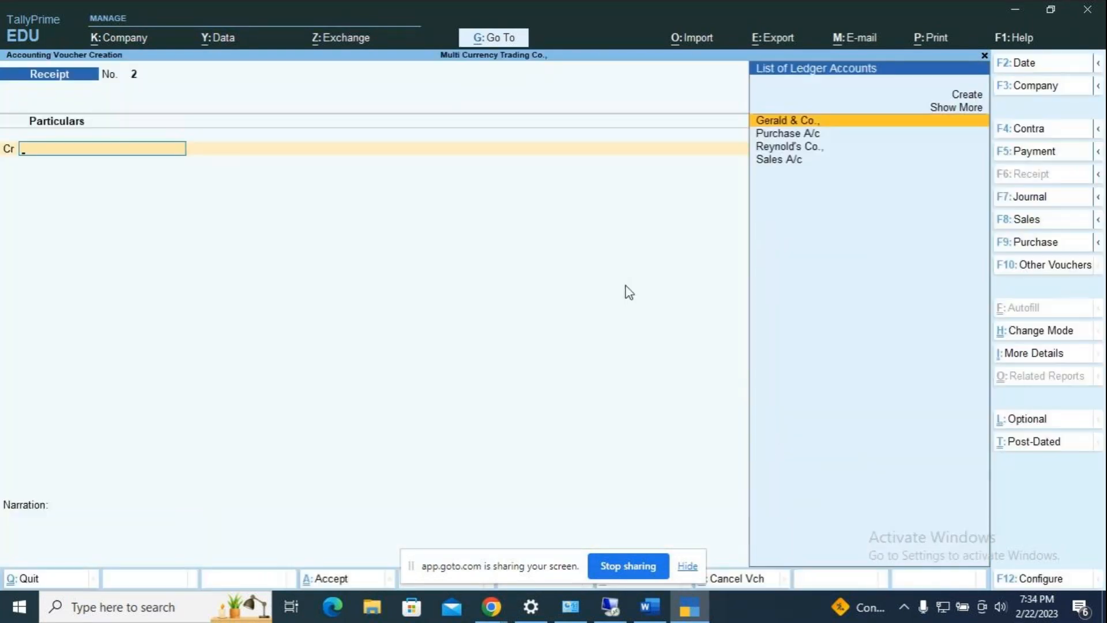
{"action": "key", "text": "F7"}
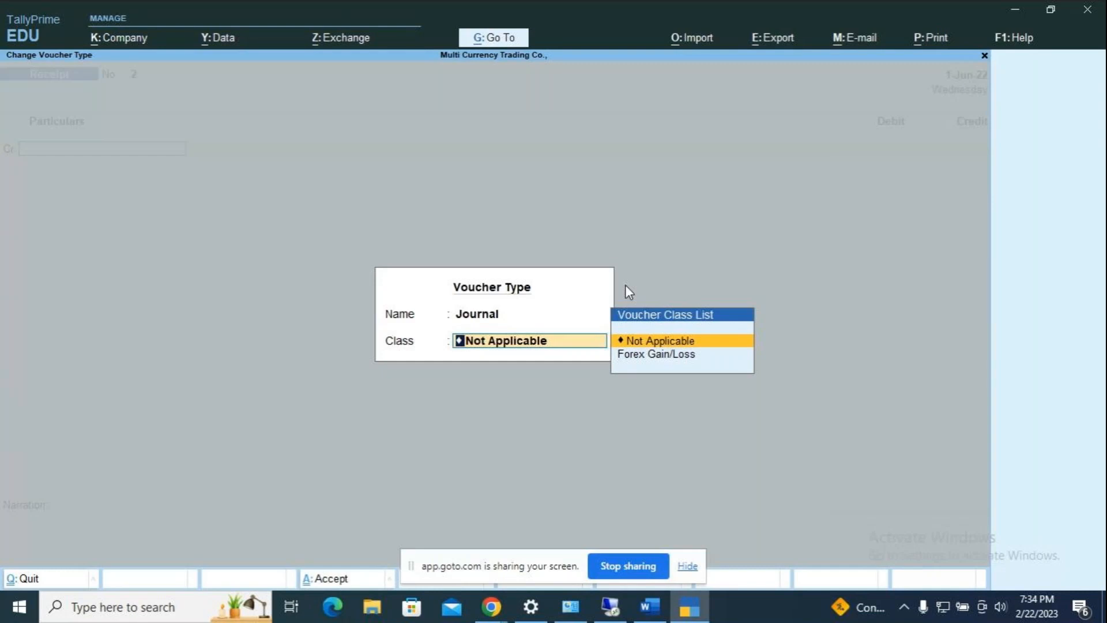
{"action": "key", "text": "Down"}
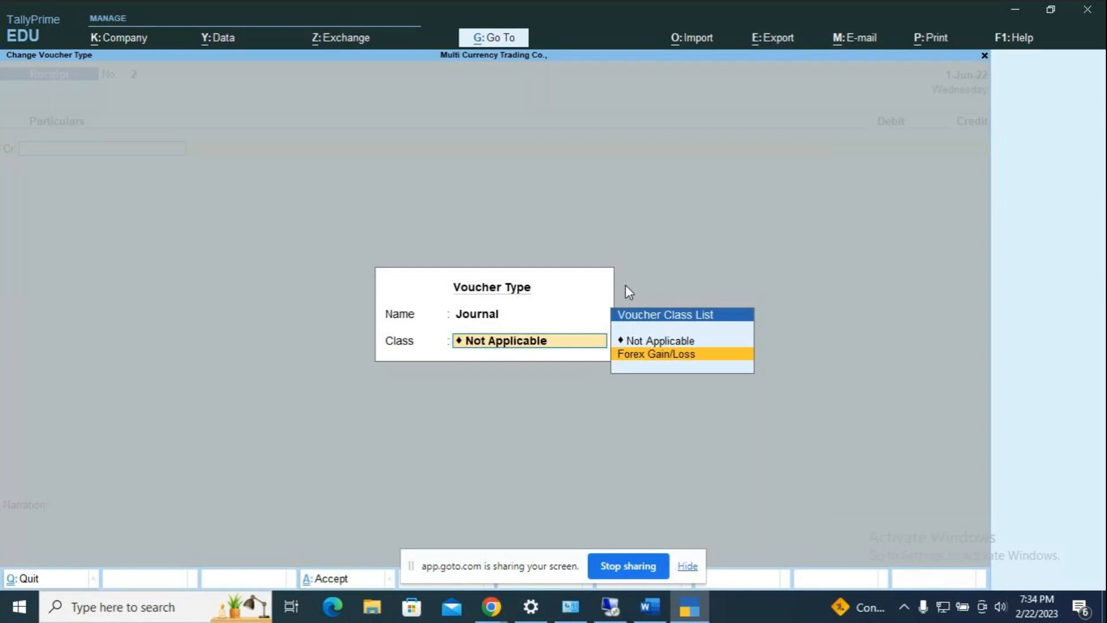
{"action": "key", "text": "Return"}
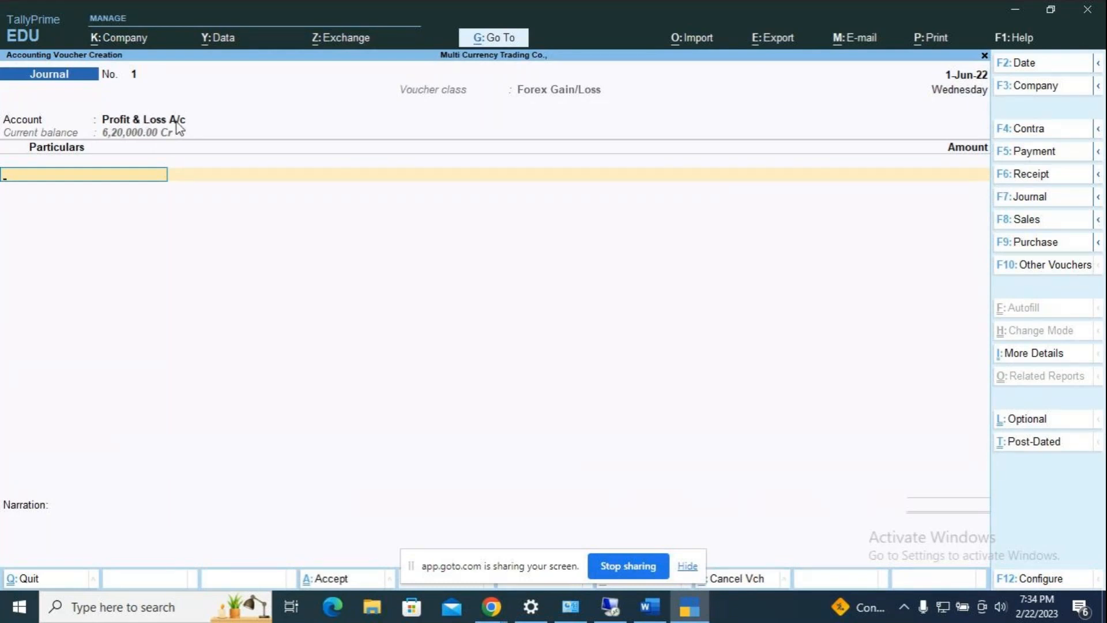
- Add Reynold's Co., to the journal's particulars and adjust the unadjusted amount of its pending bill Pur/101
{"action": "key", "text": "space"}
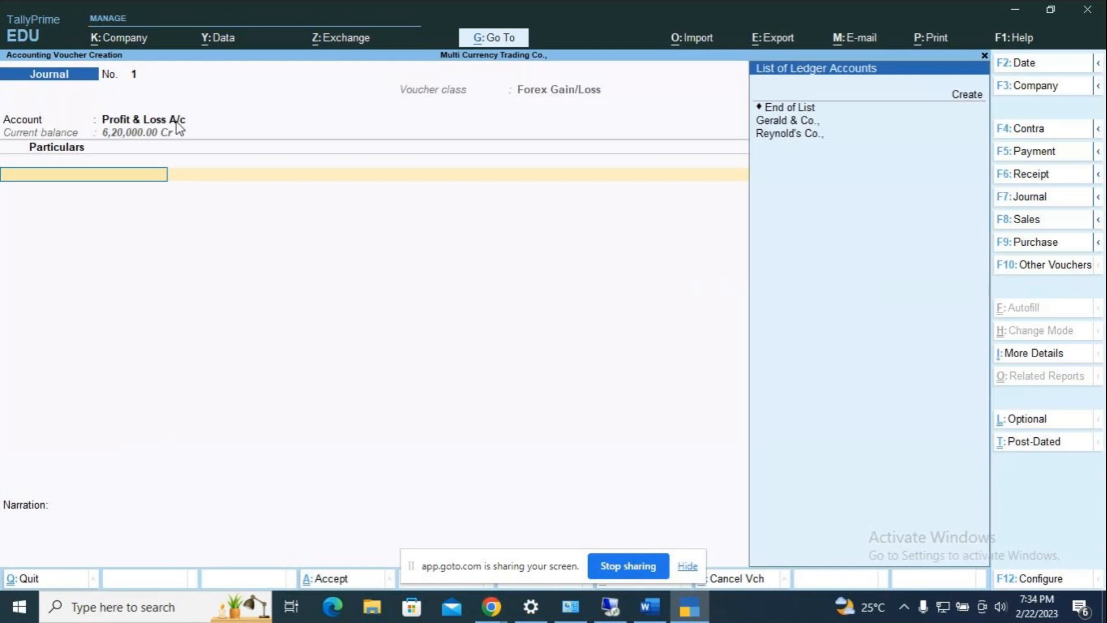
{"action": "key", "text": "Down"}
{"action": "key", "text": "Down"}
{"action": "key", "text": "Down"}
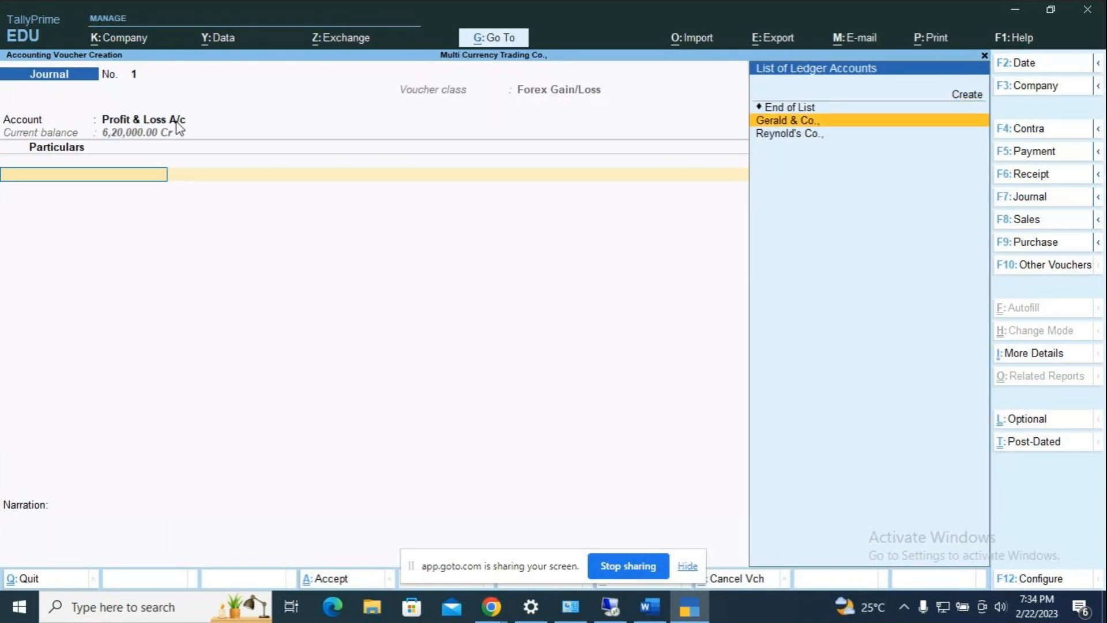
{"action": "key", "text": "Return"}
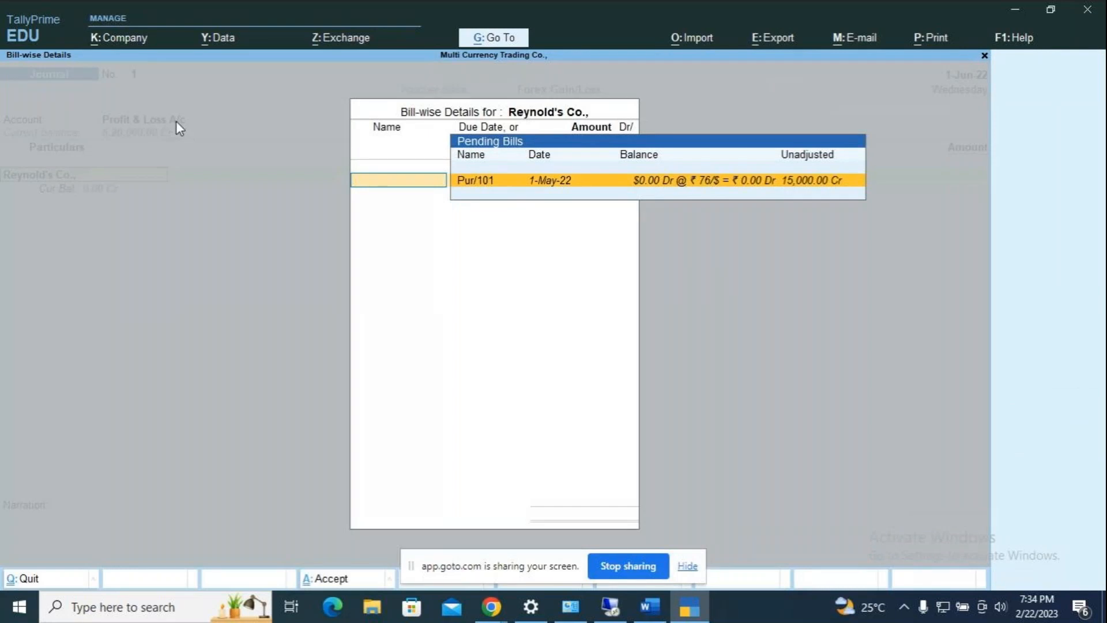
{"action": "key", "text": "Return"}
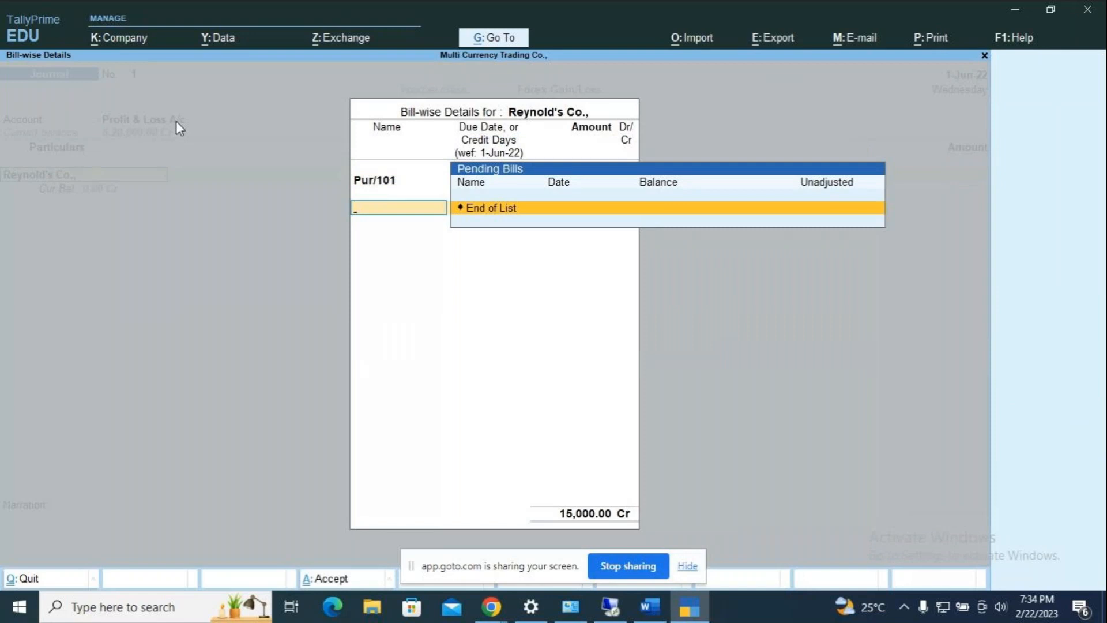
{"action": "key", "text": "Return"}
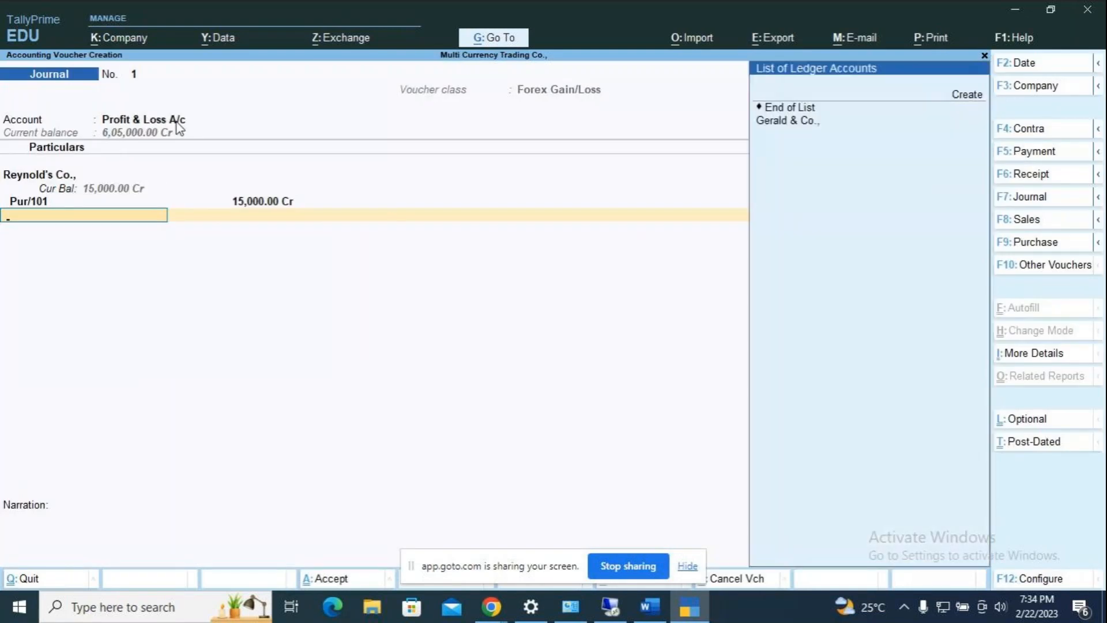
- Add Gerald & Co., as the second entry and adjust the unadjusted amount of its pending bill 1
{"action": "key", "text": "Down"}
{"action": "key", "text": "Return"}
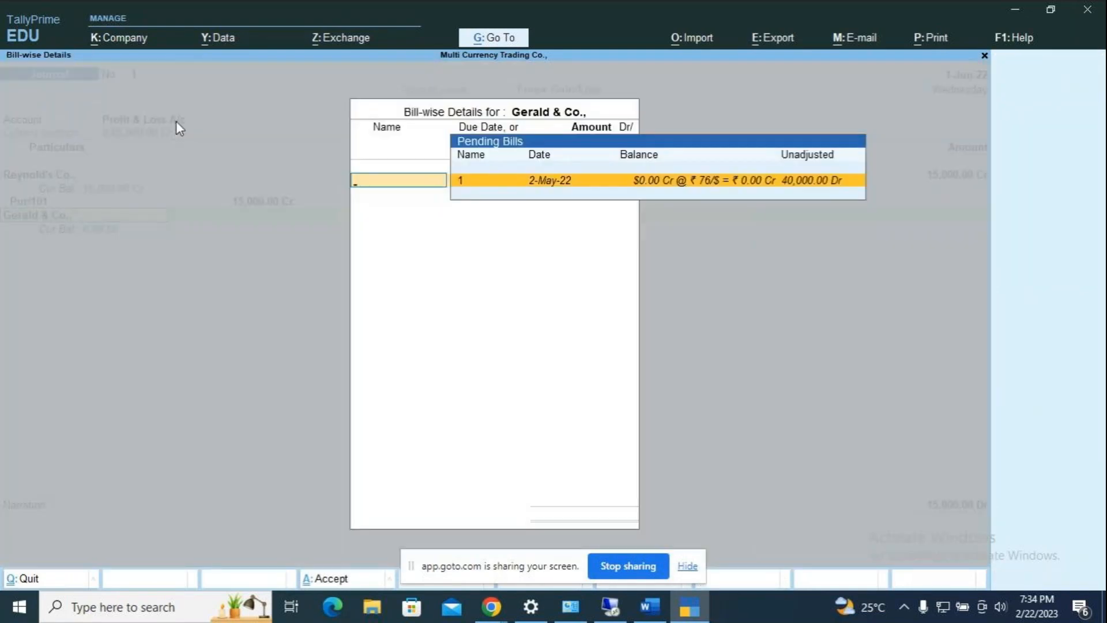
{"action": "key", "text": "Return"}
{"action": "key", "text": "Return"}
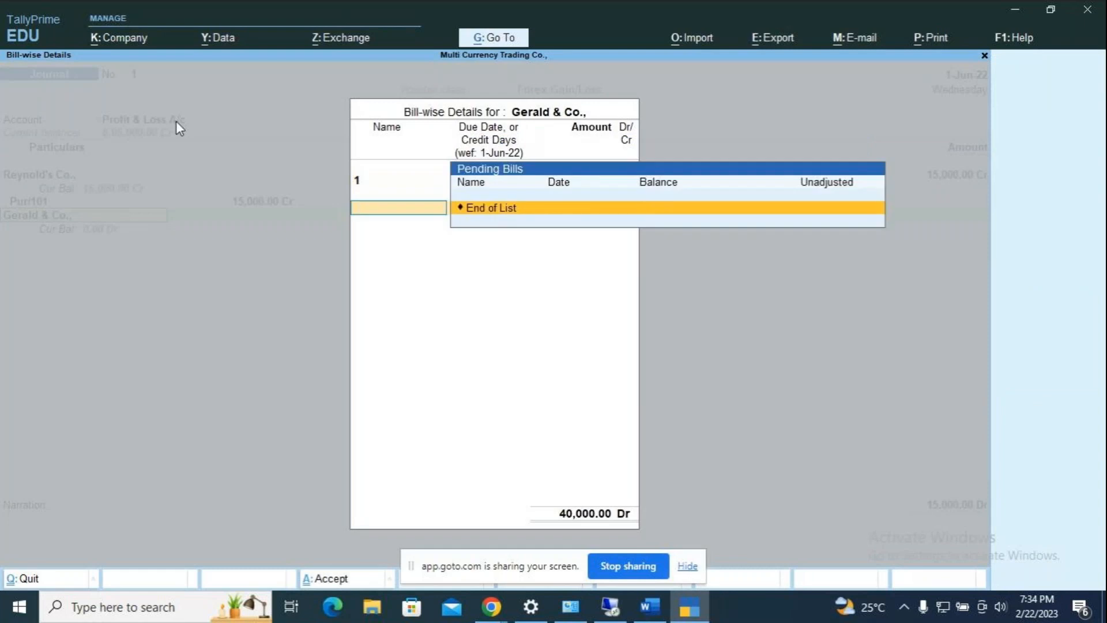
{"action": "key", "text": "Return"}
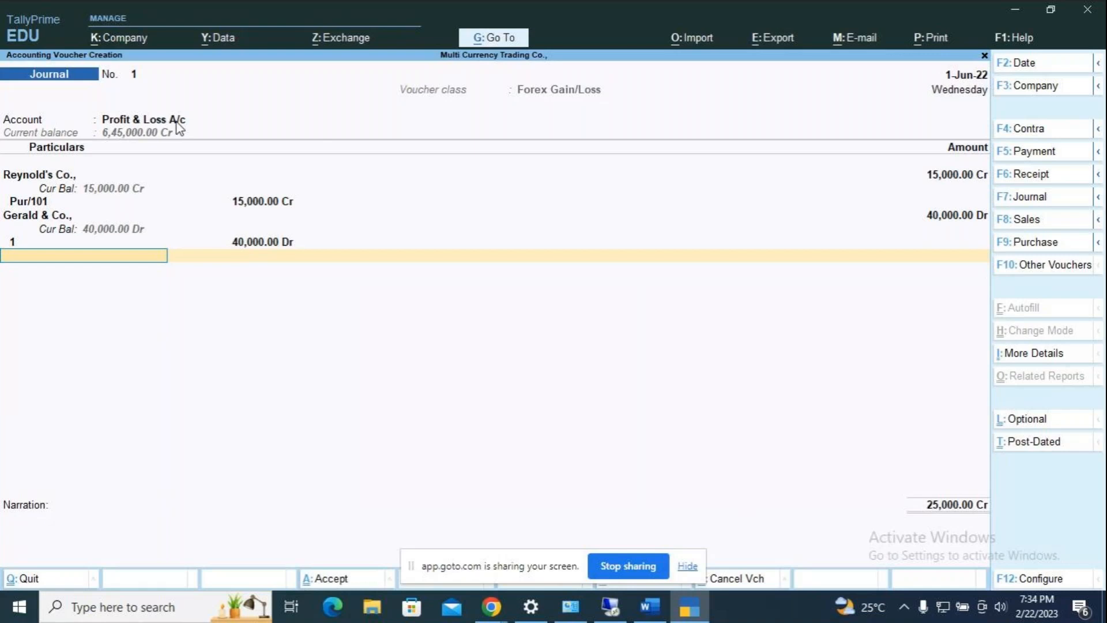
- End the particulars, leave the narration blank, accept the journal voucher and return to the Gateway of Tally
{"action": "key", "text": "Return"}
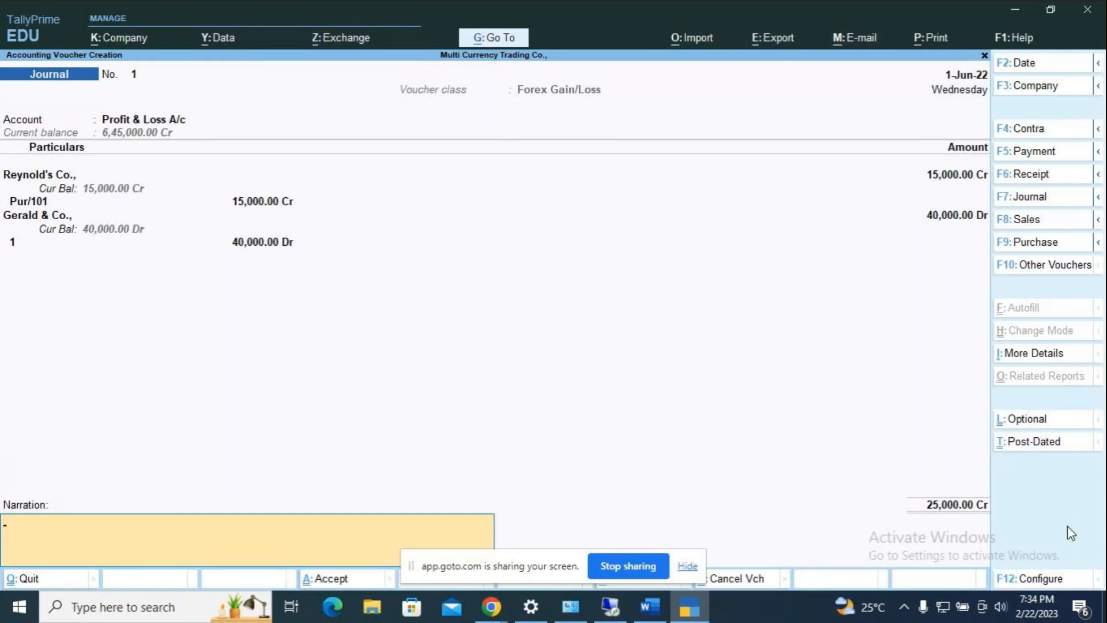
{"action": "key", "text": "Return"}
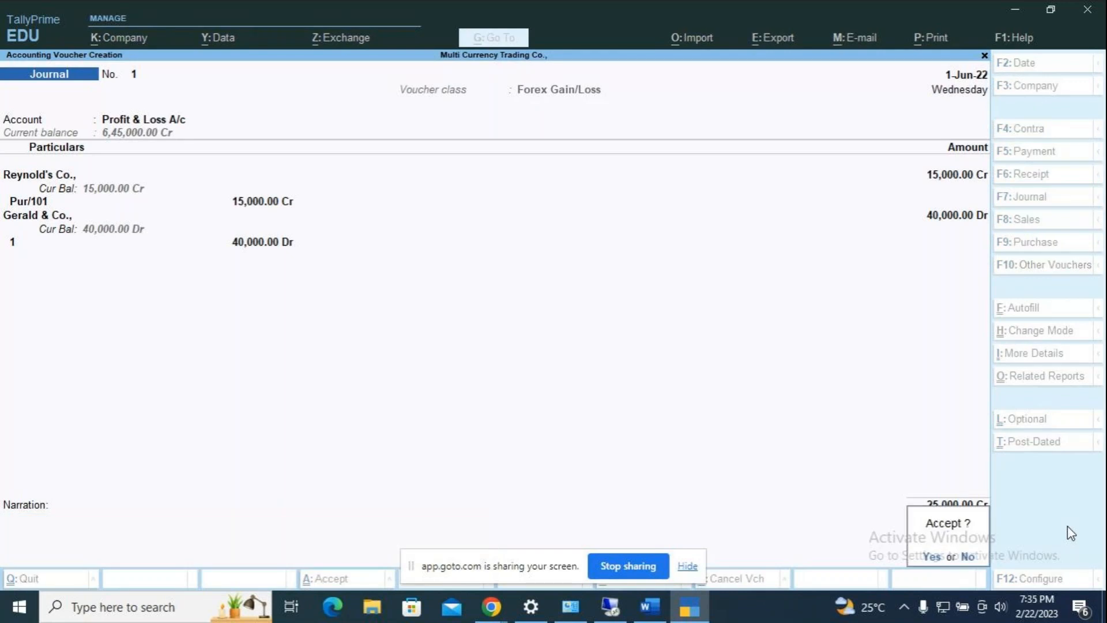
{"action": "key", "text": "y"}
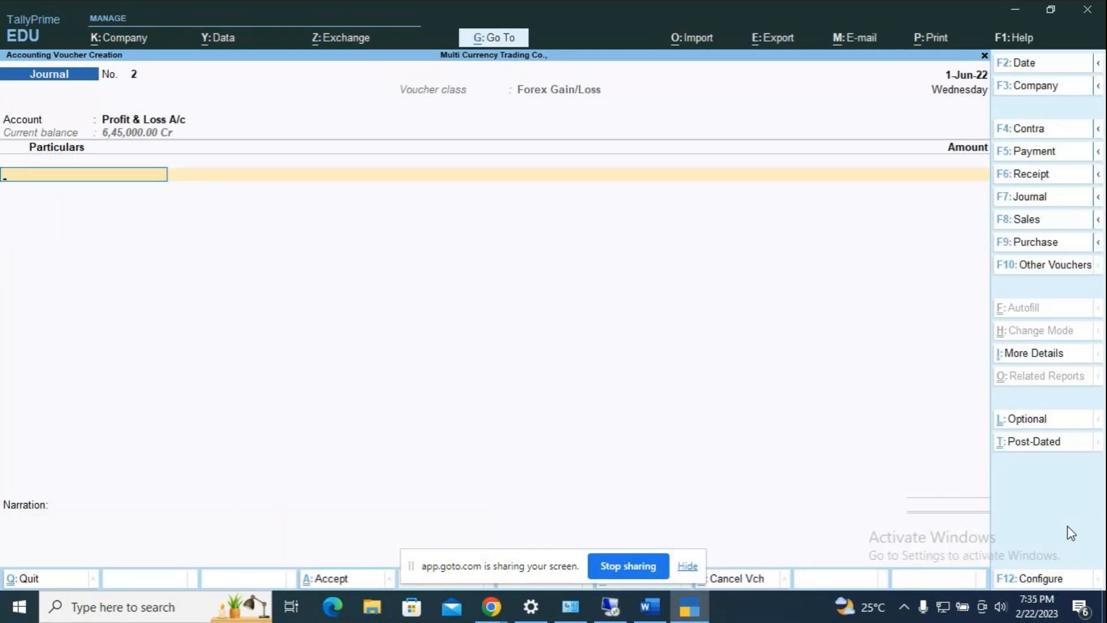
{"action": "key", "text": "Escape"}
- View the Balance Sheet in detailed form and examine how the forex adjustment affects Profit & Loss A/c
{"action": "key", "text": "Down"}
{"action": "key", "text": "Down"}
{"action": "key", "text": "Down"}
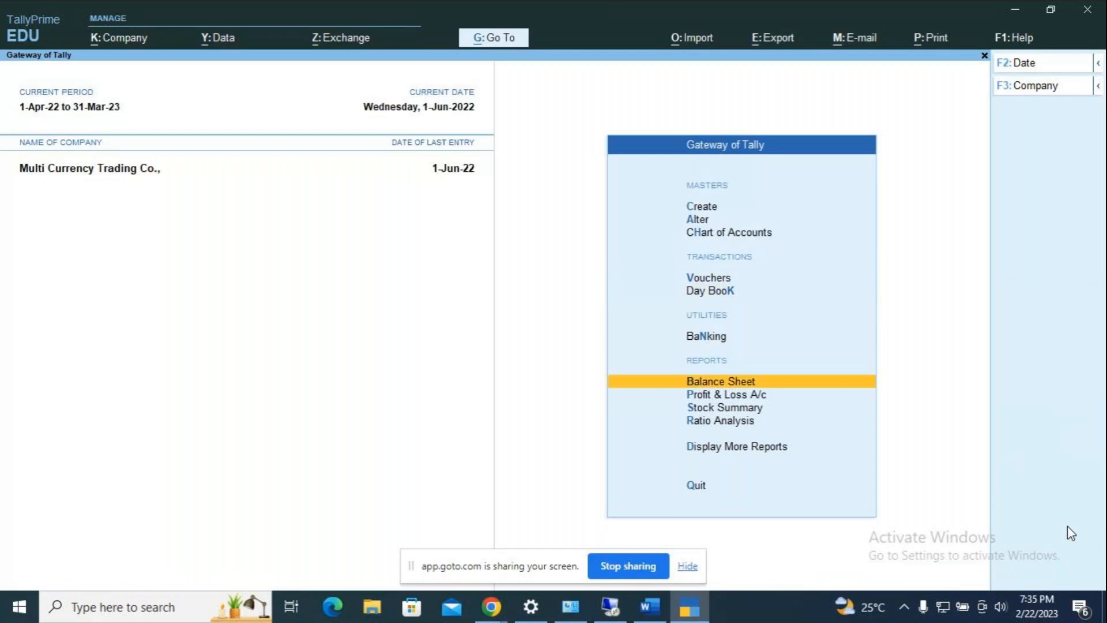
{"action": "key", "text": "Return"}
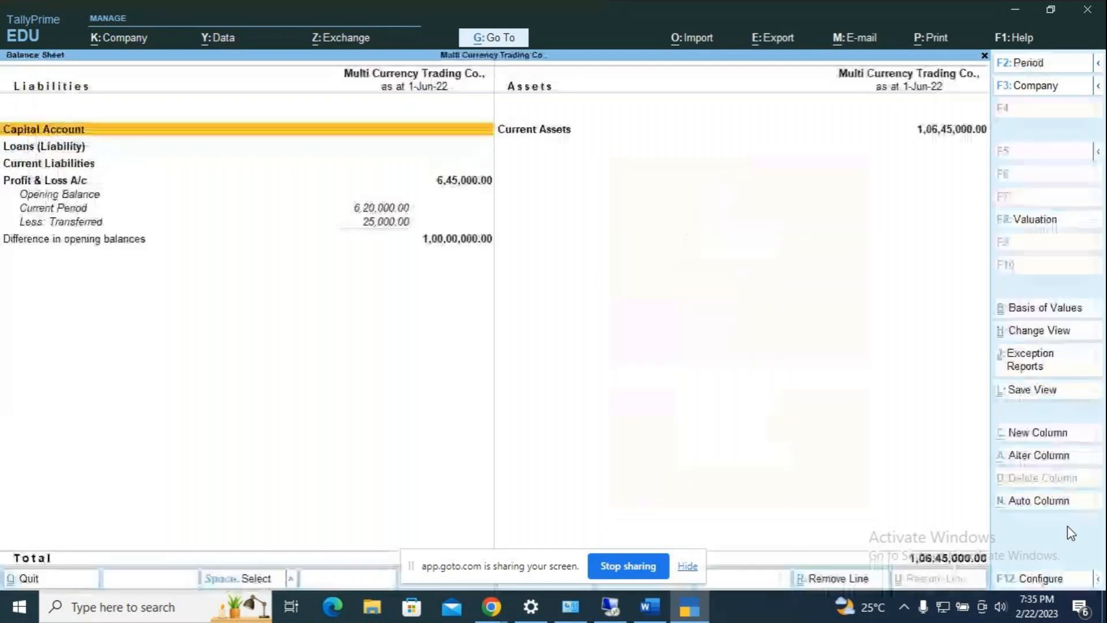
{"action": "key", "text": "alt"}
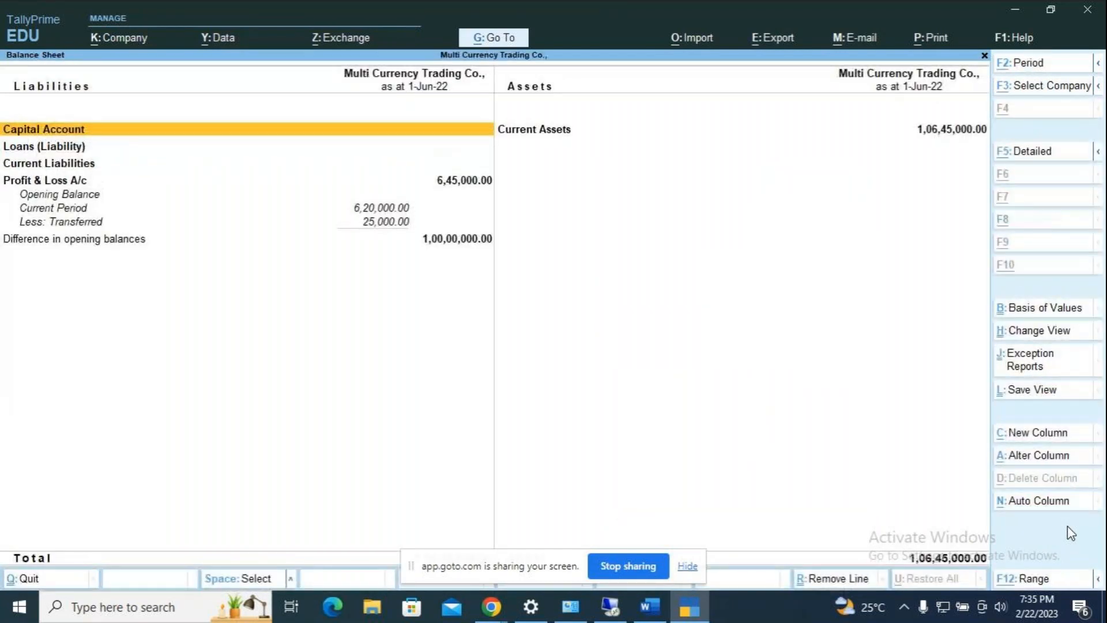
{"action": "key", "text": "alt+F5"}
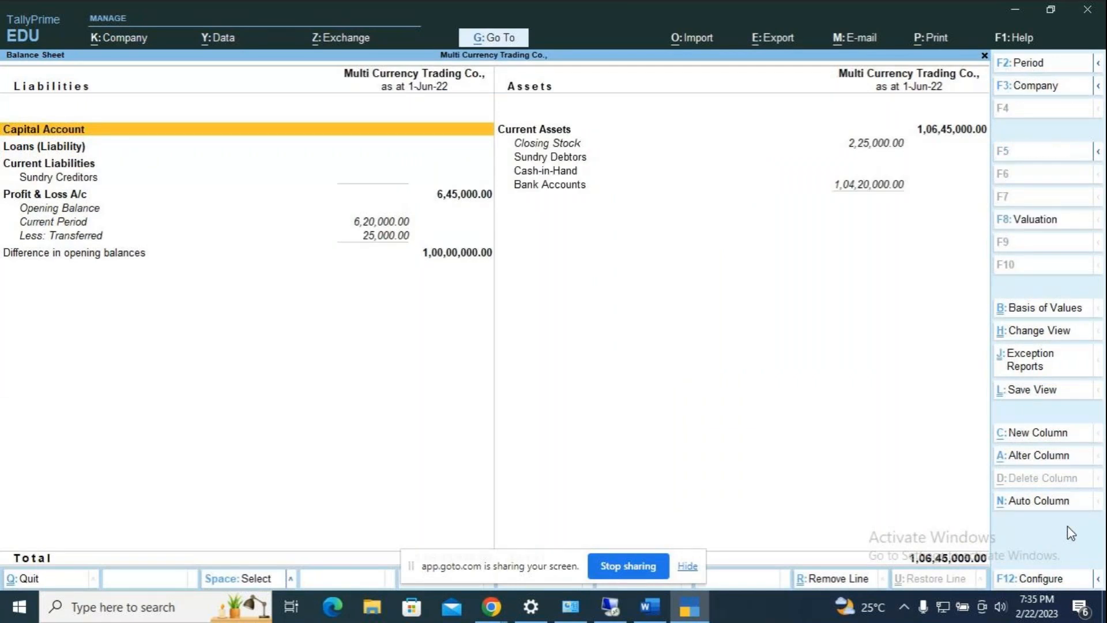
{"action": "key", "text": "Down"}
{"action": "key", "text": "Down"}
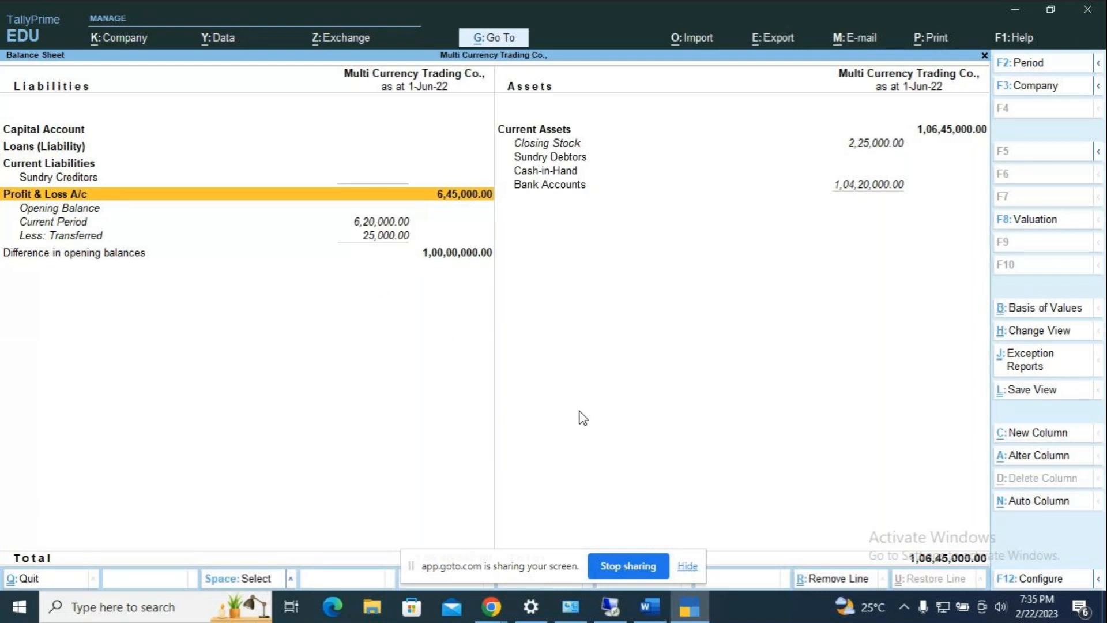
{"action": "key", "text": "Escape"}
- View the Trial Balance in detailed form and check the Profit & Loss A/c line for the forex adjustment
{"action": "key", "text": "Down"}
{"action": "key", "text": "Down"}
{"action": "key", "text": "Down"}
{"action": "key", "text": "Down"}
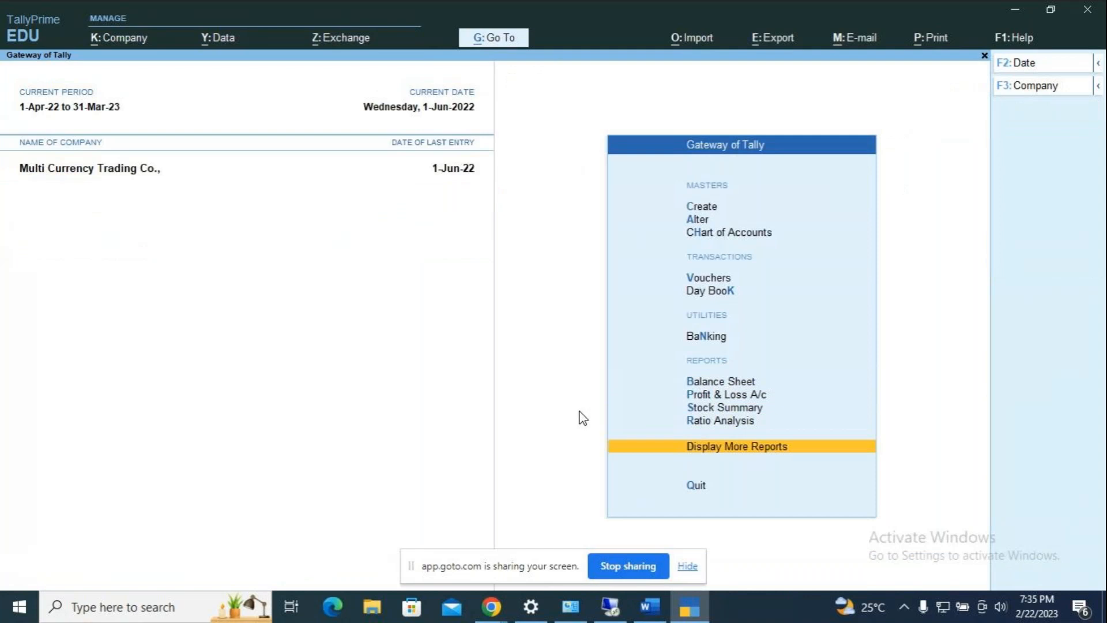
{"action": "key", "text": "Return"}
{"action": "key", "text": "Return"}
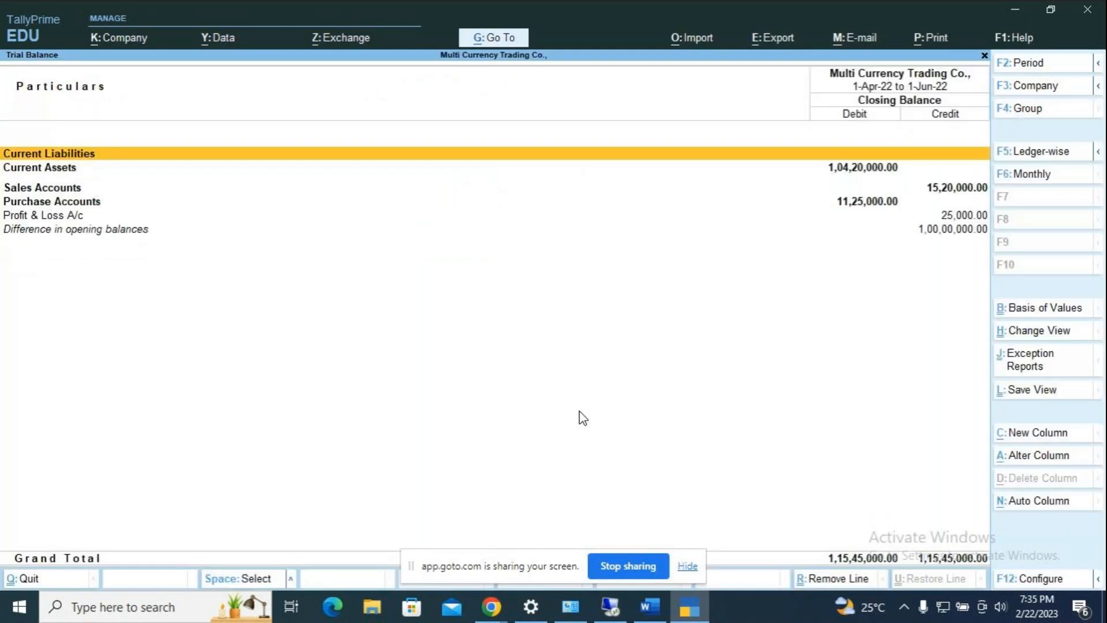
{"action": "key", "text": "alt+F5"}
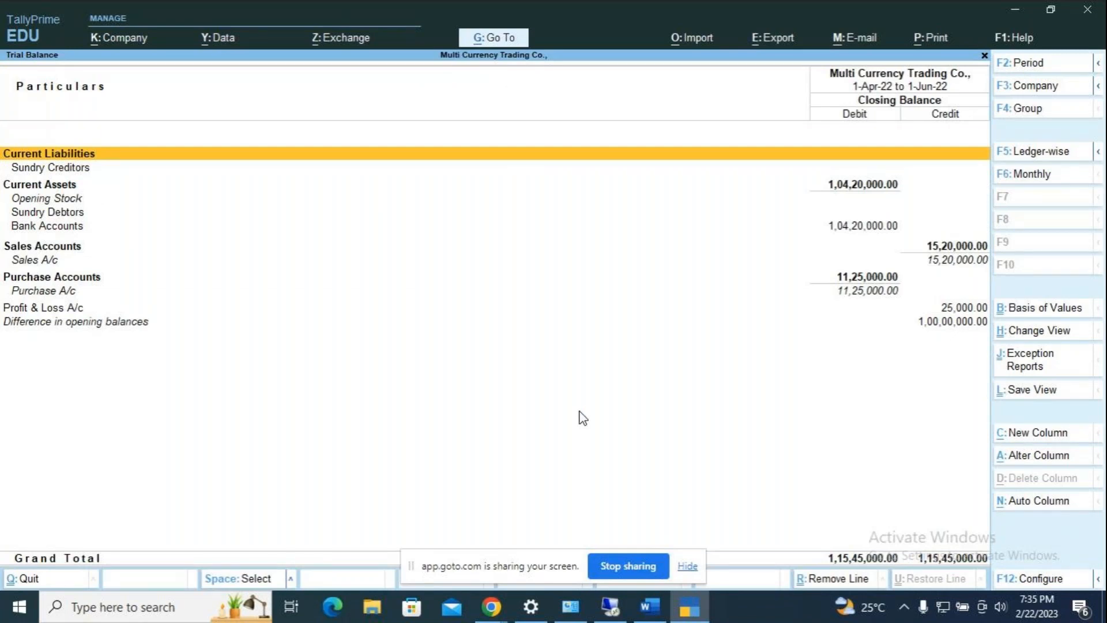
{"action": "left_click", "coordinate": [945, 313]}
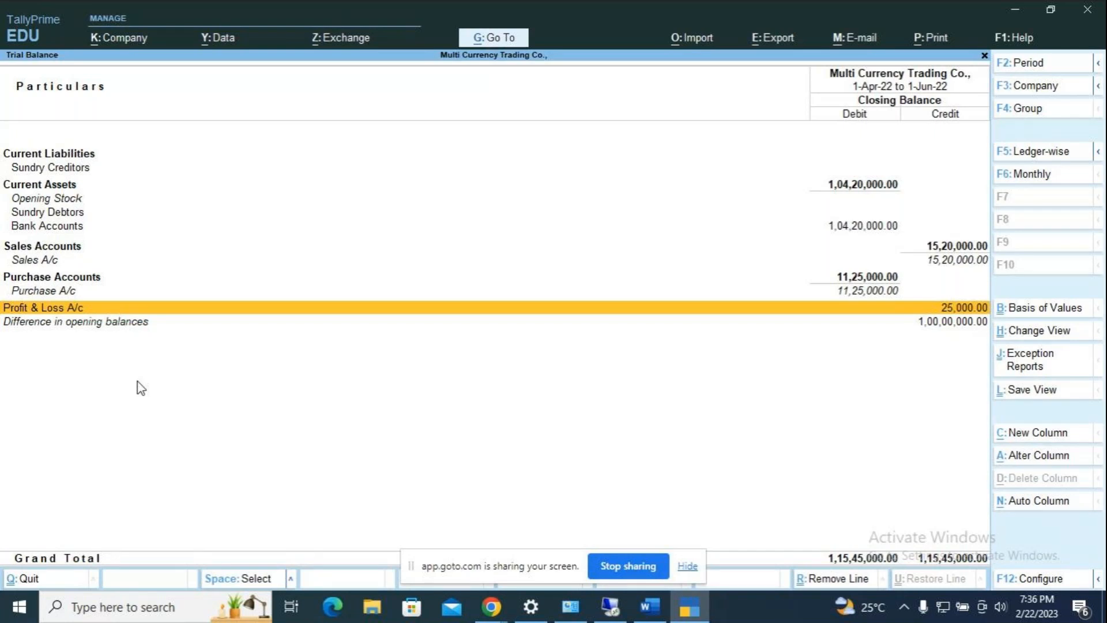
- Switch to the Tally - Currency document in Word and review its notes from the forex adjustment back to the first steps
{"action": "key", "text": "alt+Tab"}
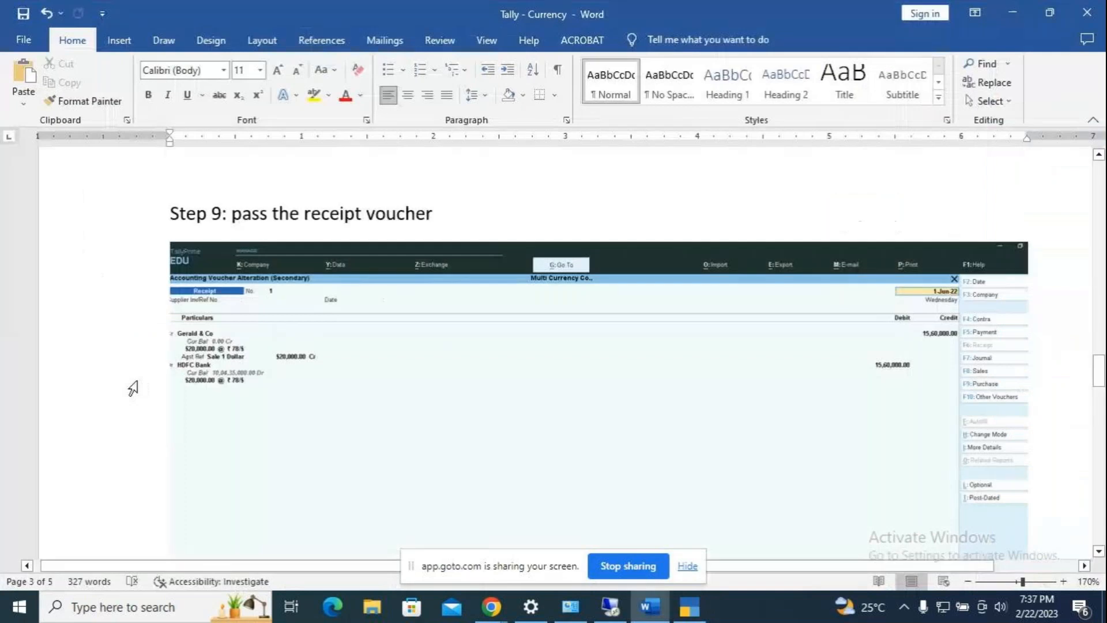
{"action": "scroll", "coordinate": [291, 390], "scroll_direction": "down", "scroll_amount": 10}
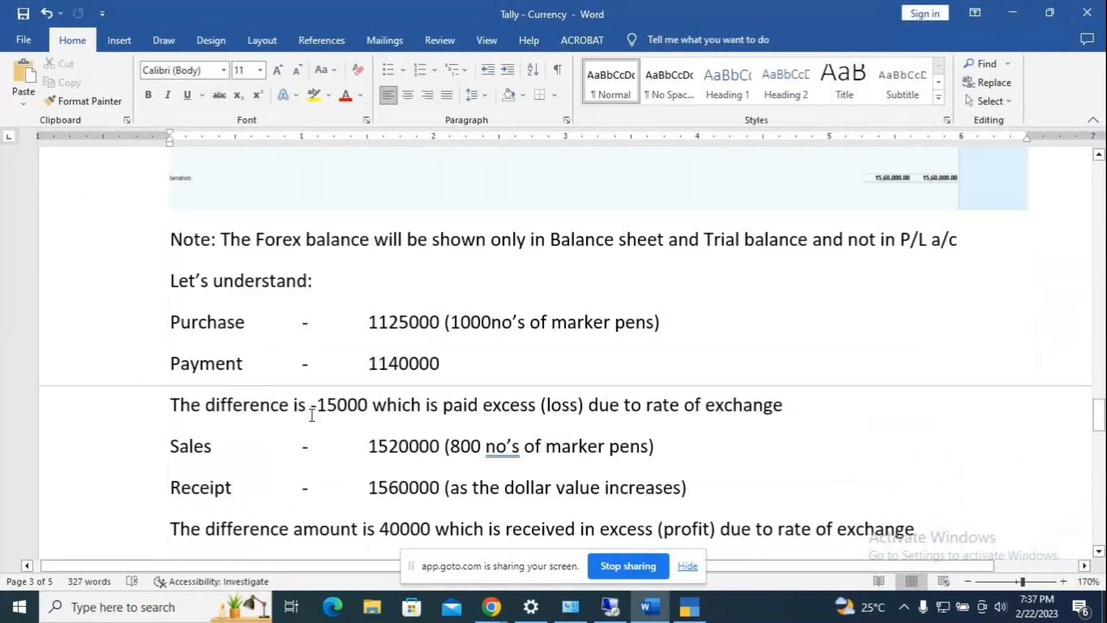
{"action": "scroll", "coordinate": [312, 415], "scroll_direction": "down", "scroll_amount": 10}
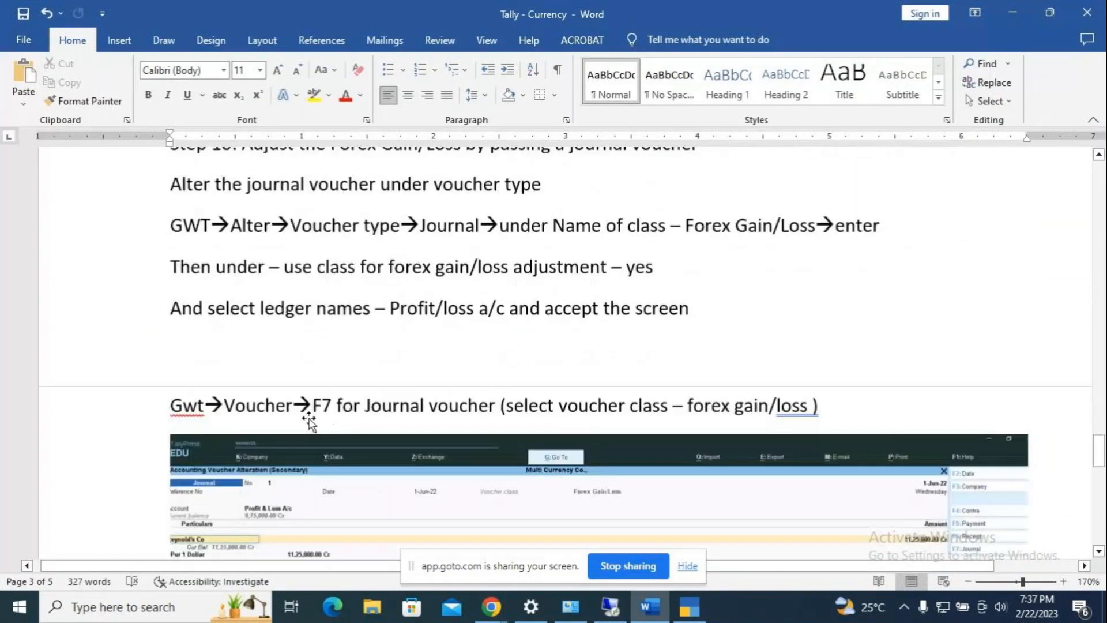
{"action": "scroll", "coordinate": [308, 423], "scroll_direction": "down", "scroll_amount": 4}
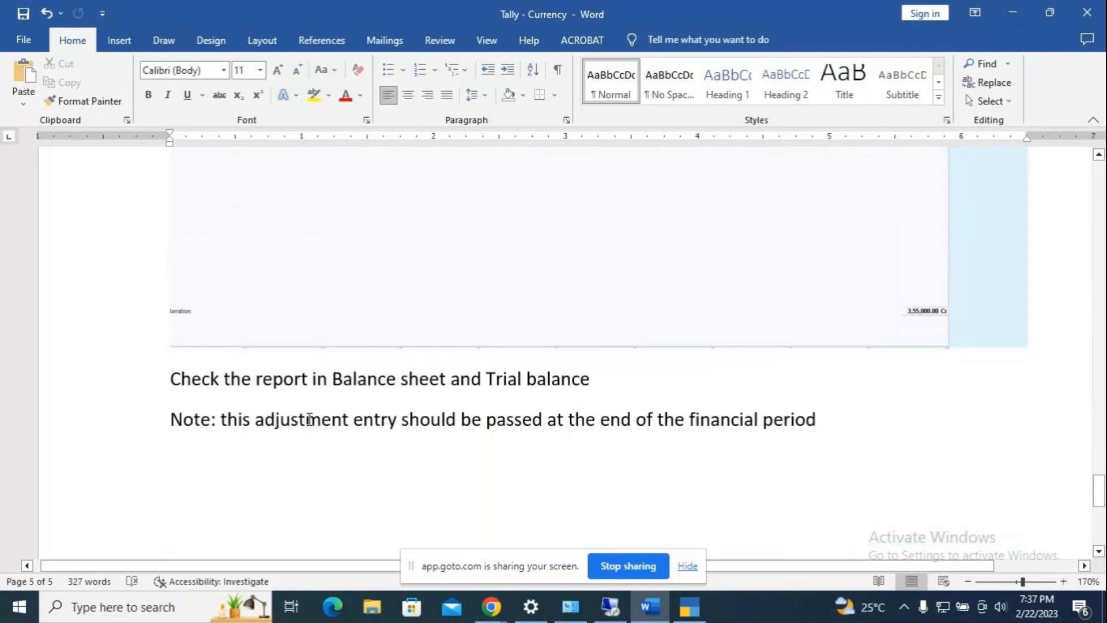
{"action": "scroll", "coordinate": [309, 419], "scroll_direction": "up", "scroll_amount": 1}
{"action": "scroll", "coordinate": [310, 419], "scroll_direction": "up", "scroll_amount": 8}
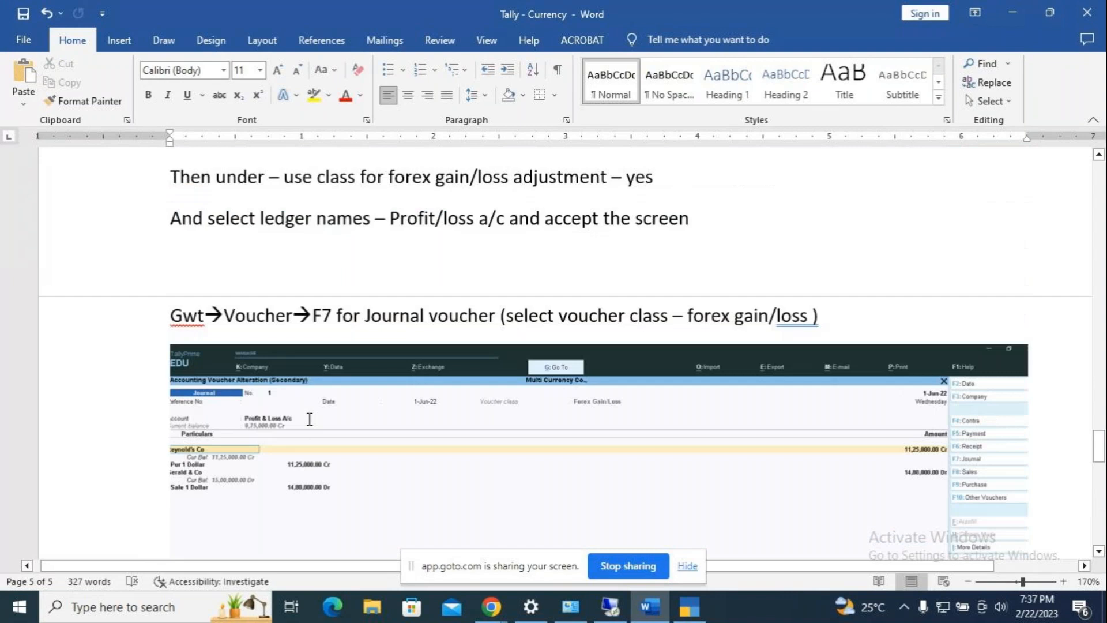
{"action": "scroll", "coordinate": [309, 419], "scroll_direction": "up", "scroll_amount": 10}
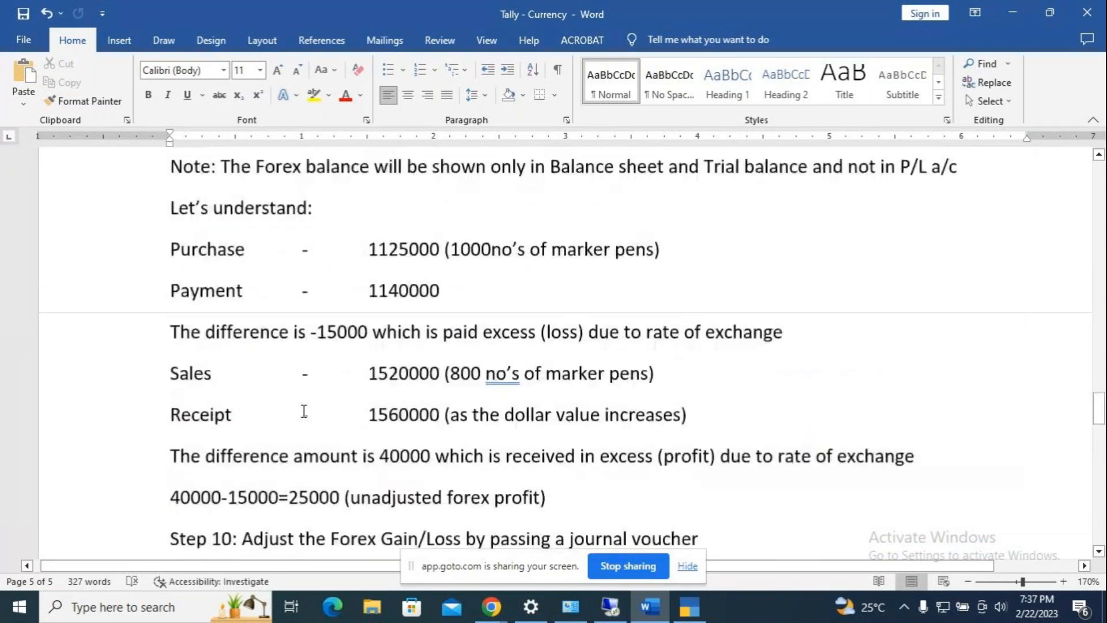
{"action": "scroll", "coordinate": [597, 371], "scroll_direction": "up", "scroll_amount": 8}
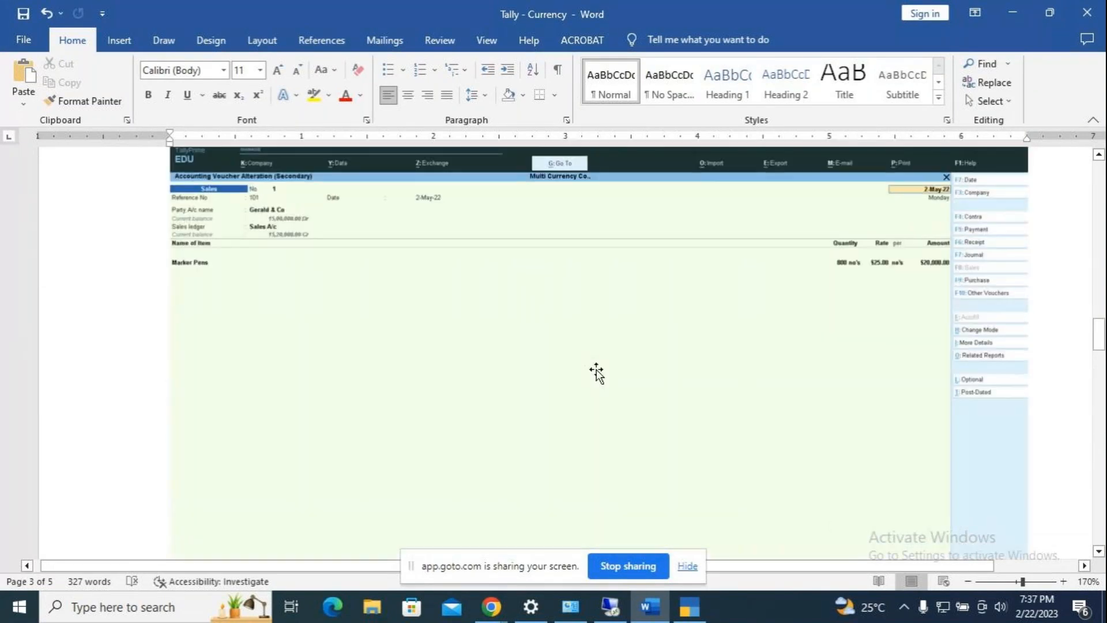
{"action": "scroll", "coordinate": [597, 371], "scroll_direction": "up", "scroll_amount": 10}
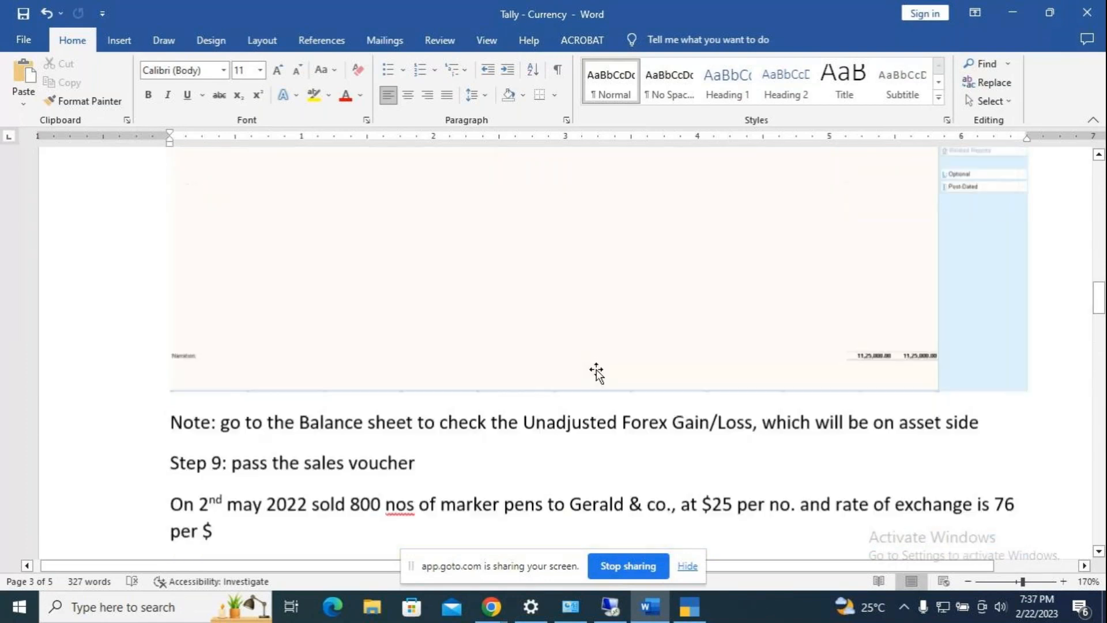
{"action": "scroll", "coordinate": [598, 370], "scroll_direction": "up", "scroll_amount": 10}
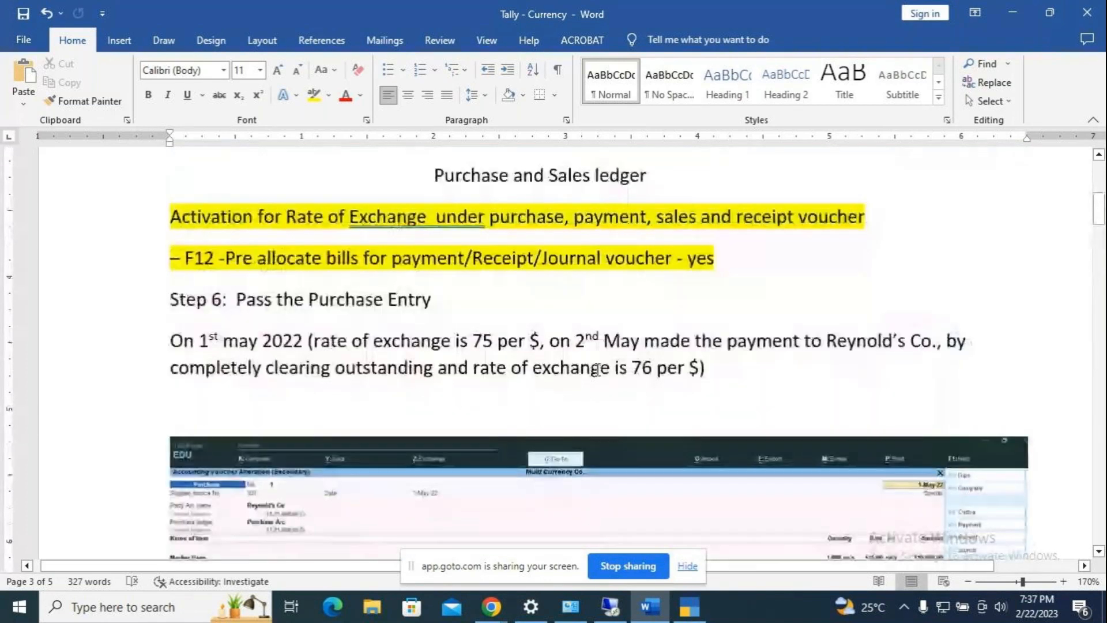
{"action": "scroll", "coordinate": [598, 370], "scroll_direction": "up", "scroll_amount": 5}
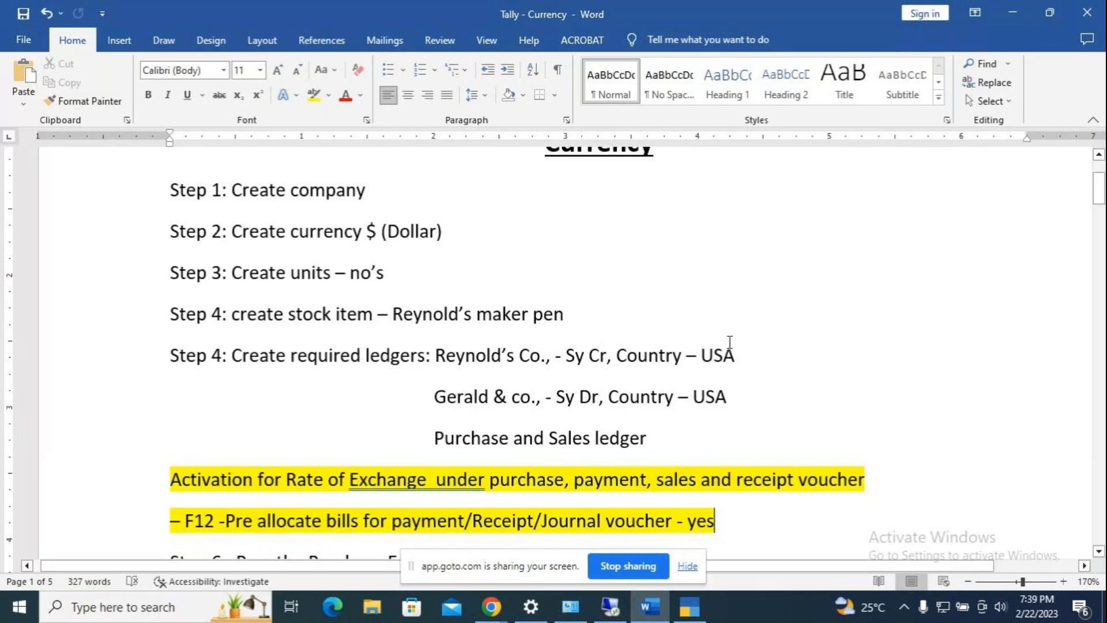
- Review the Word notes down to the Step 6 purchase entry, then close the Tally - Currency document
{"action": "scroll", "coordinate": [730, 343], "scroll_direction": "down", "scroll_amount": 1}
{"action": "scroll", "coordinate": [731, 344], "scroll_direction": "down", "scroll_amount": 3}
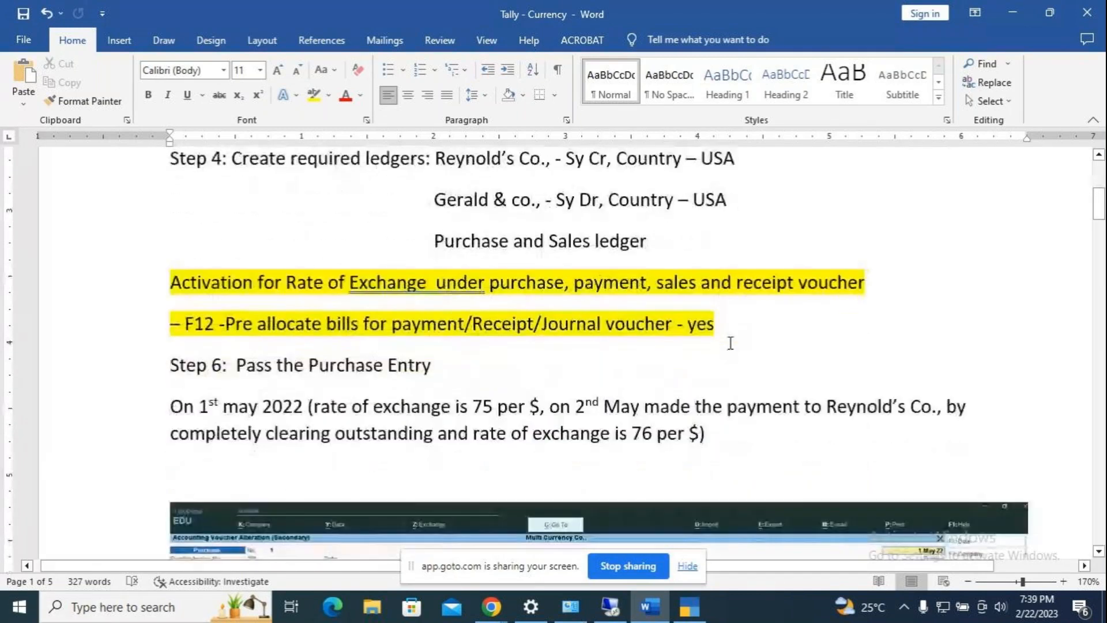
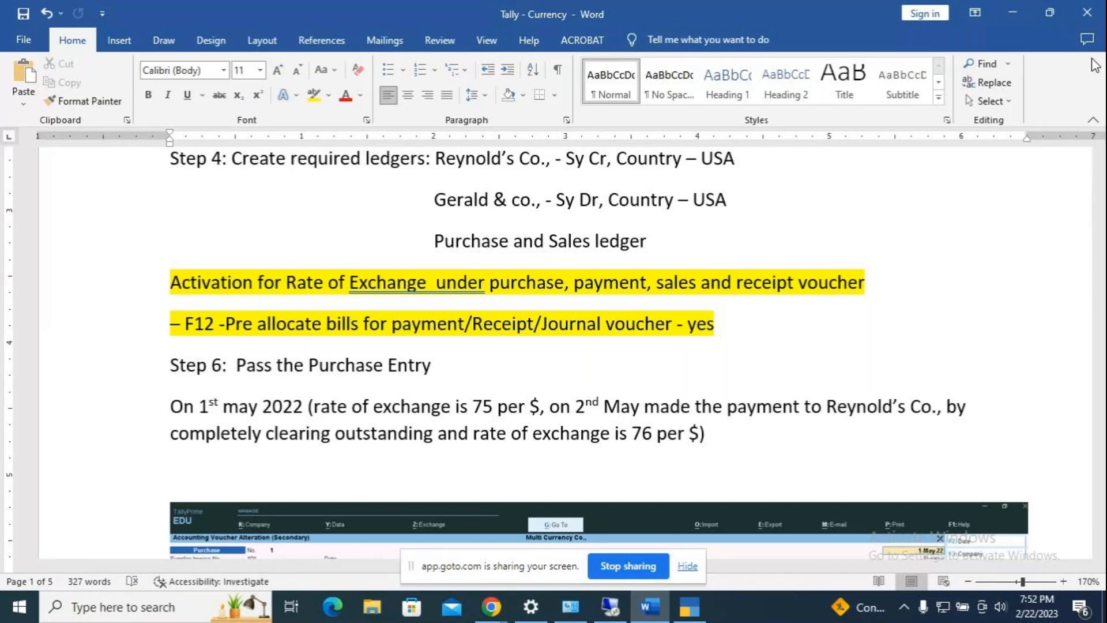
{"action": "left_click", "coordinate": [1097, 5]}
{"action": "left_click", "coordinate": [548, 321]}
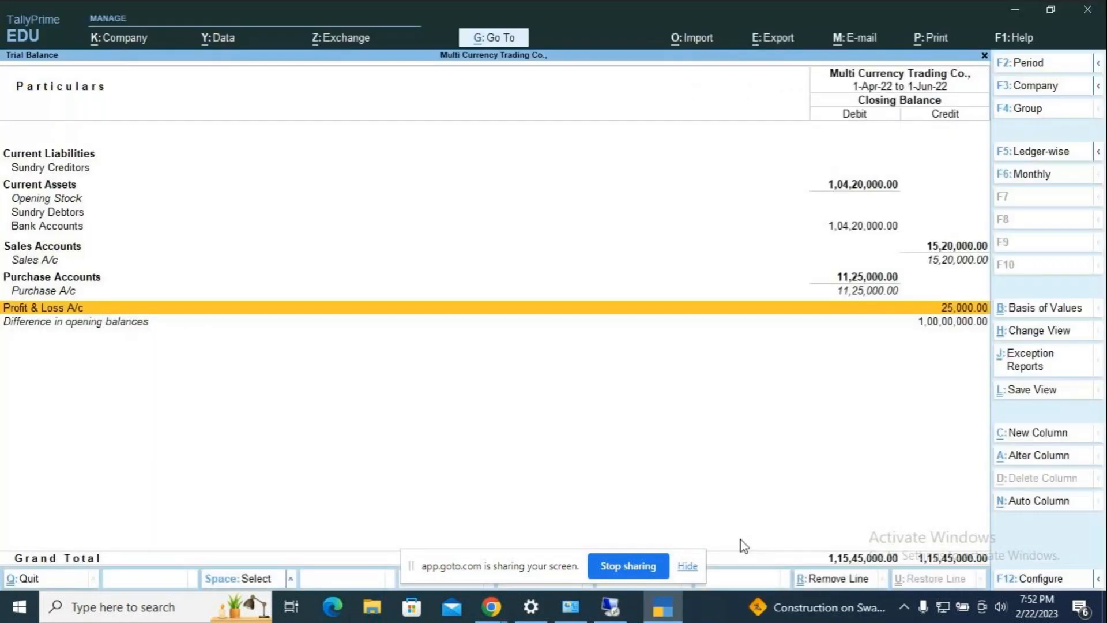
- Leave the Trial Balance, return to the Gateway of Tally and quit TallyPrime
{"action": "key", "text": "Escape"}
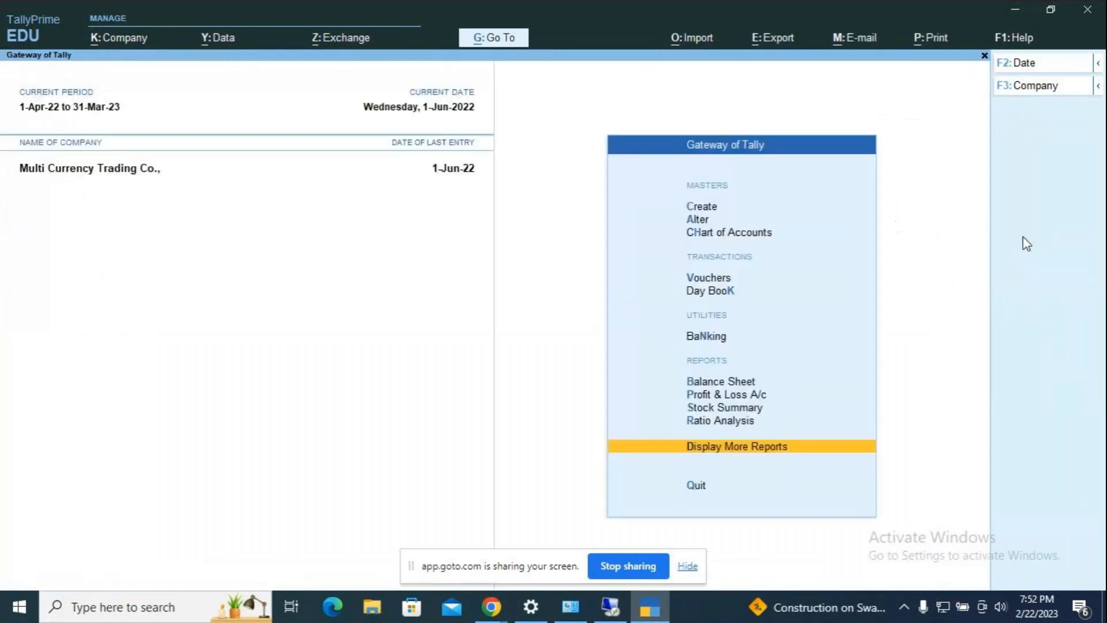
{"action": "key", "text": "Escape"}
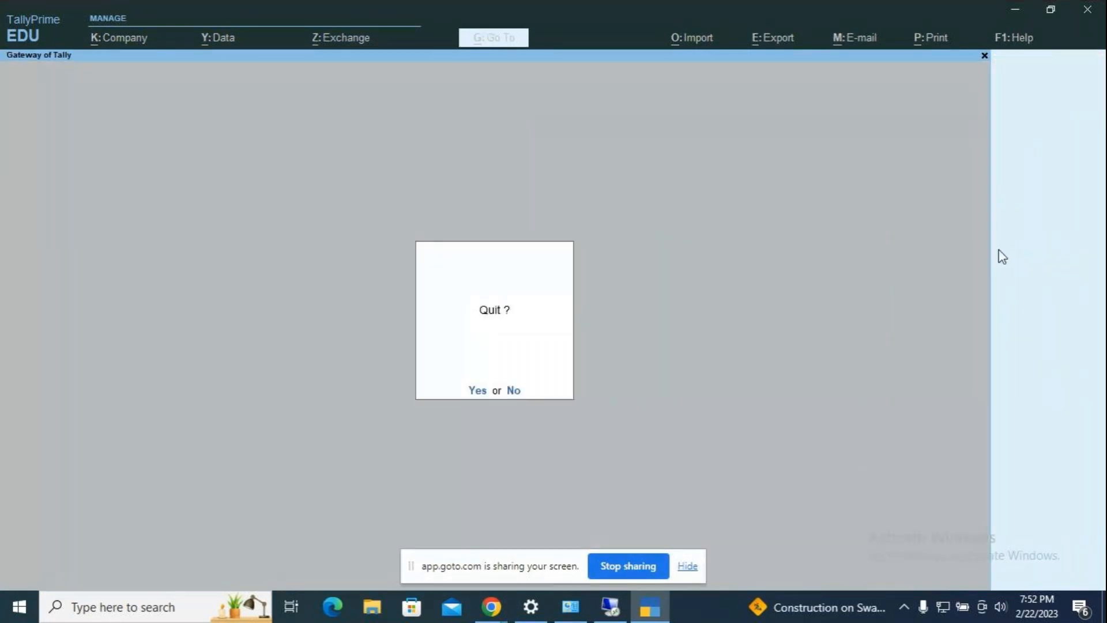
- Switch to the GoTo meeting in Chrome and bring up the choice to leave or end the session
{"action": "key", "text": "alt+Tab"}
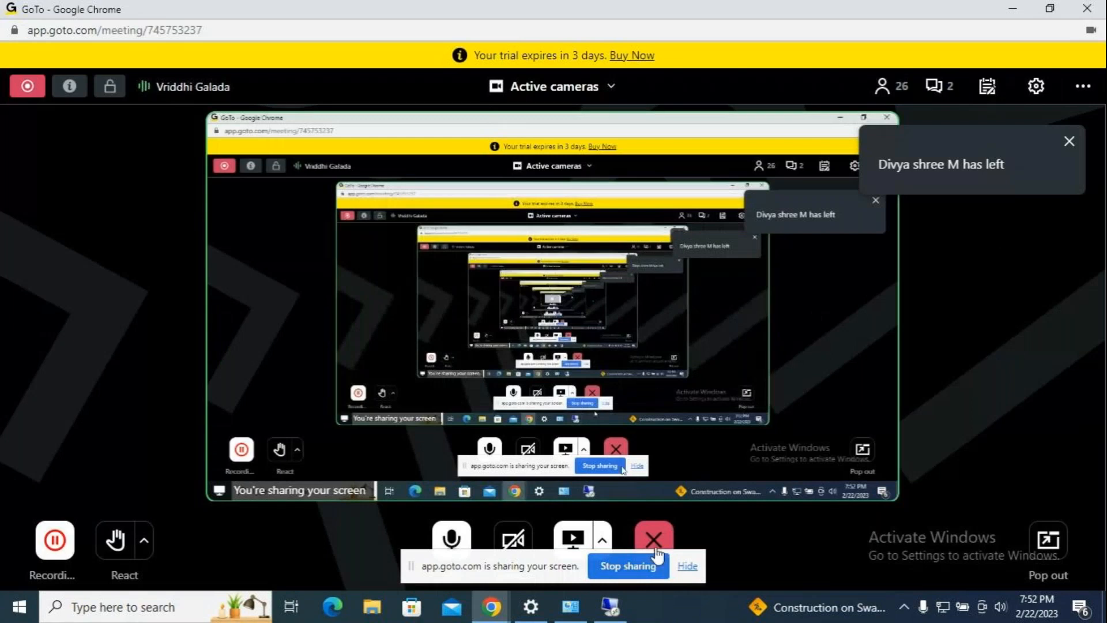
{"action": "left_click", "coordinate": [653, 543]}
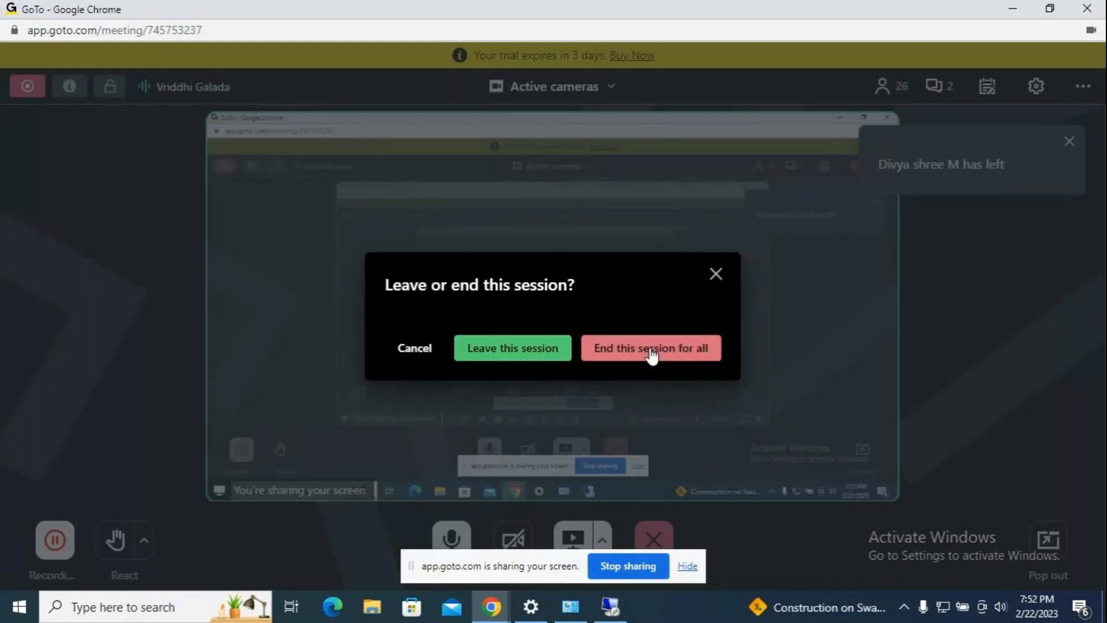